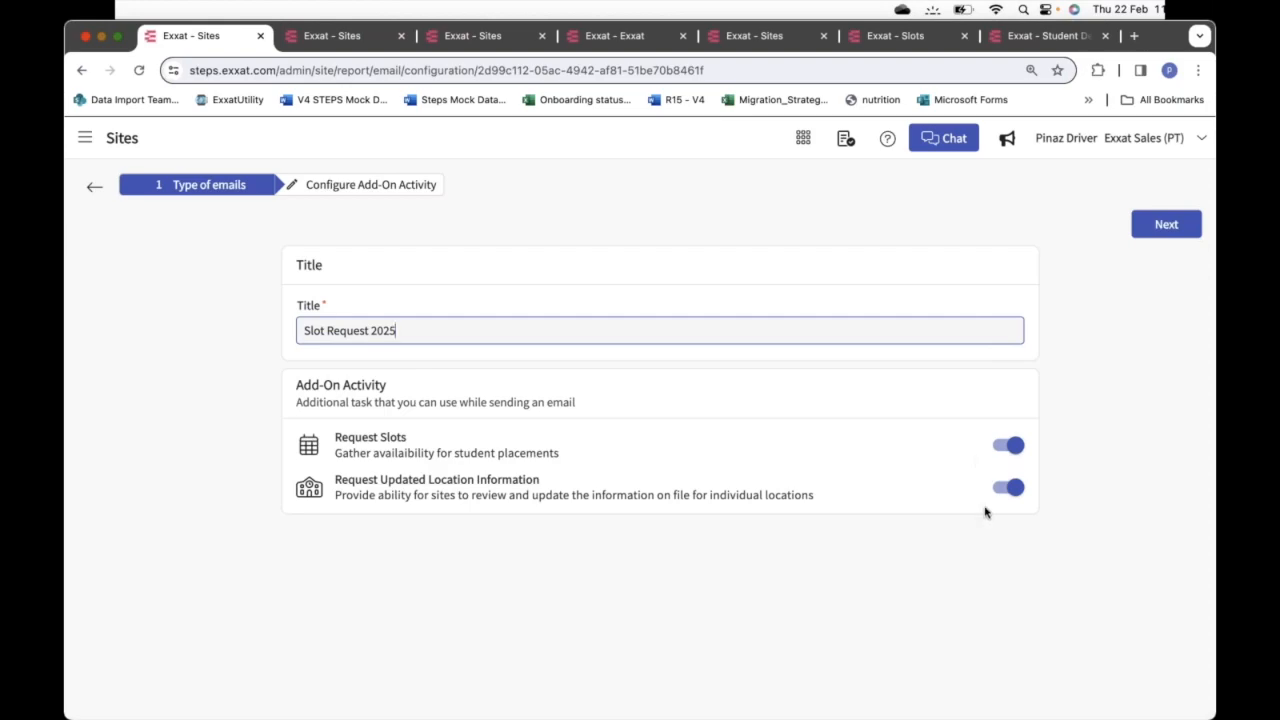
Advance the Slot Request 2025 wizard to step 2, Configure Add-On Activity
click(1158, 226)
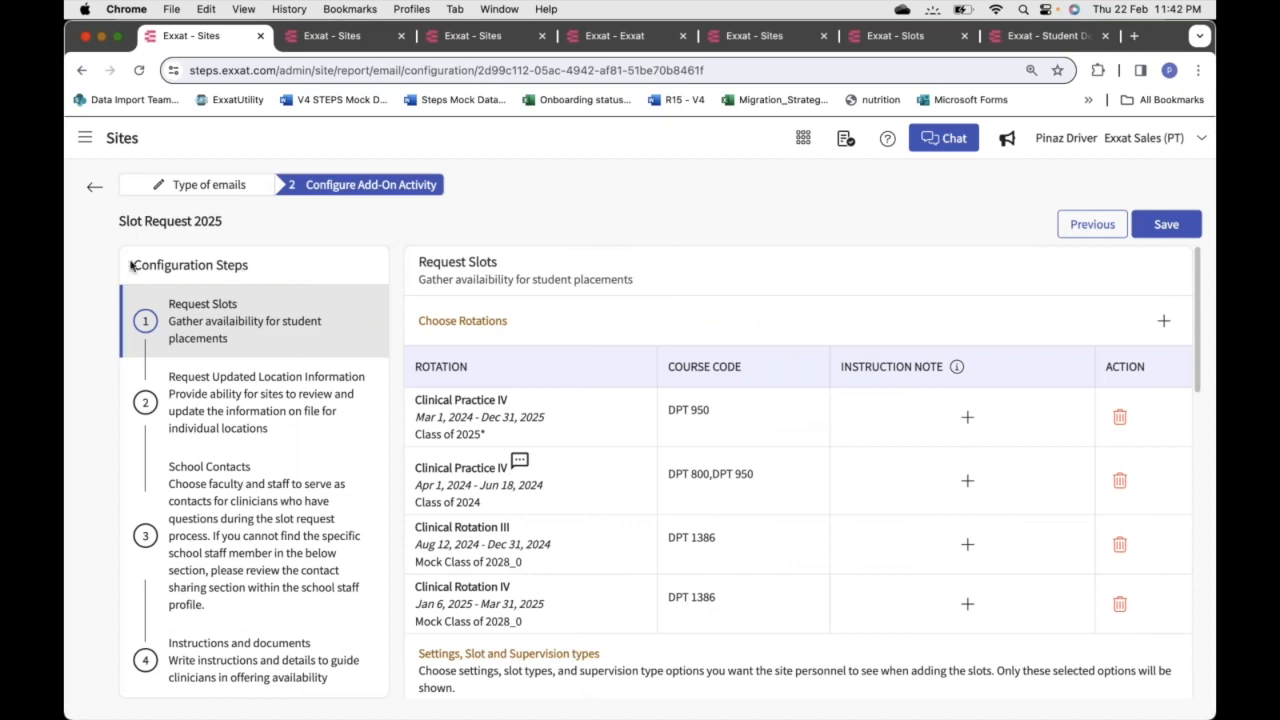
drag(131, 262, 297, 275)
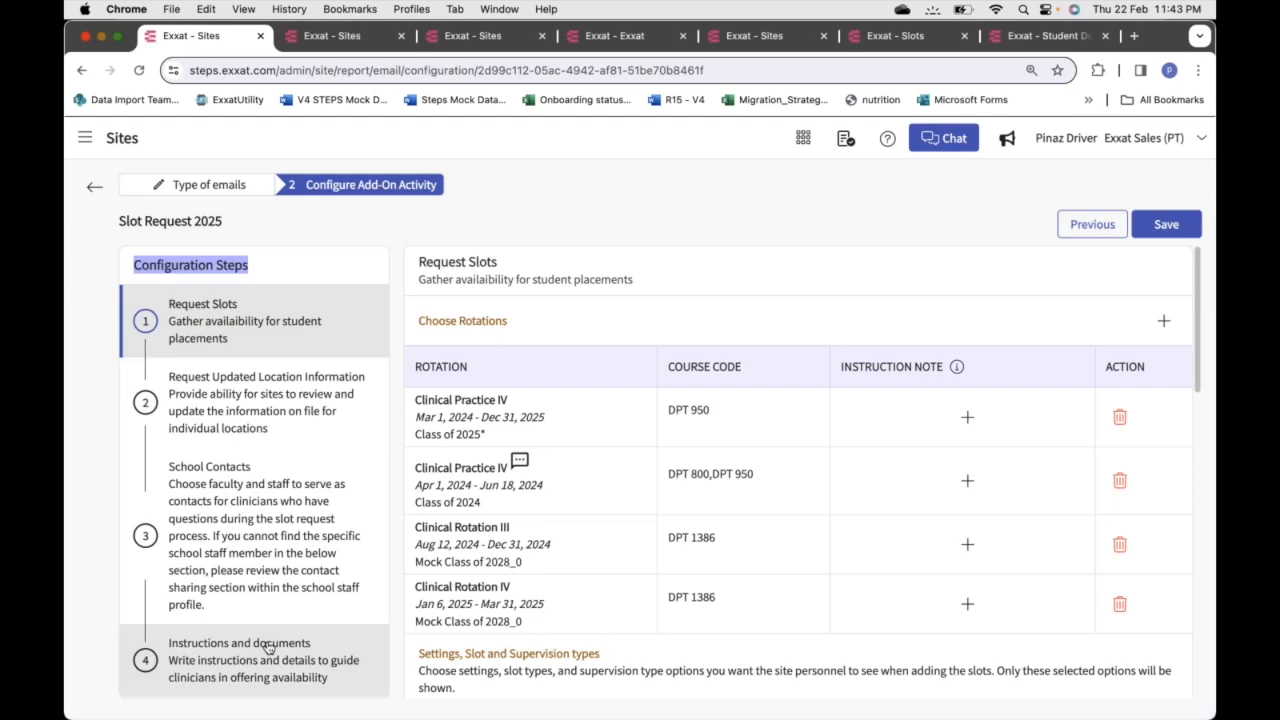
click(520, 266)
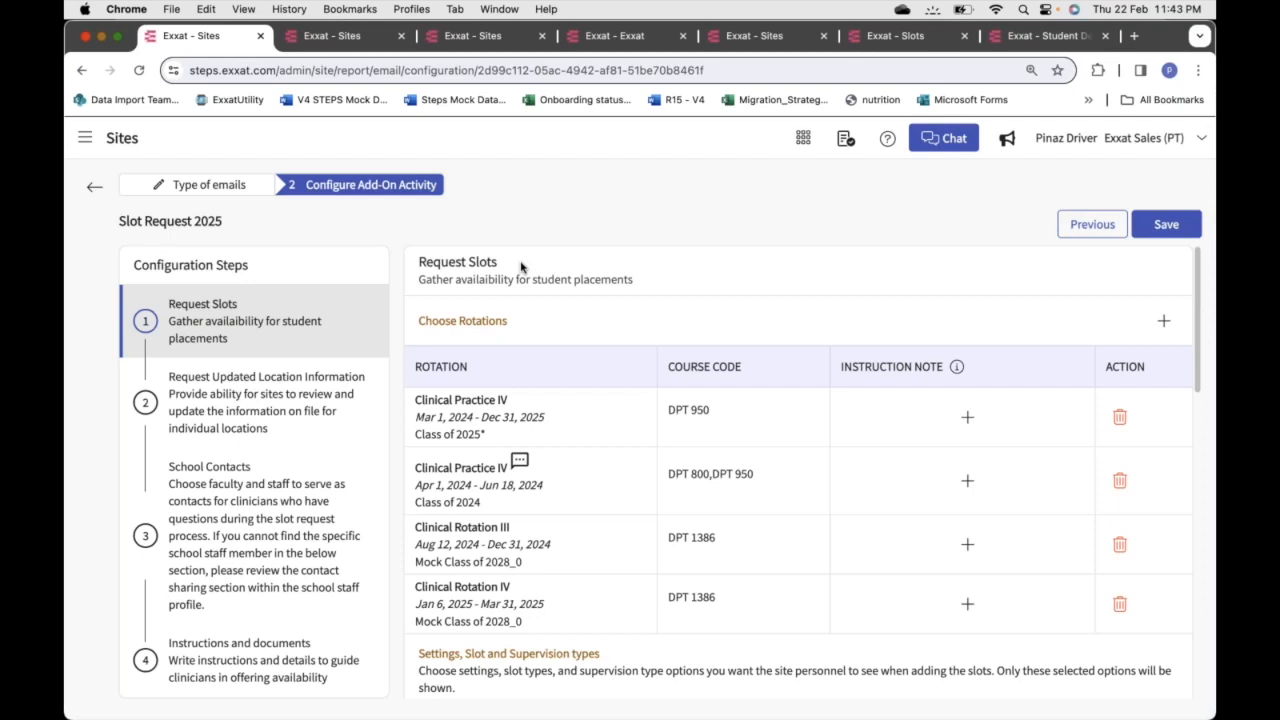
drag(420, 320, 532, 329)
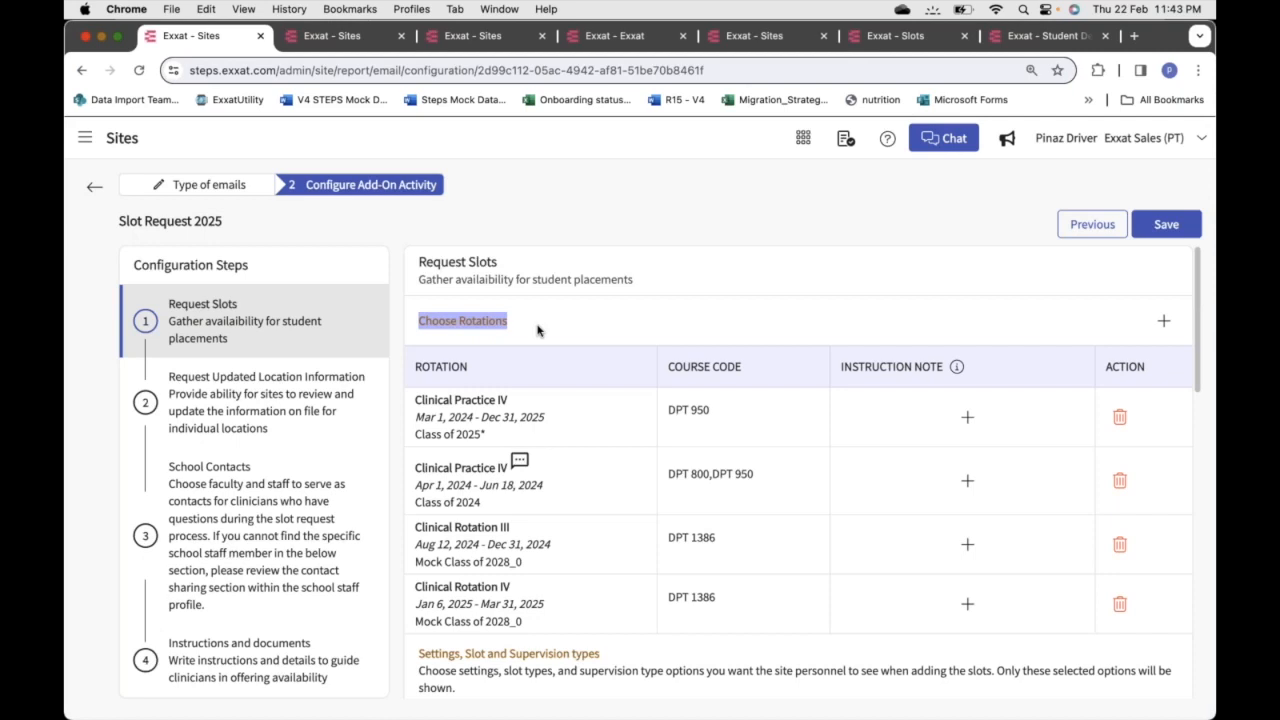
click(830, 340)
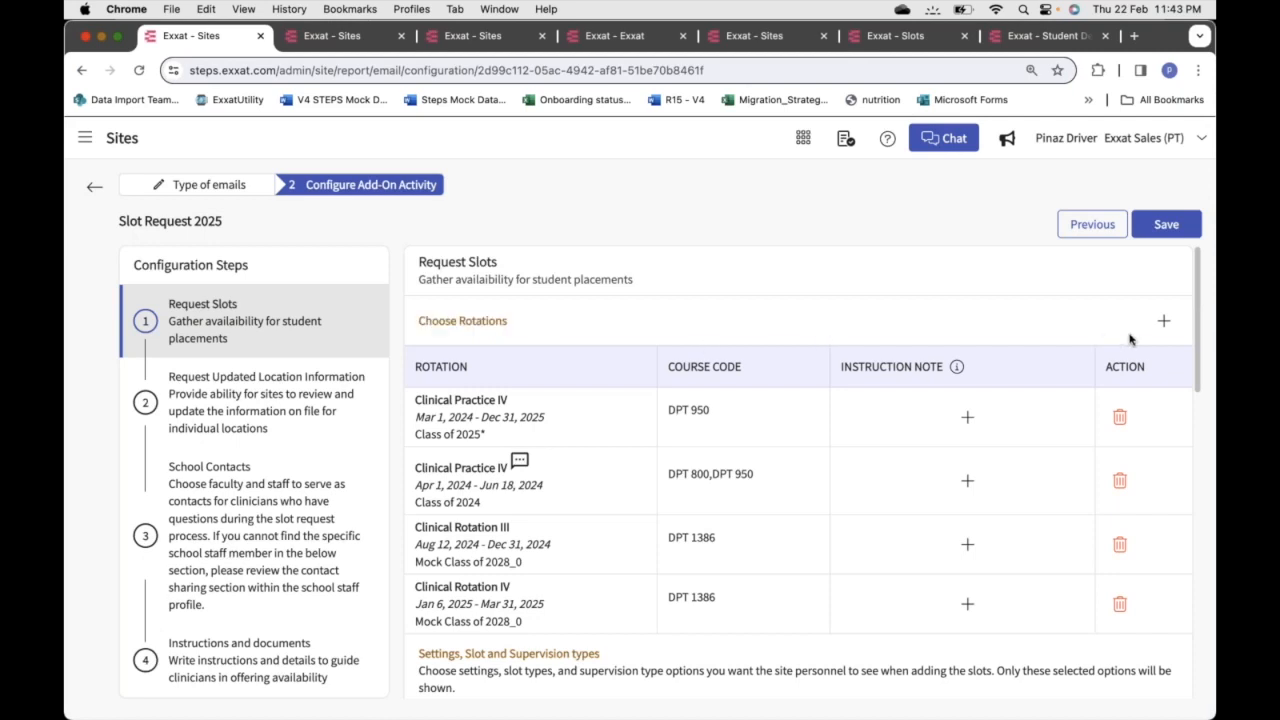
click(1166, 322)
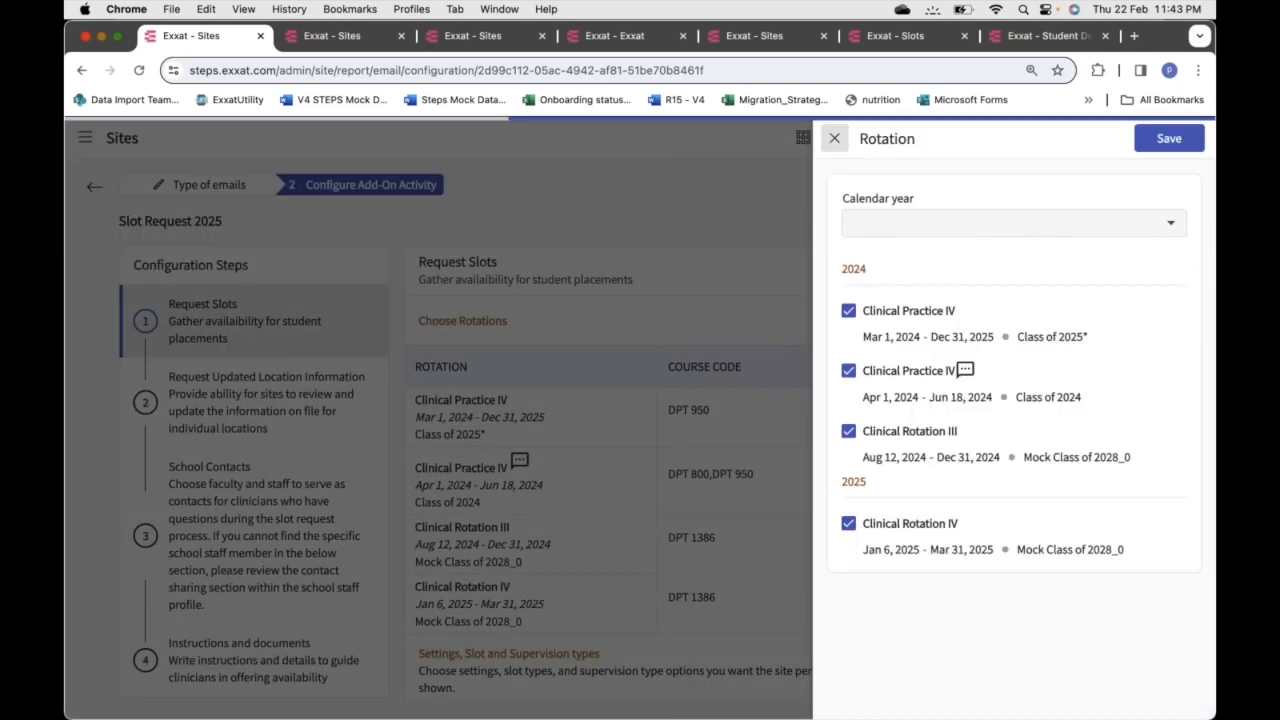
click(1073, 224)
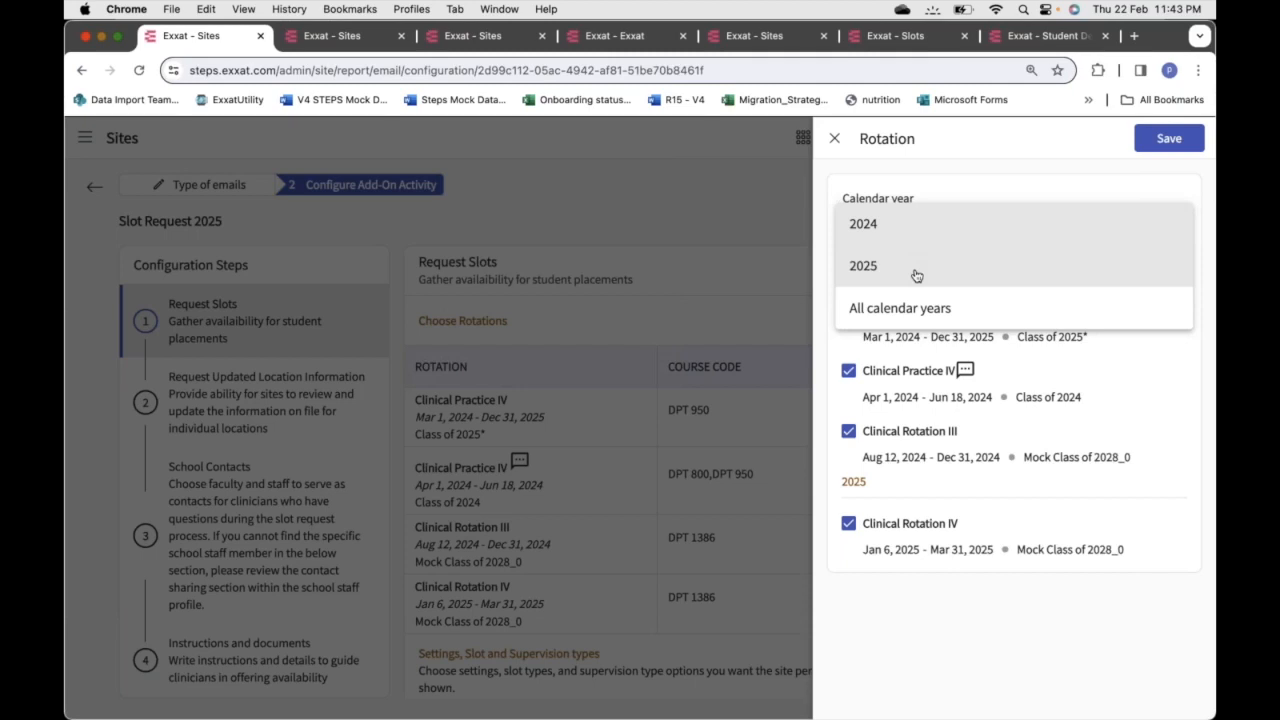
click(954, 190)
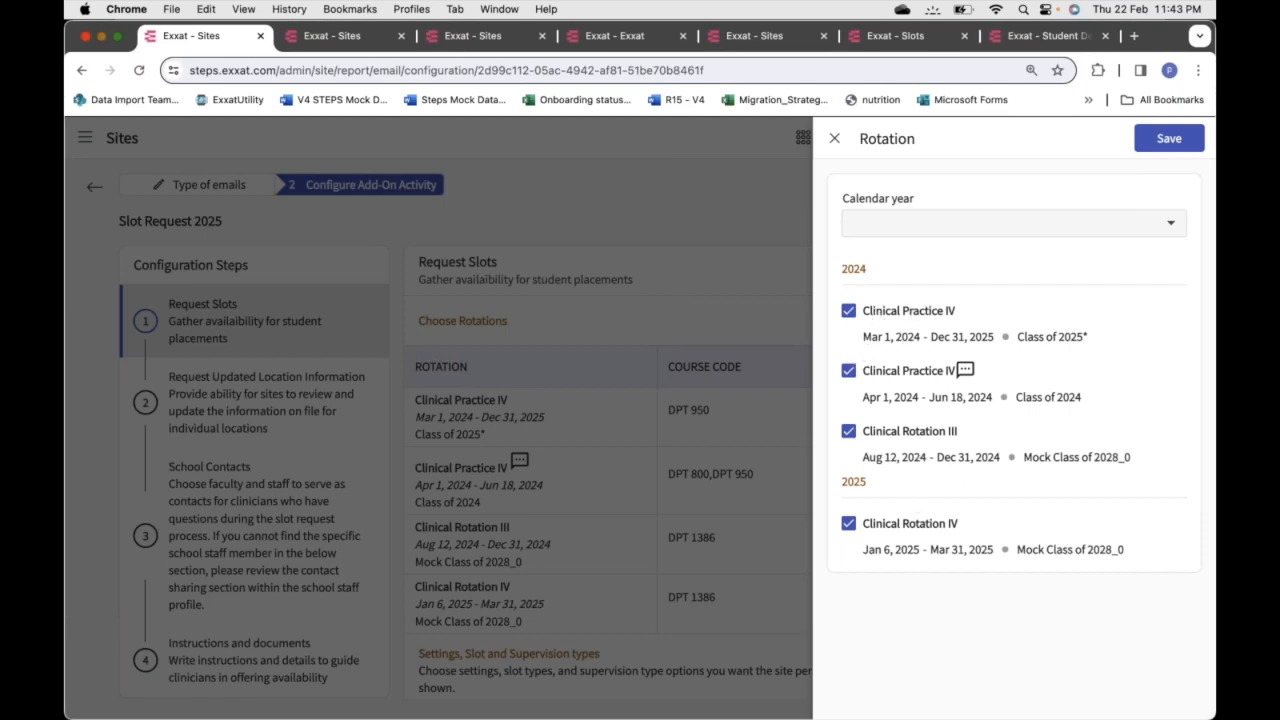
click(849, 313)
click(848, 371)
click(848, 371)
click(848, 311)
click(834, 138)
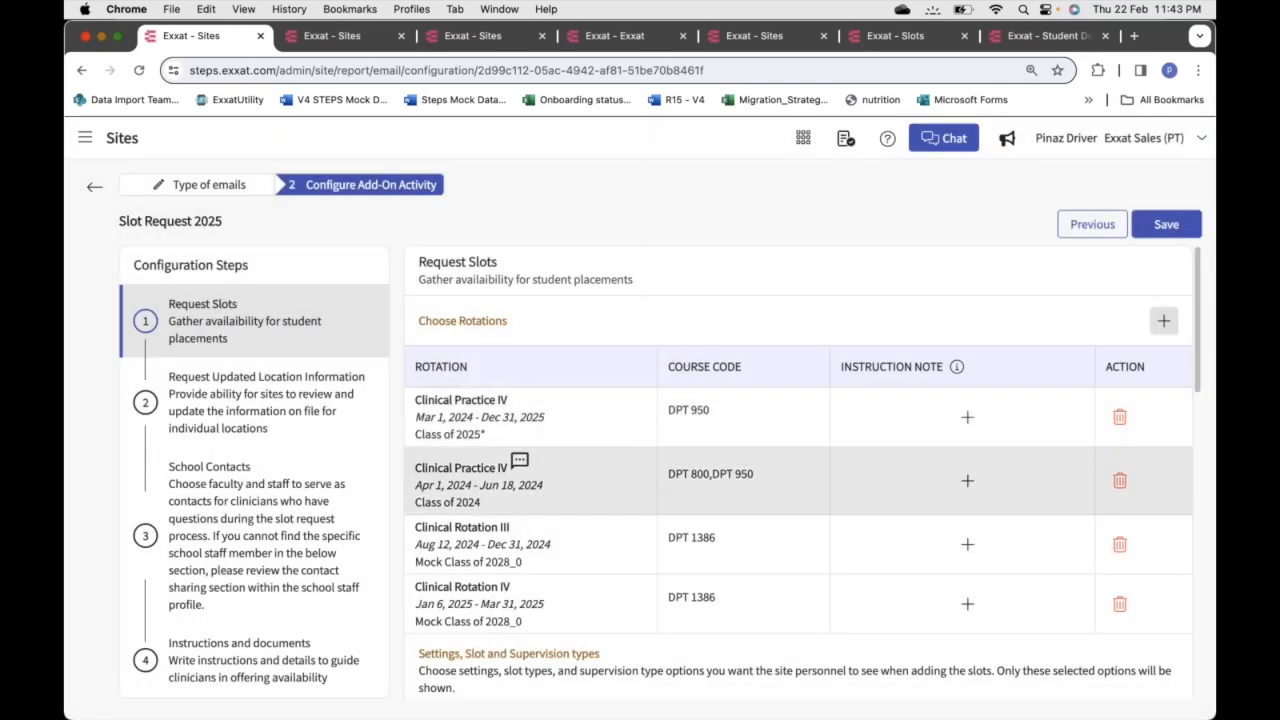
Add an instruction note to the first Clinical Practice IV rotation row (DPT 950)
scroll(569, 614, down, 2)
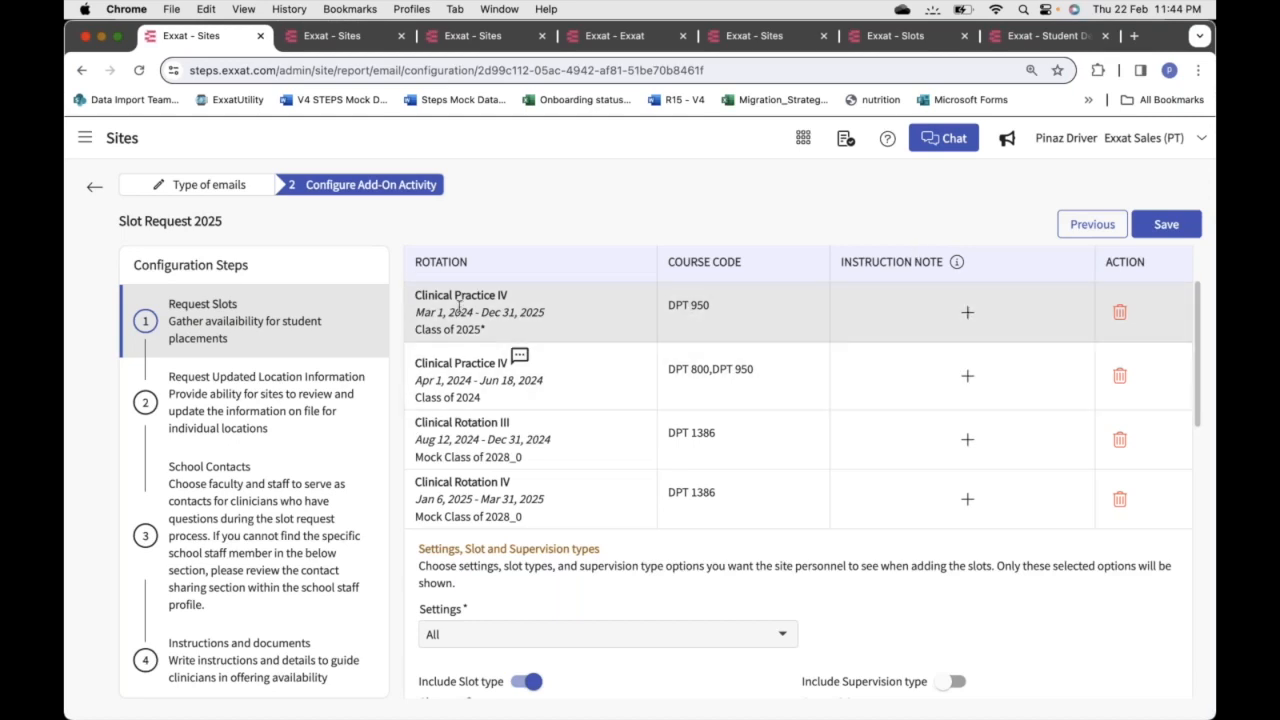
click(968, 314)
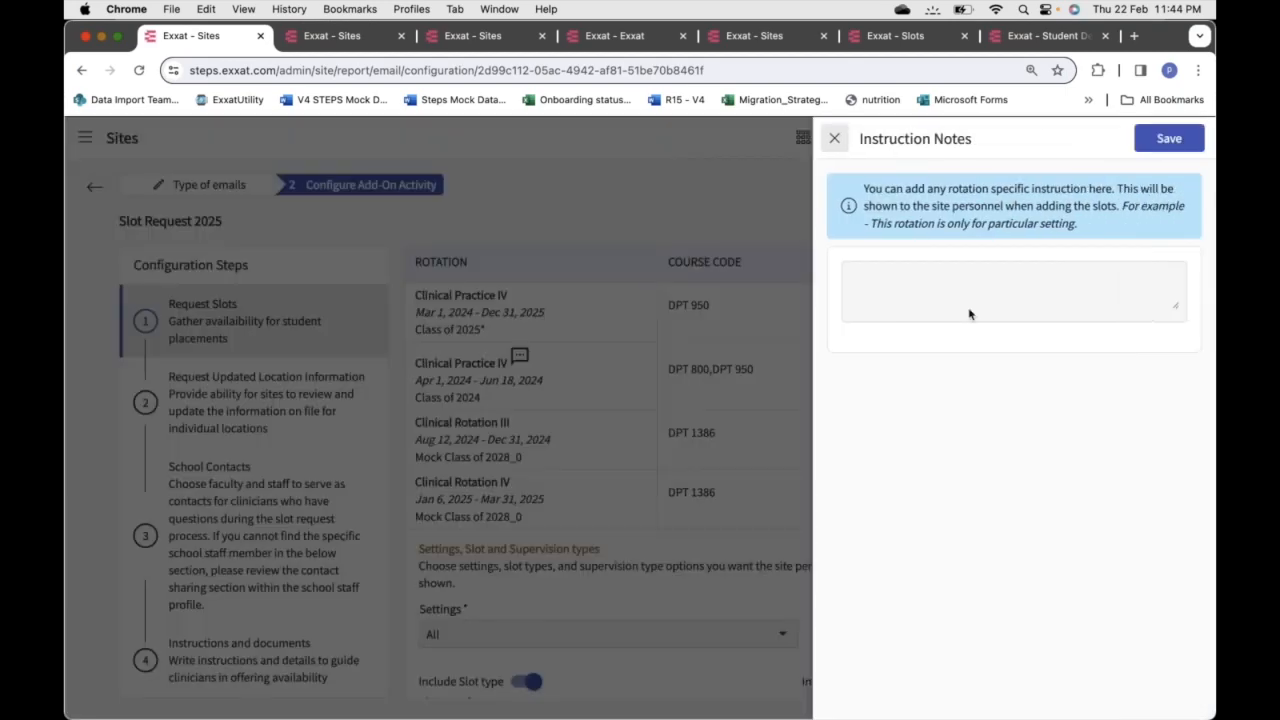
Leave the Instruction Notes box empty and close the side panel without saving
click(871, 280)
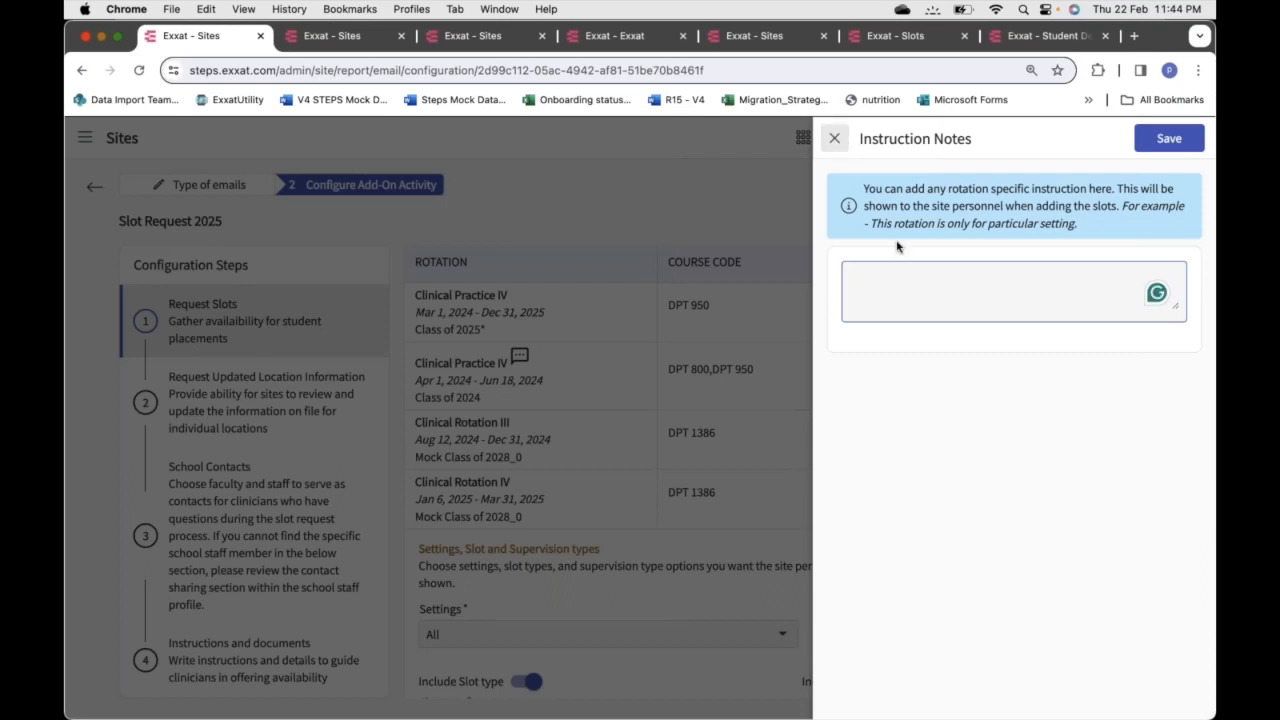
click(836, 139)
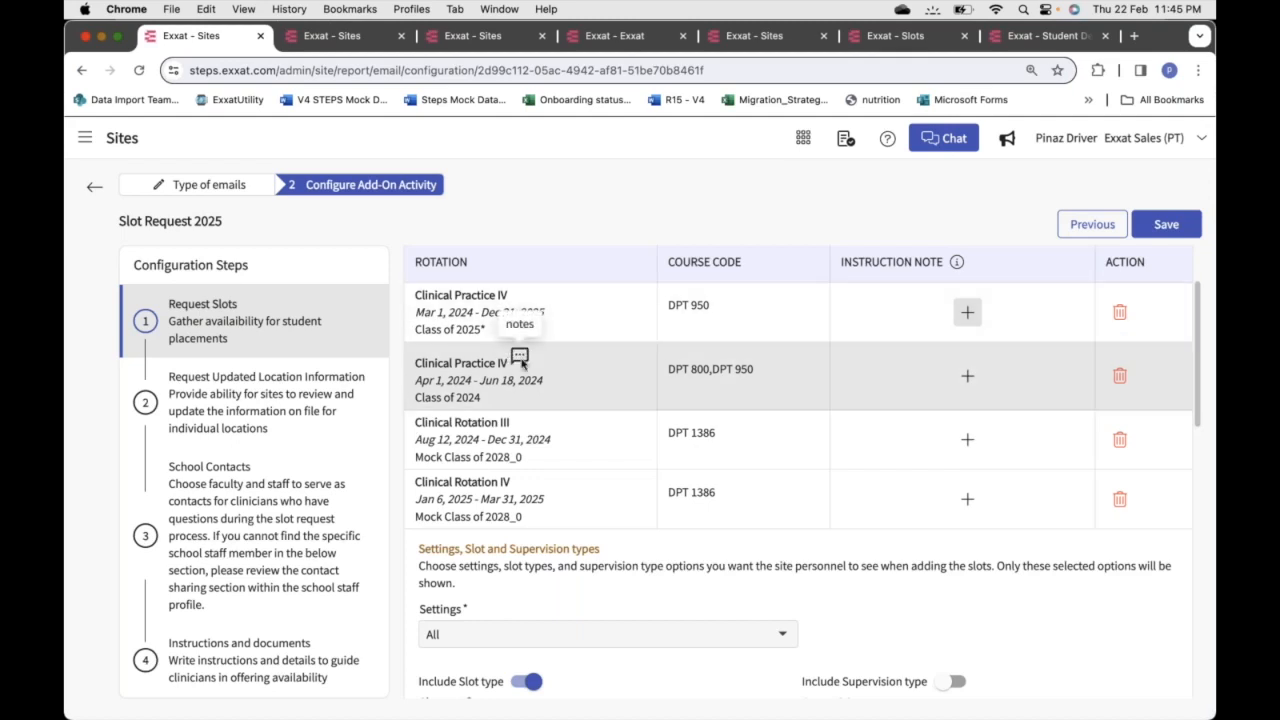
Scroll the Request Slots panel down to the Settings, Slot type and Supervision type section
scroll(521, 363, down, 3)
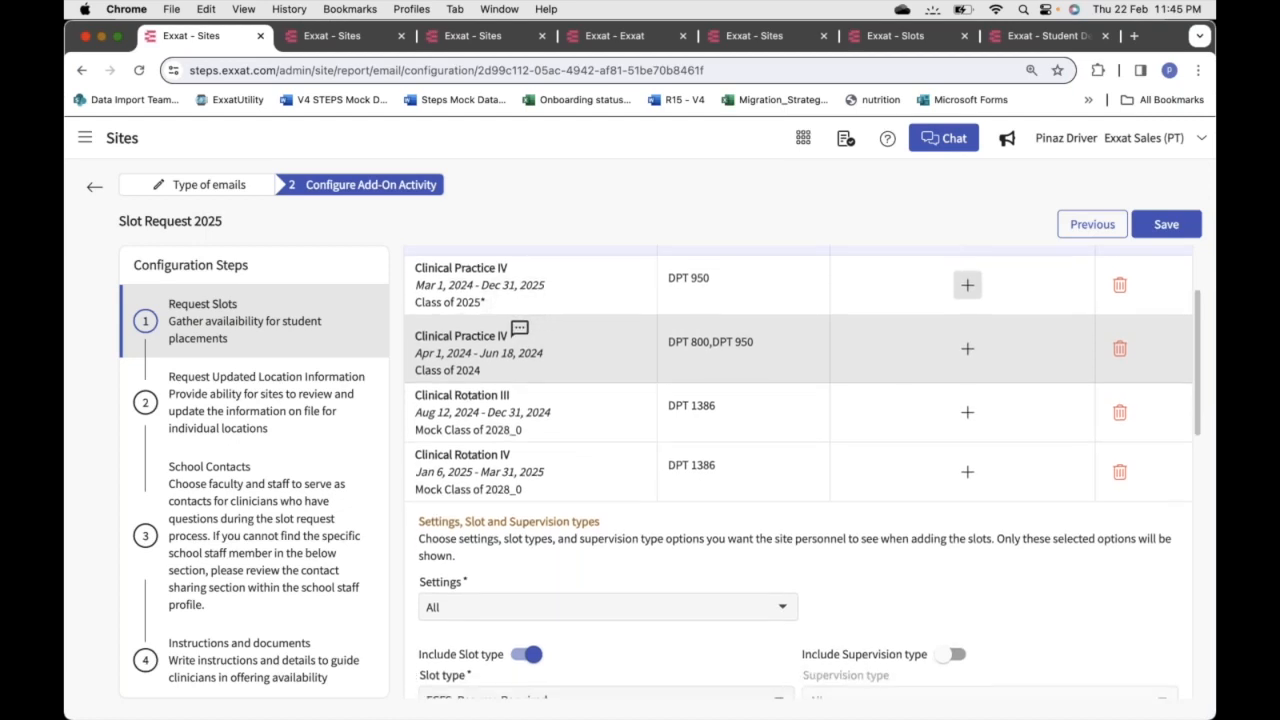
scroll(798, 472, down, 2)
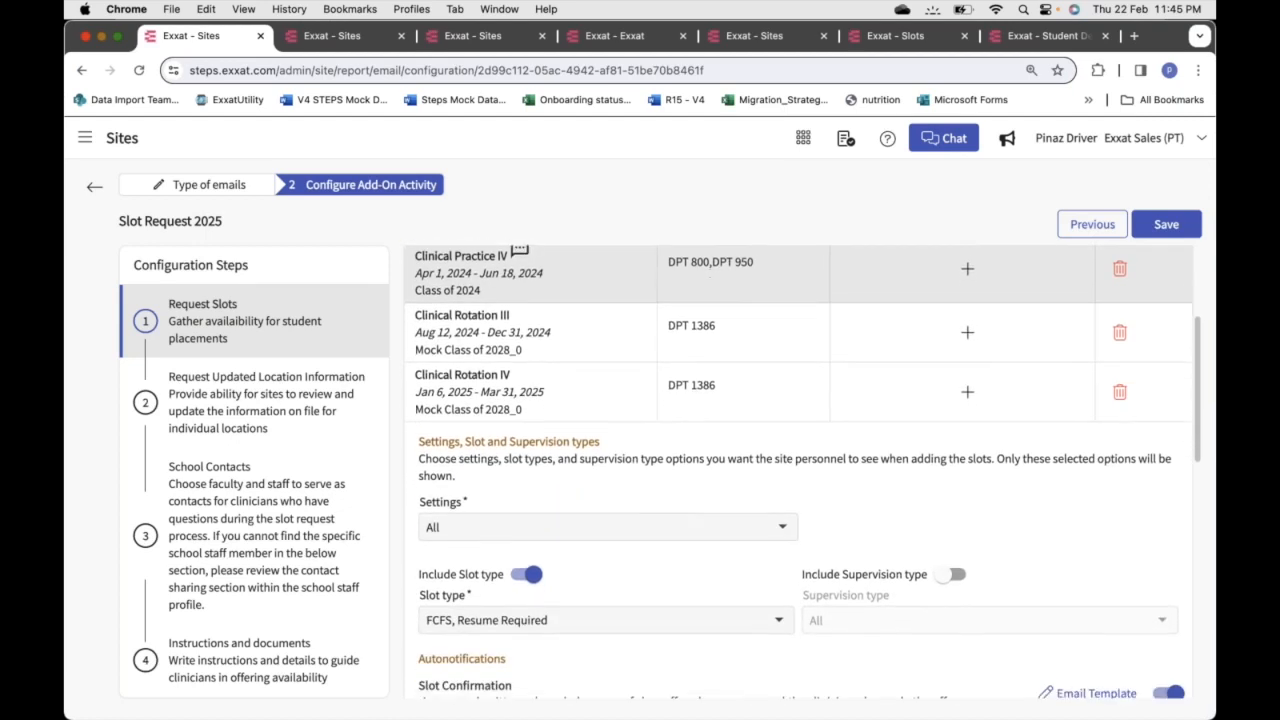
scroll(521, 363, down, 2)
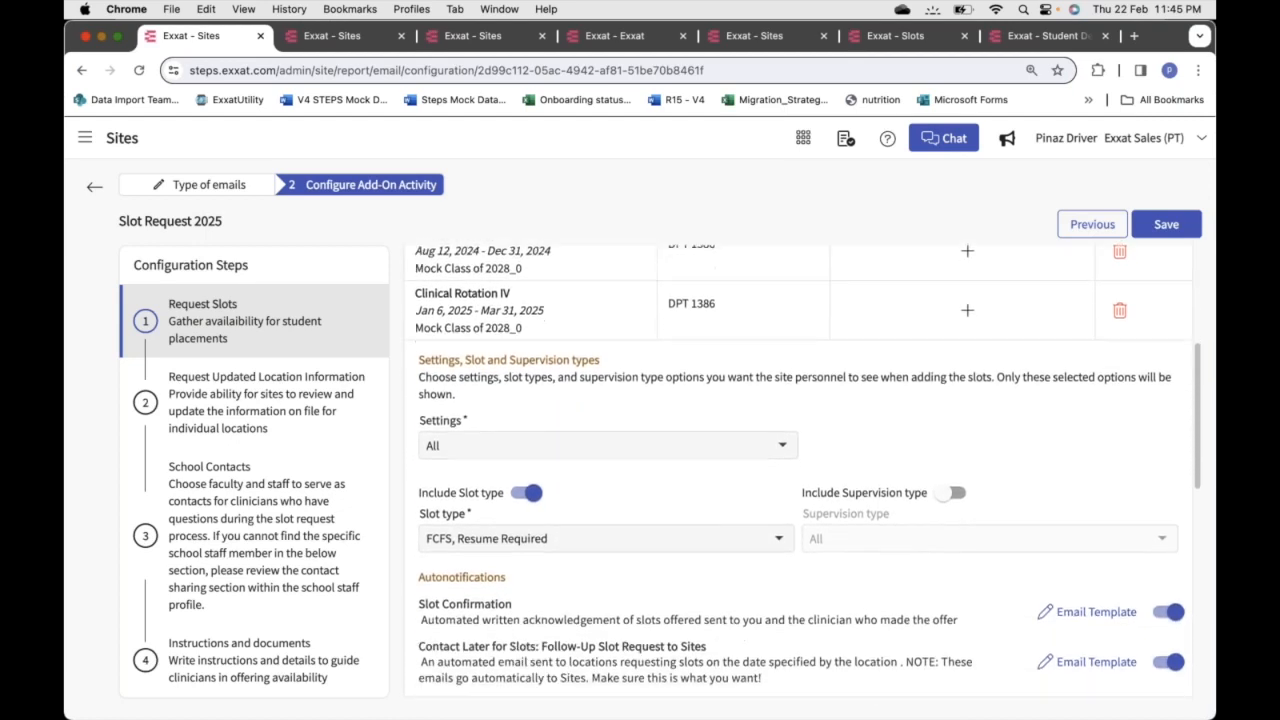
scroll(521, 363, down, 2)
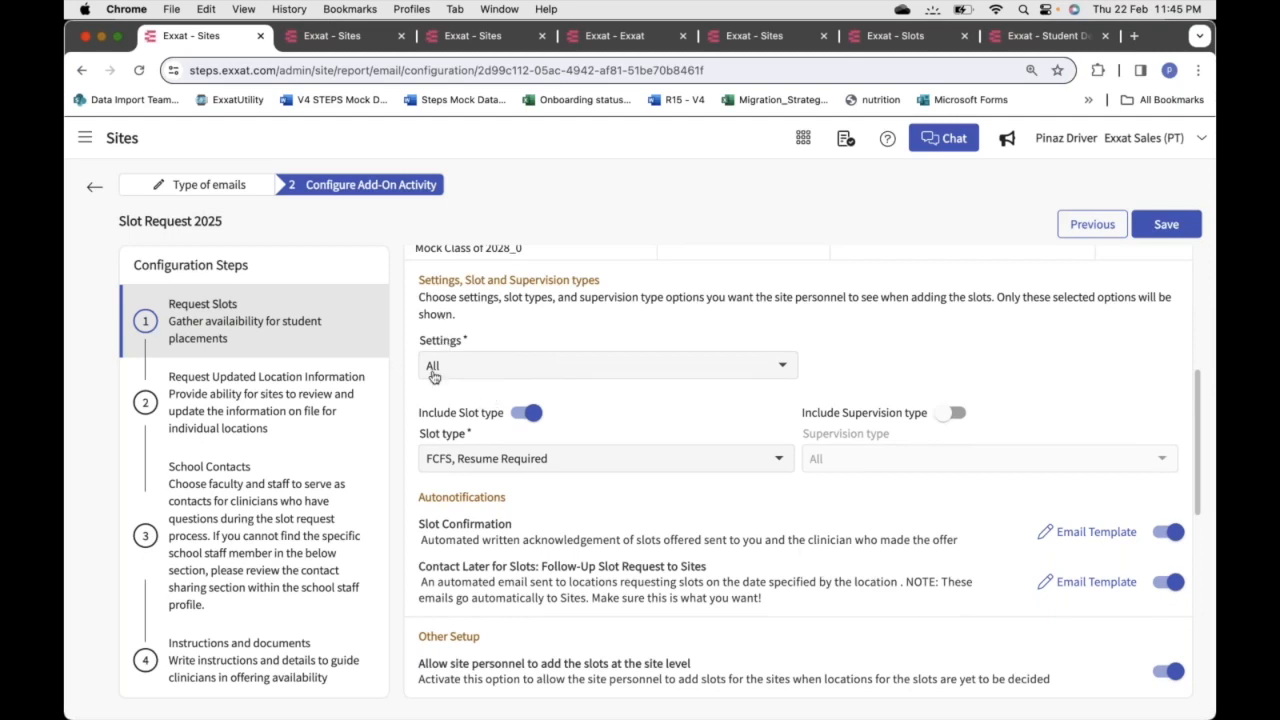
In the Settings dropdown, uncheck Acute Care and Home Health
click(532, 376)
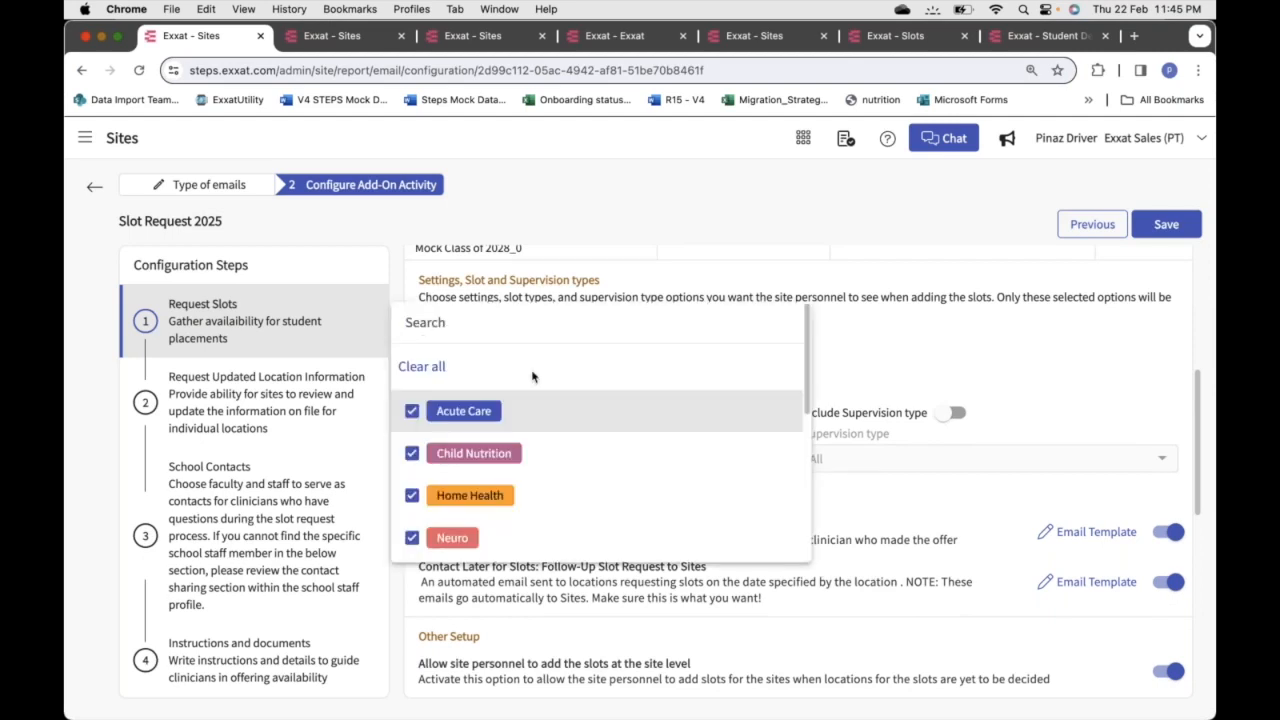
scroll(584, 532, down, 2)
scroll(586, 533, down, 5)
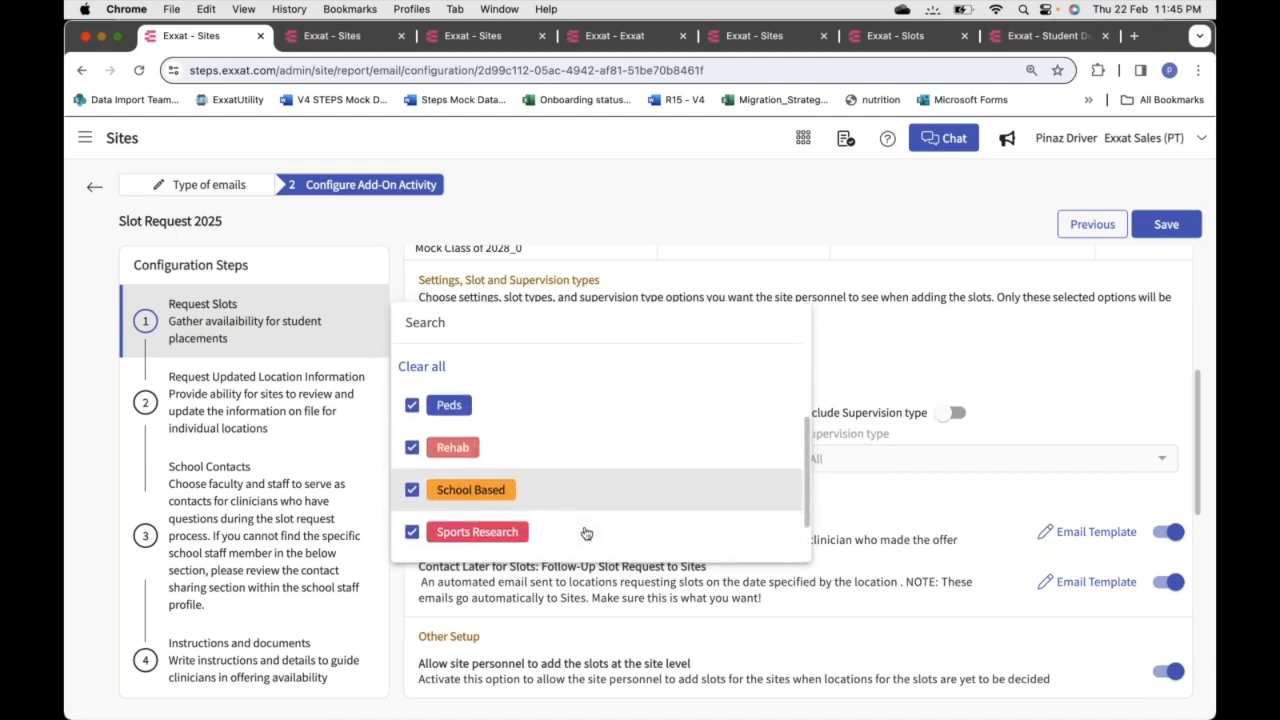
scroll(586, 533, down, 2)
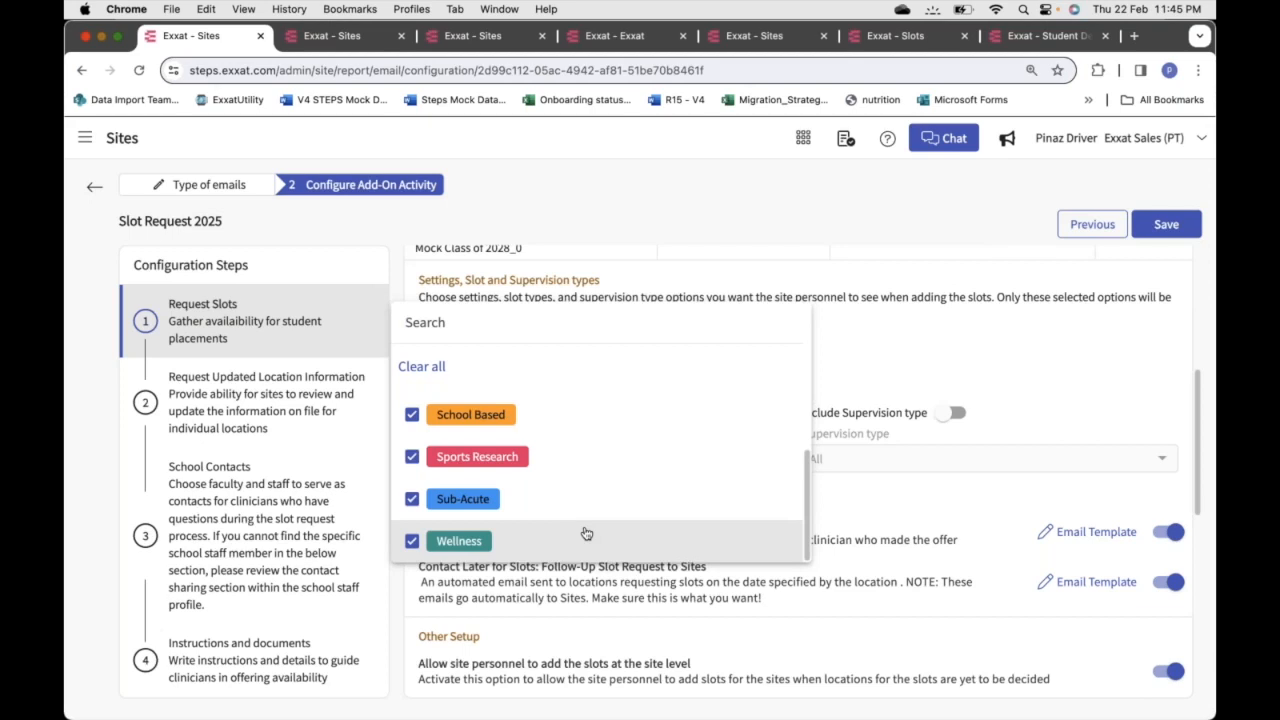
scroll(586, 533, up, 4)
scroll(586, 533, up, 4)
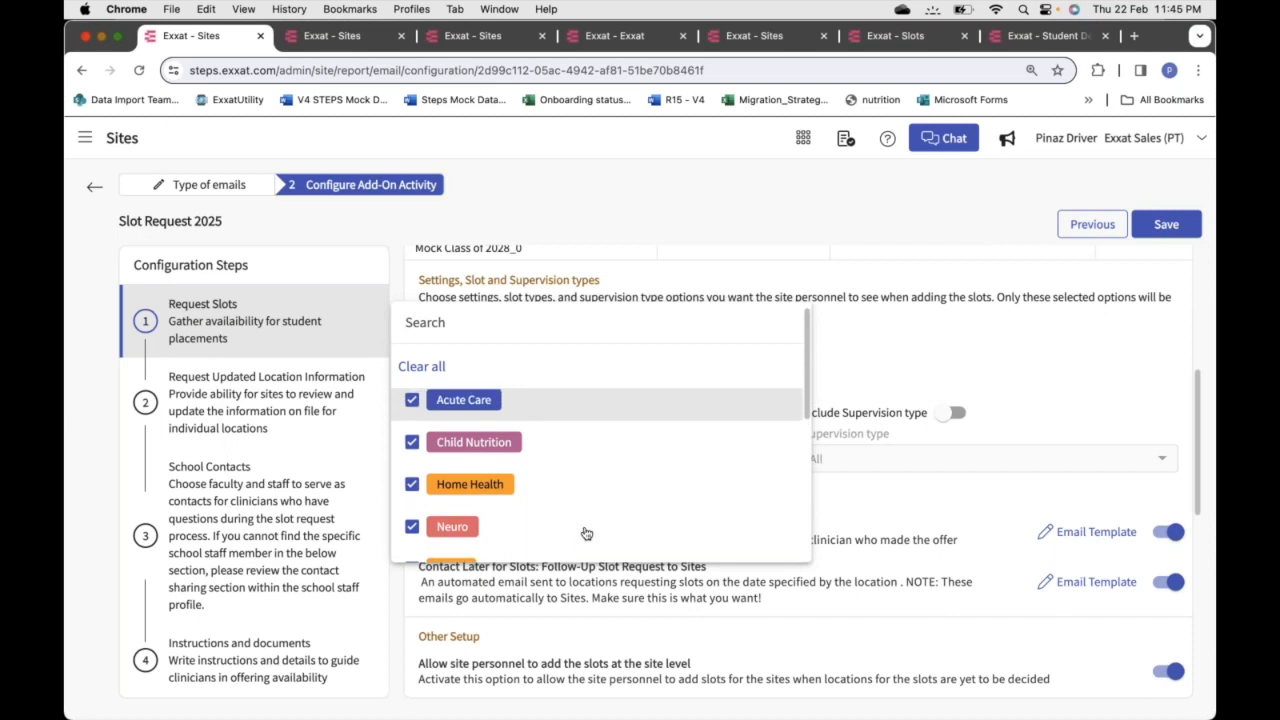
scroll(586, 533, up, 1)
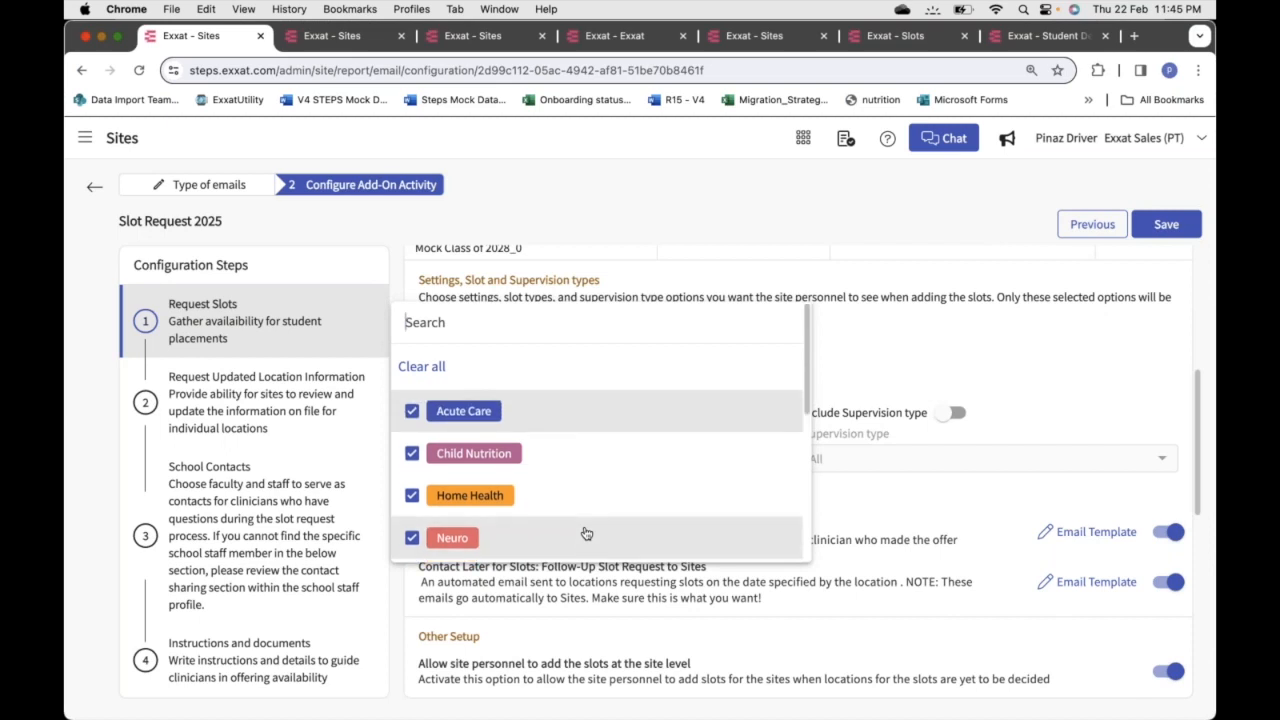
click(421, 418)
click(417, 499)
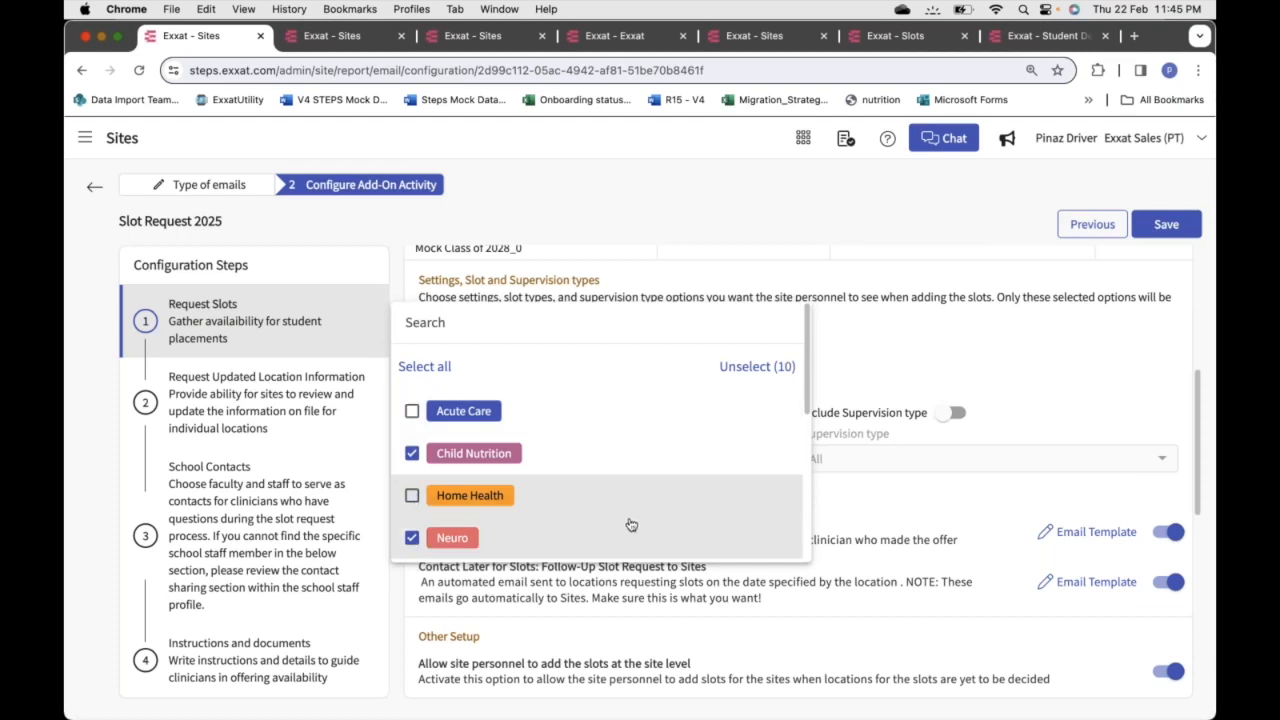
scroll(631, 525, down, 2)
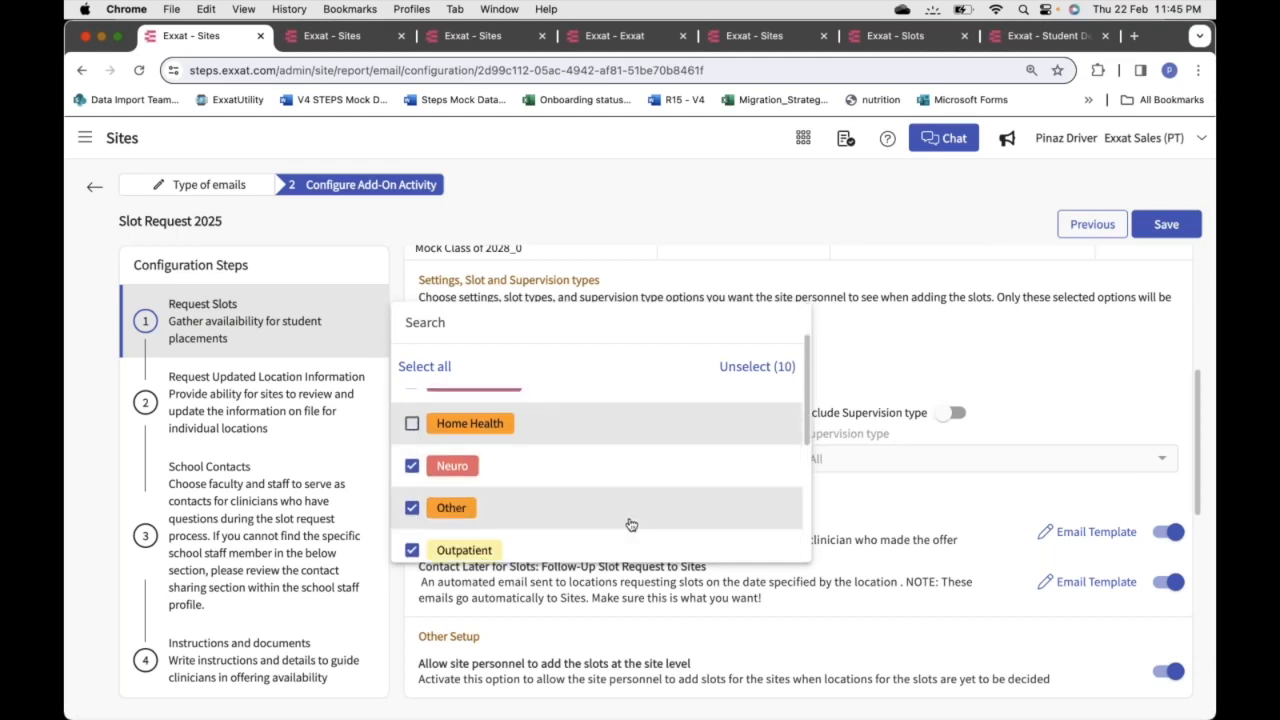
scroll(631, 524, up, 2)
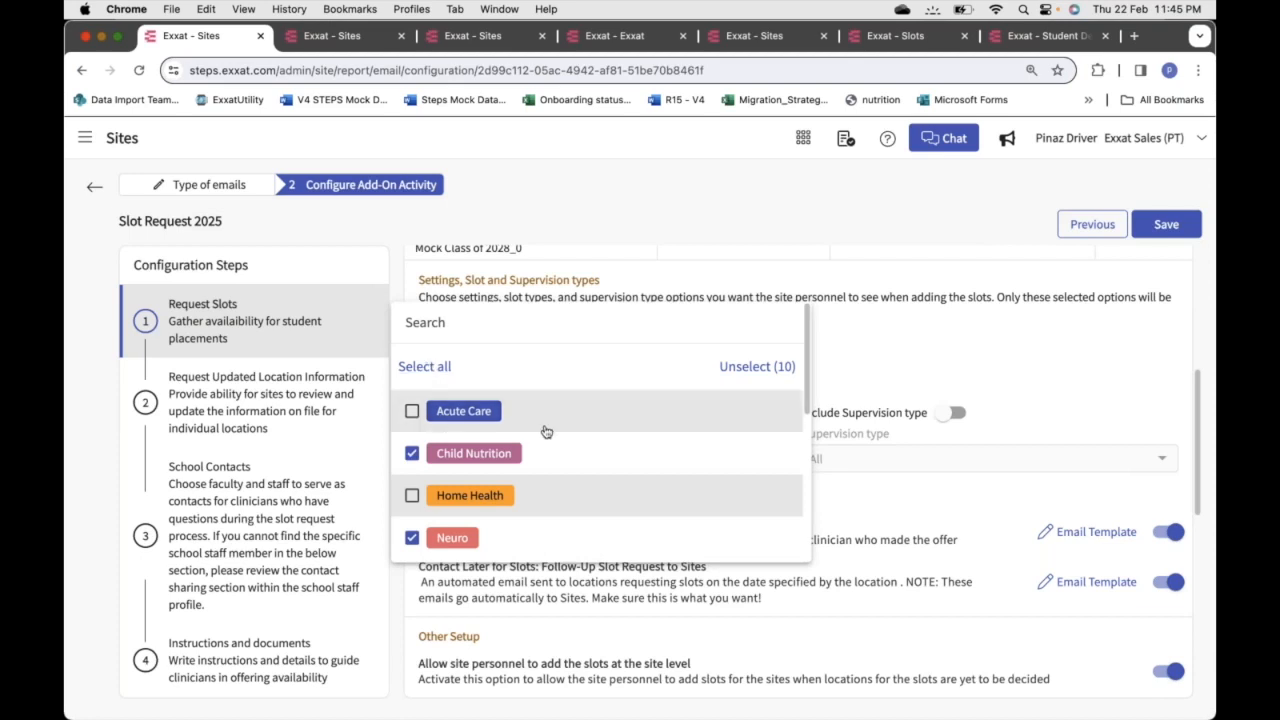
Clear all settings, re-check Acute Care, Child Nutrition and Home Health, then Select all
click(424, 367)
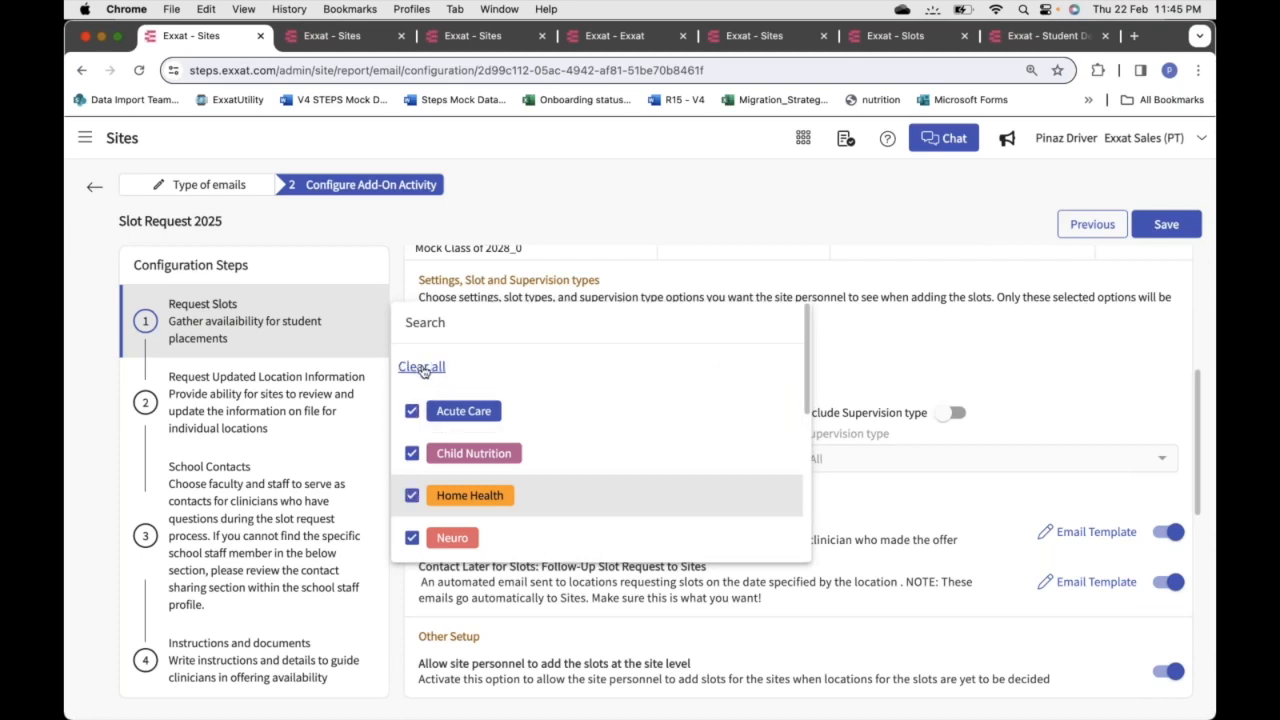
click(424, 367)
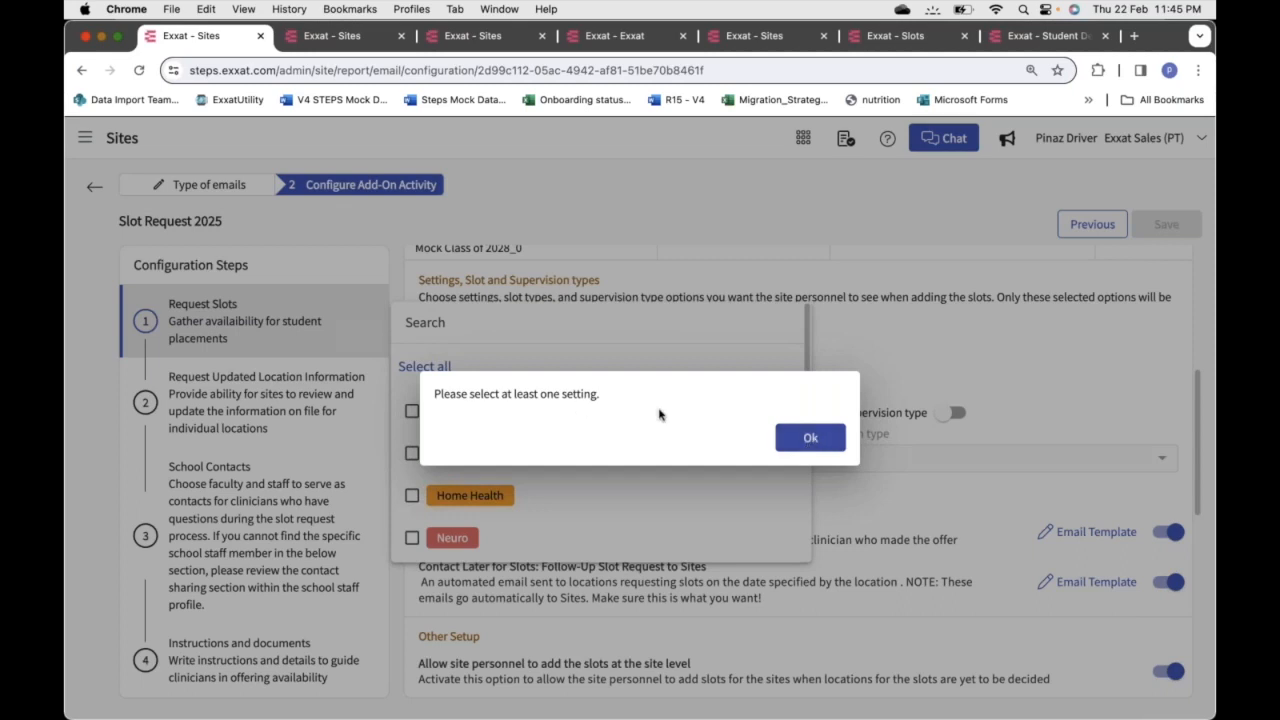
click(806, 441)
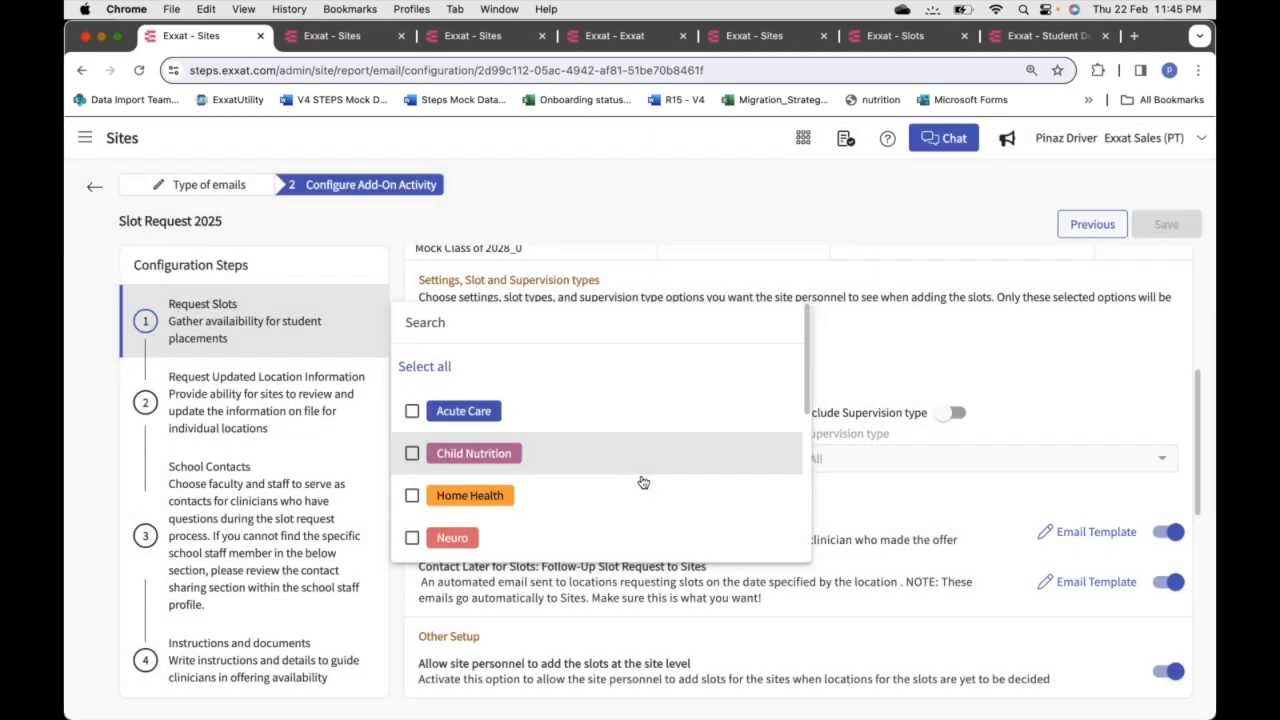
click(412, 411)
click(412, 455)
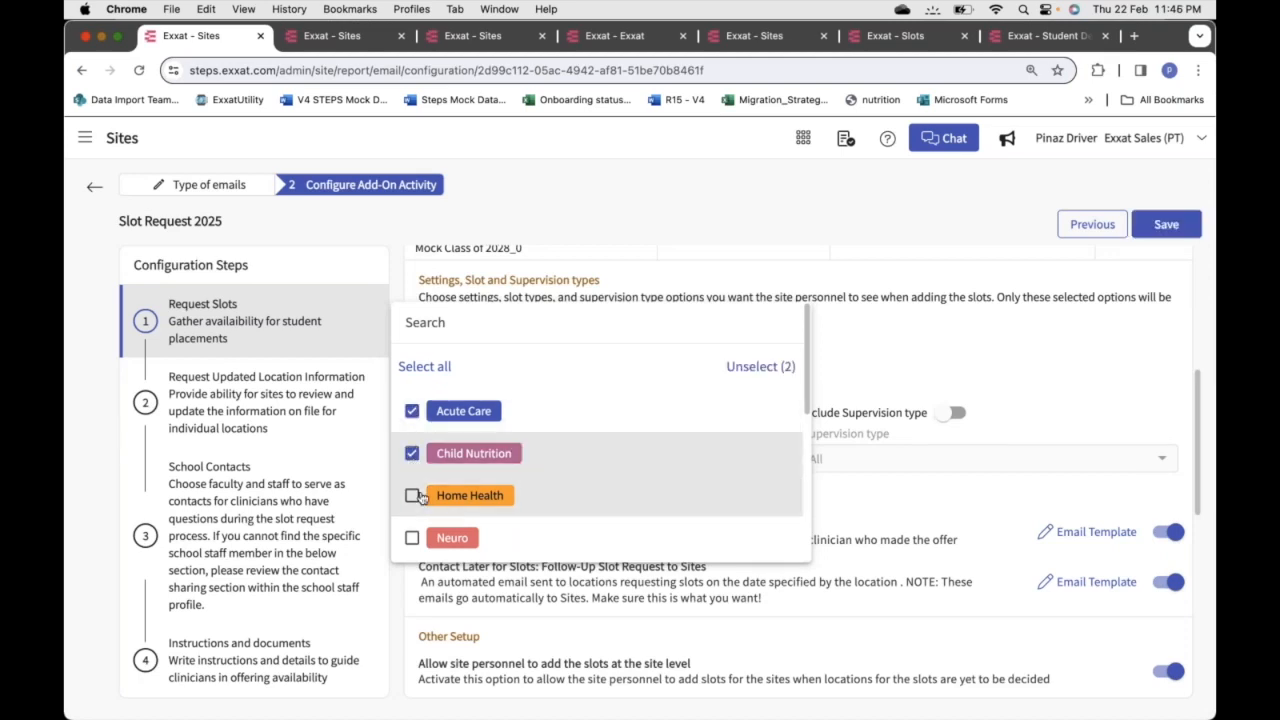
click(412, 496)
click(424, 366)
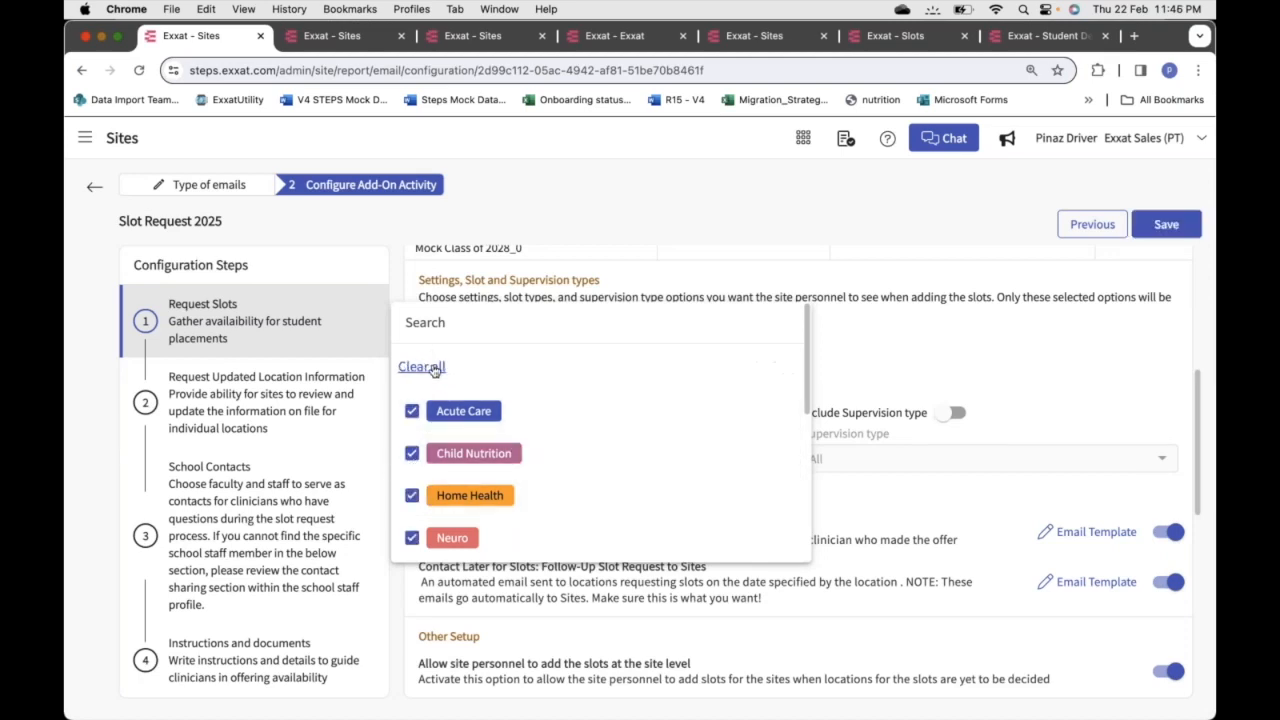
click(836, 359)
scroll(836, 359, down, 2)
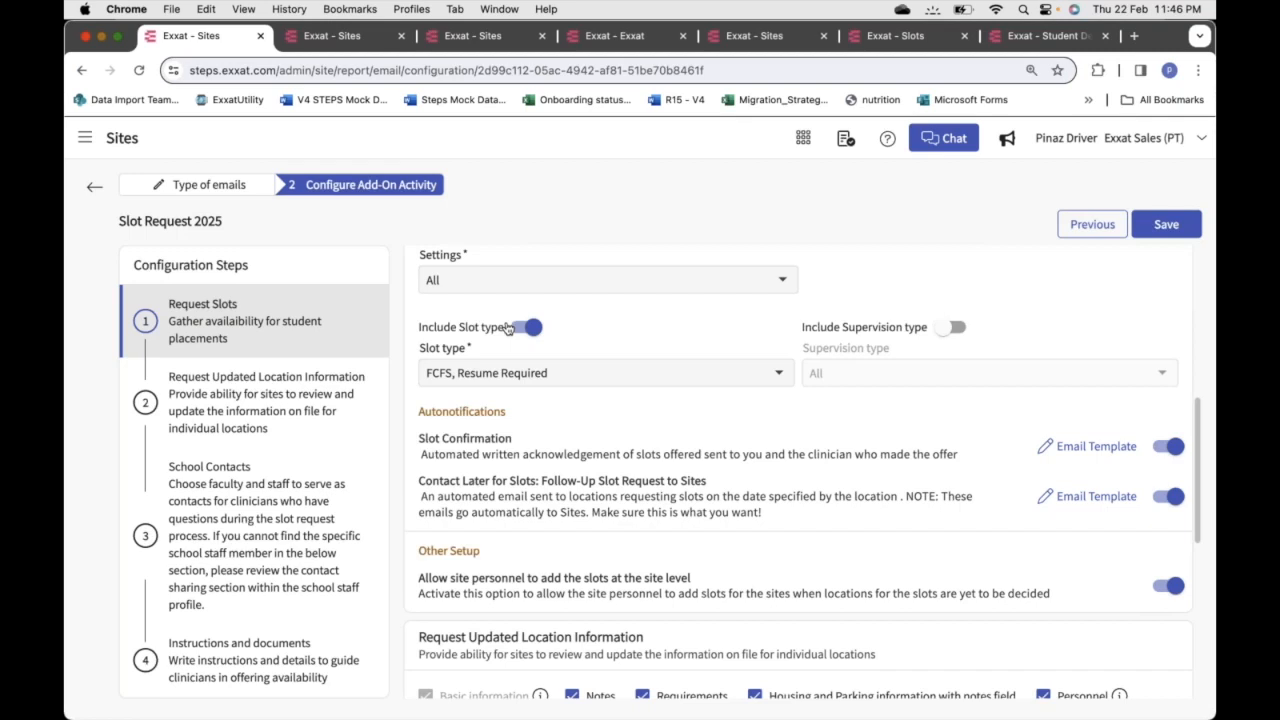
Switch Include Slot type off and back on
click(538, 373)
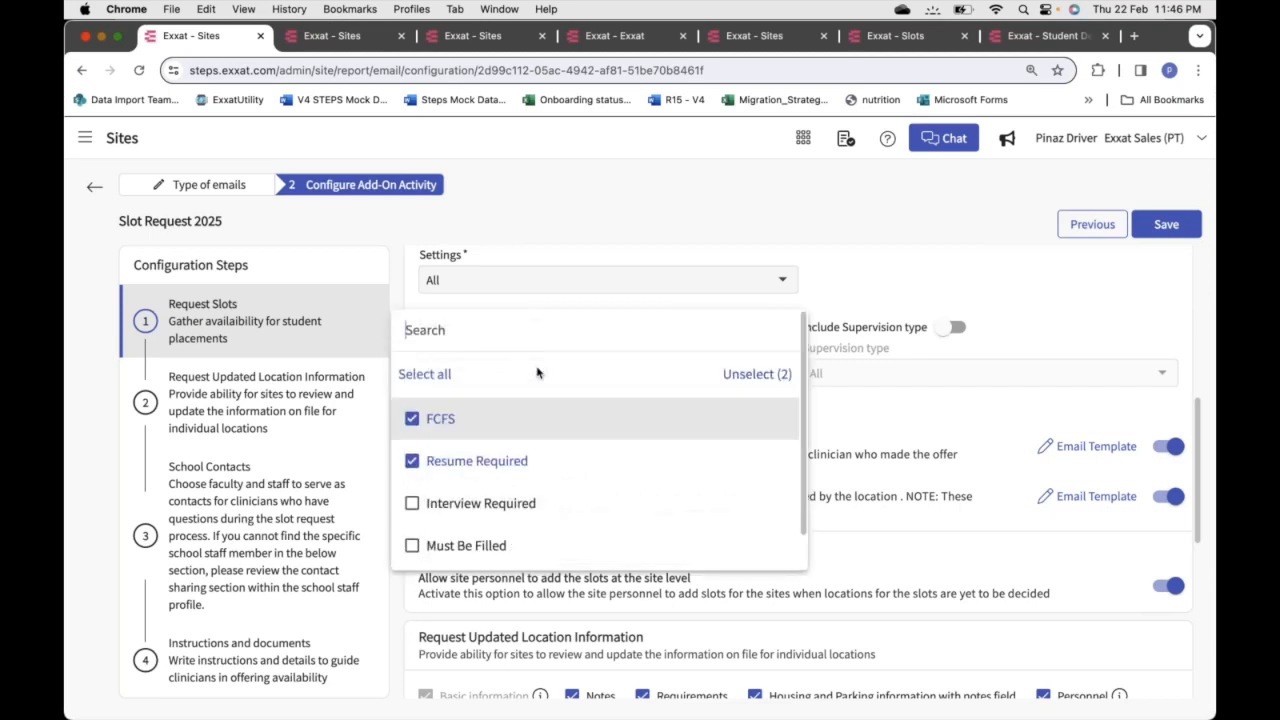
click(819, 292)
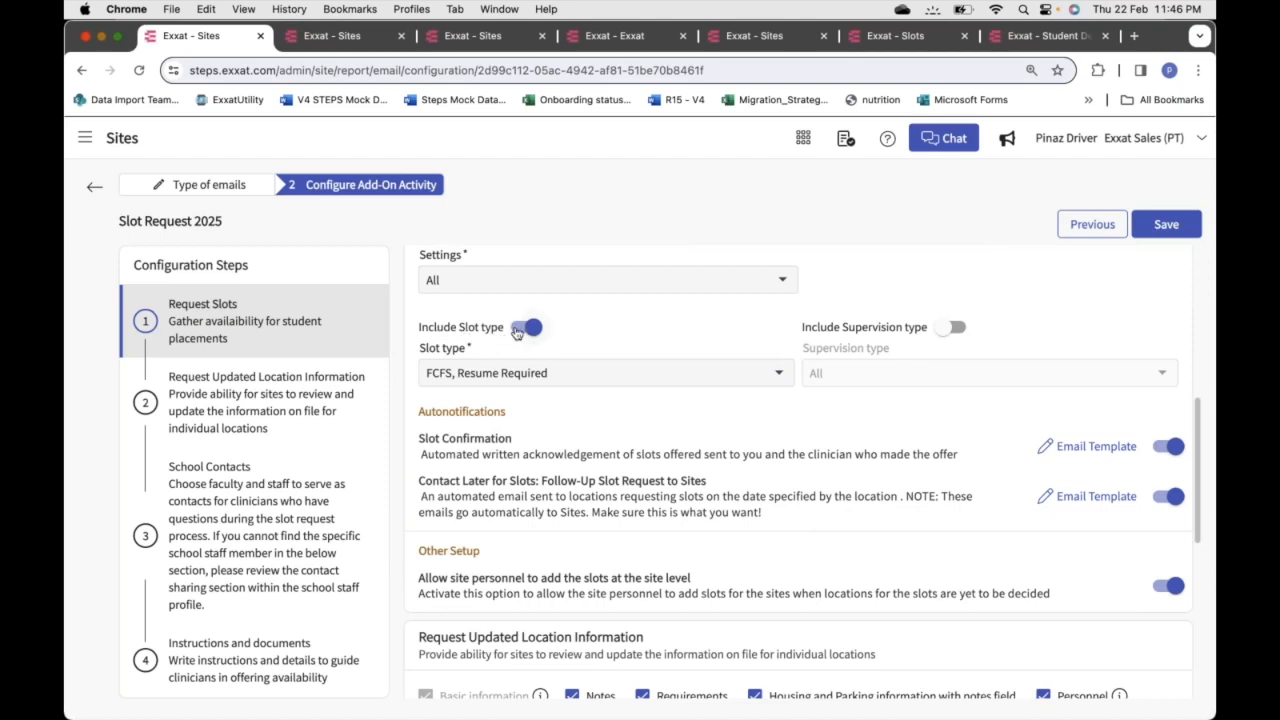
click(516, 332)
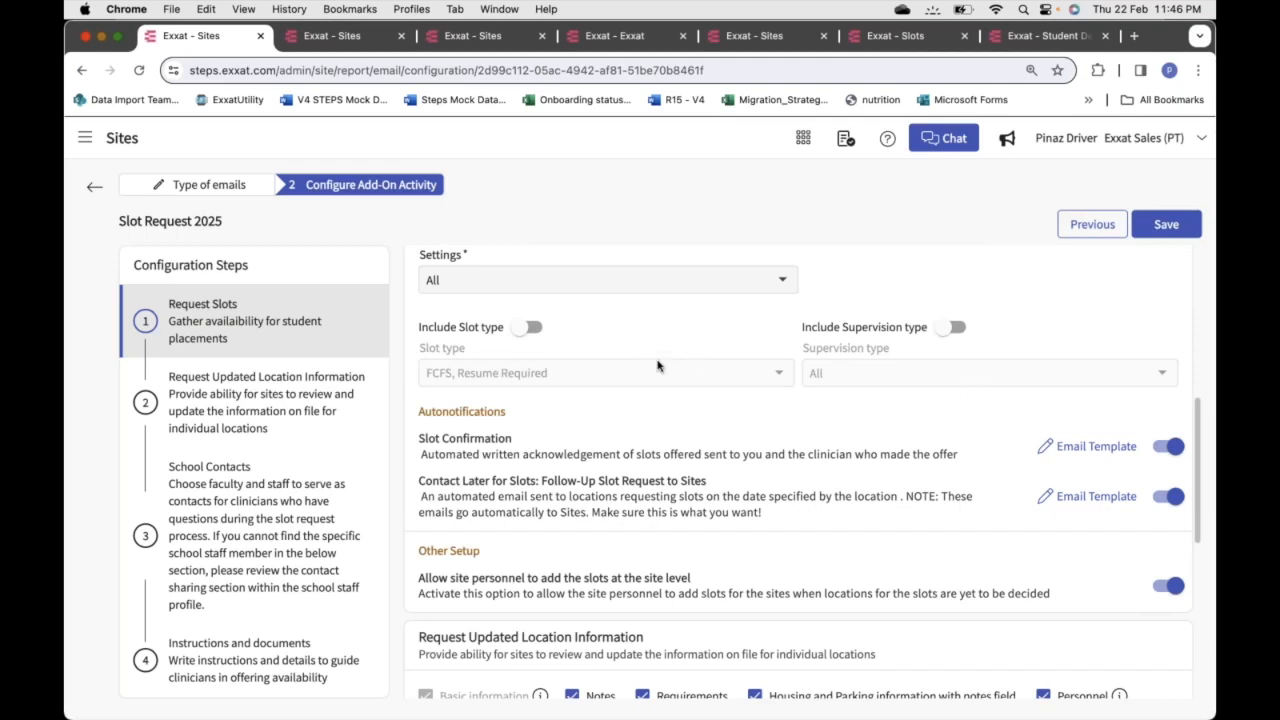
click(533, 328)
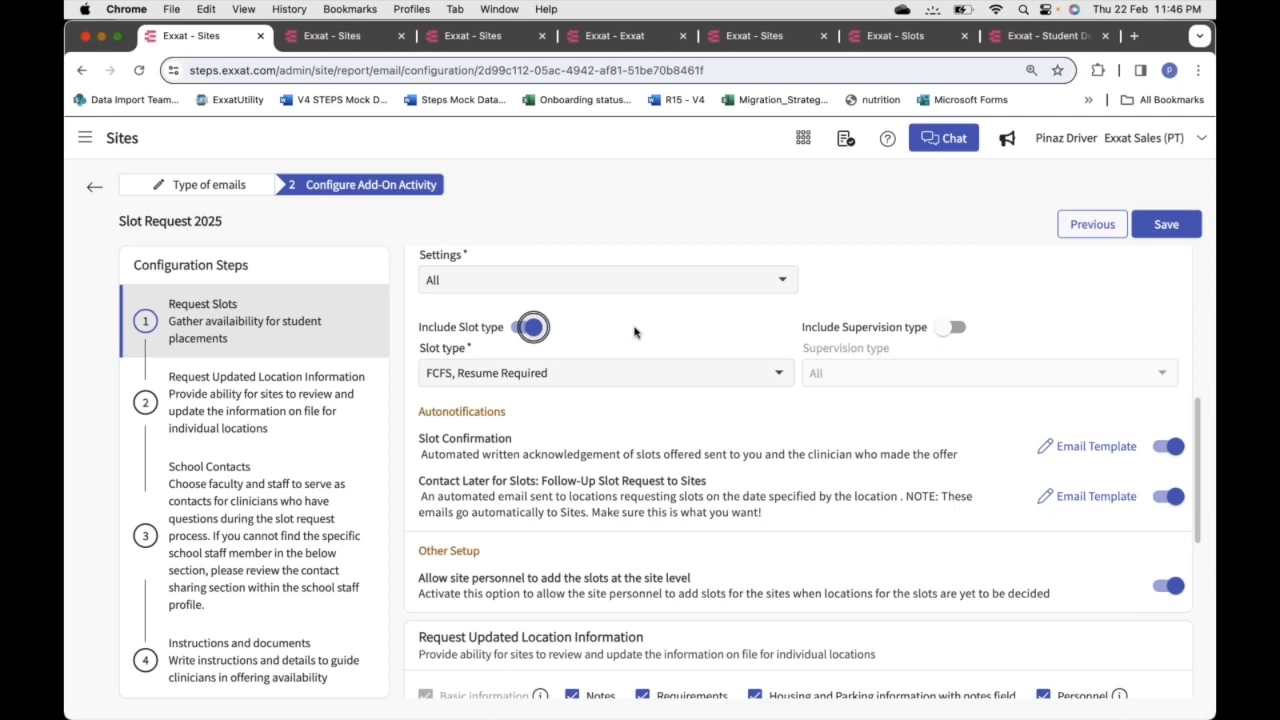
Check Interview Required in the Slot type list alongside FCFS and Resume Required
click(605, 383)
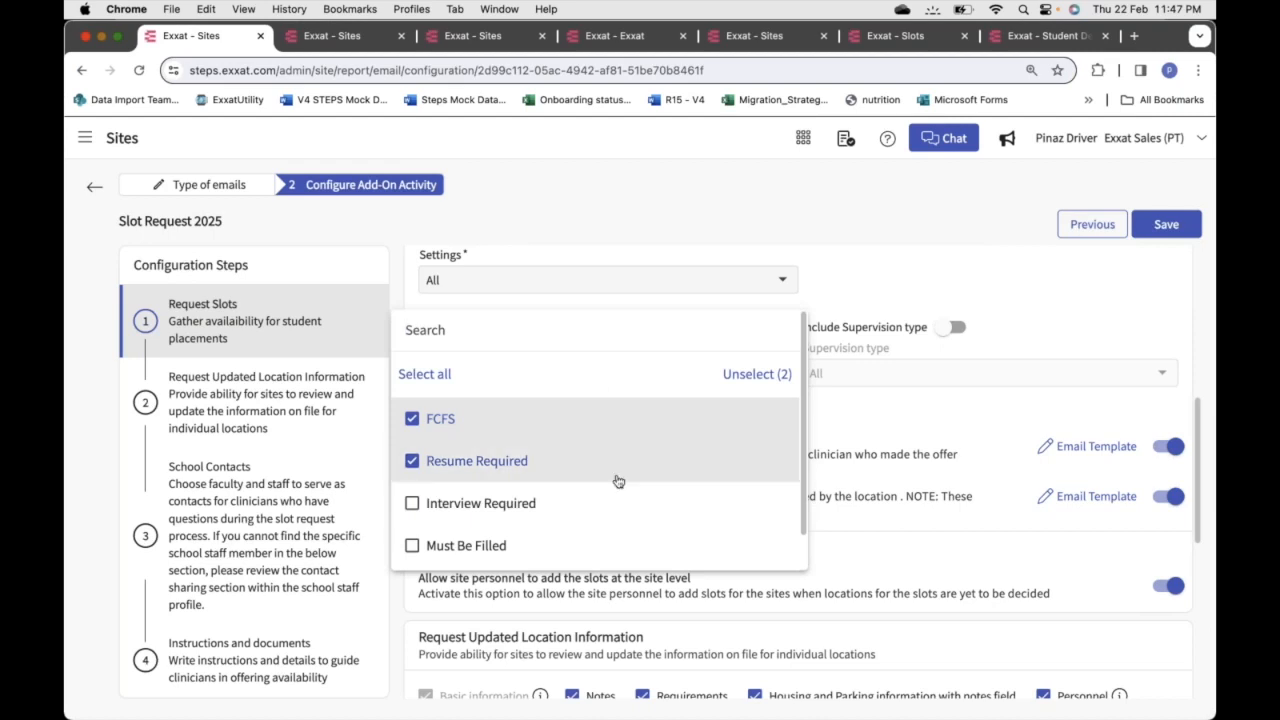
scroll(618, 481, down, 2)
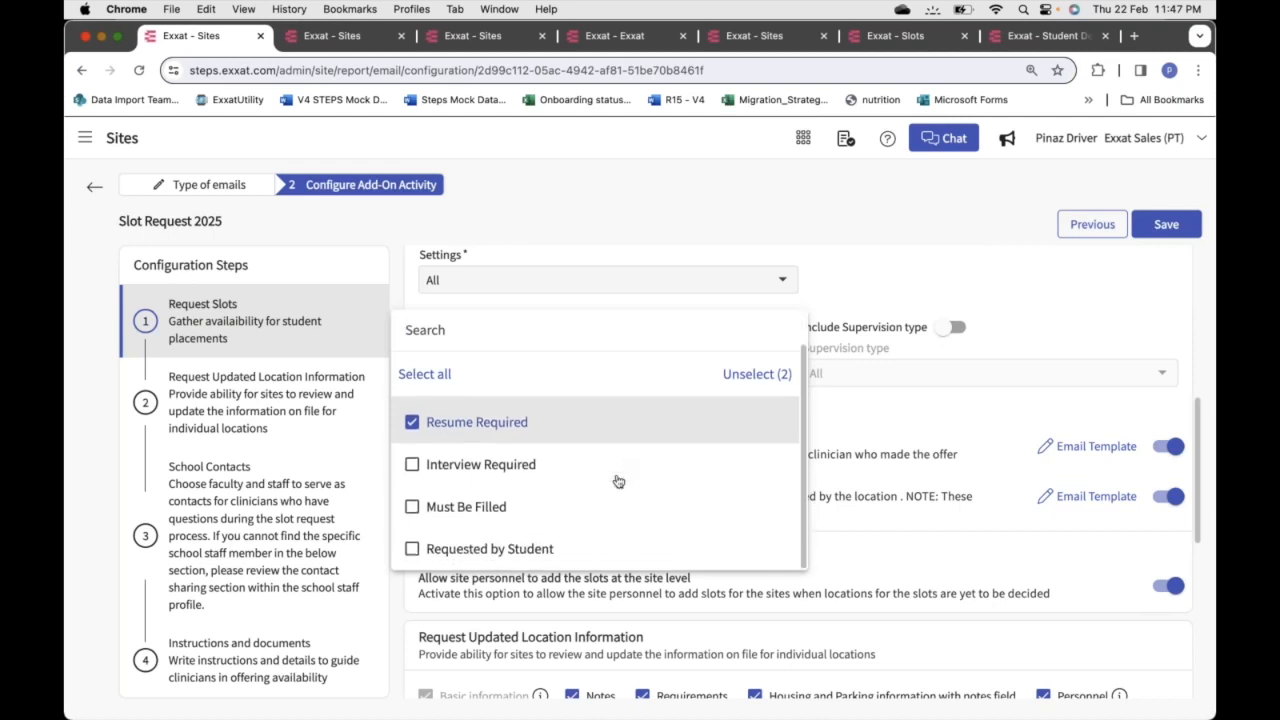
scroll(616, 481, up, 1)
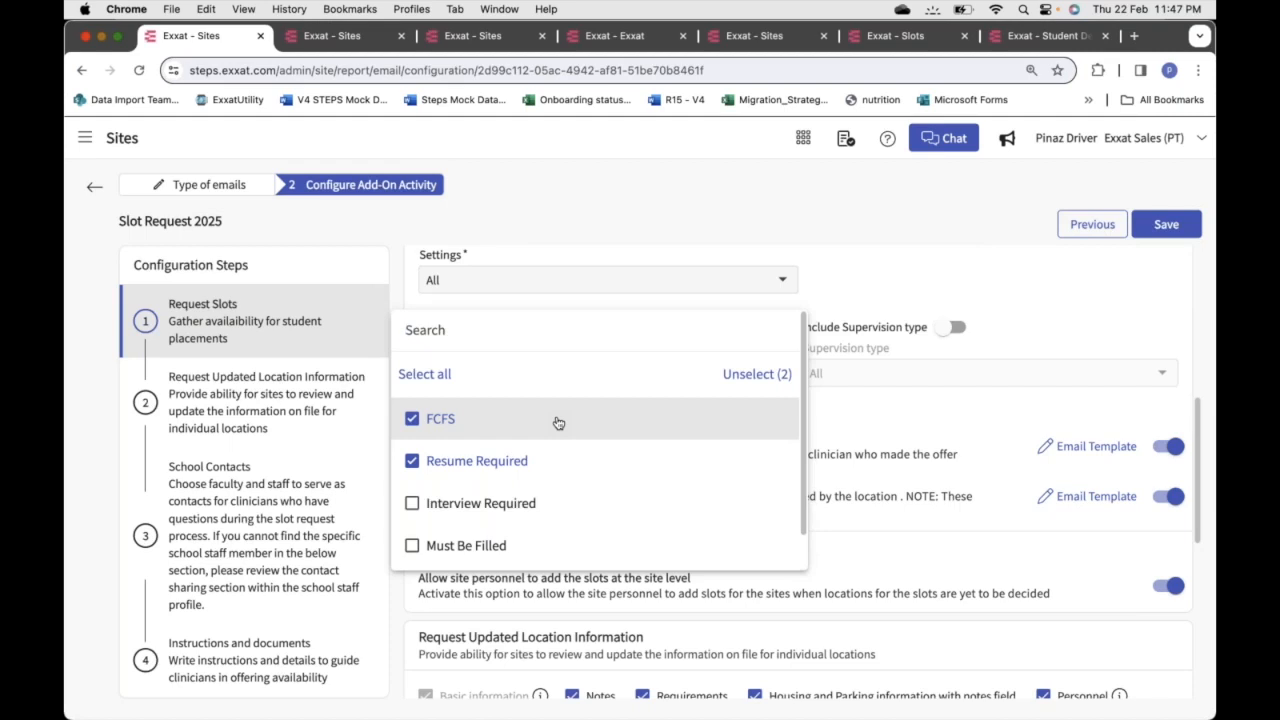
scroll(545, 464, down, 1)
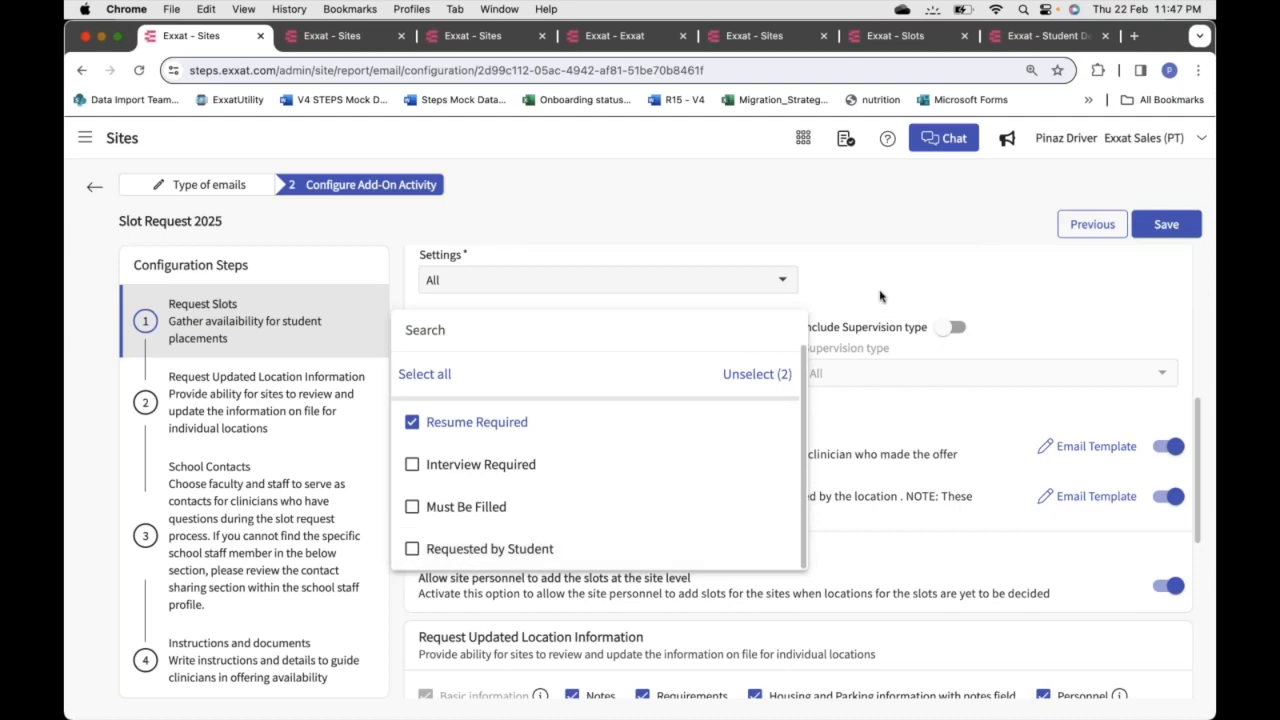
click(412, 467)
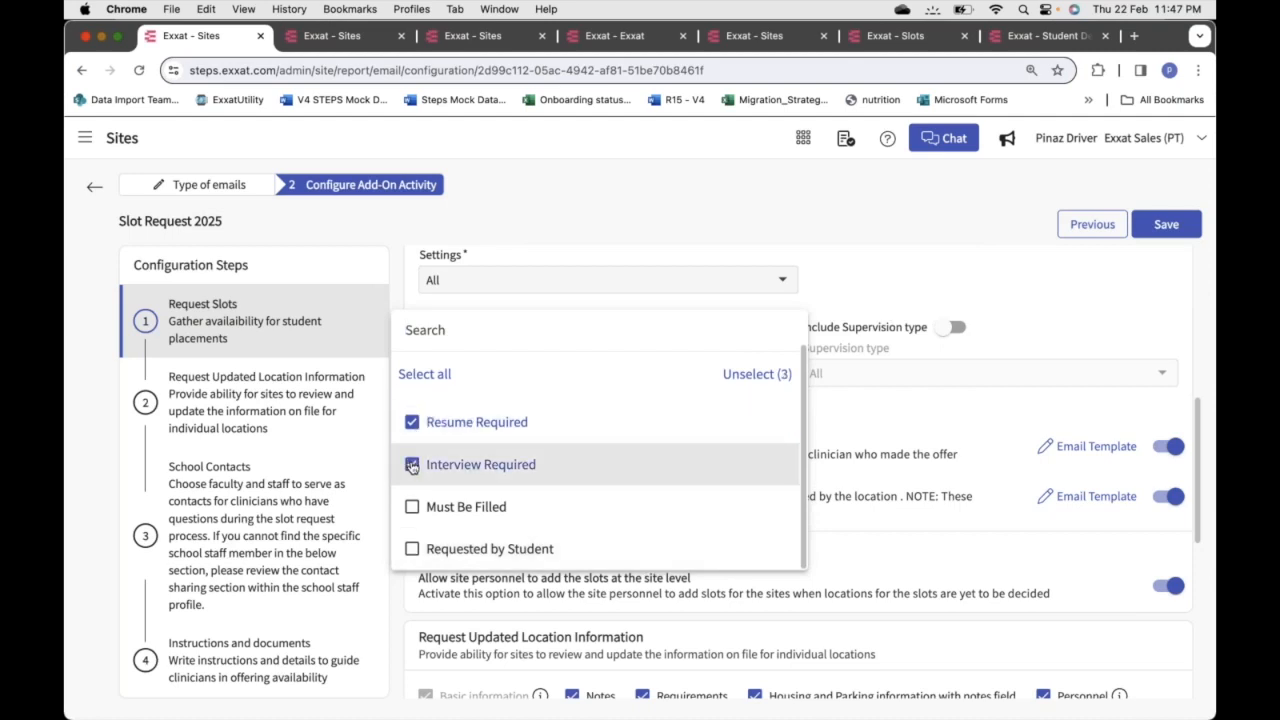
click(412, 467)
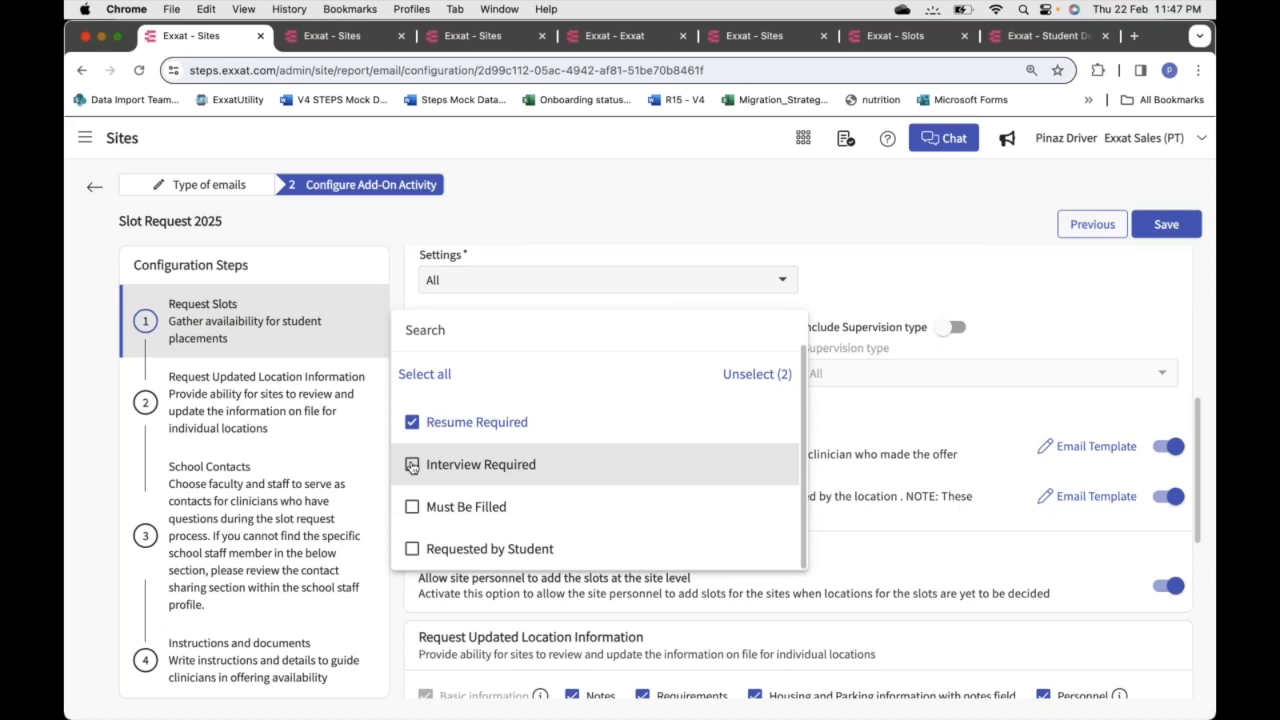
click(412, 467)
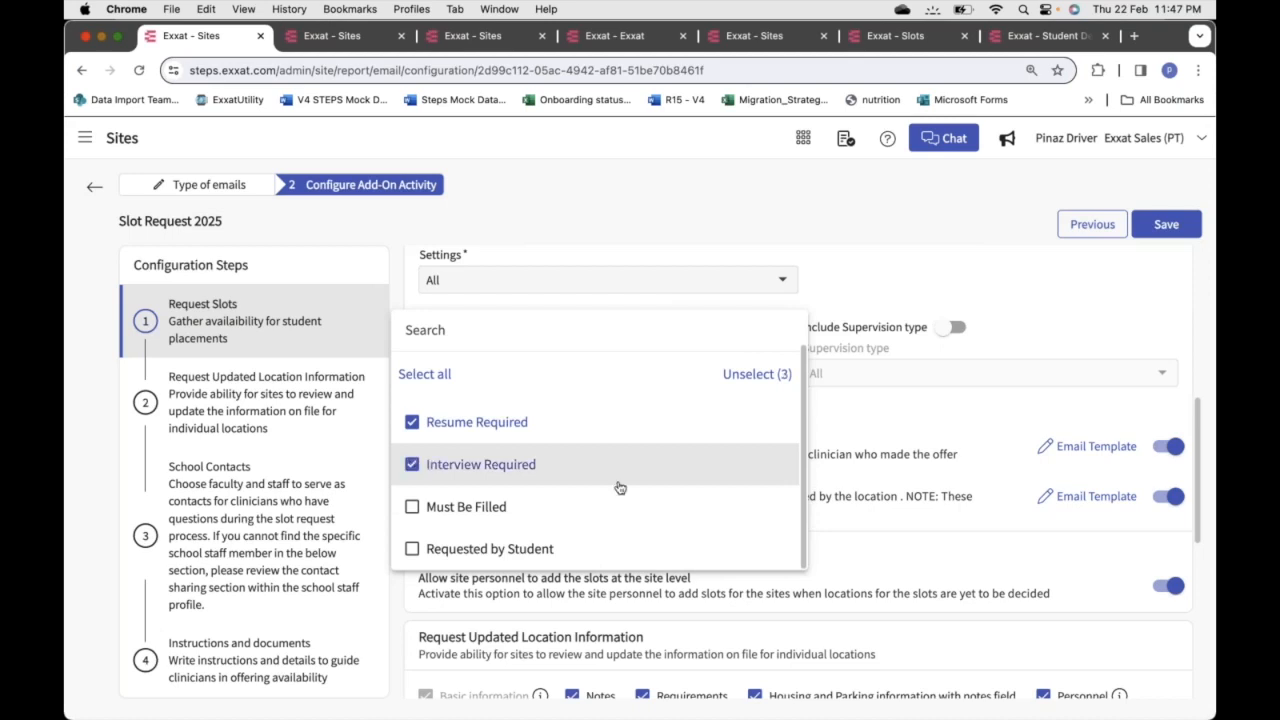
scroll(646, 487, up, 1)
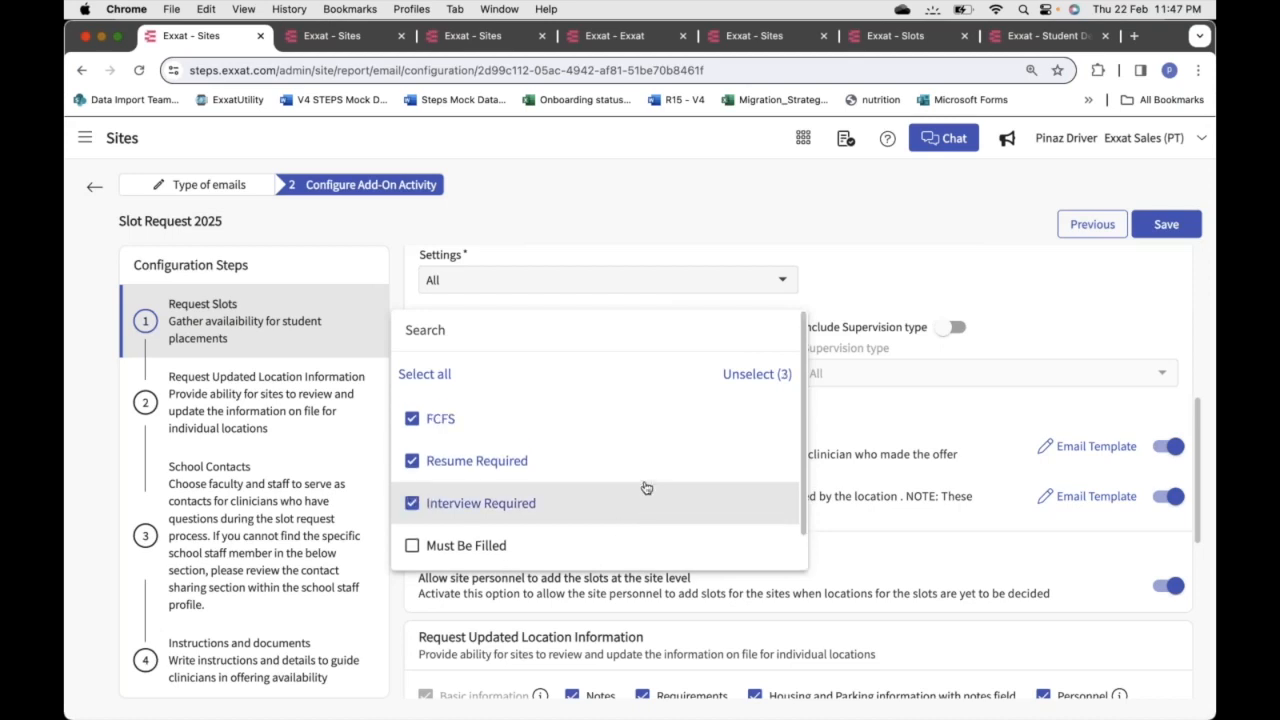
click(857, 293)
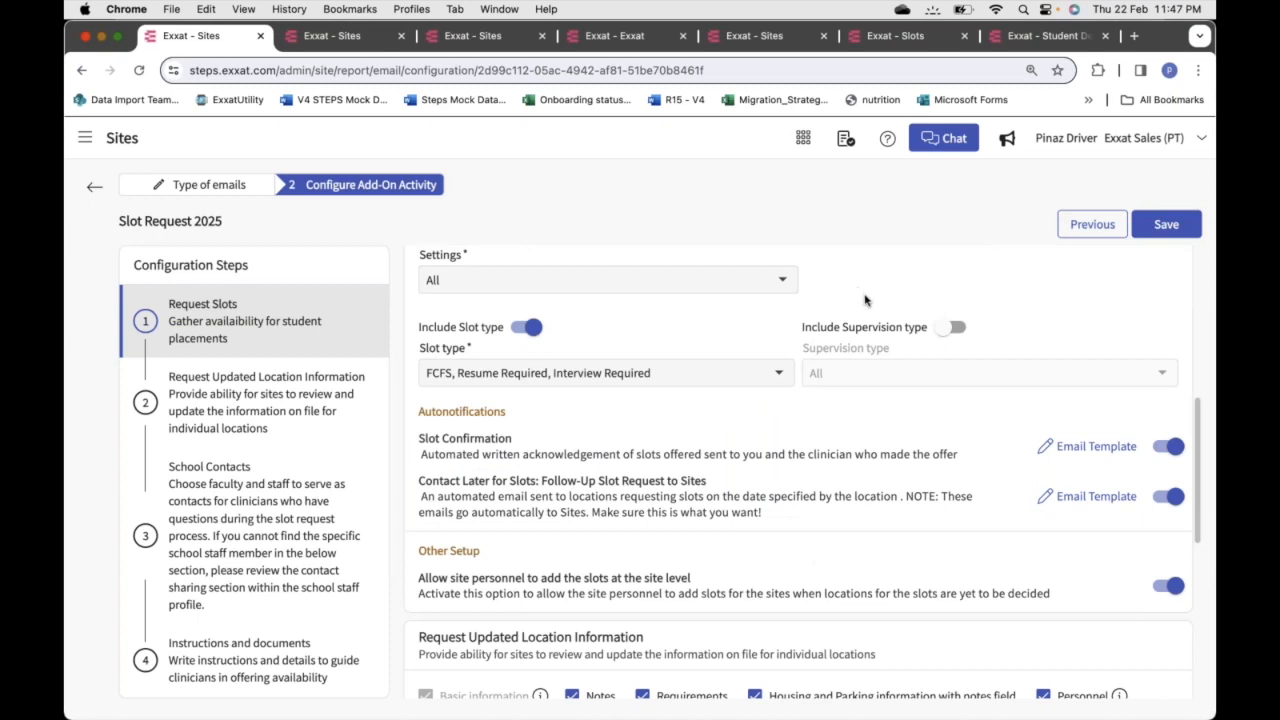
Turn on Include Supervision type and uncheck 2 Student:1 CI and 2 Student:2 CI'S
click(952, 327)
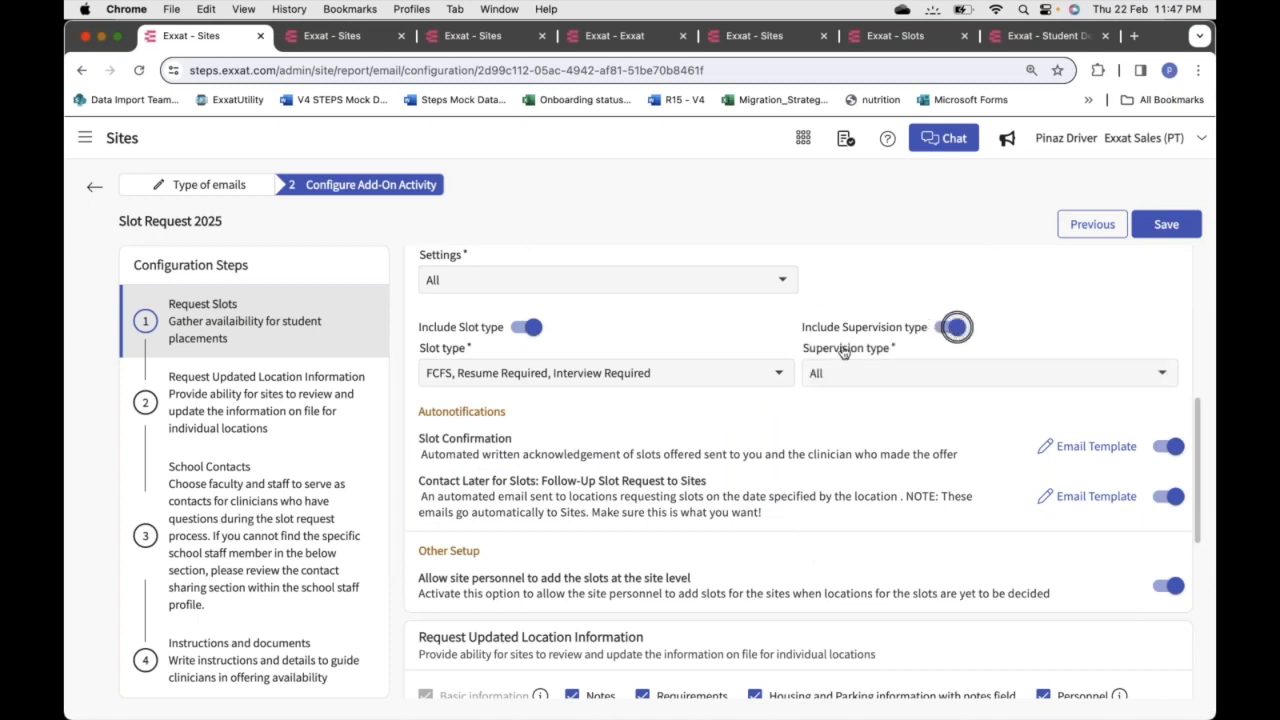
click(947, 373)
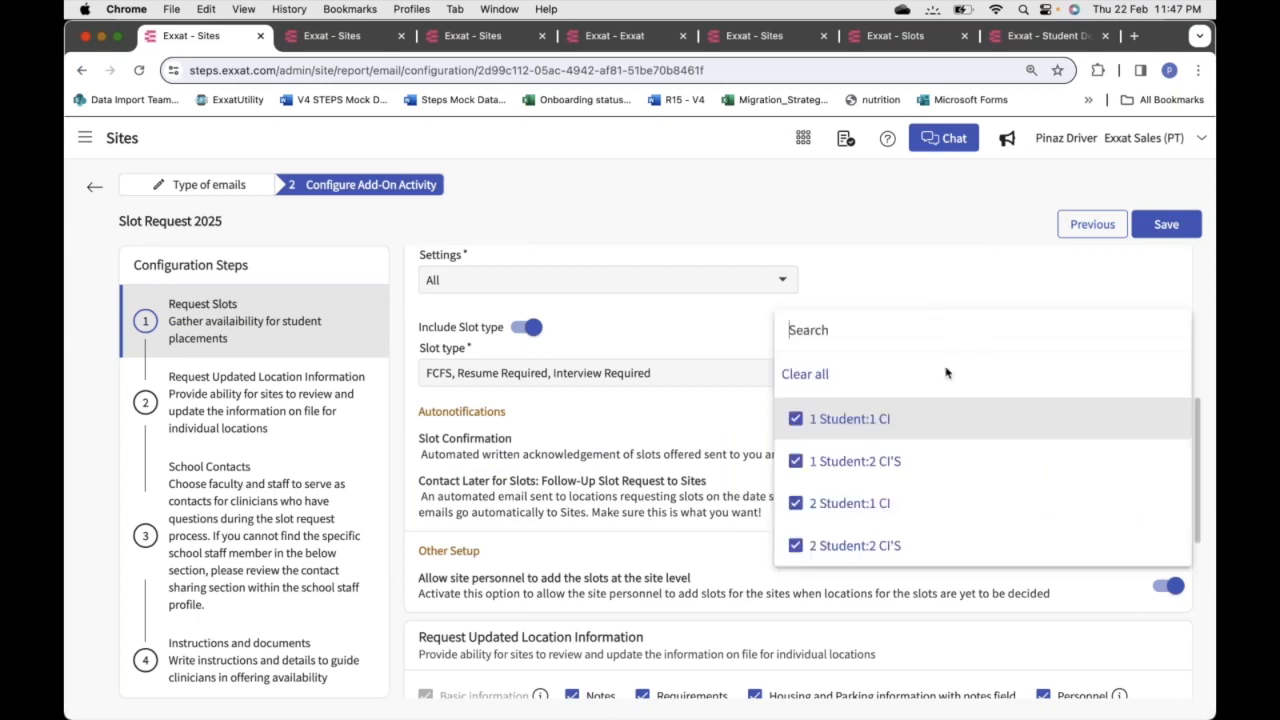
click(808, 510)
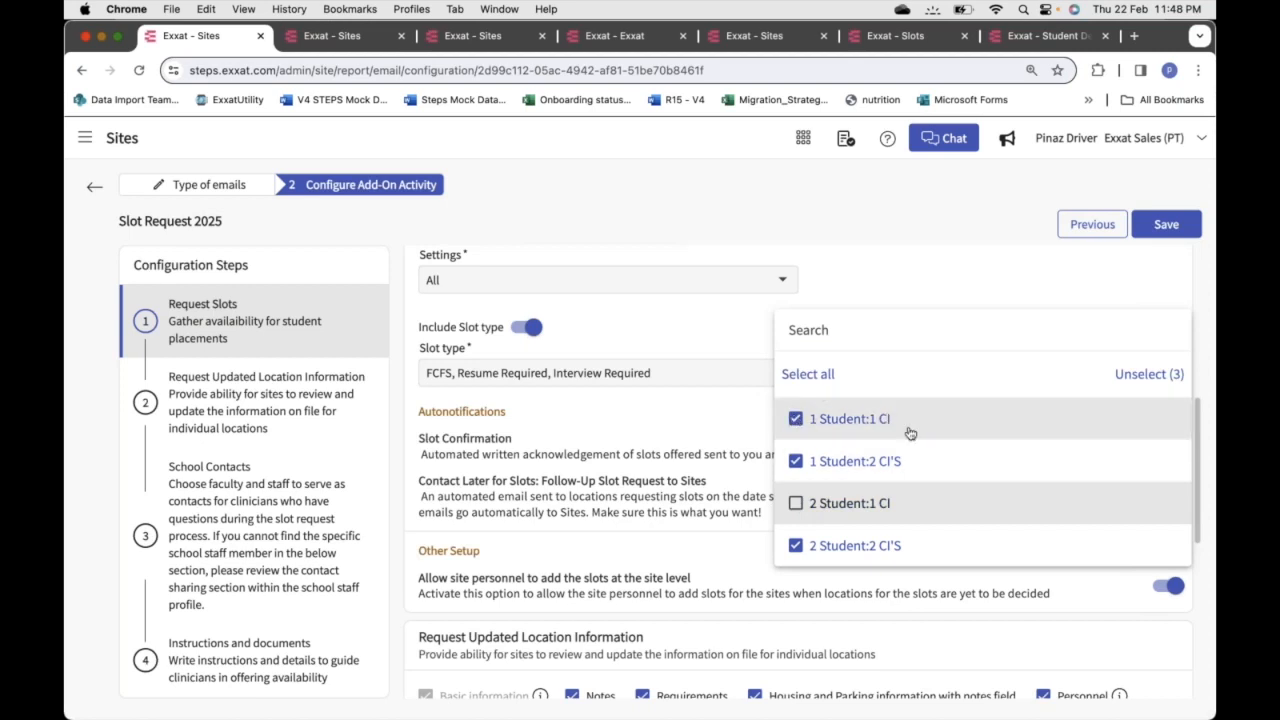
click(795, 546)
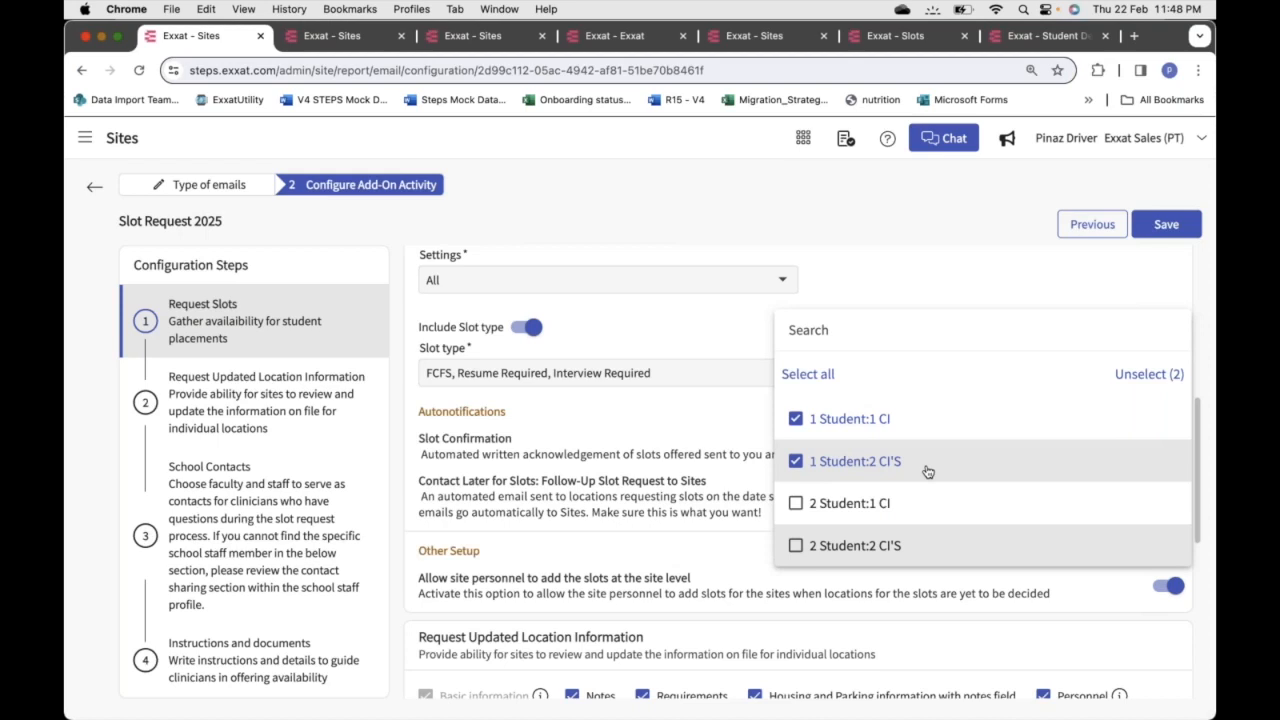
click(917, 274)
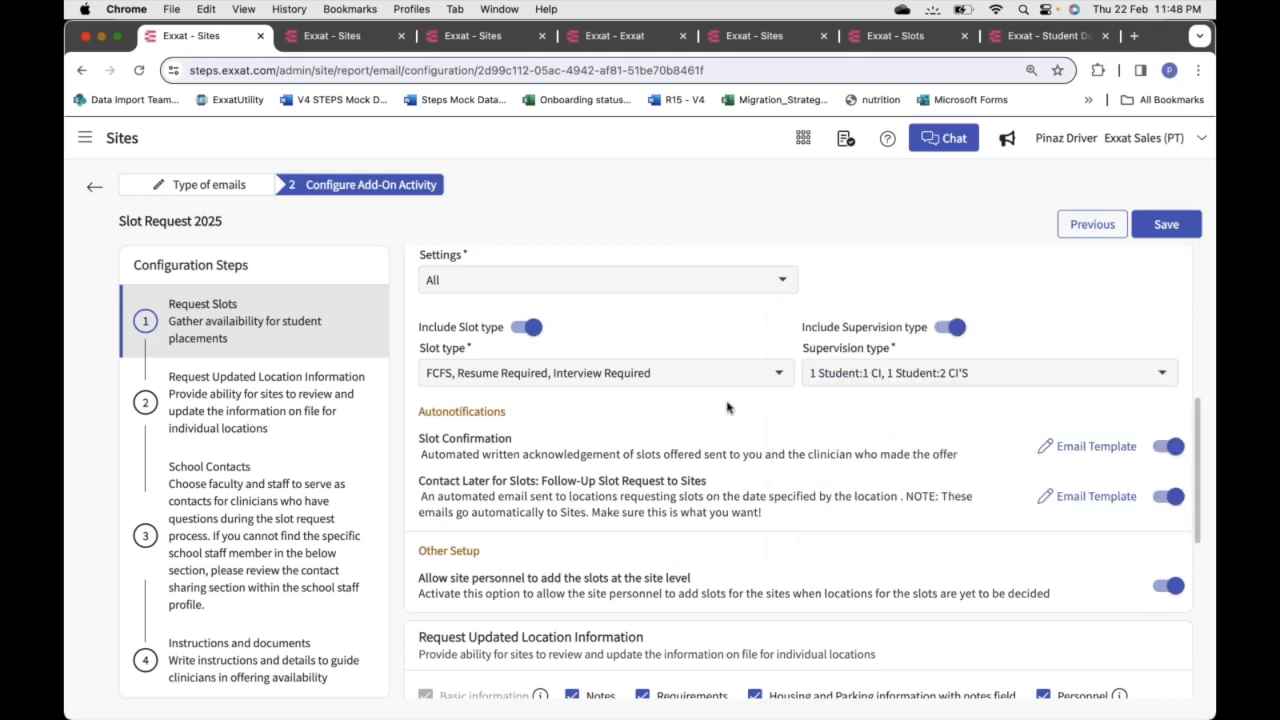
scroll(727, 407, down, 3)
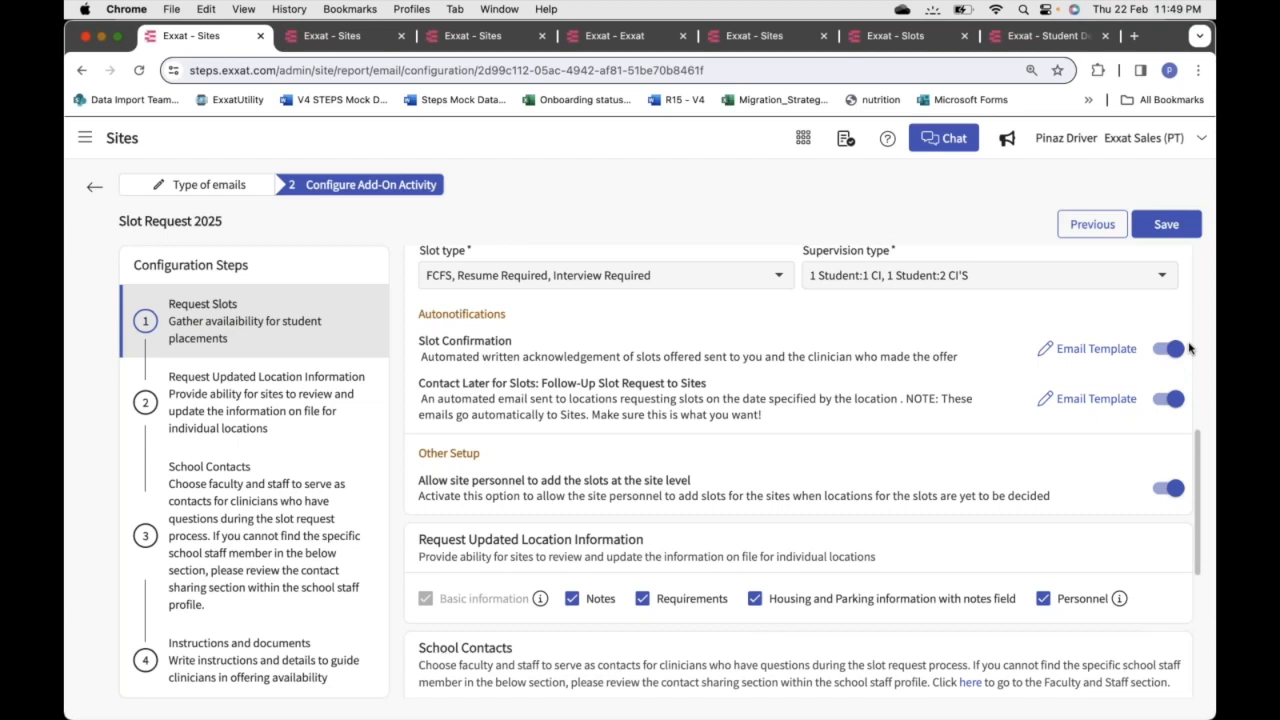
Open the Slot Confirmation template, view its school version, then close the editor
click(1095, 351)
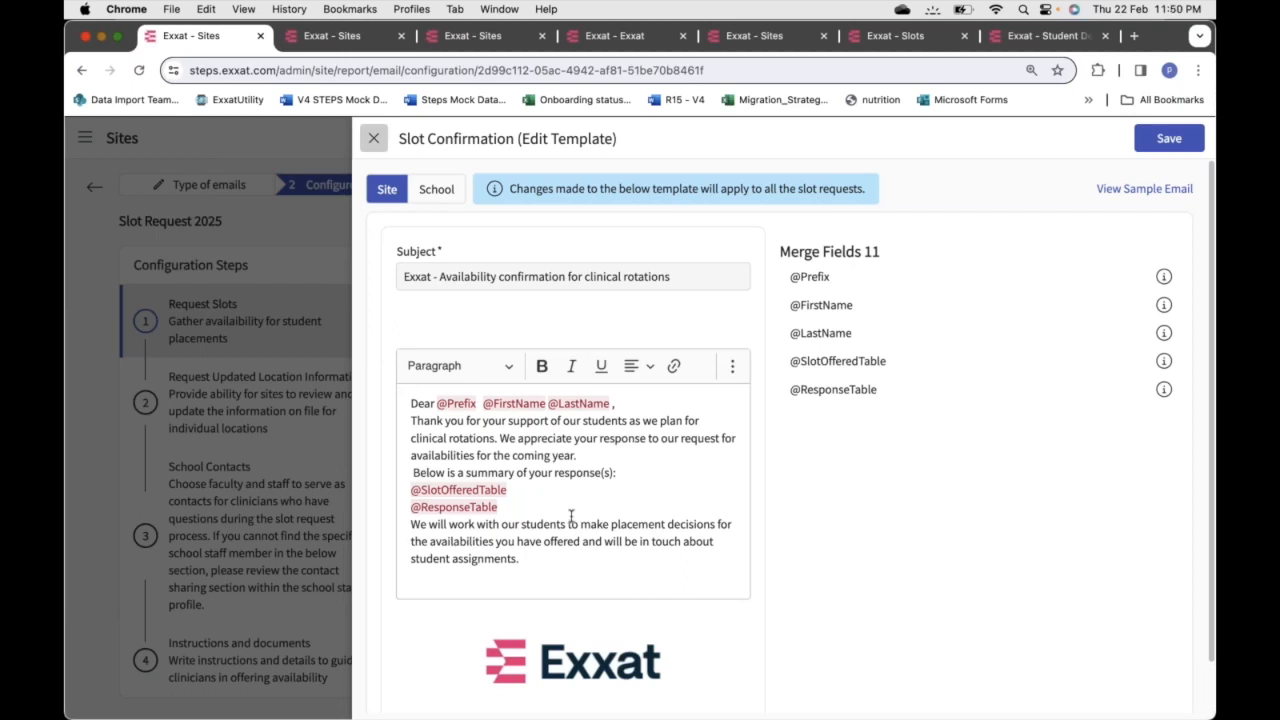
click(437, 190)
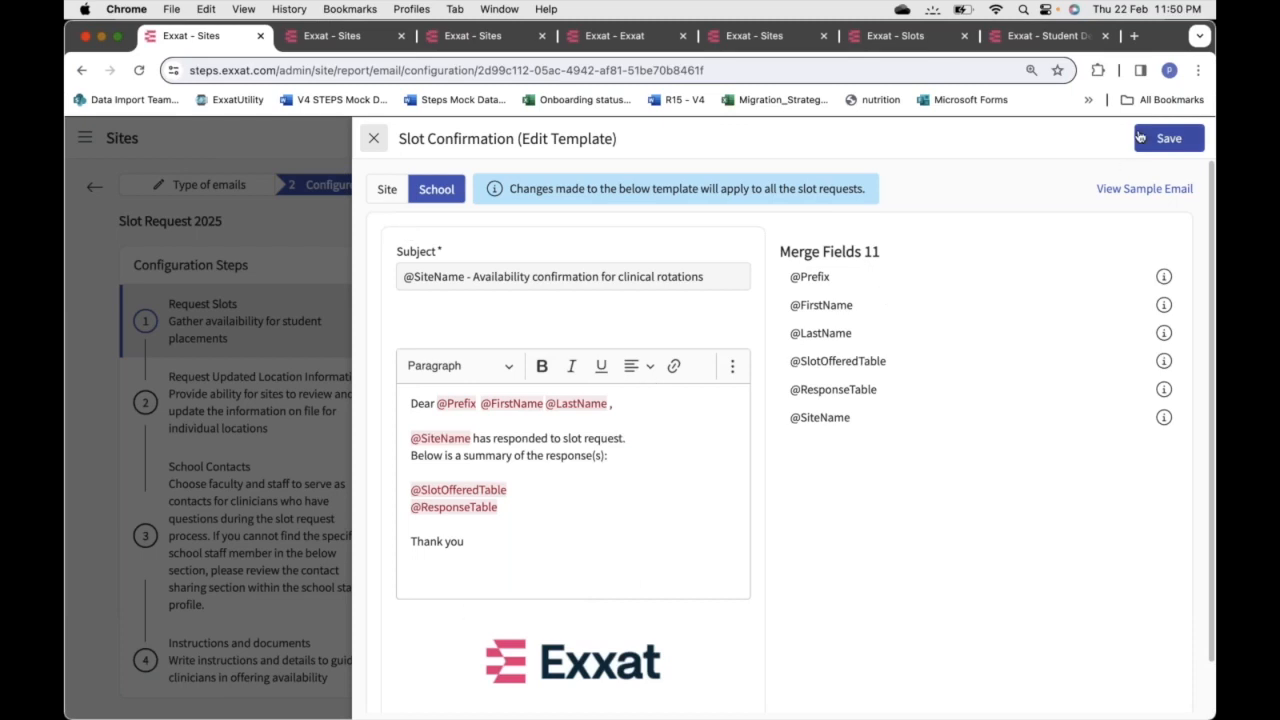
click(377, 139)
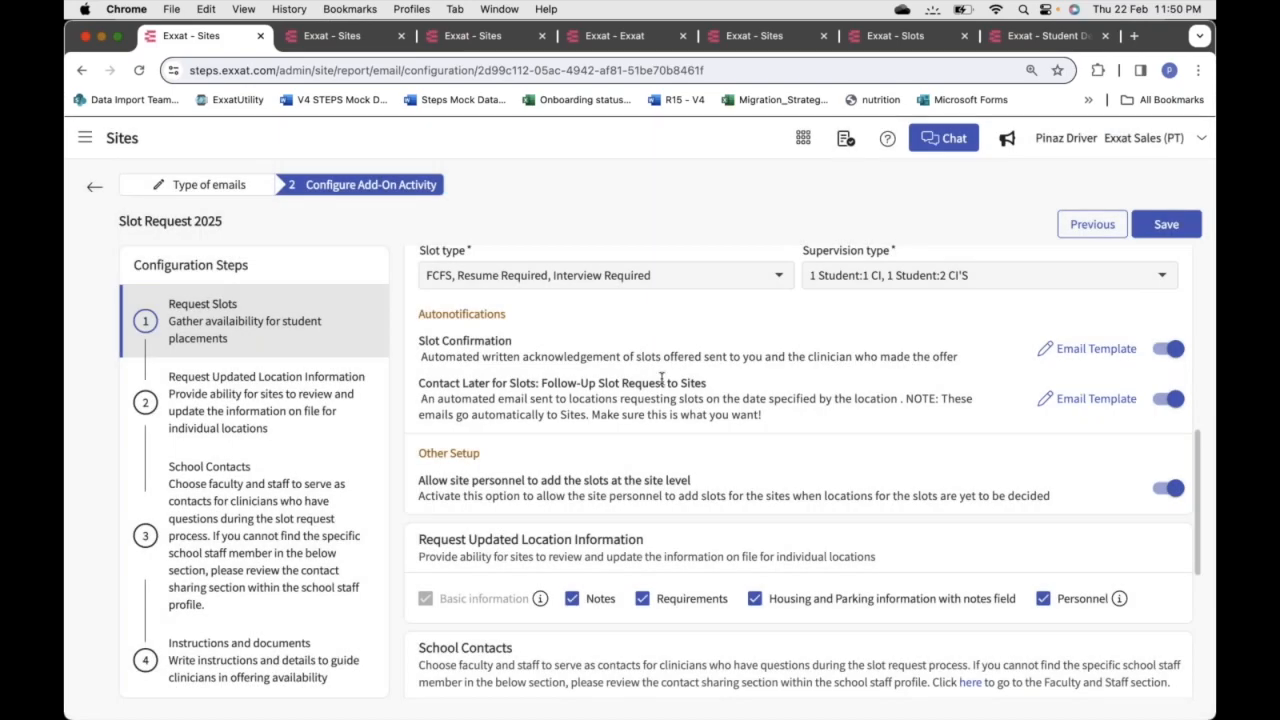
scroll(661, 378, down, 1)
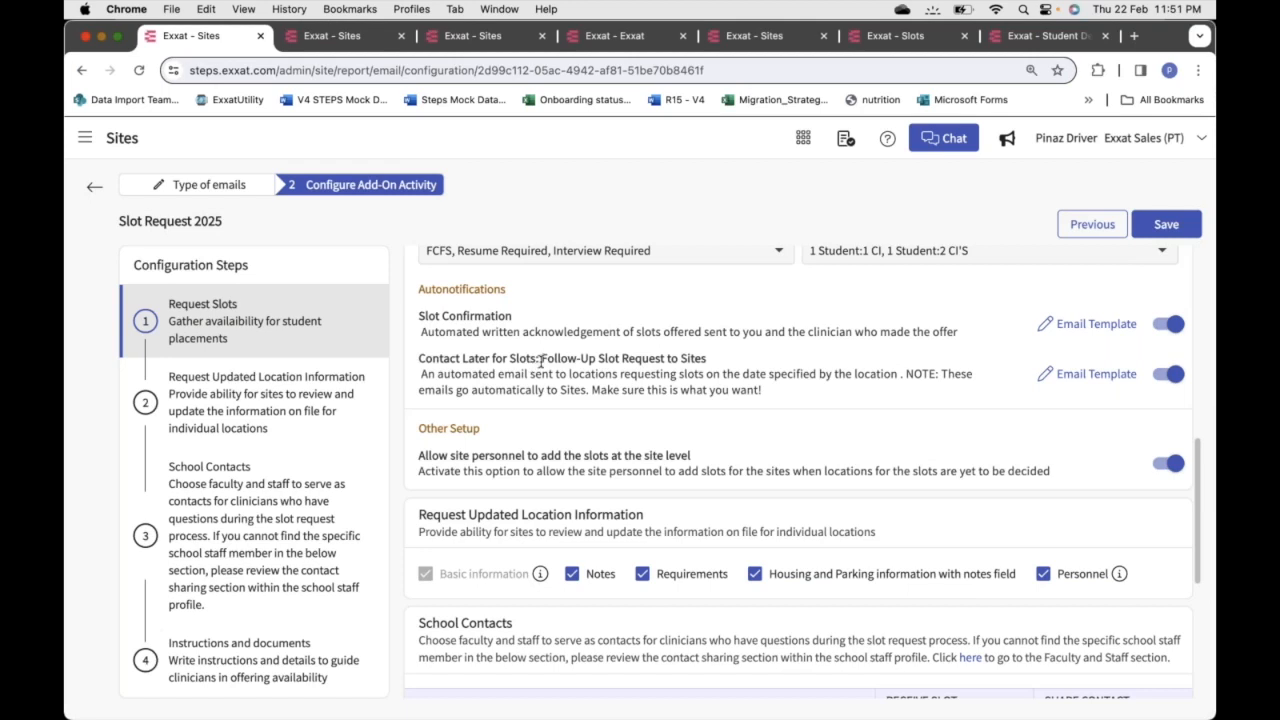
drag(541, 360, 726, 366)
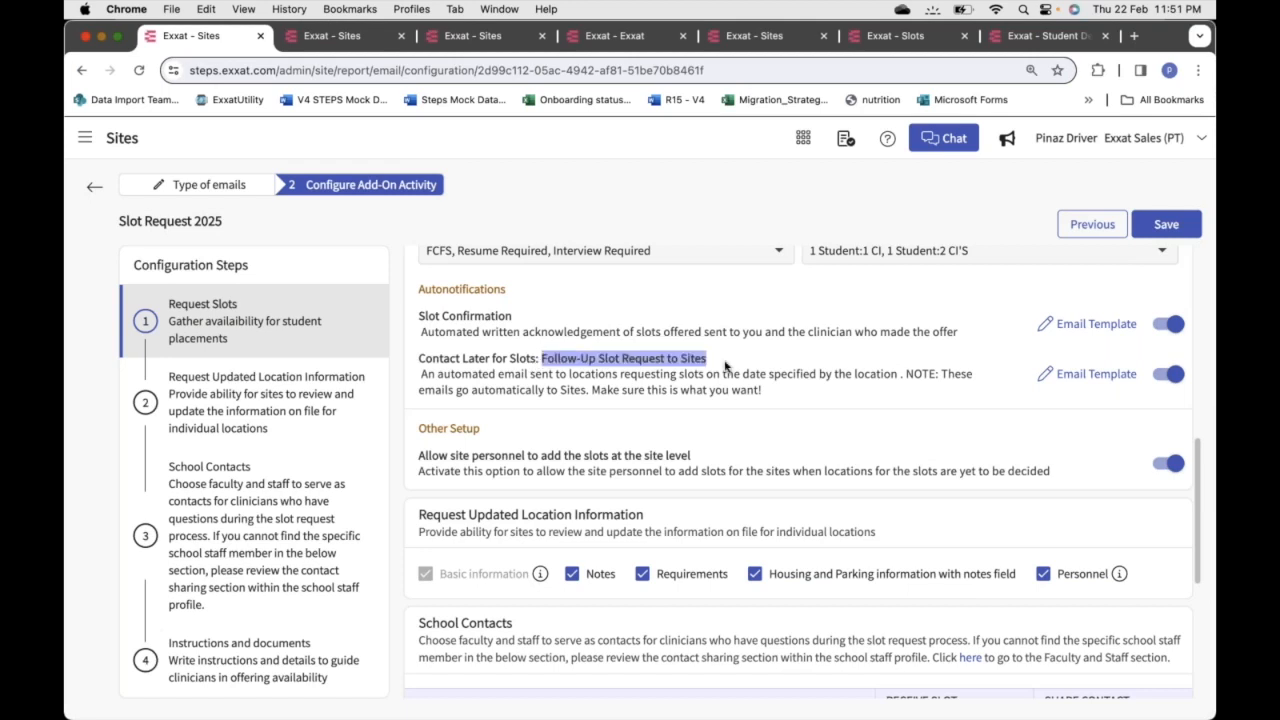
click(726, 366)
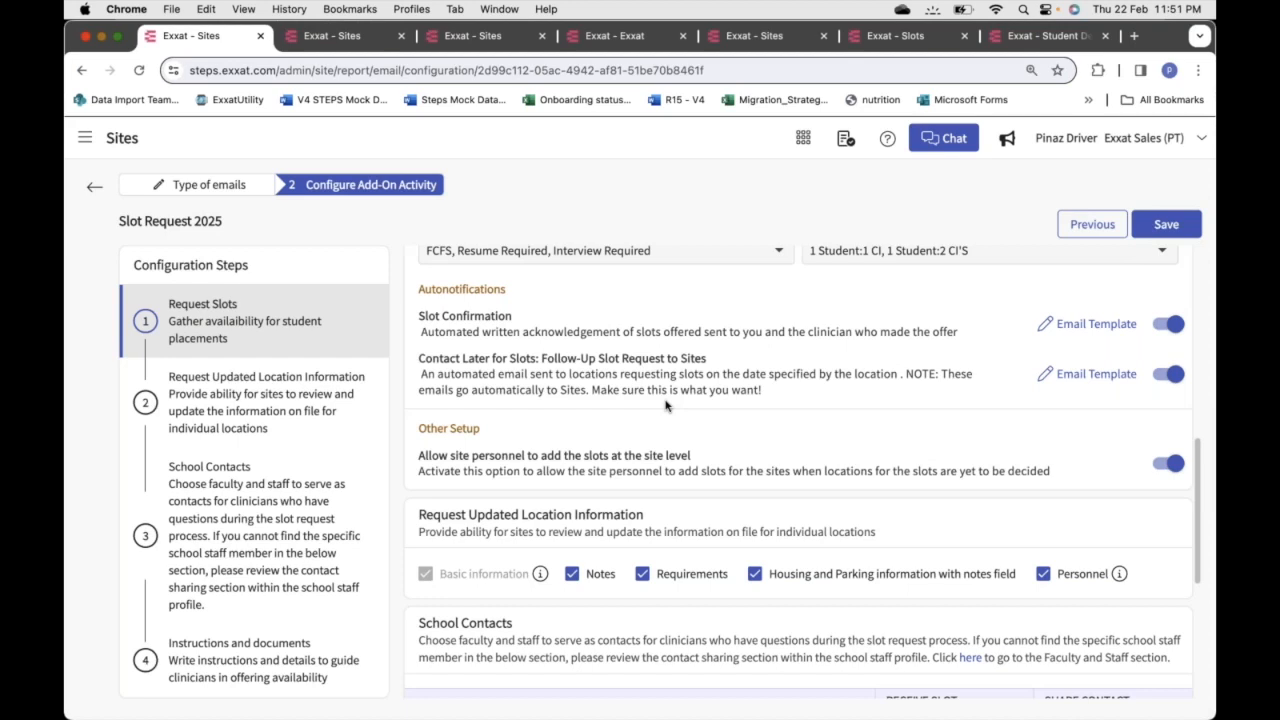
click(1090, 375)
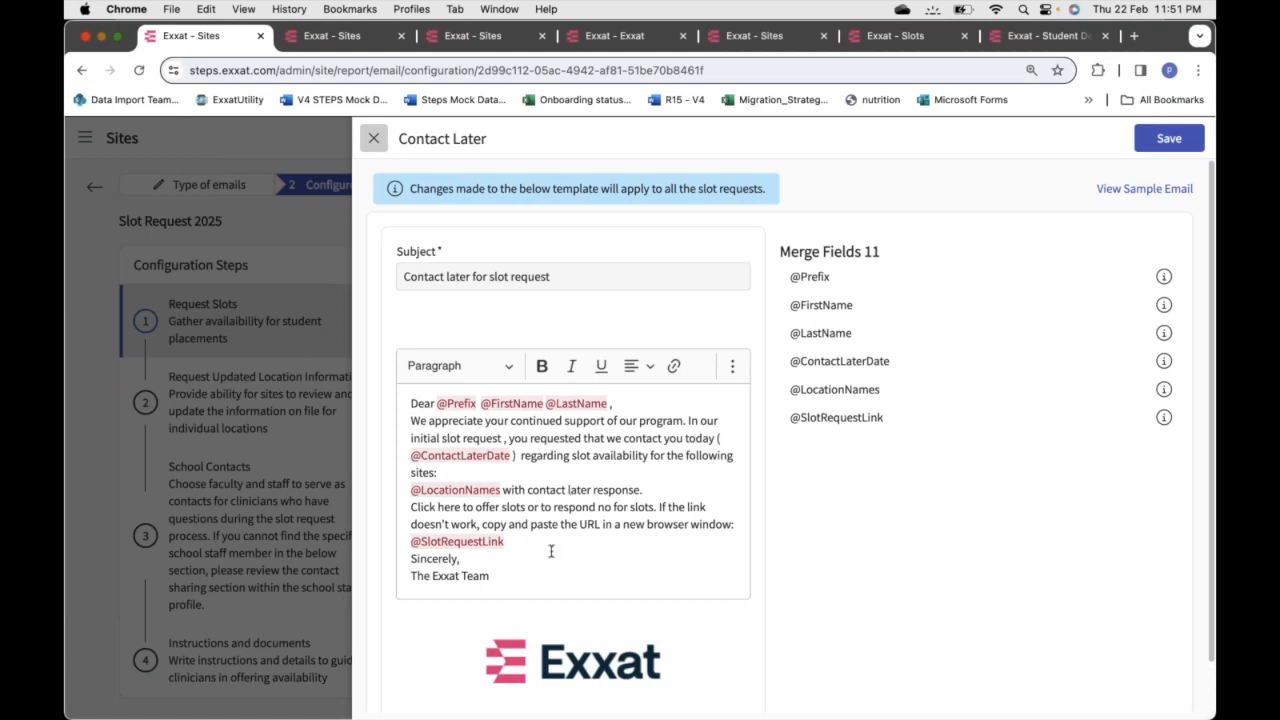
click(373, 138)
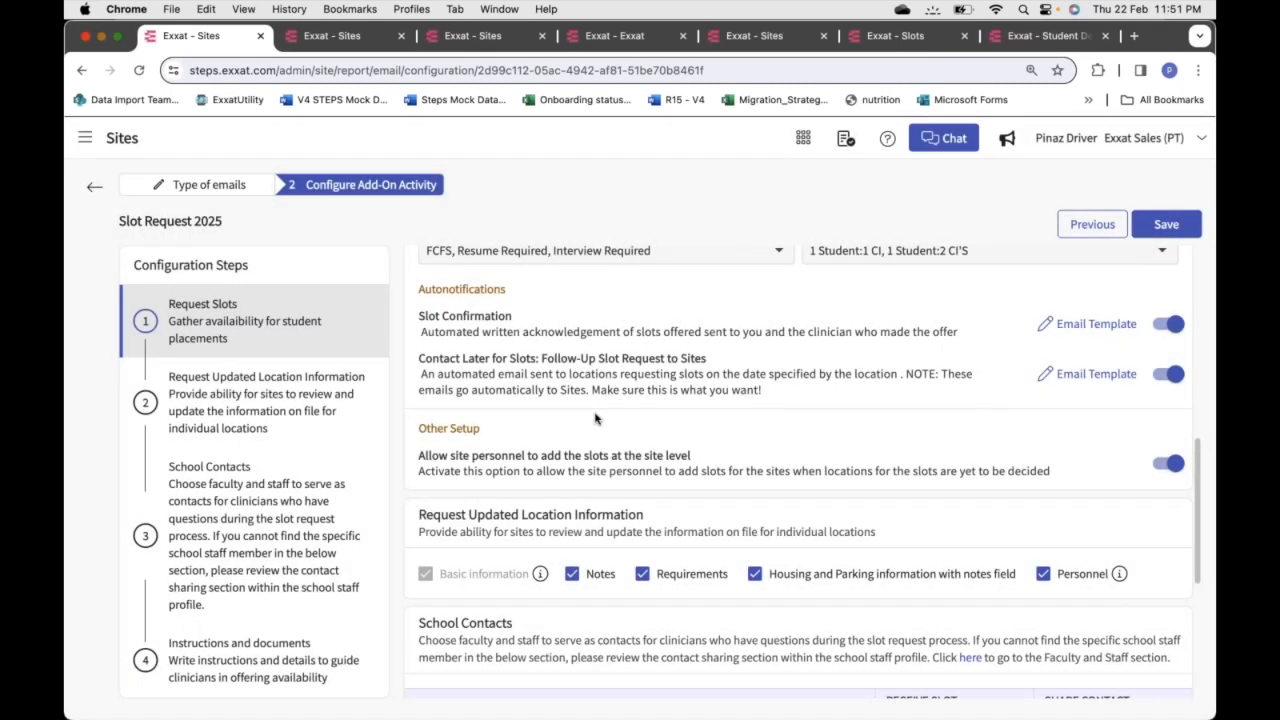
scroll(595, 418, down, 2)
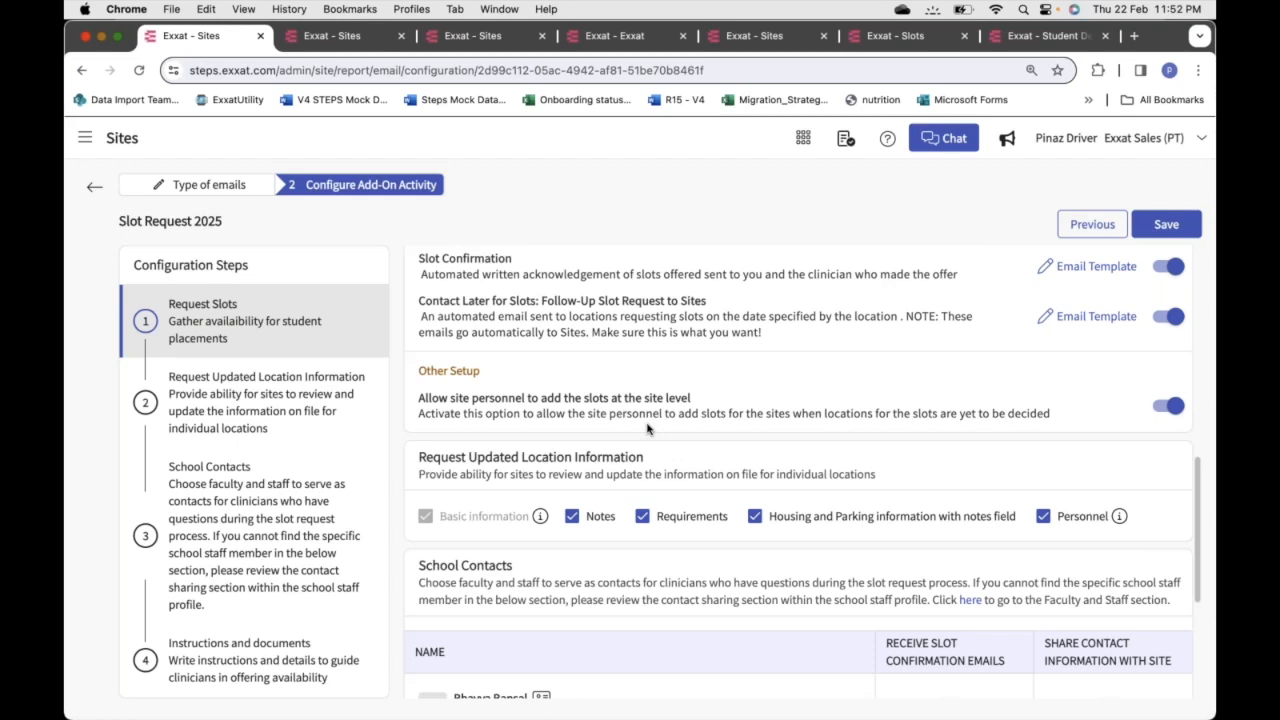
scroll(647, 429, down, 1)
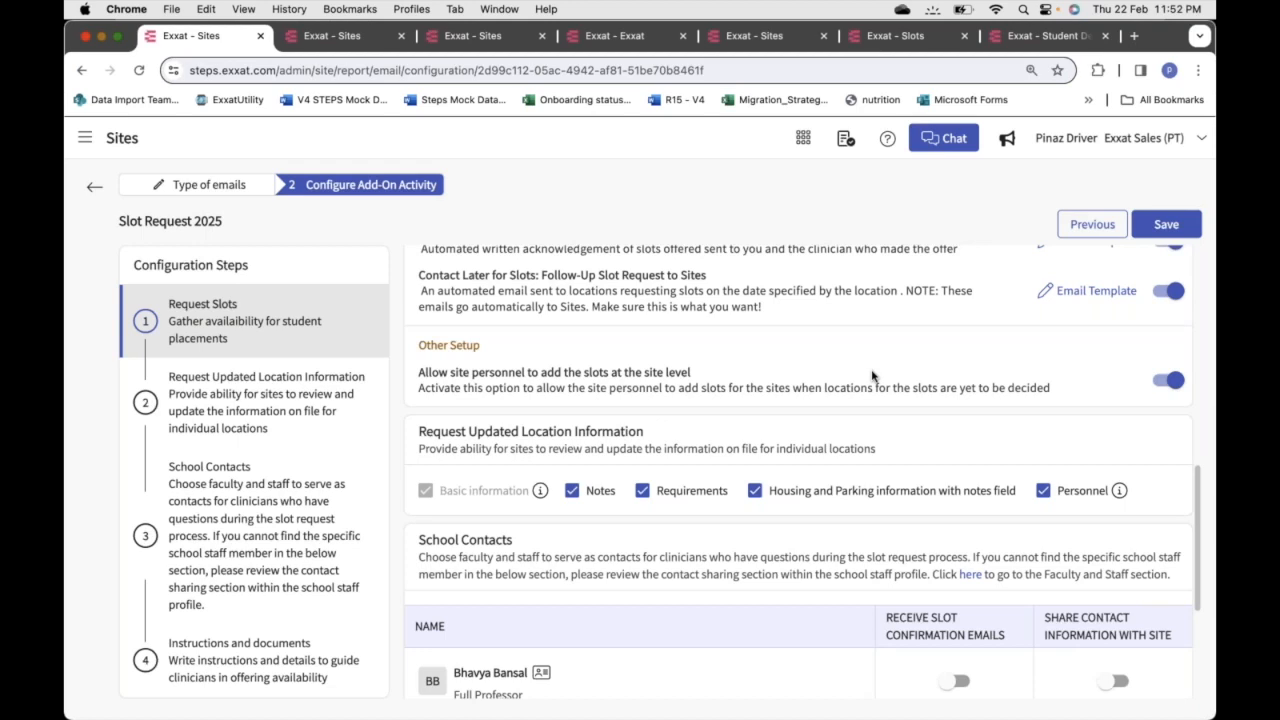
scroll(871, 376, down, 1)
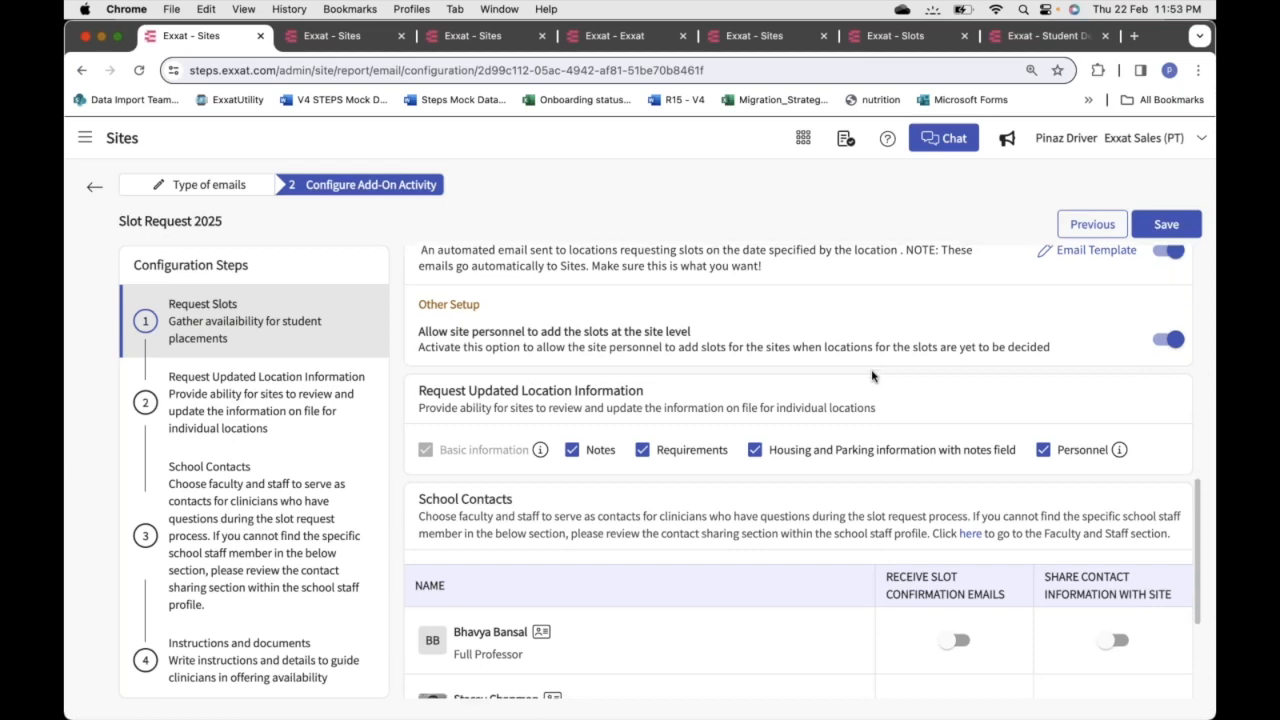
scroll(871, 376, down, 1)
scroll(871, 376, down, 1)
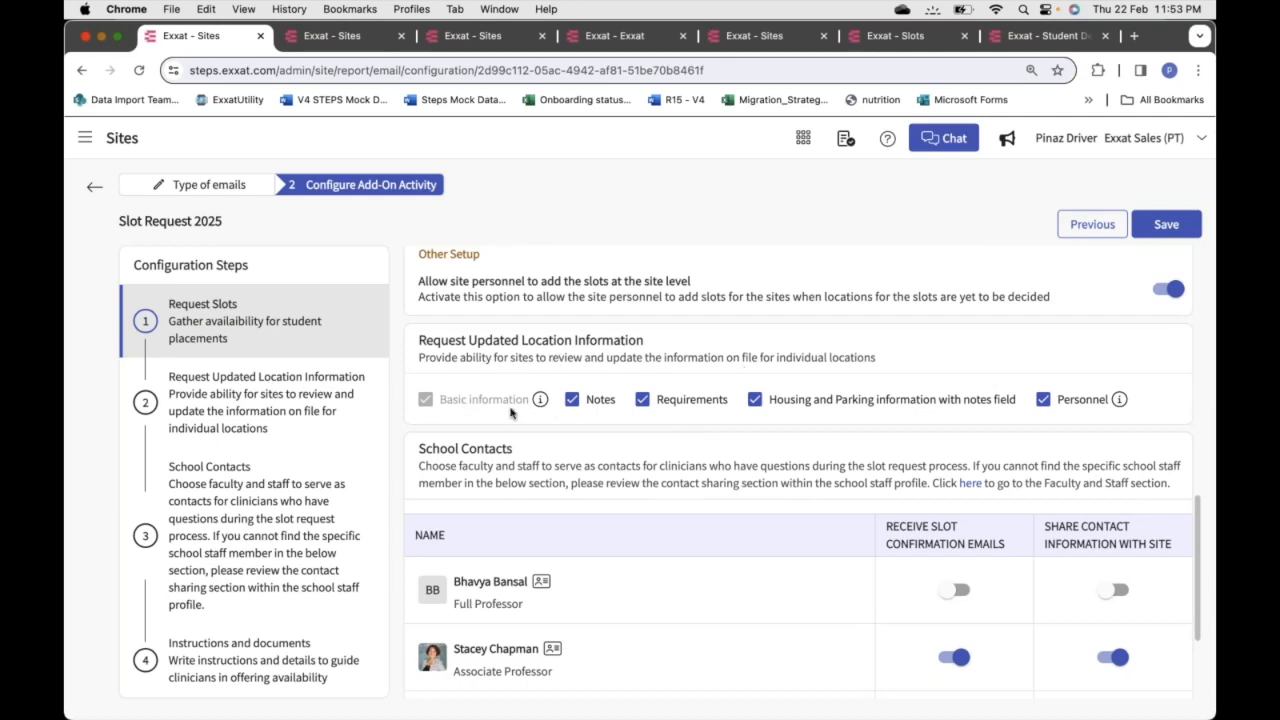
mouse_move(540, 400)
mouse_move(1120, 403)
click(756, 400)
click(574, 401)
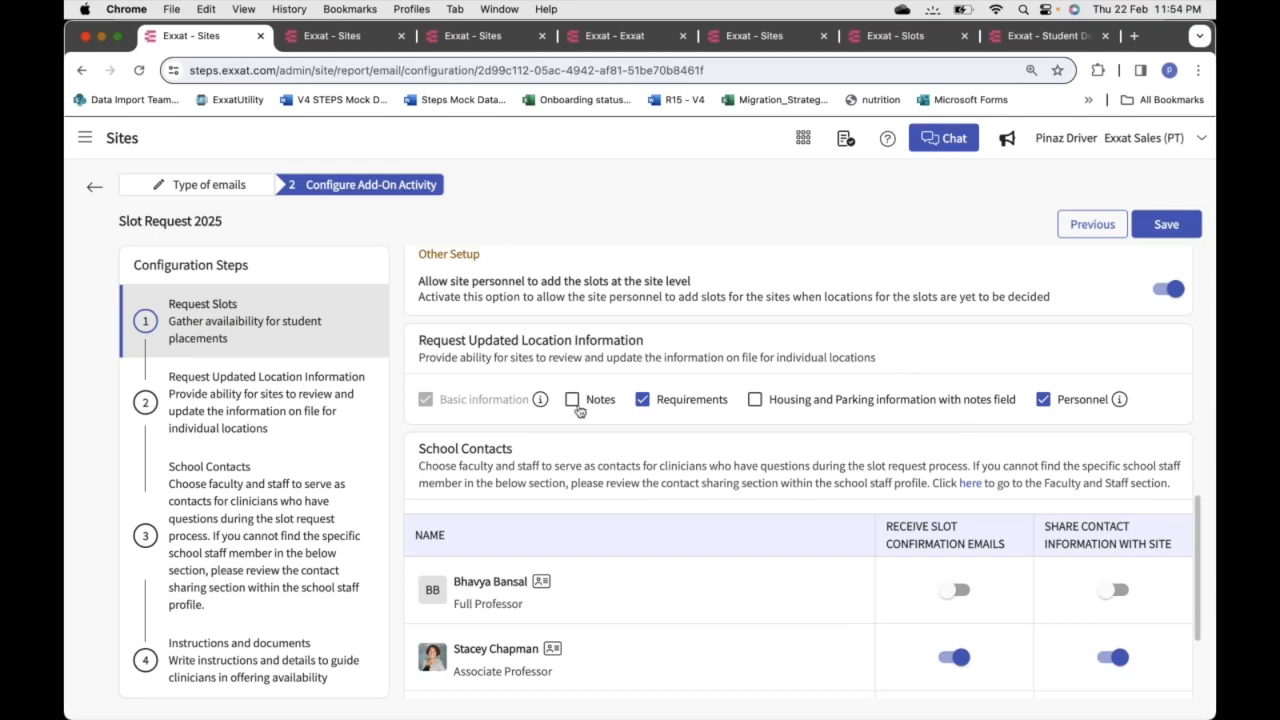
click(757, 403)
click(757, 403)
click(757, 401)
click(572, 401)
Open Faculty and Staff in a new browser tab from the navigation menu
scroll(608, 457, down, 3)
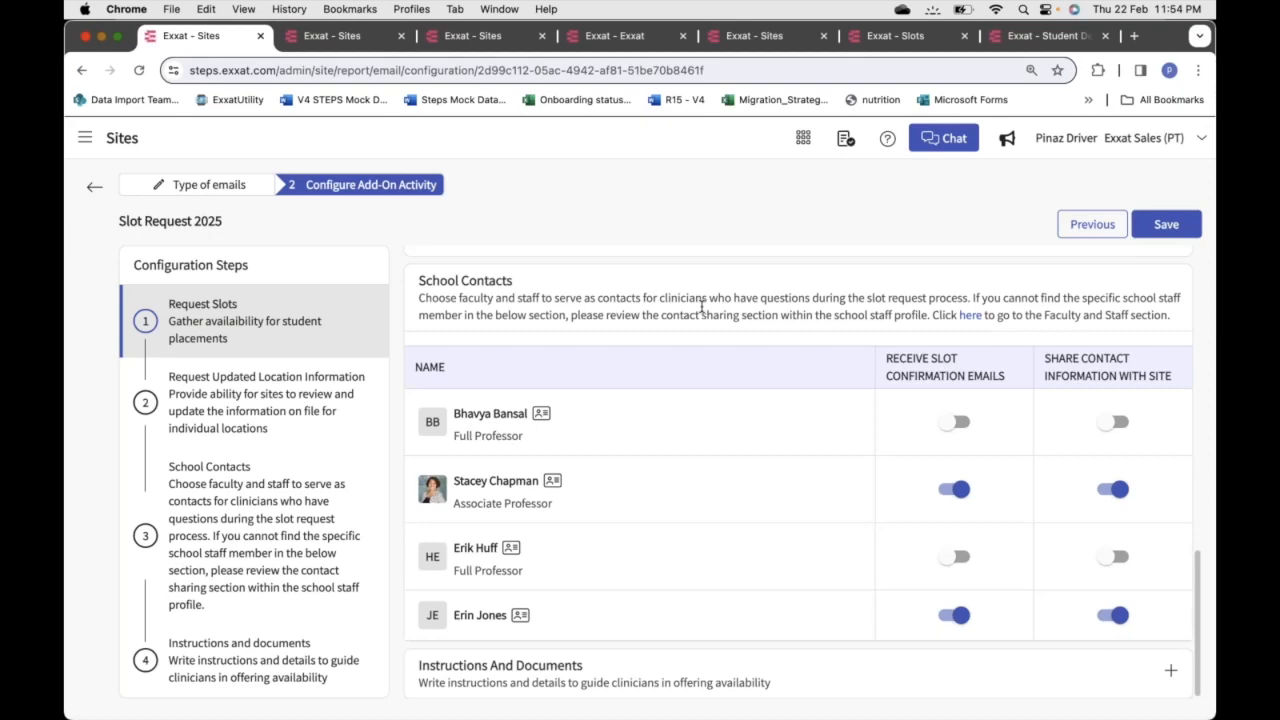
click(85, 137)
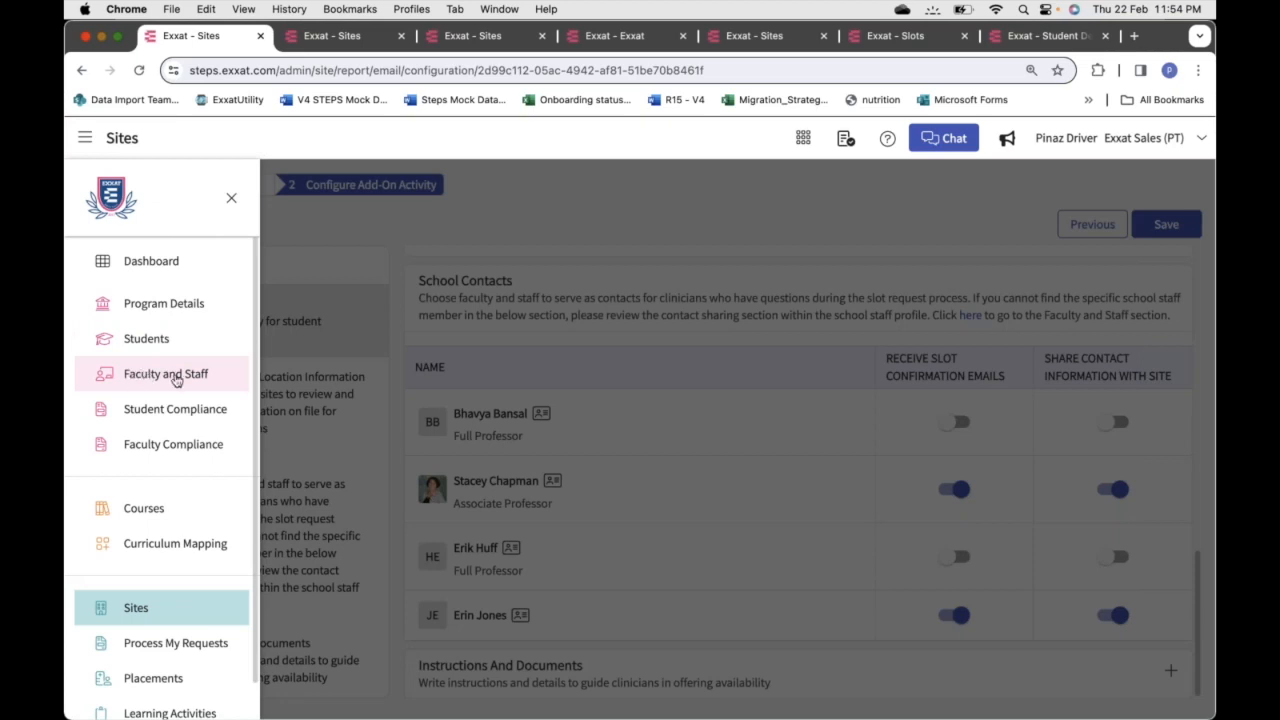
right_click(176, 376)
click(244, 381)
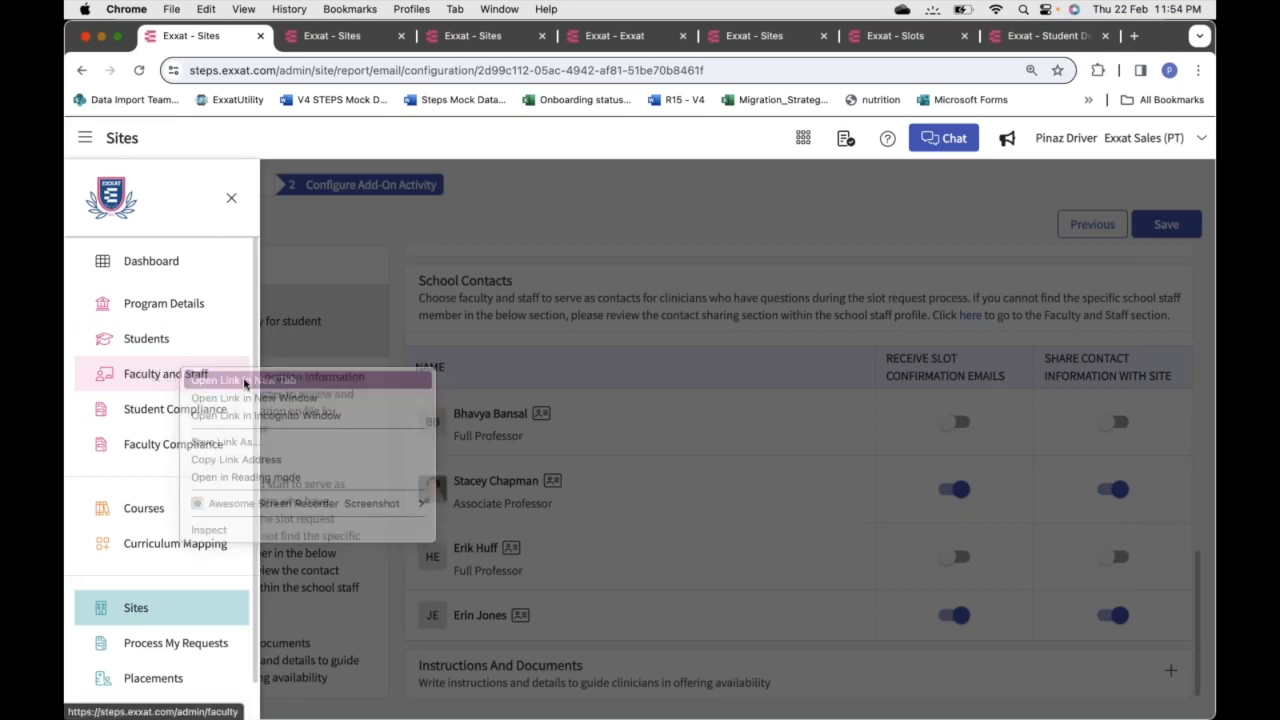
click(615, 366)
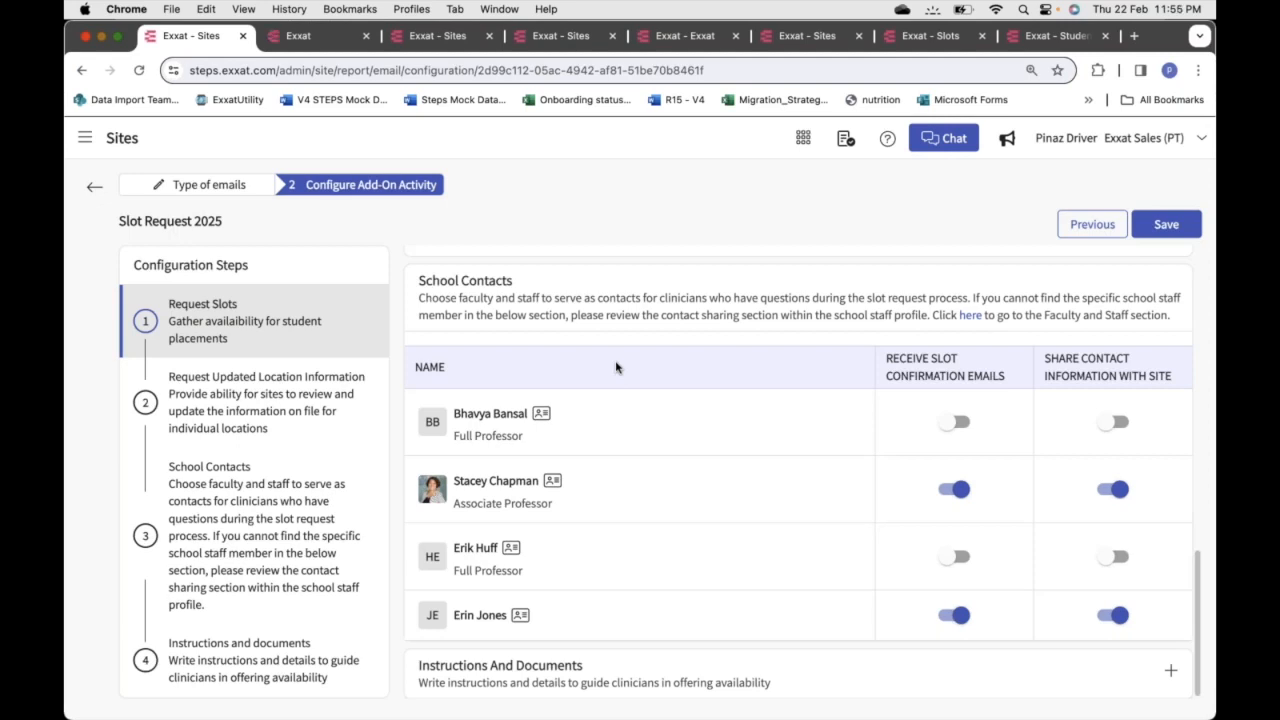
scroll(616, 368, down, 1)
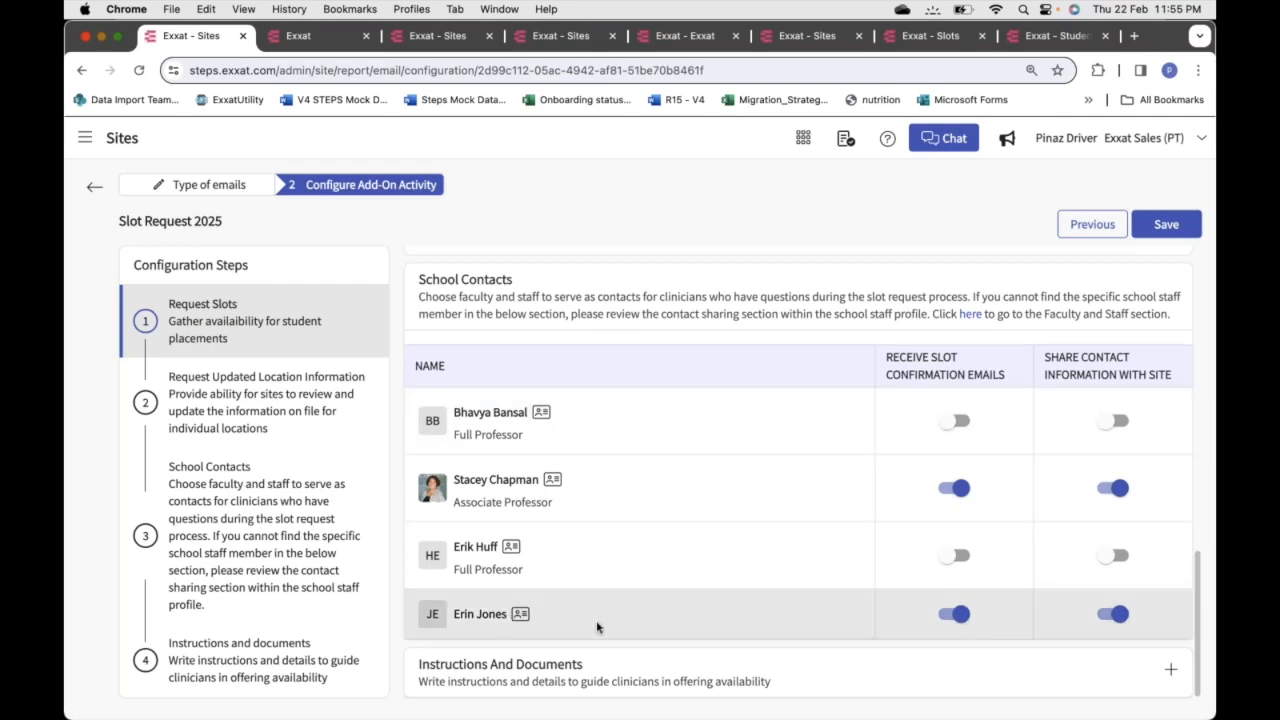
Open the Associate Professor's Contact Sharing settings and scroll to Share On Site Resources
click(308, 40)
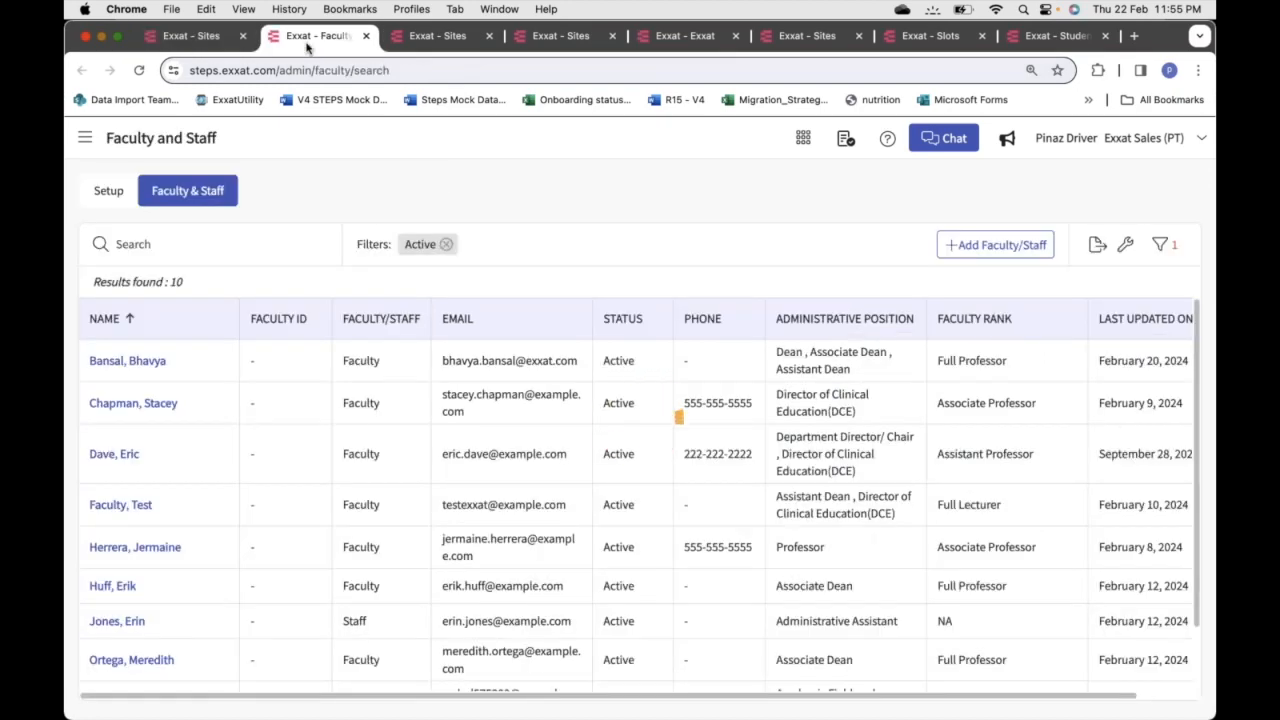
click(84, 138)
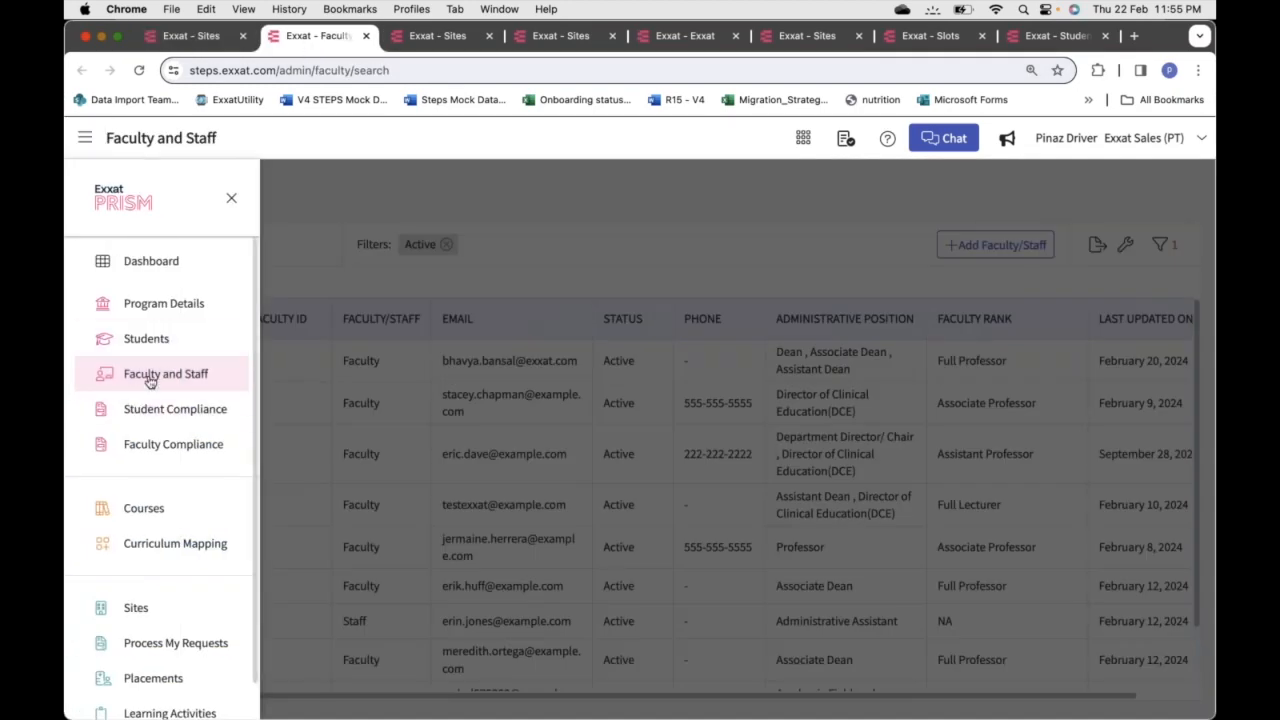
click(533, 205)
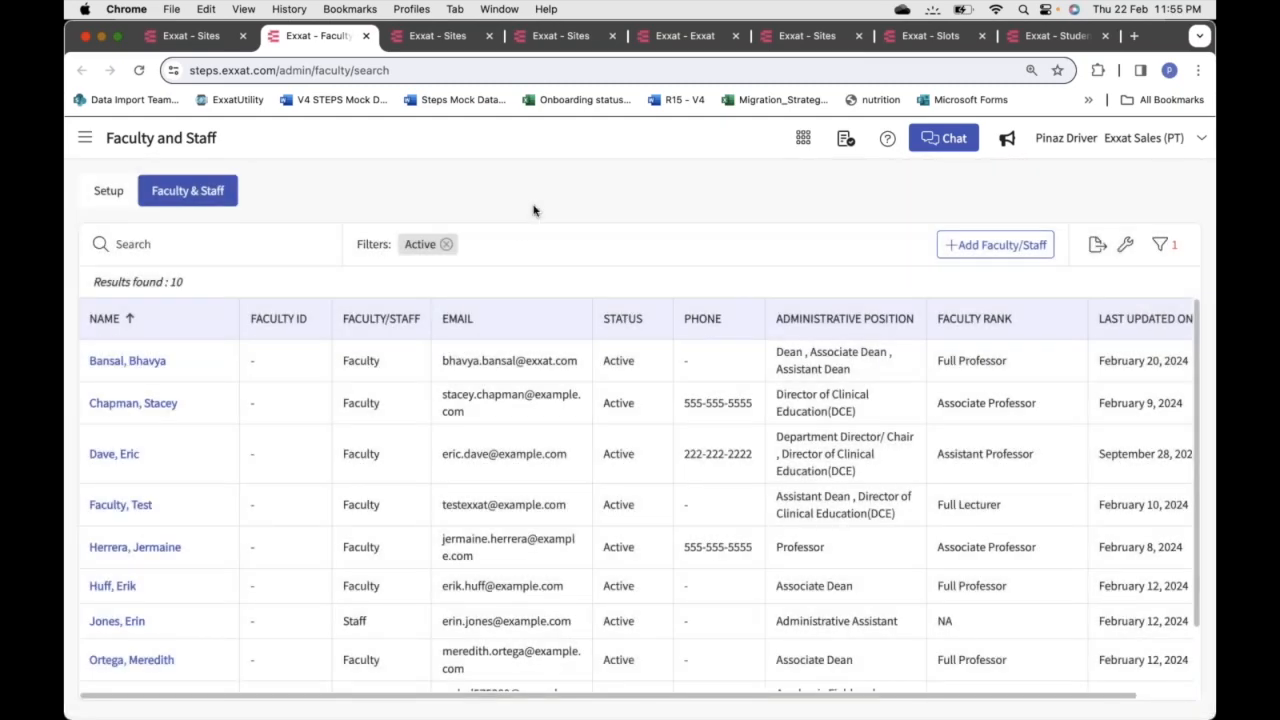
click(145, 404)
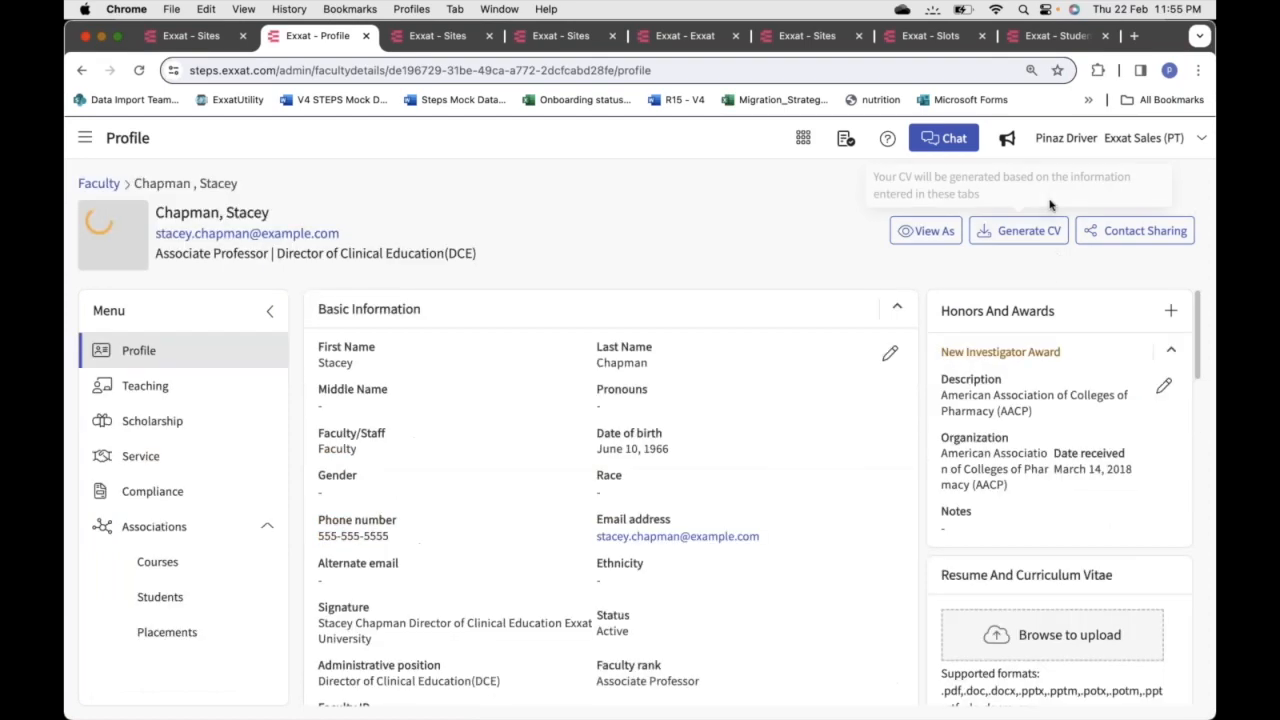
click(1133, 235)
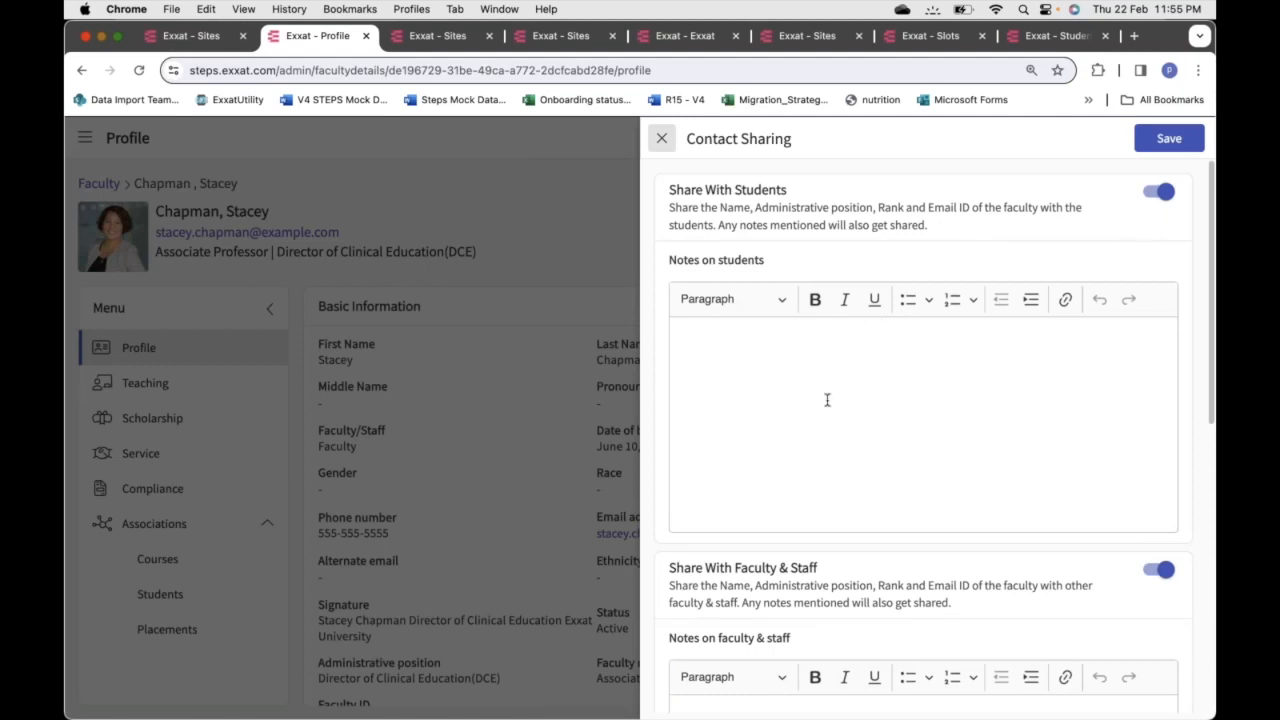
scroll(784, 467, down, 3)
scroll(784, 467, down, 3)
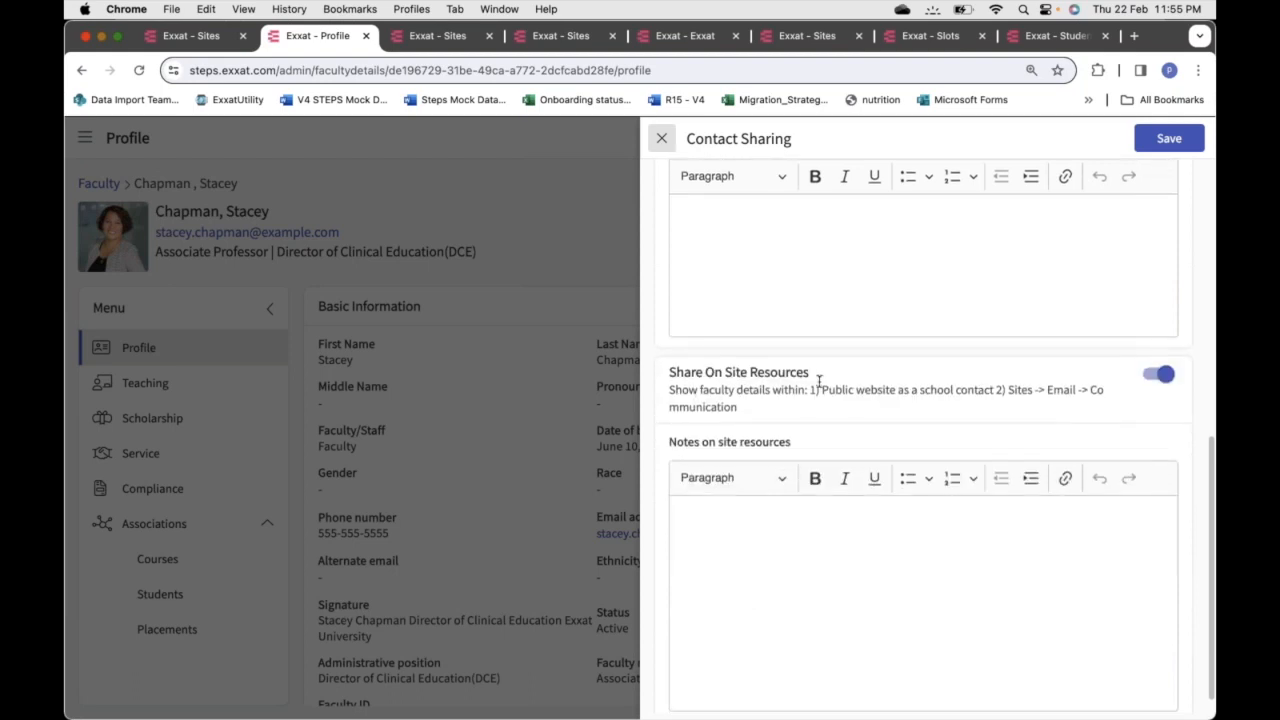
scroll(817, 383, down, 1)
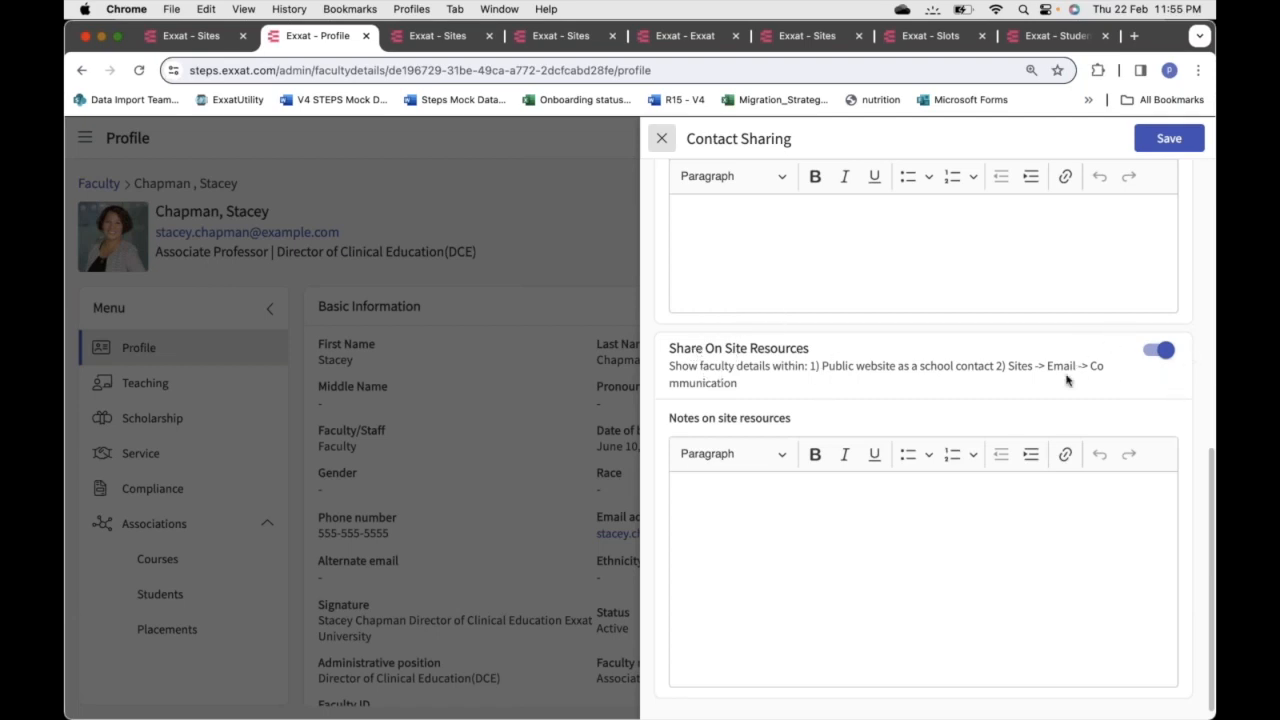
Close the profile and scroll back up to the Slot Confirmation and Contact Later toggles
click(367, 38)
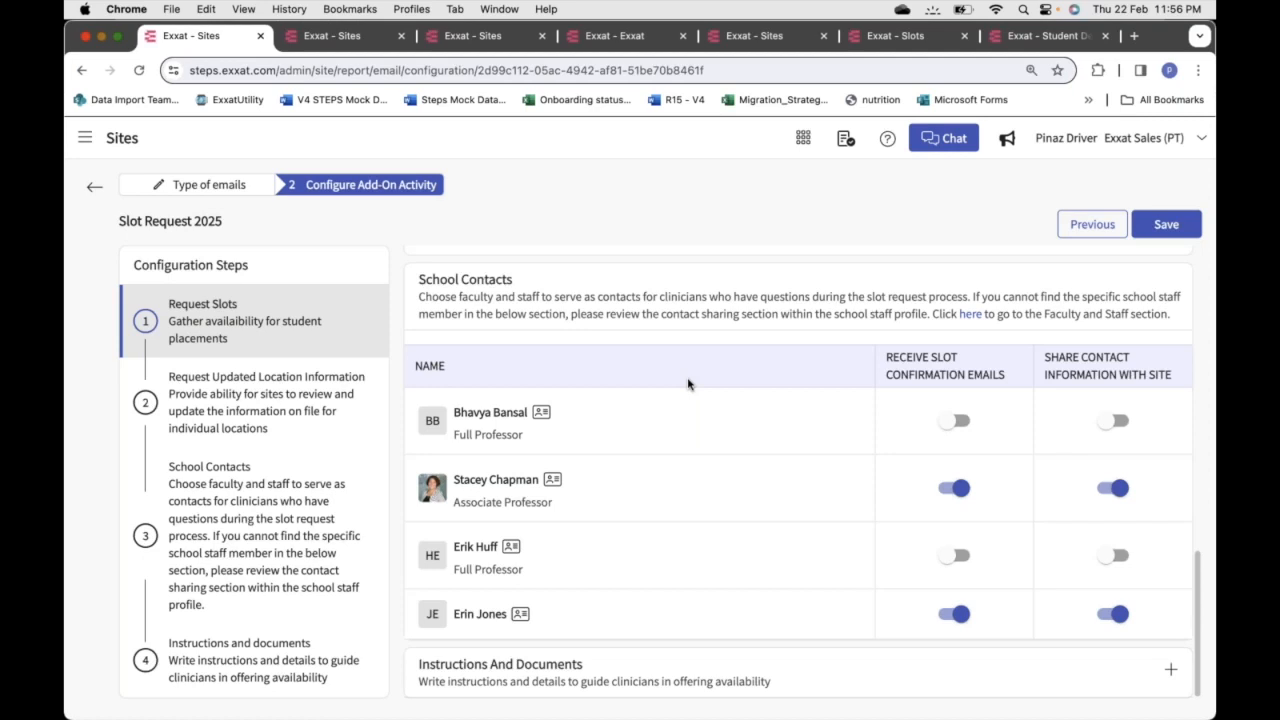
scroll(688, 383, up, 5)
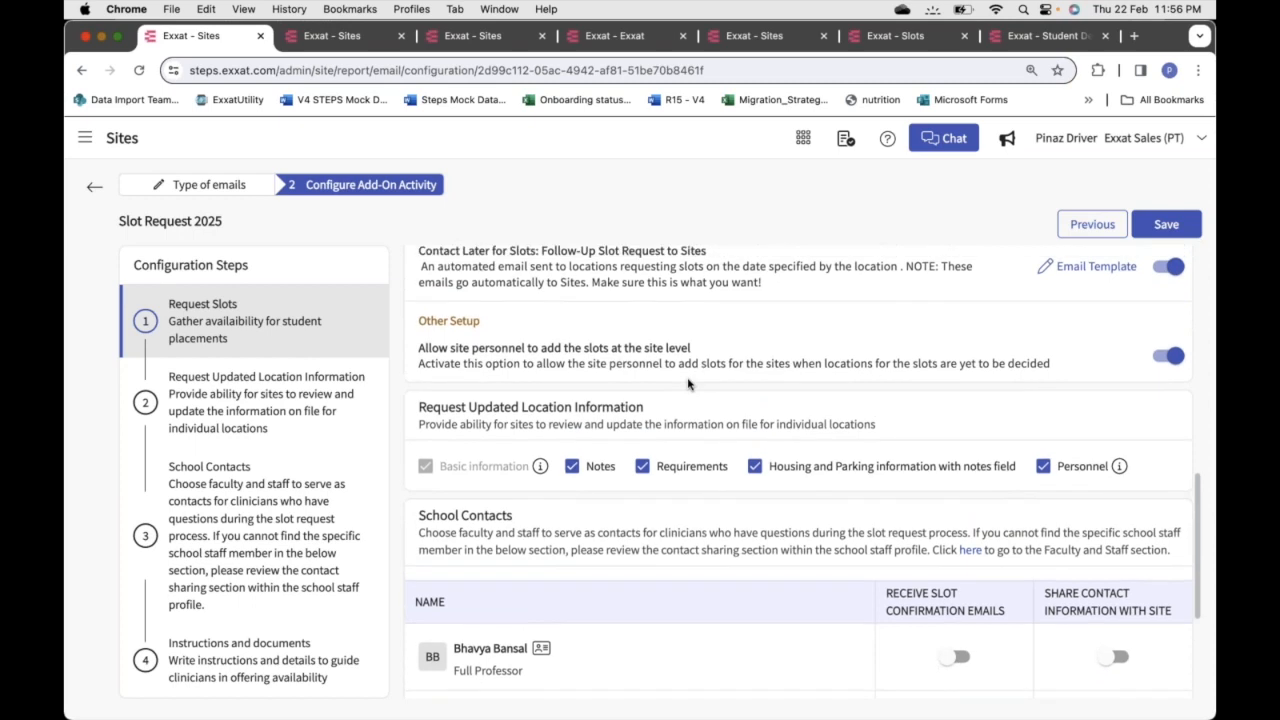
scroll(688, 383, up, 2)
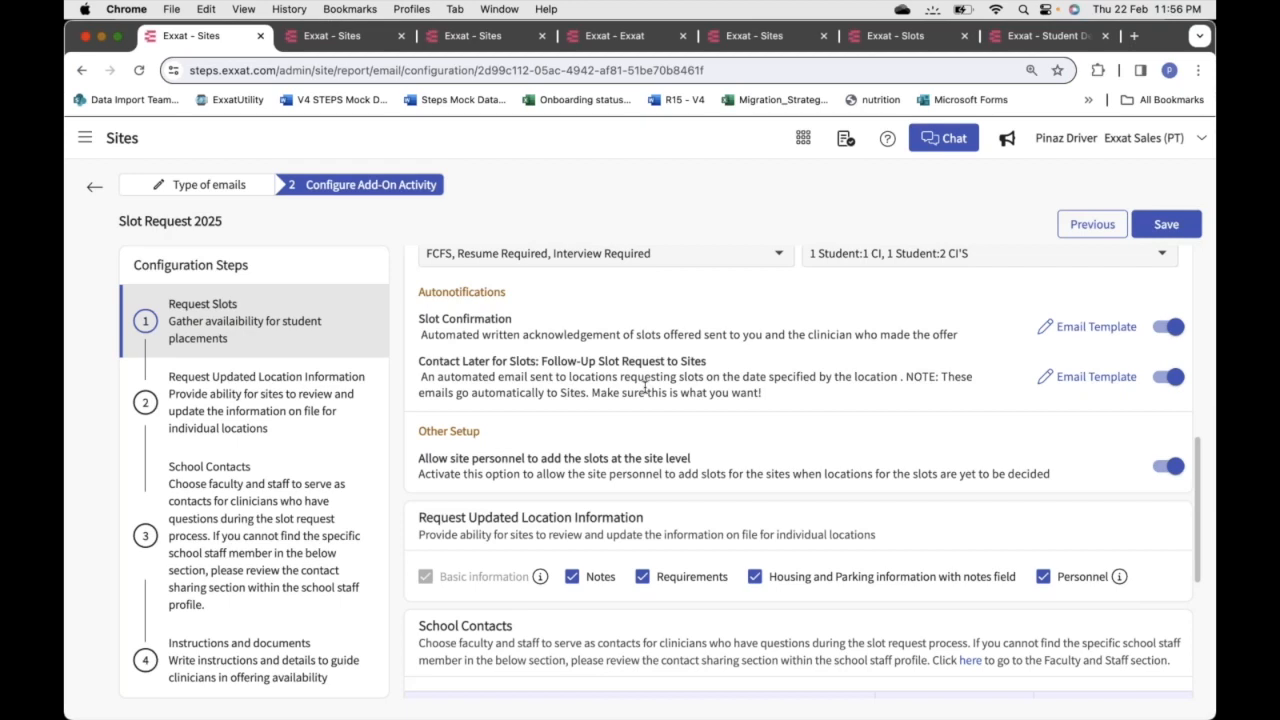
click(1090, 380)
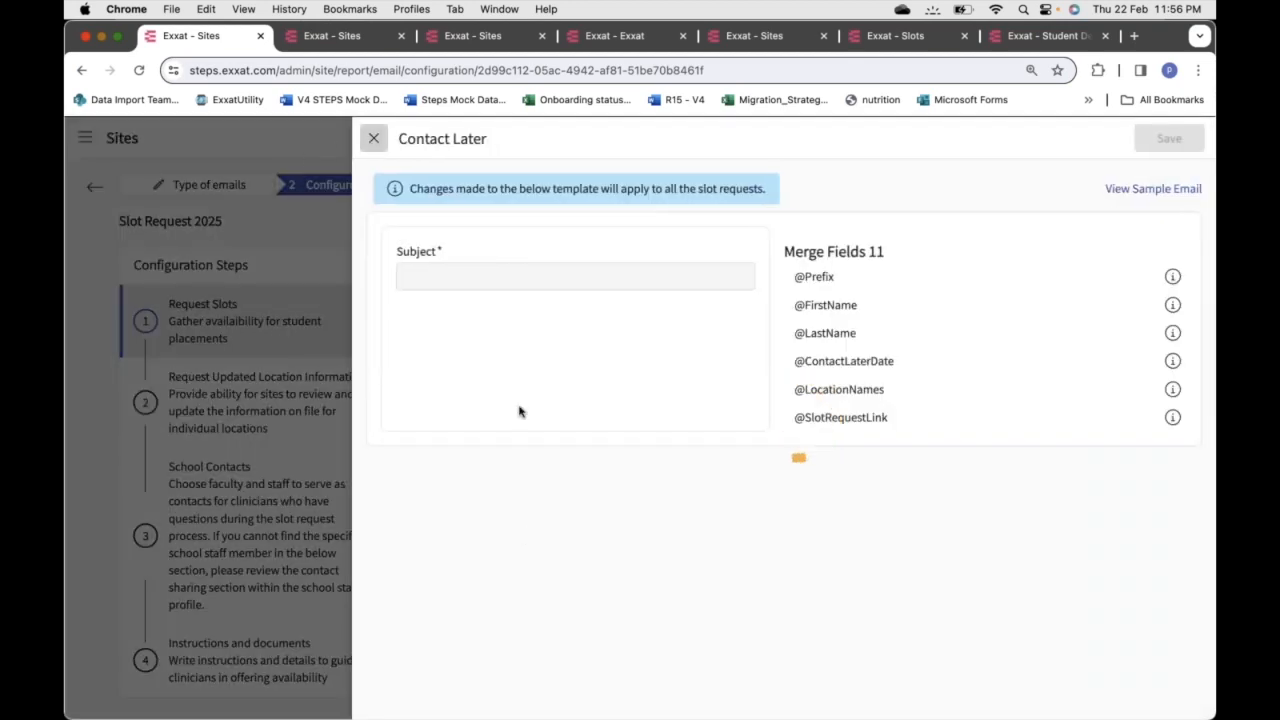
click(1158, 189)
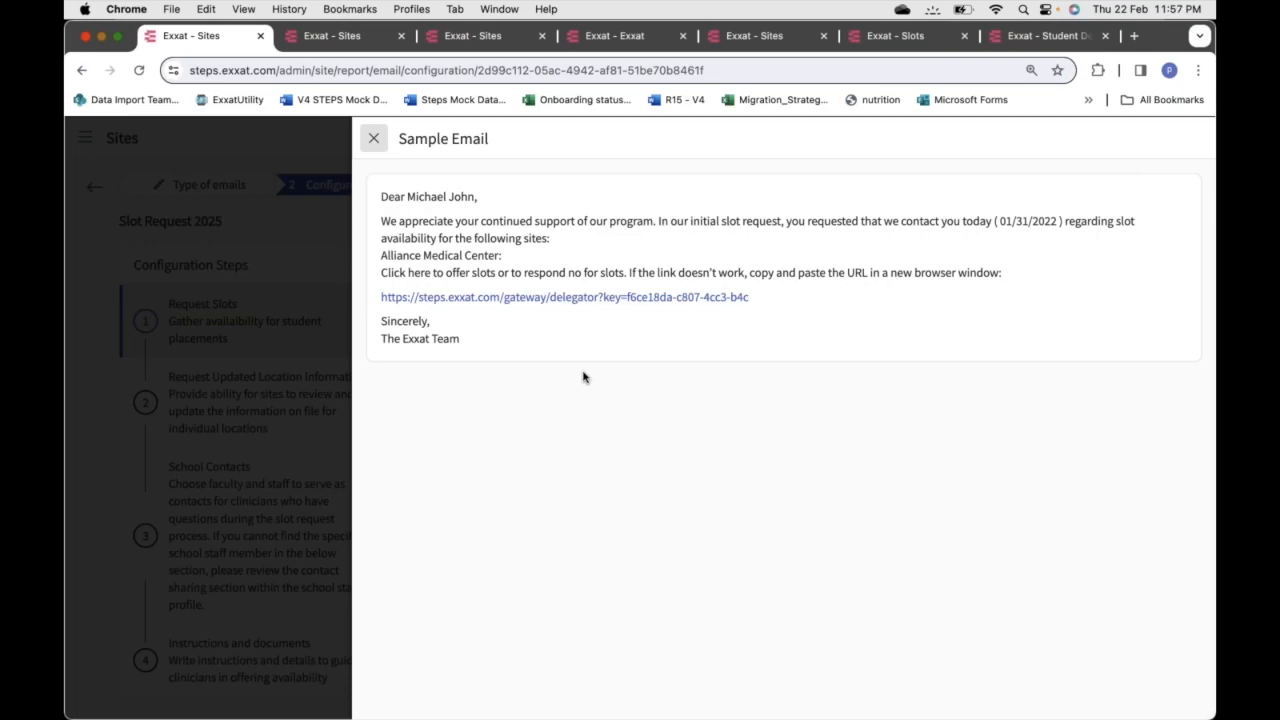
click(375, 139)
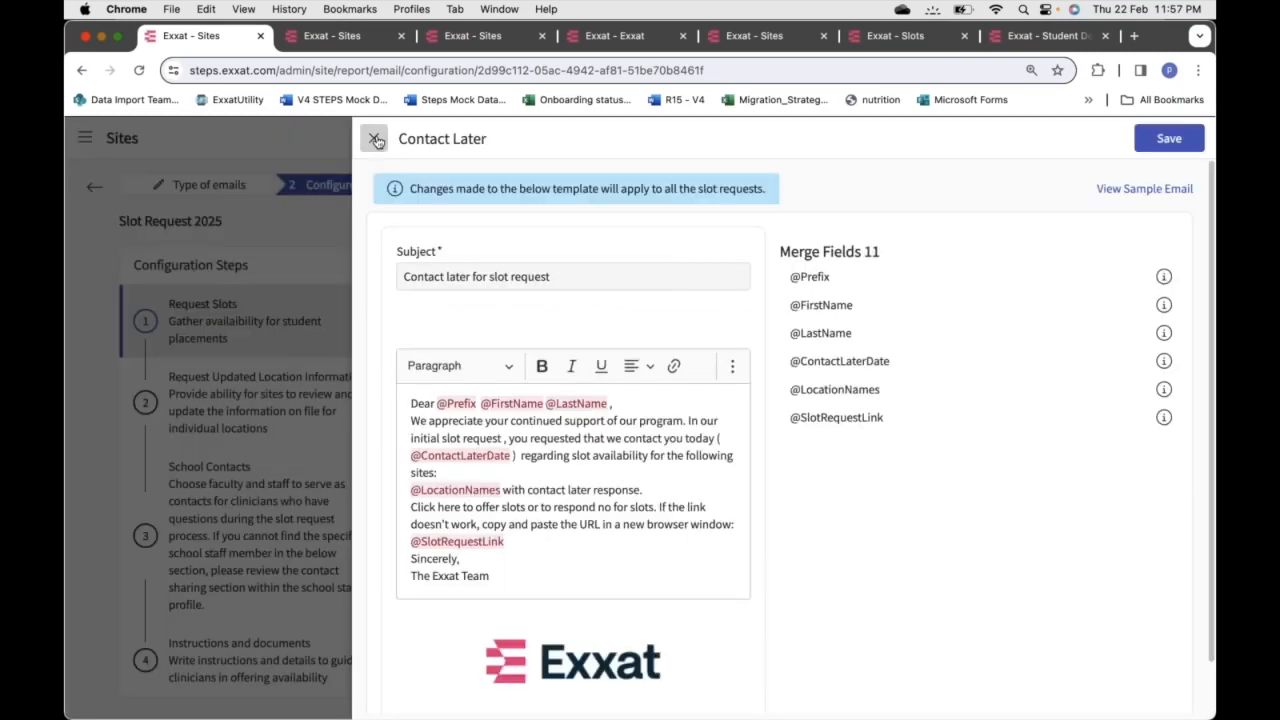
click(375, 139)
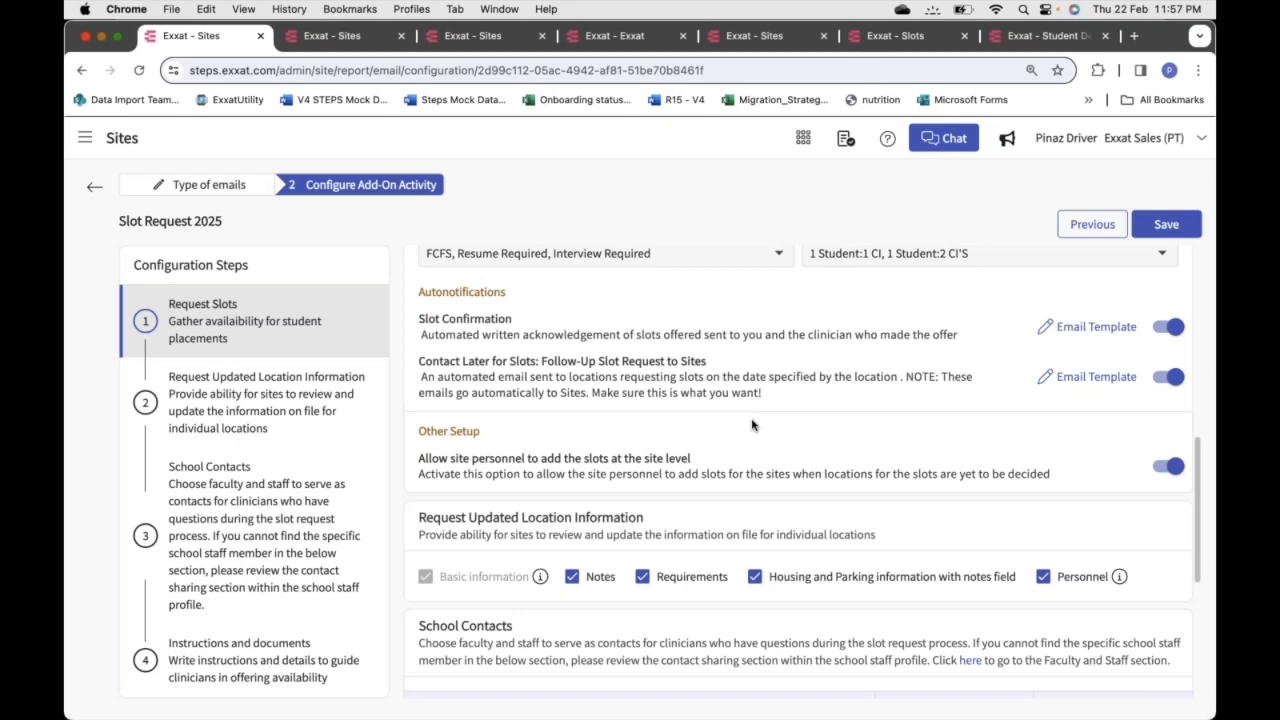
scroll(752, 425, down, 7)
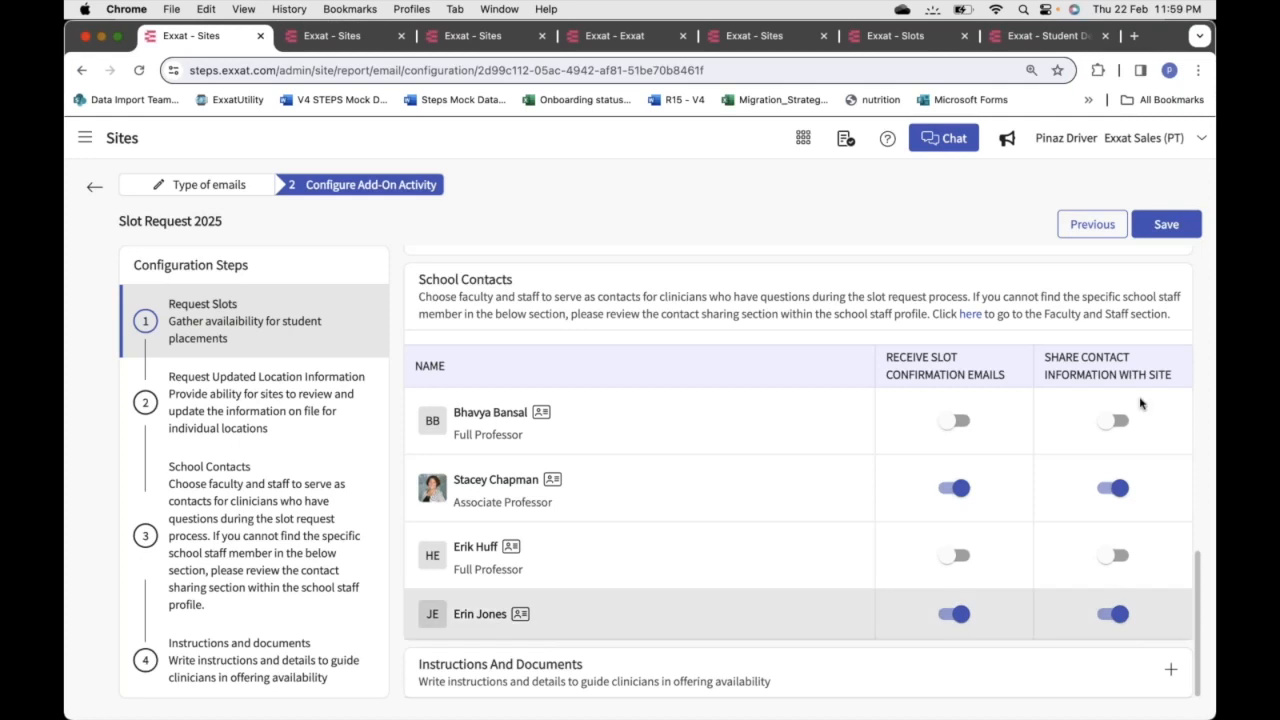
drag(1047, 356, 1182, 378)
click(1108, 374)
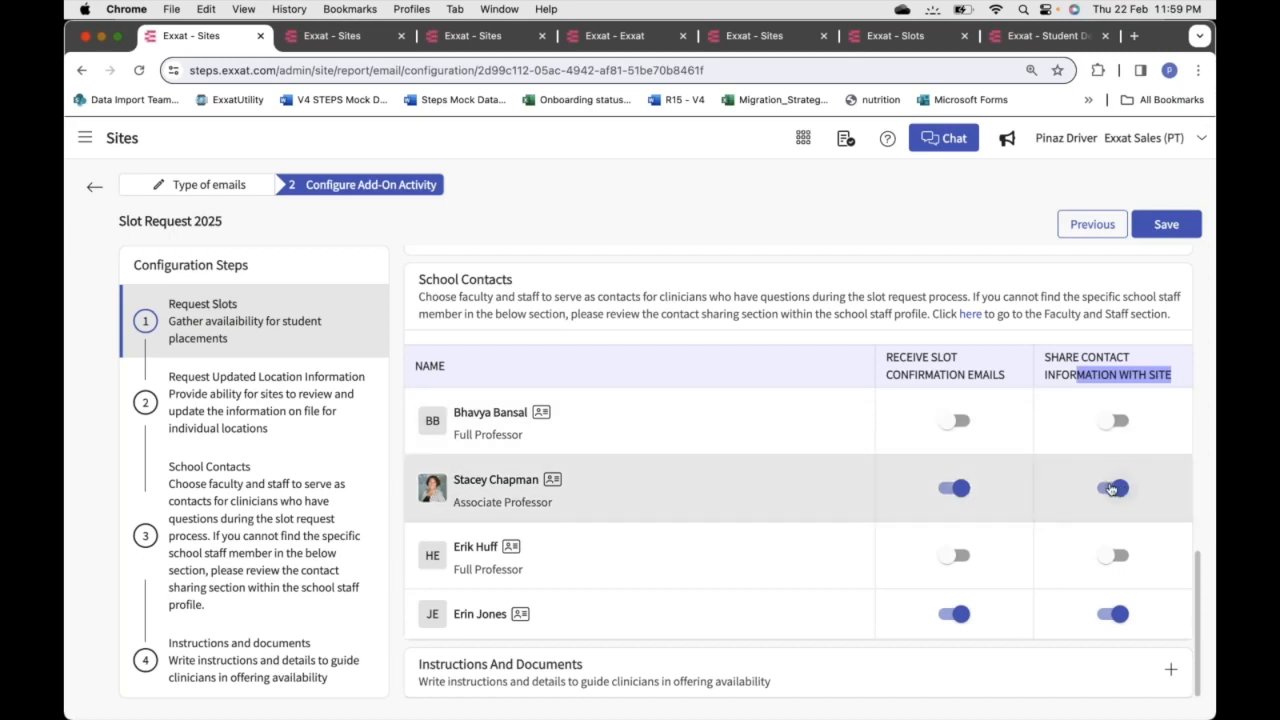
click(822, 290)
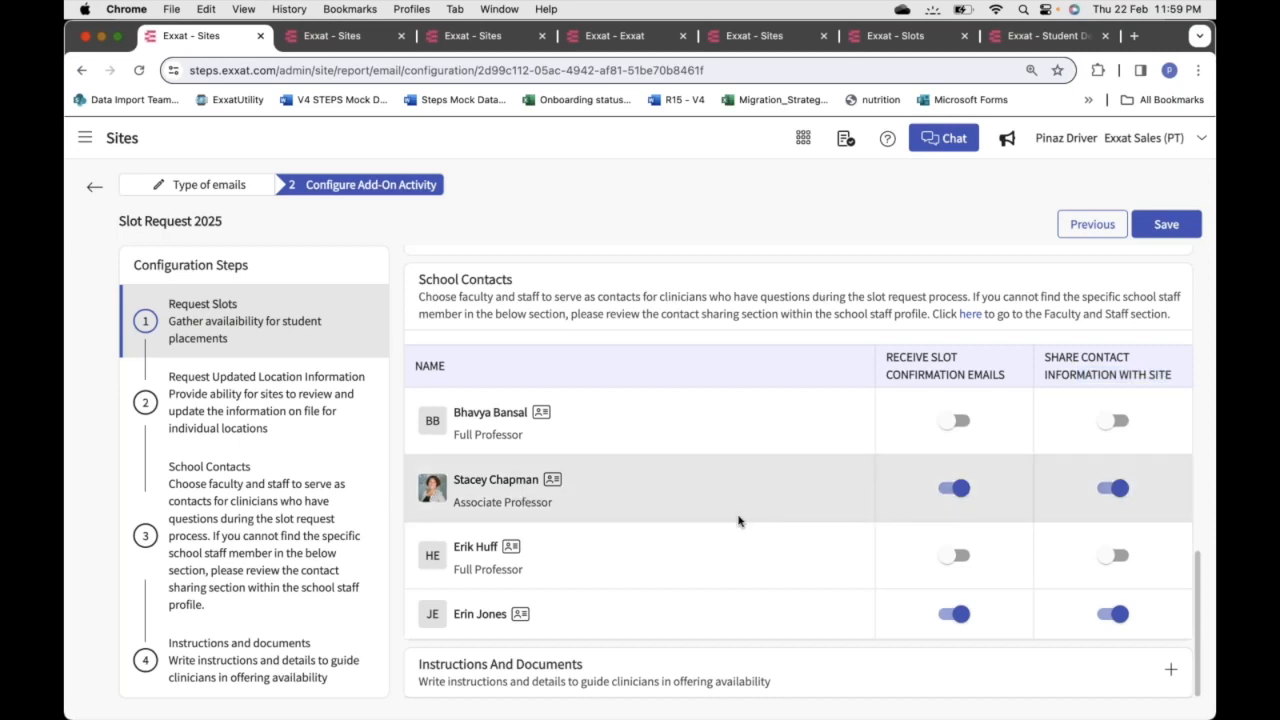
drag(884, 352, 1022, 388)
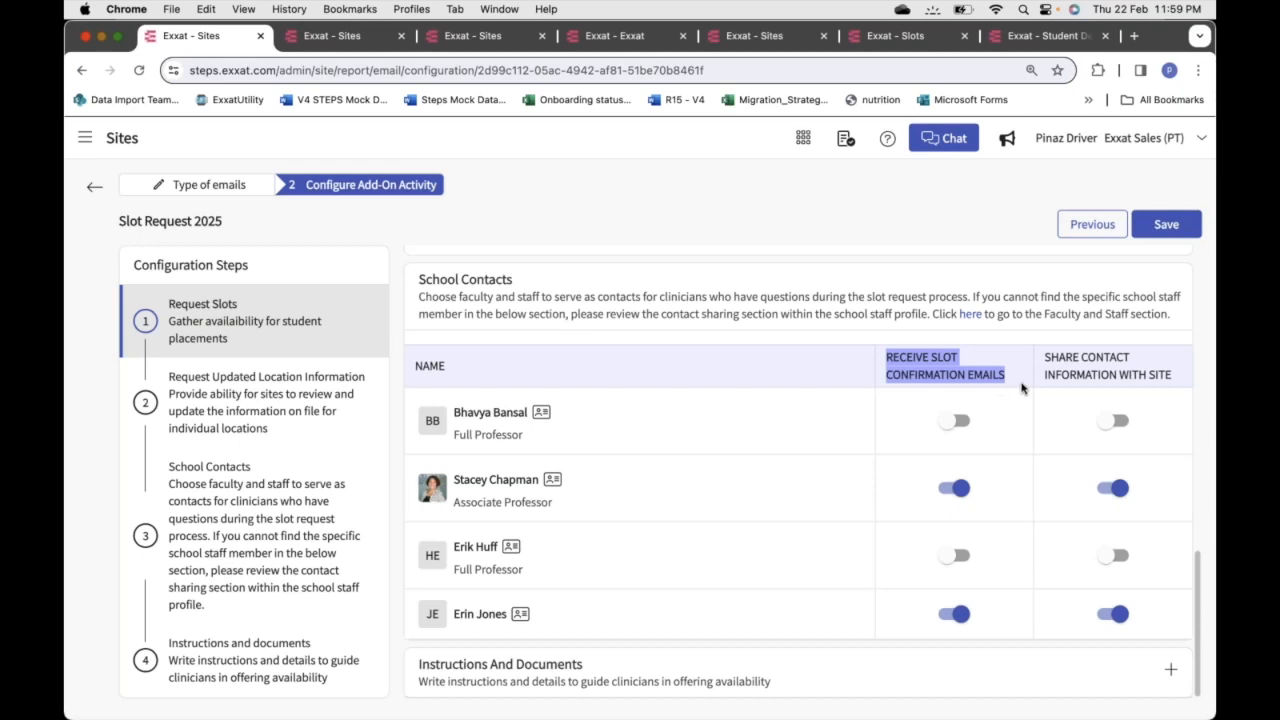
click(764, 376)
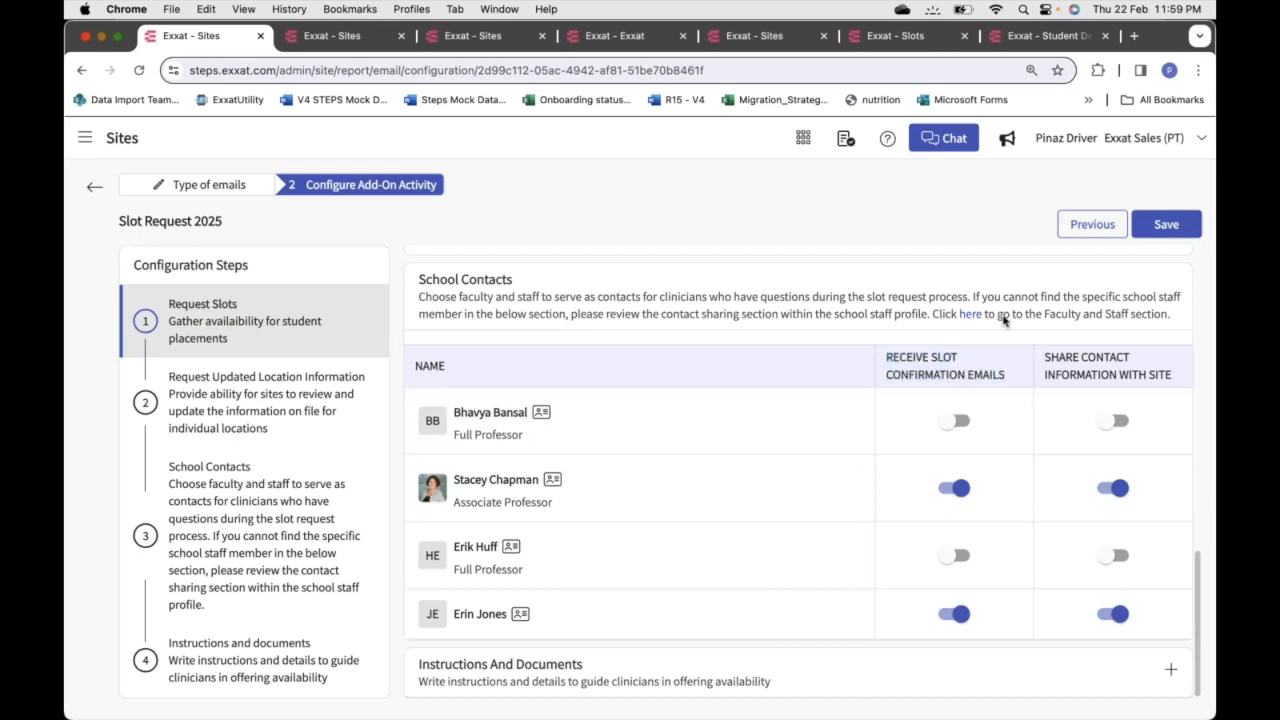
scroll(945, 374, up, 5)
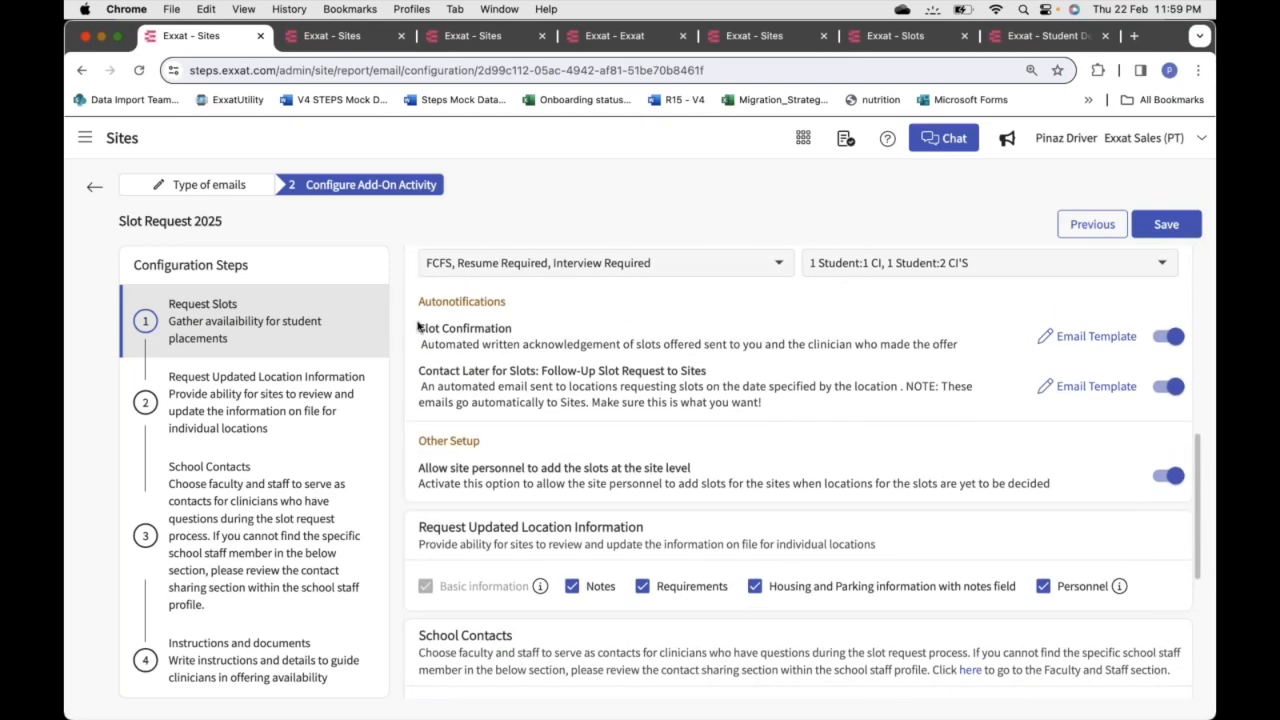
drag(418, 327, 608, 333)
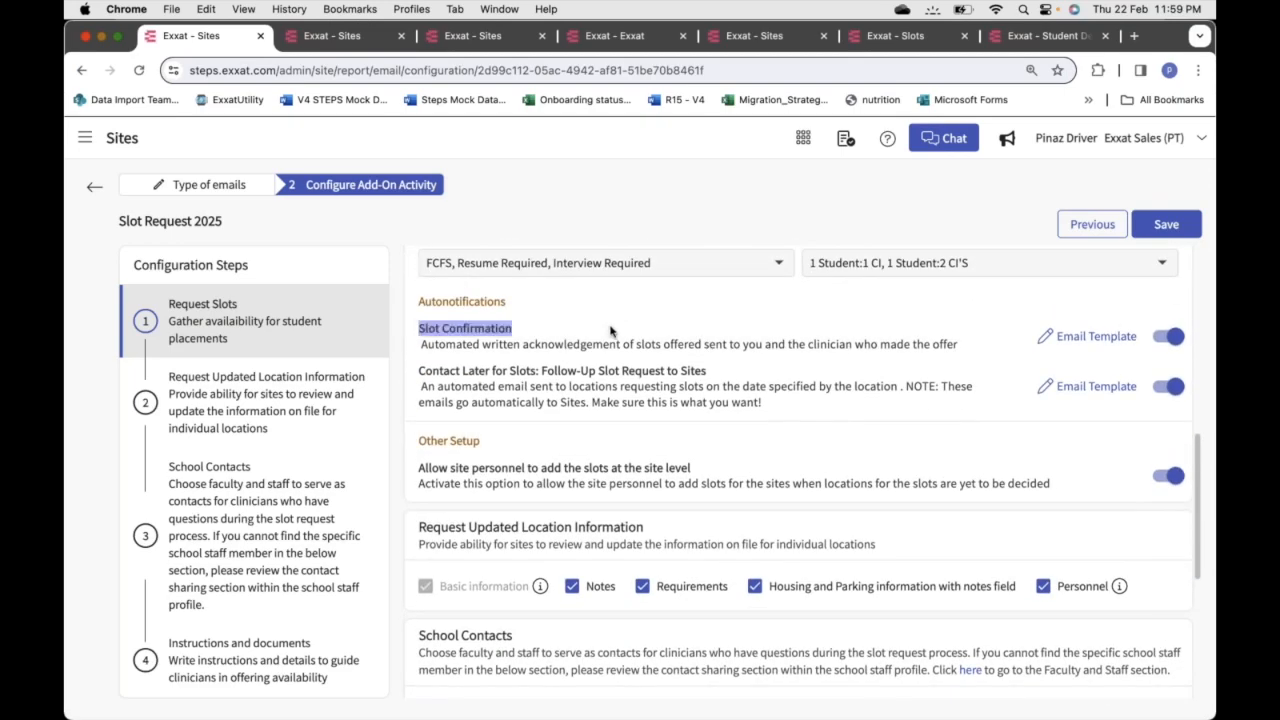
click(869, 340)
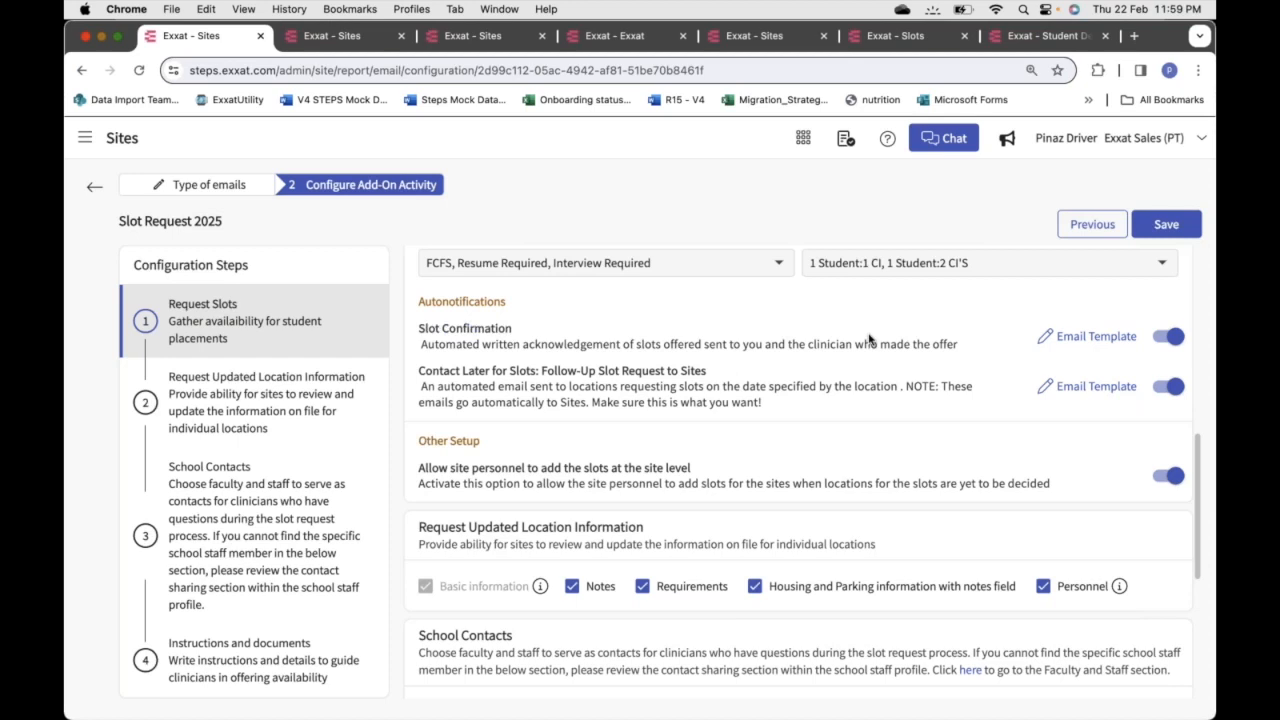
scroll(869, 340, down, 5)
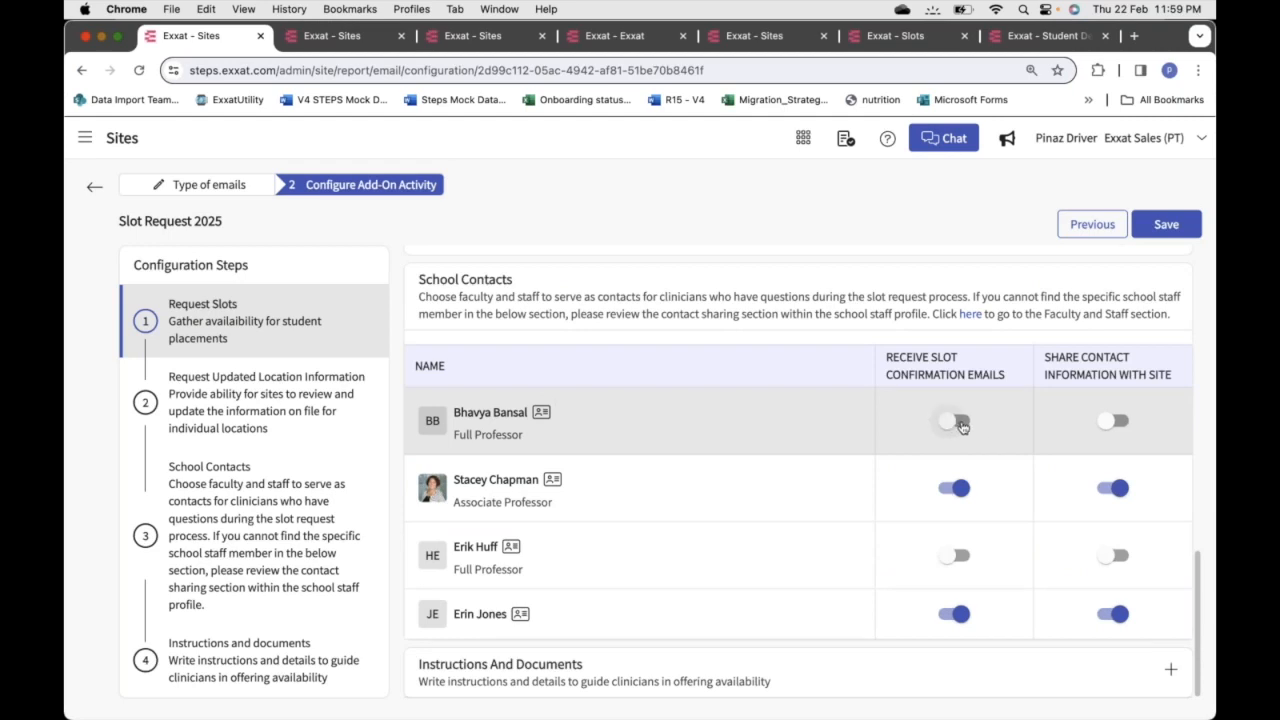
click(958, 422)
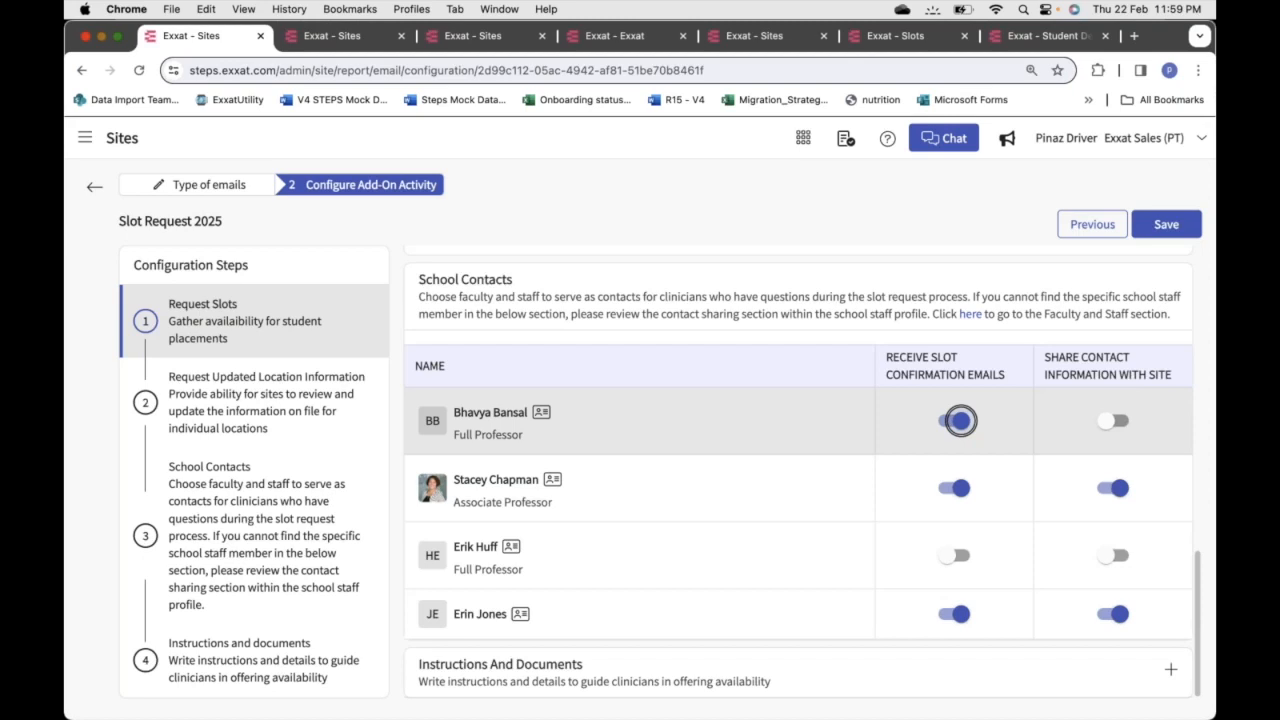
click(960, 420)
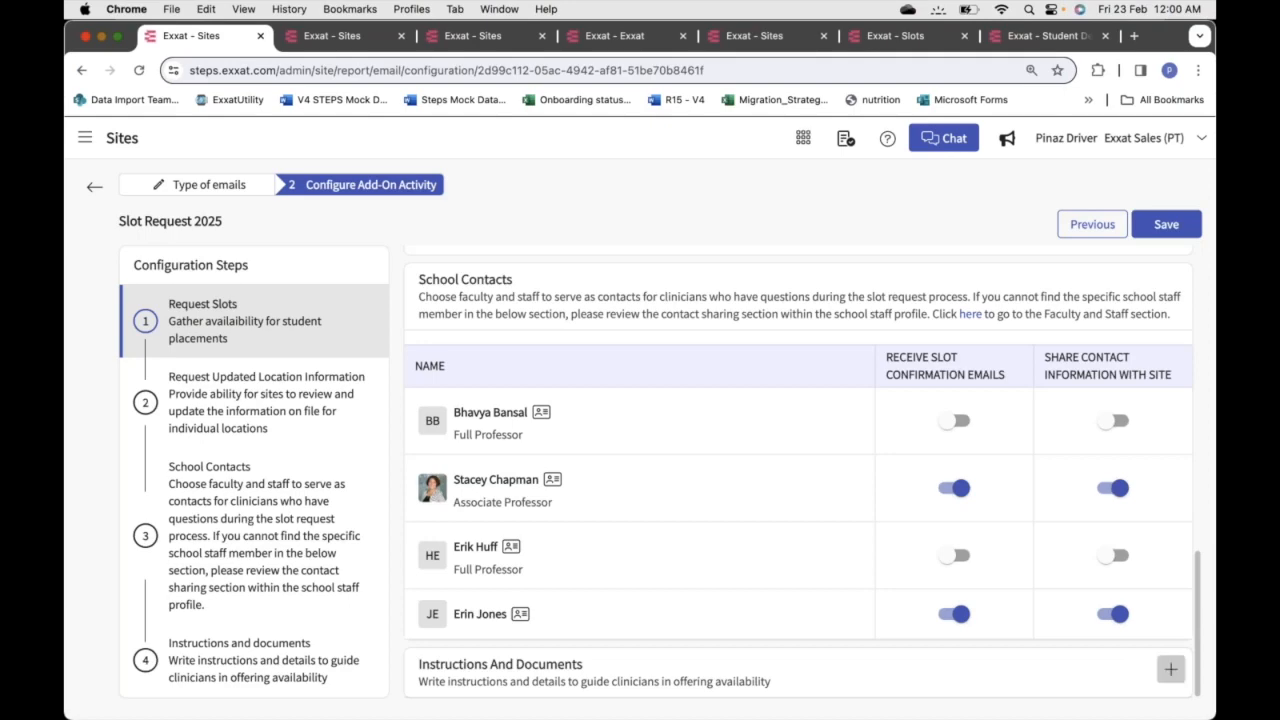
click(1170, 669)
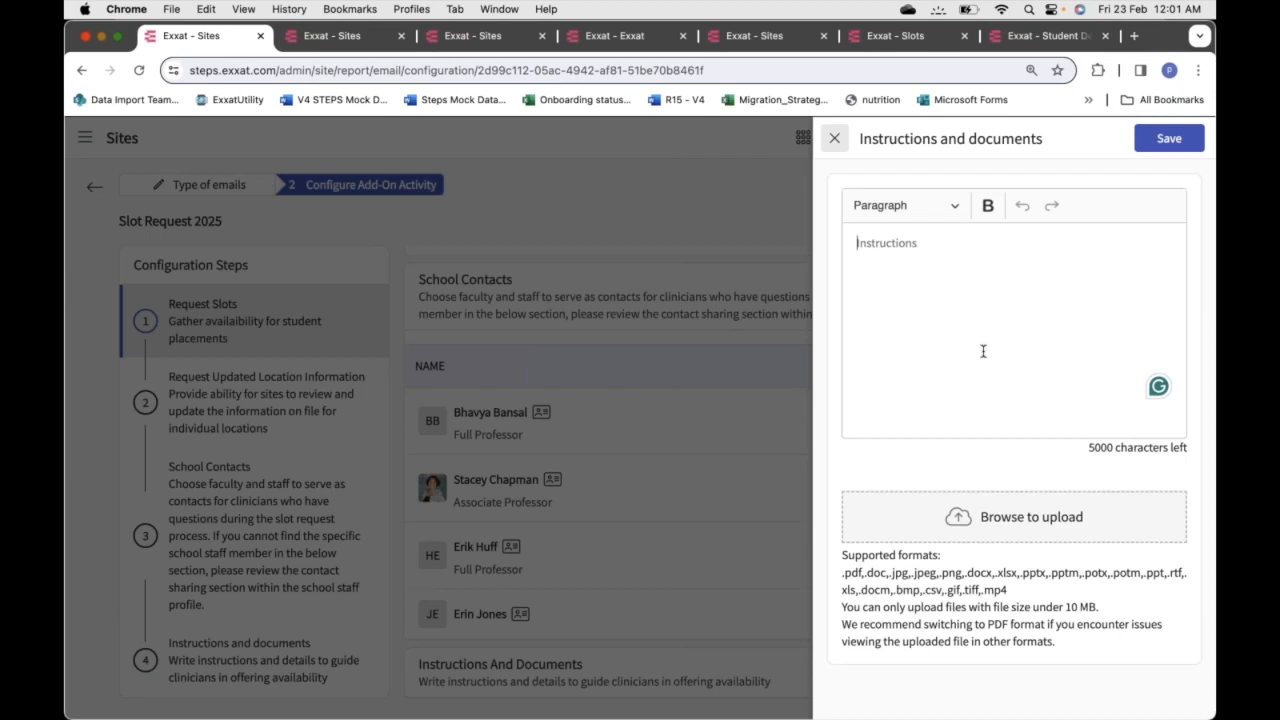
click(834, 138)
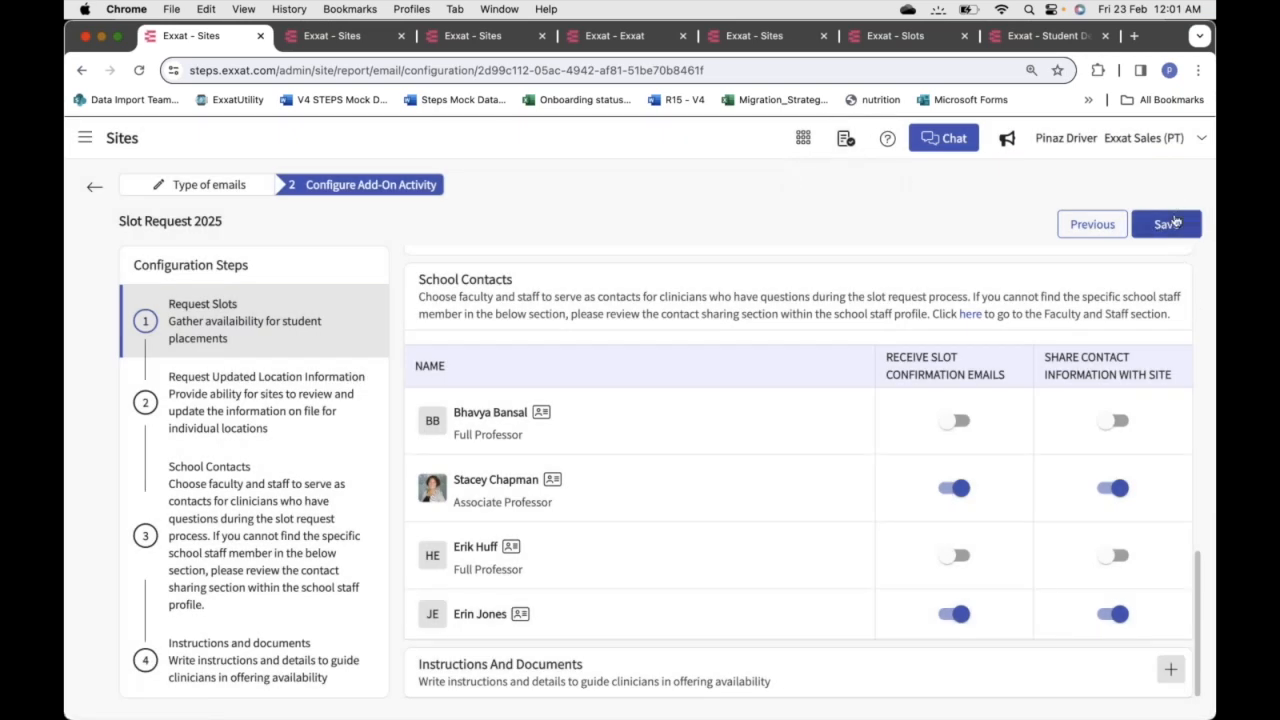
Recheck Slot Request 2025's add-on activity configuration, then return to the email communications list
click(94, 188)
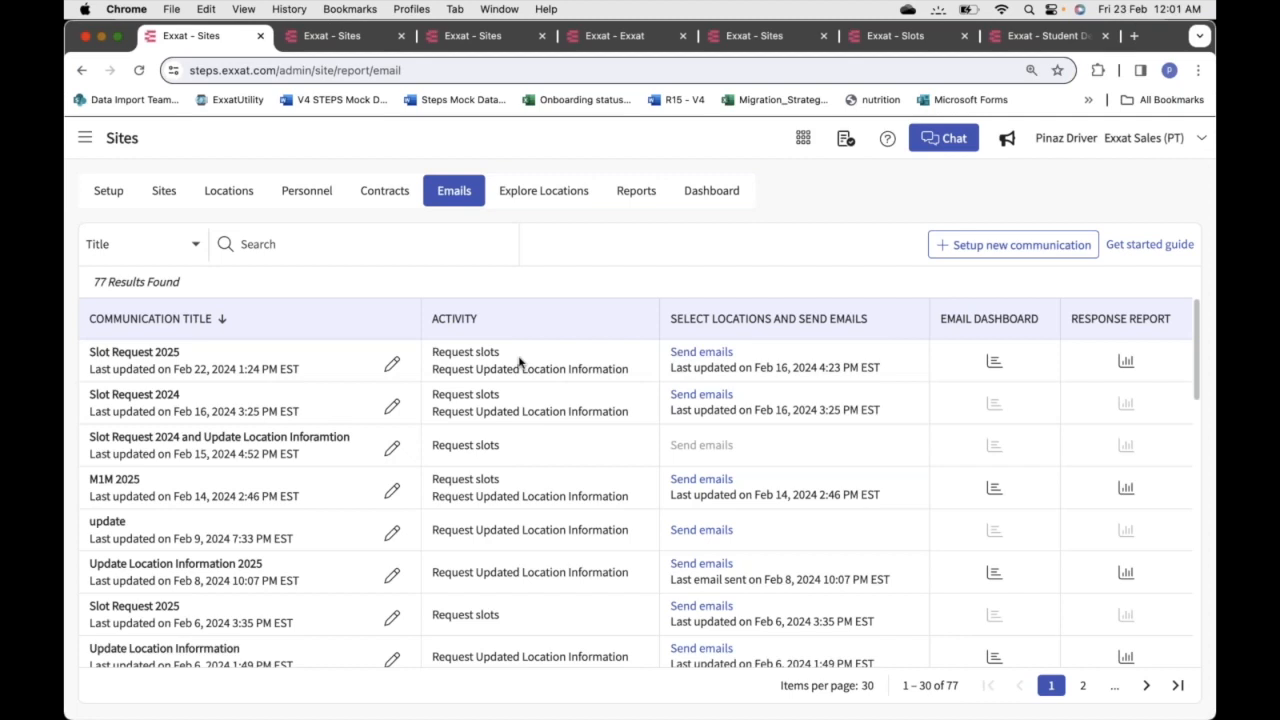
click(391, 364)
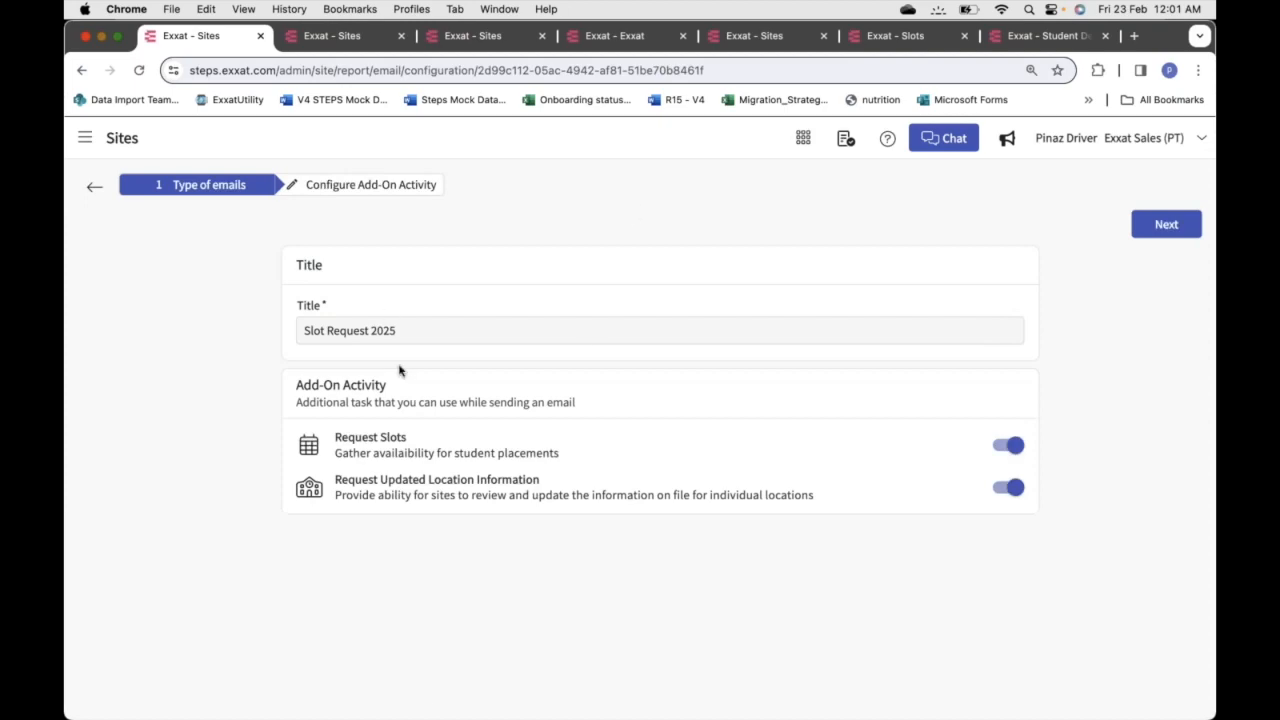
click(367, 188)
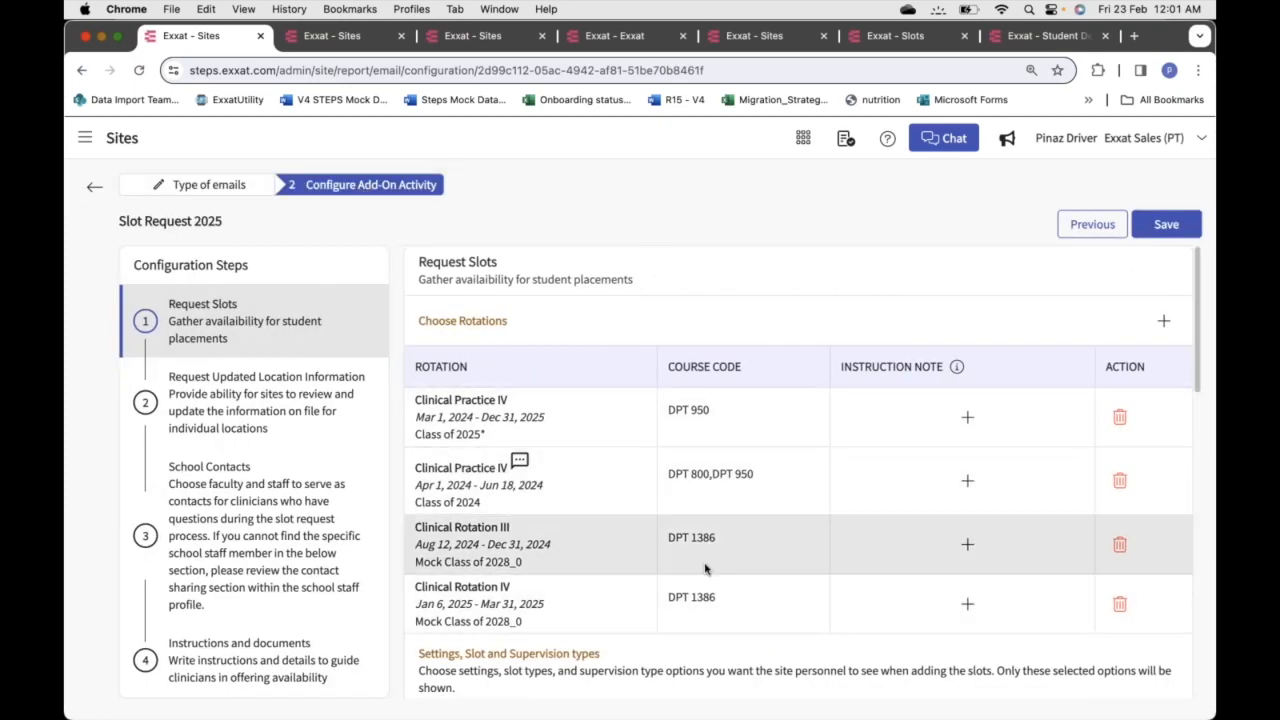
scroll(706, 569, down, 5)
scroll(705, 569, down, 5)
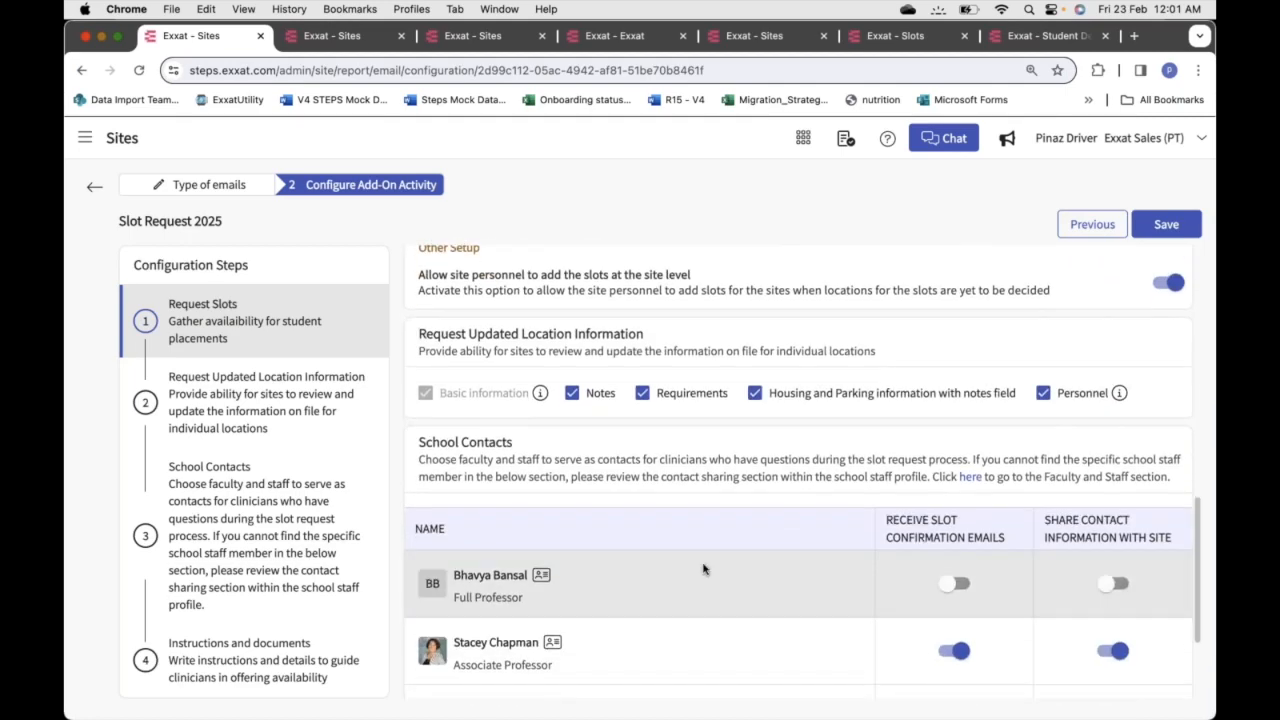
click(94, 186)
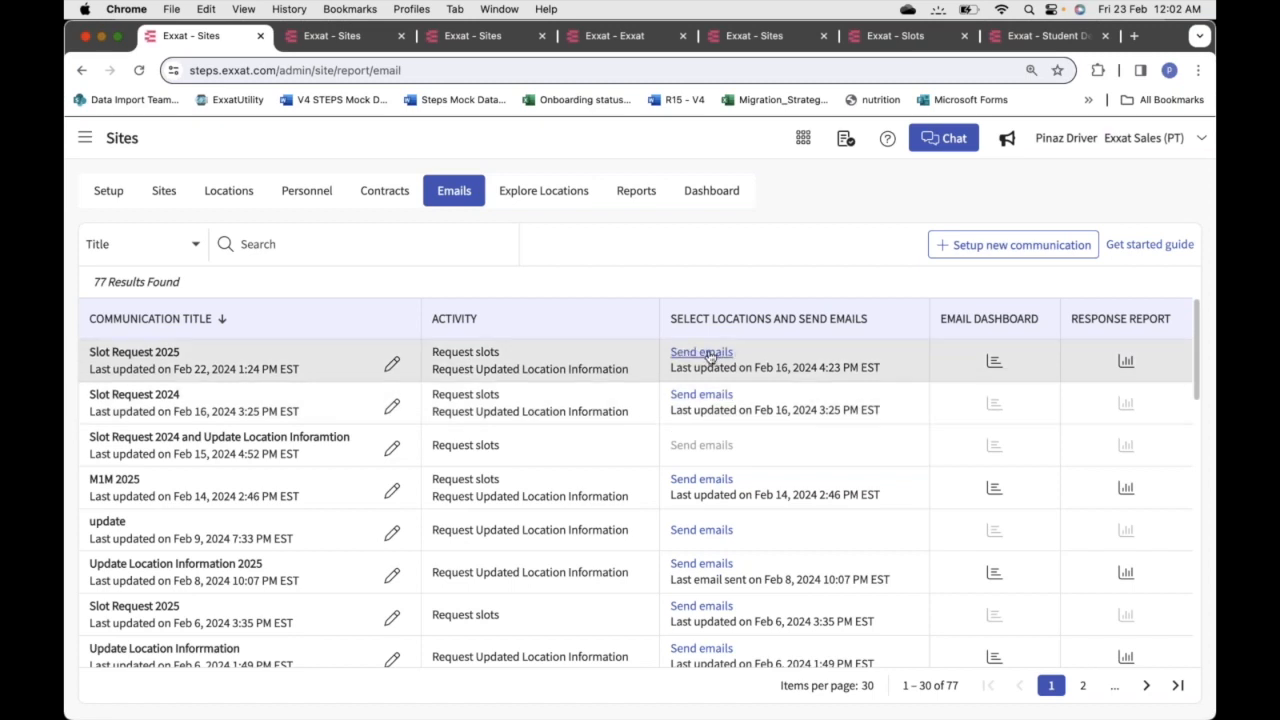
Start sending Slot Request 2025 emails, deselect all locations, and view the personnel list
click(709, 356)
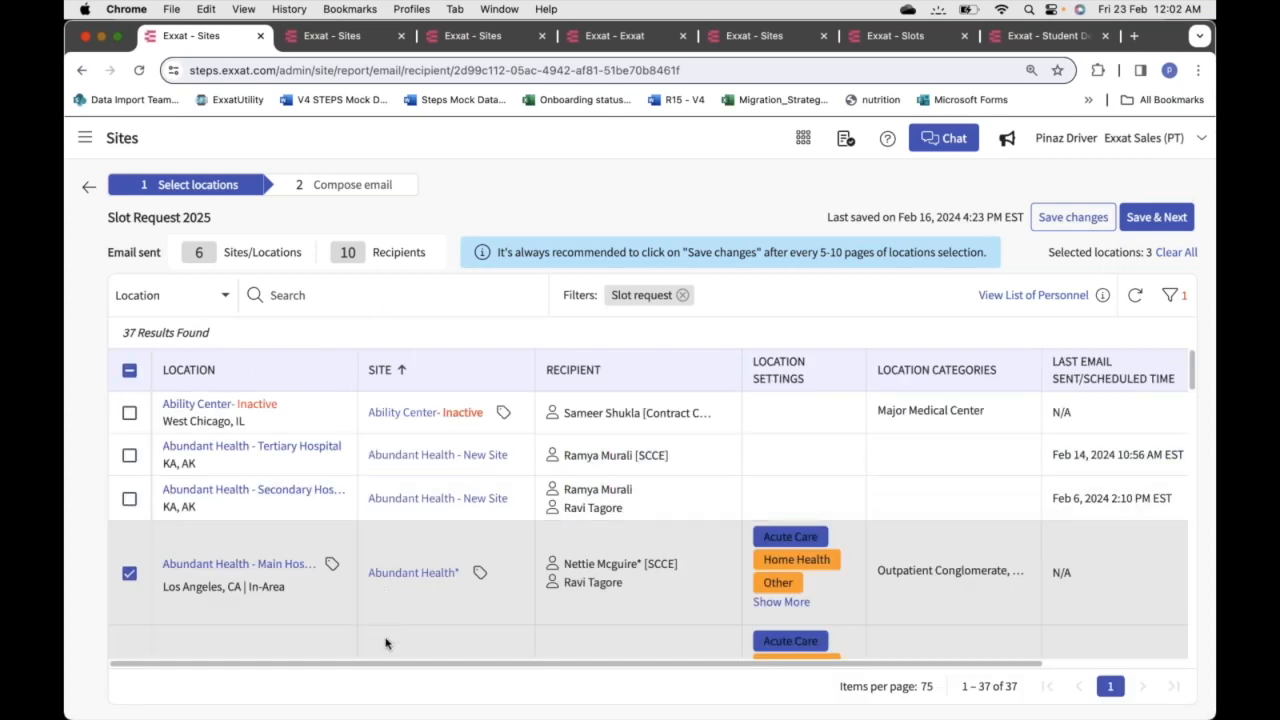
click(130, 372)
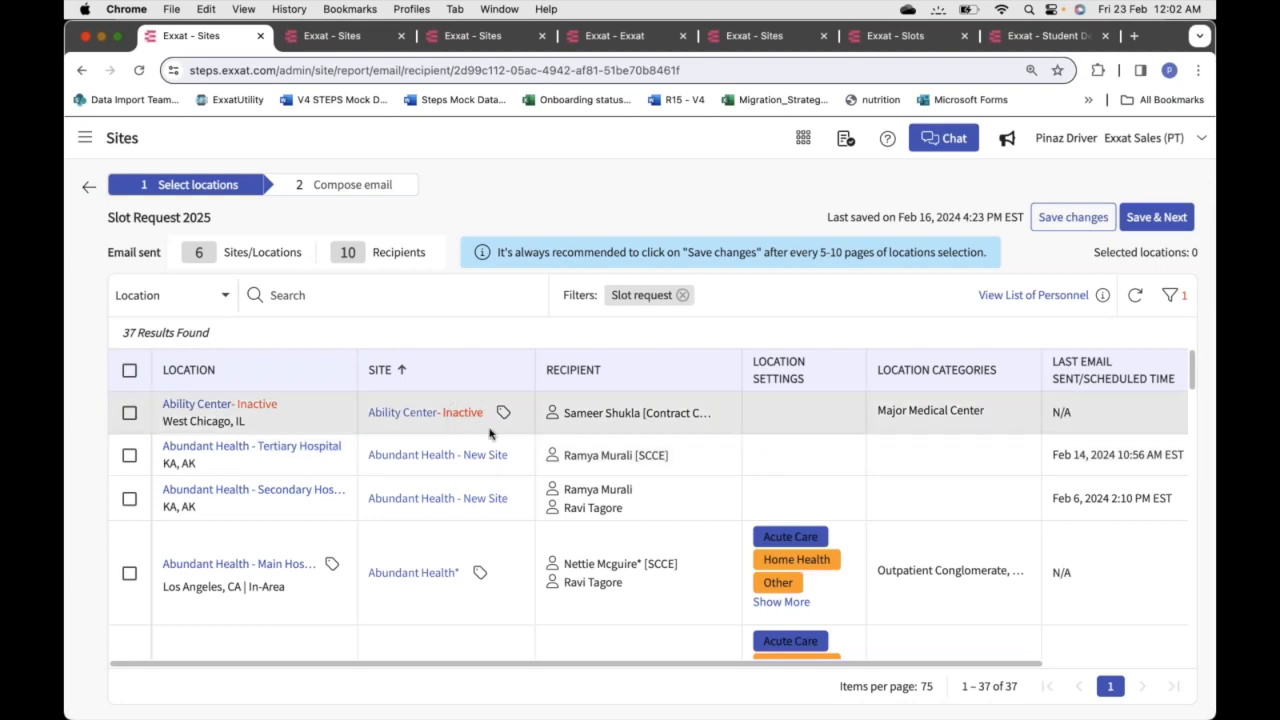
mouse_move(503, 416)
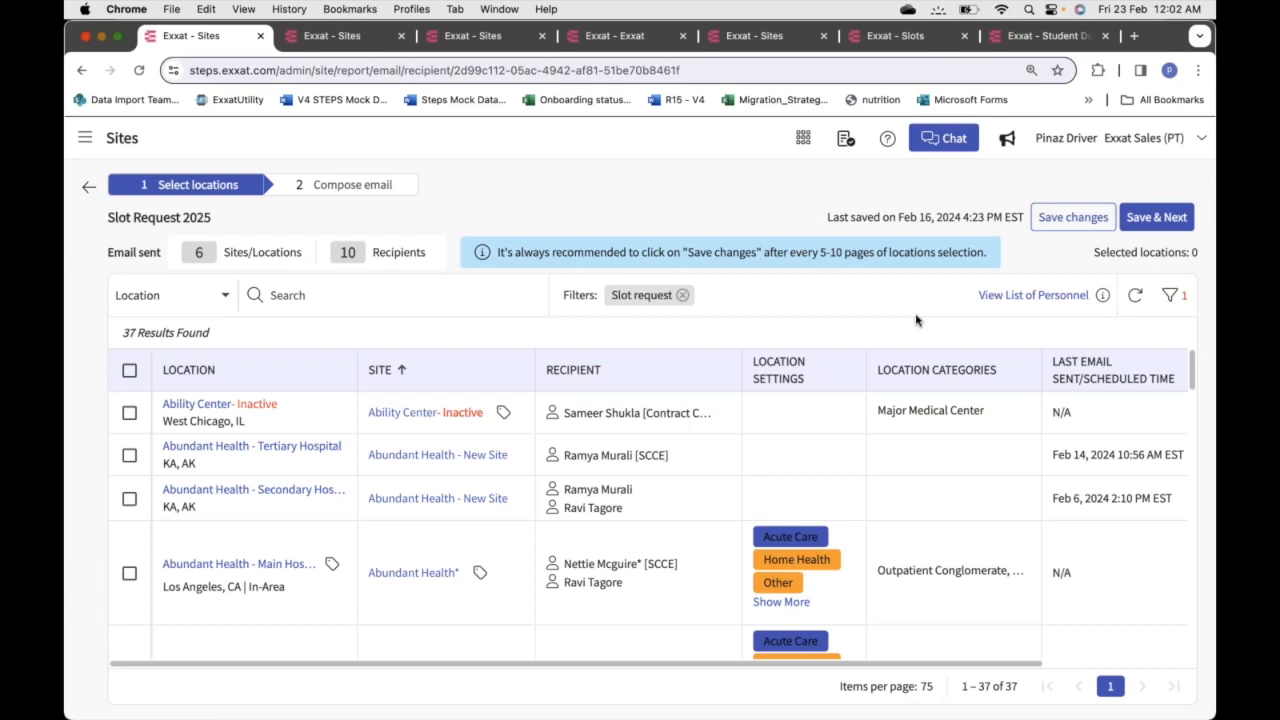
click(1036, 296)
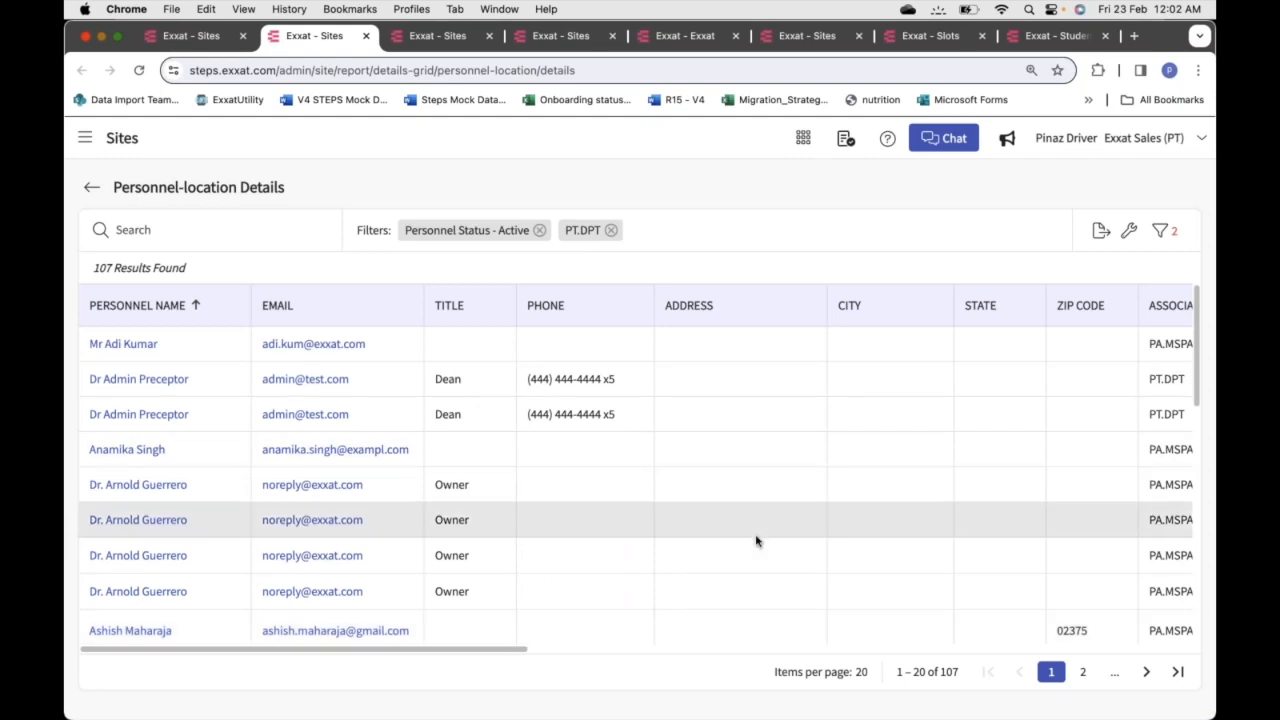
Scroll the personnel-location report to the Slot Request and Email columns and right-click a personnel name
scroll(756, 541, right, 5)
scroll(756, 541, right, 5)
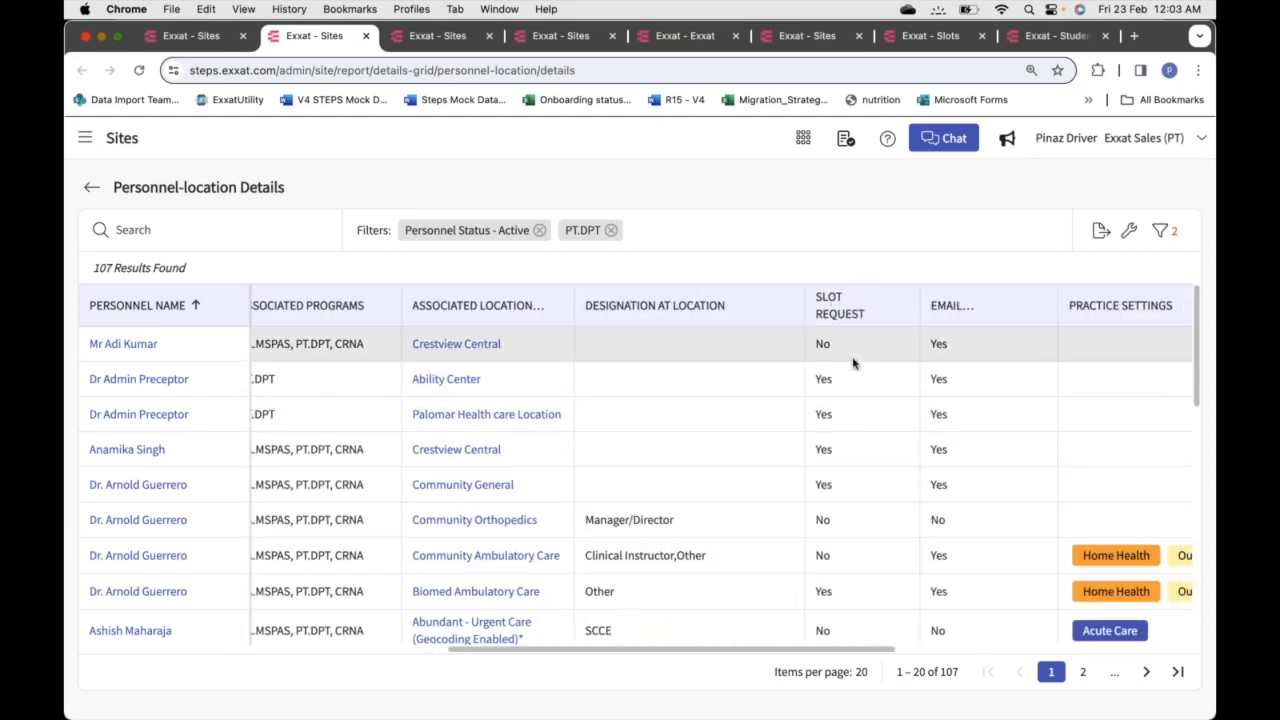
click(1130, 232)
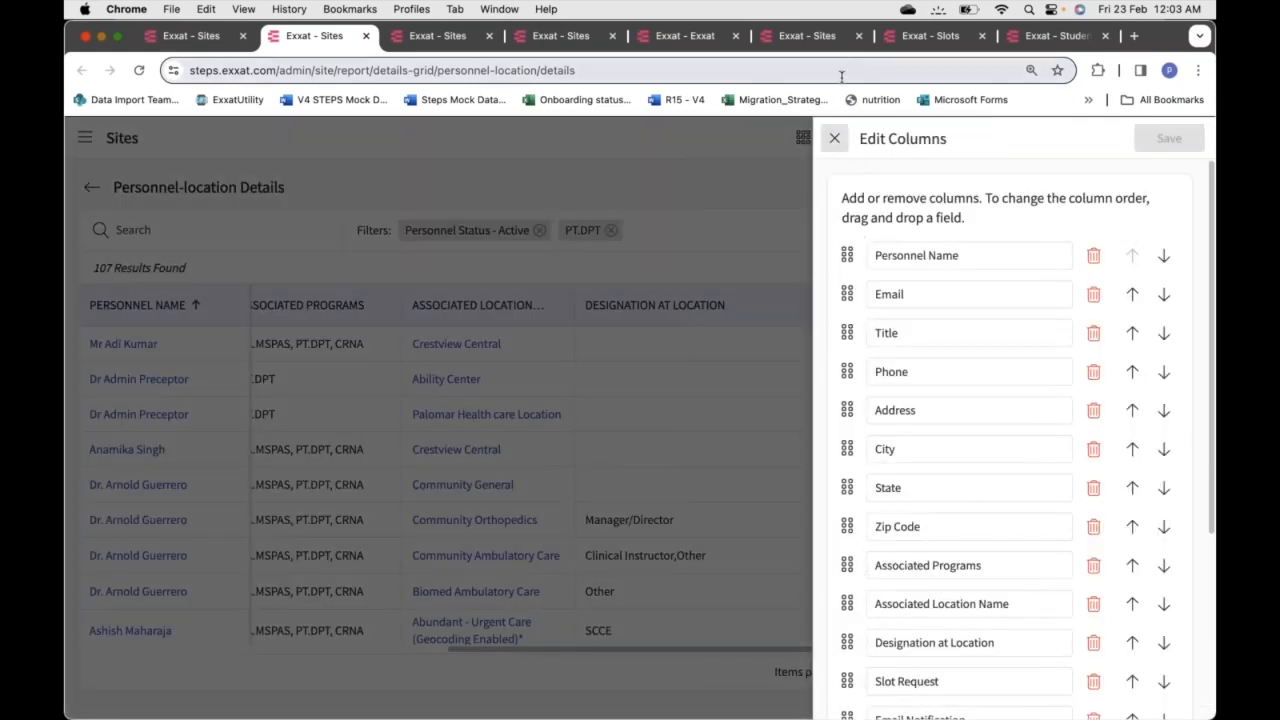
click(835, 140)
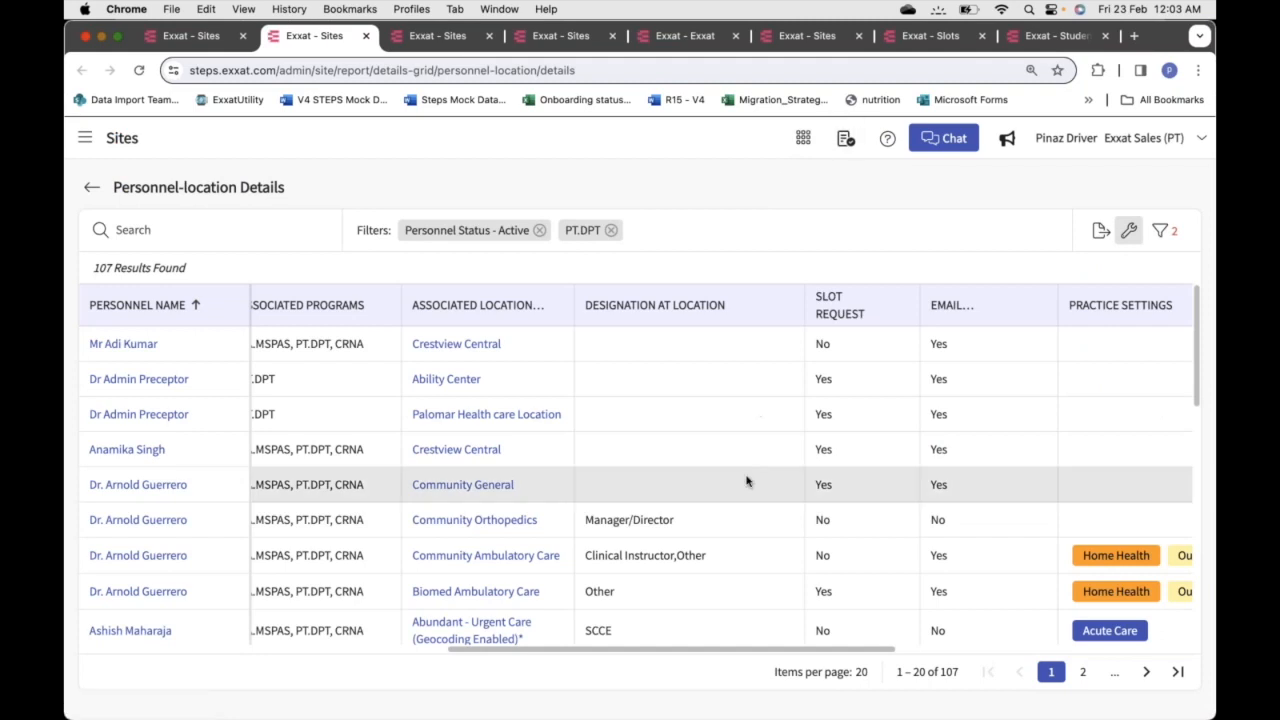
scroll(746, 482, down, 3)
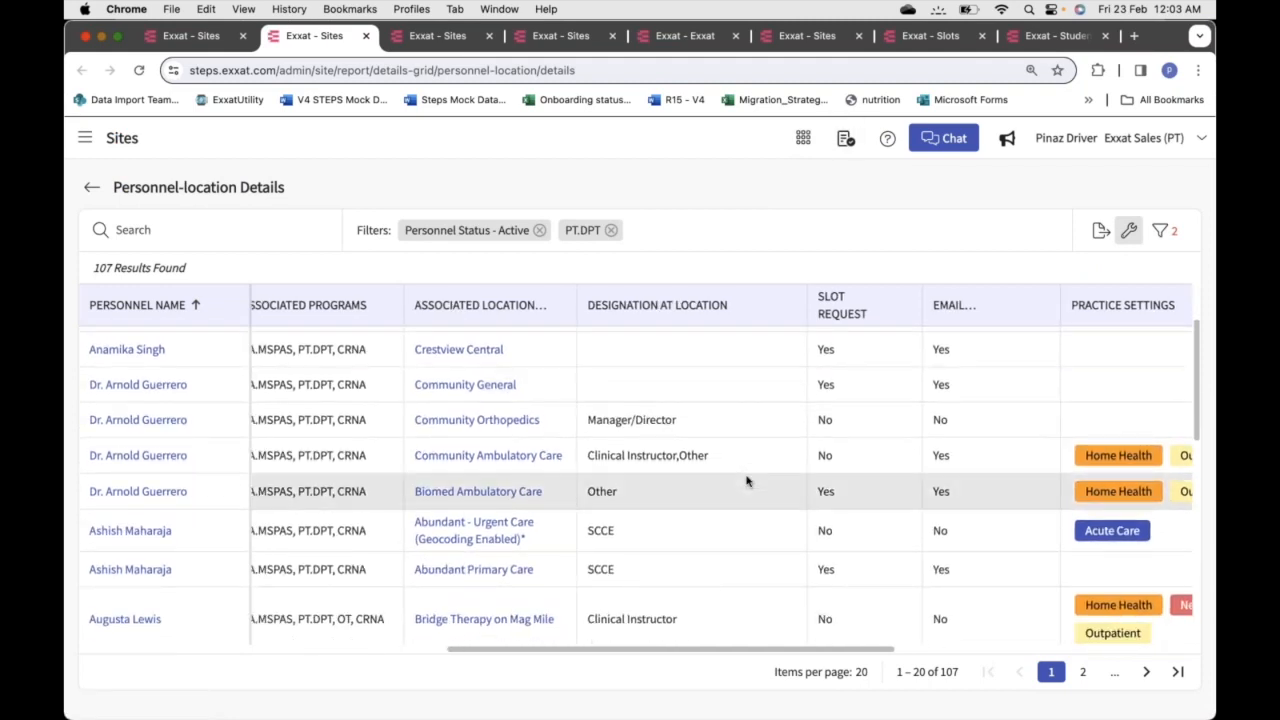
scroll(746, 482, down, 2)
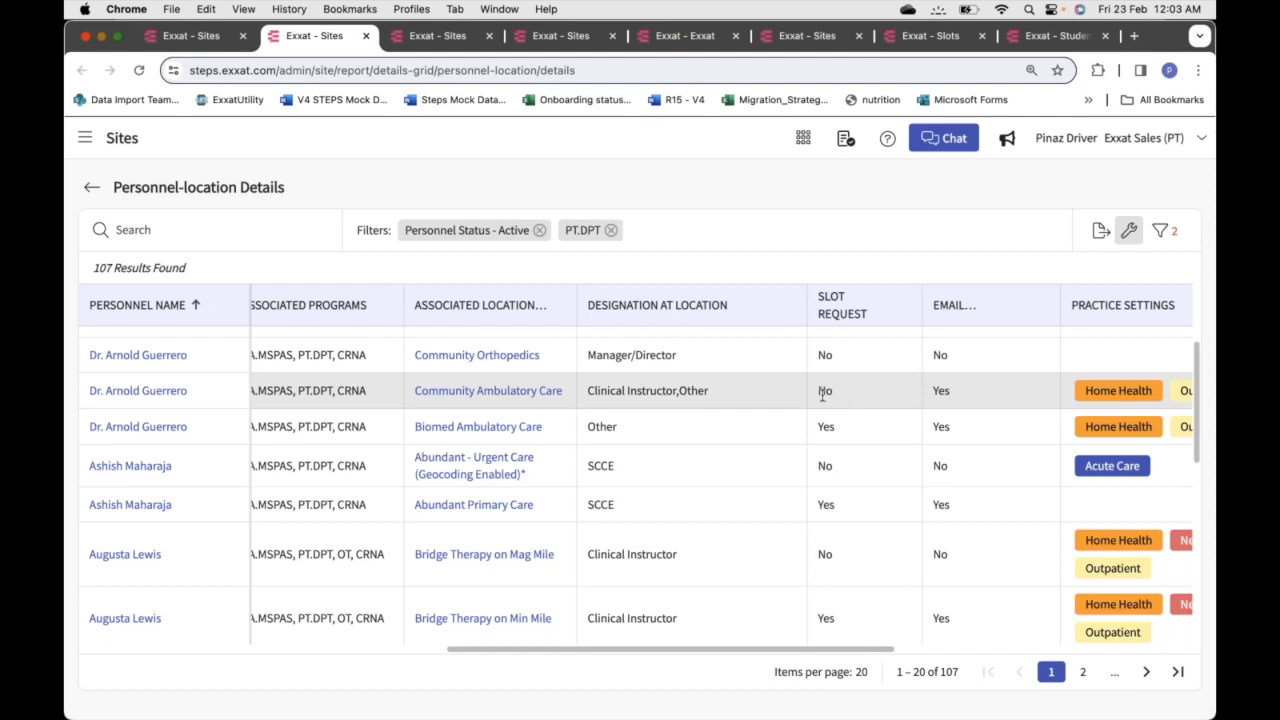
right_click(112, 395)
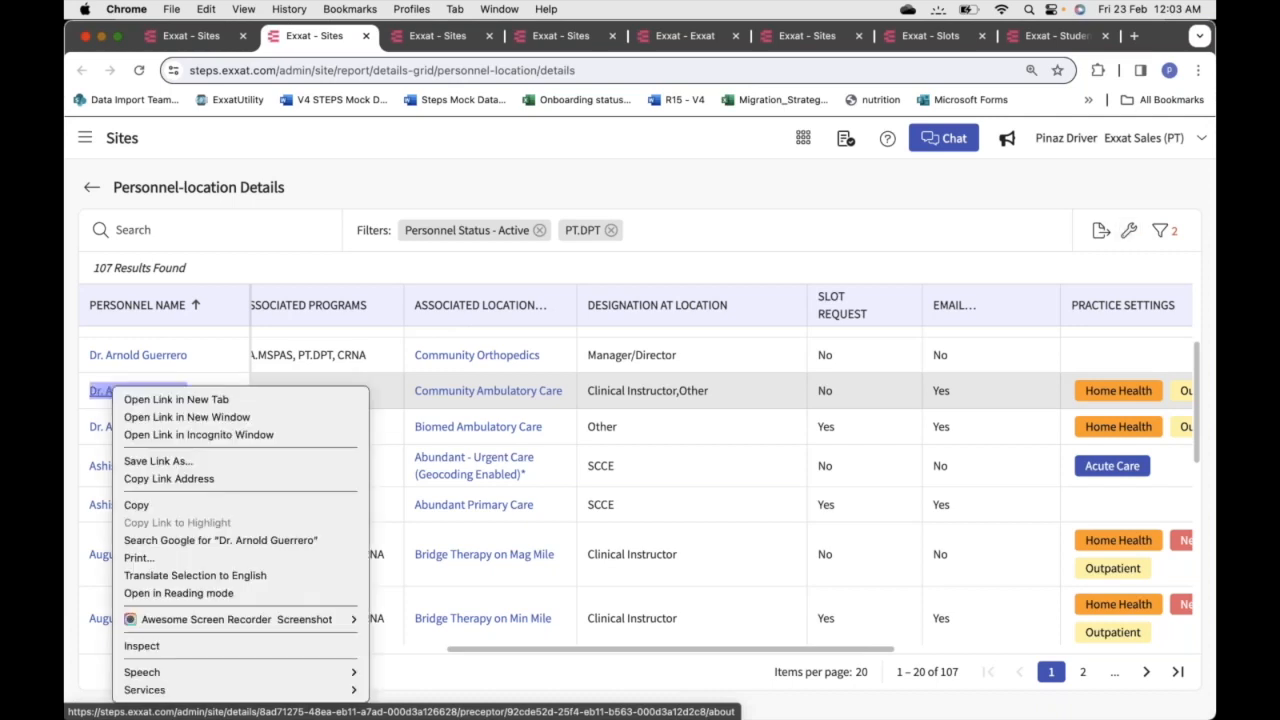
Check the preceptor's slot request and email Include checkboxes without saving, then close that tab
click(97, 395)
click(97, 393)
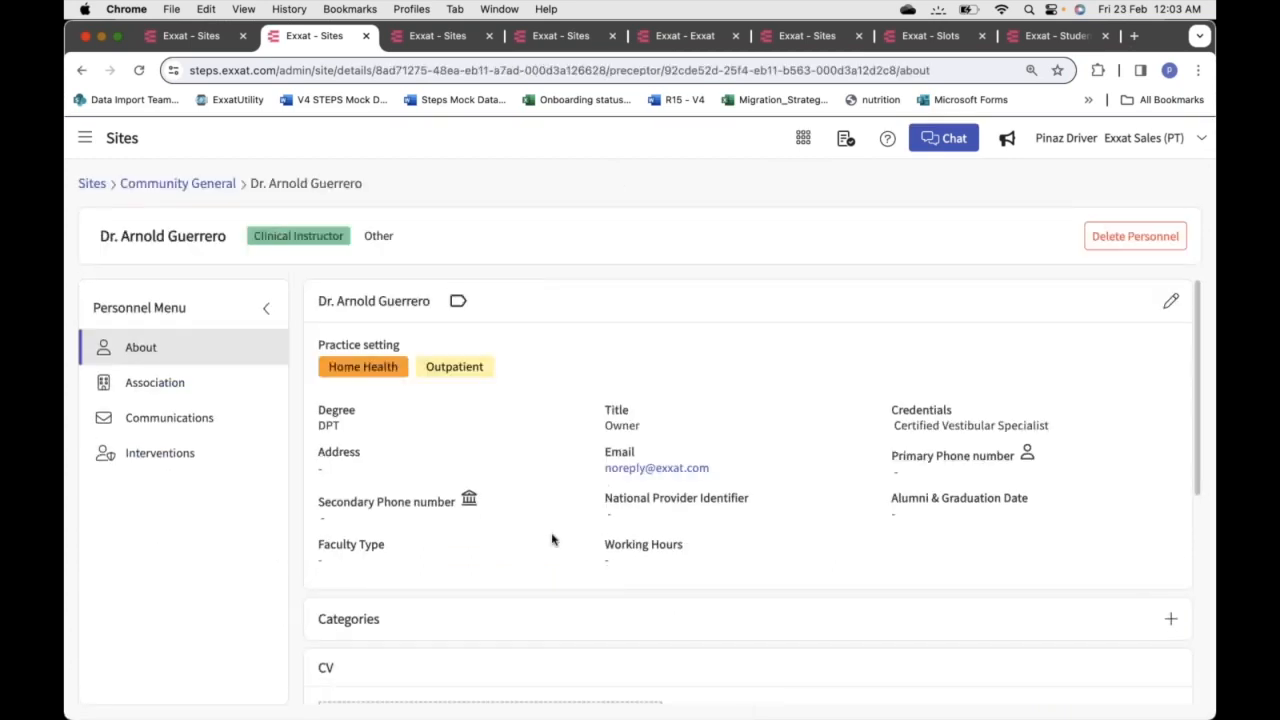
click(1170, 300)
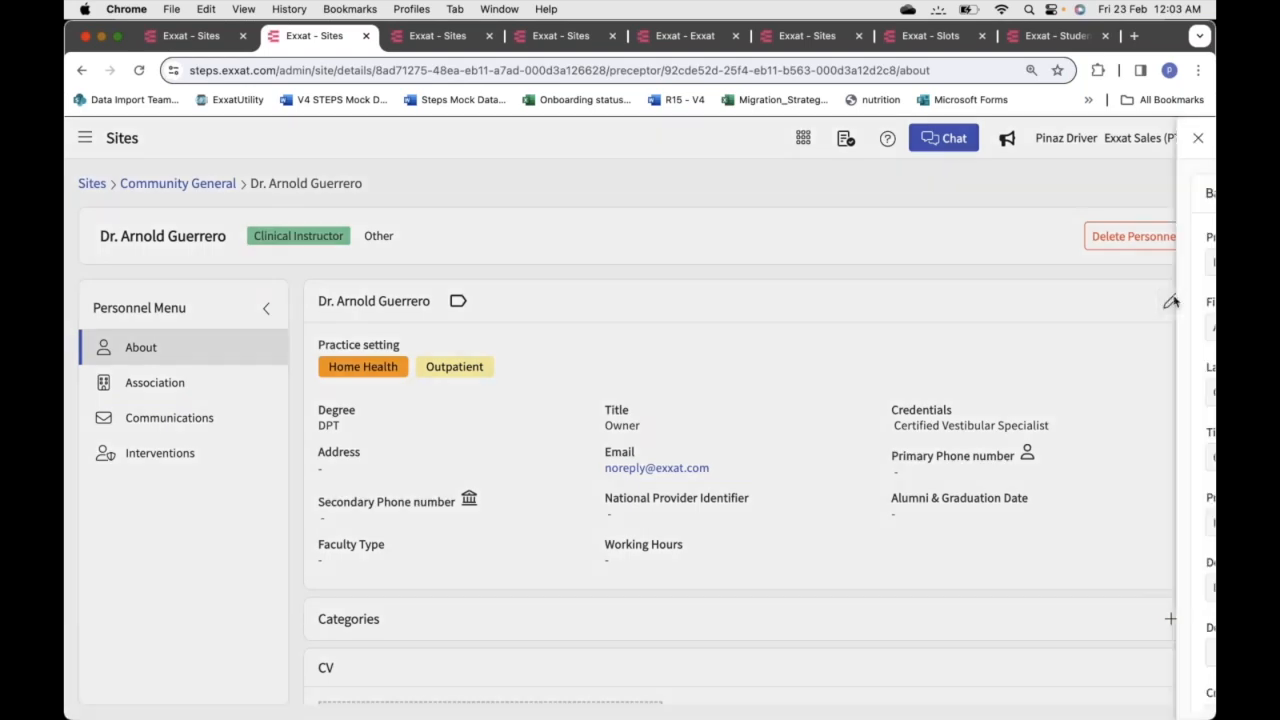
scroll(1085, 441, down, 5)
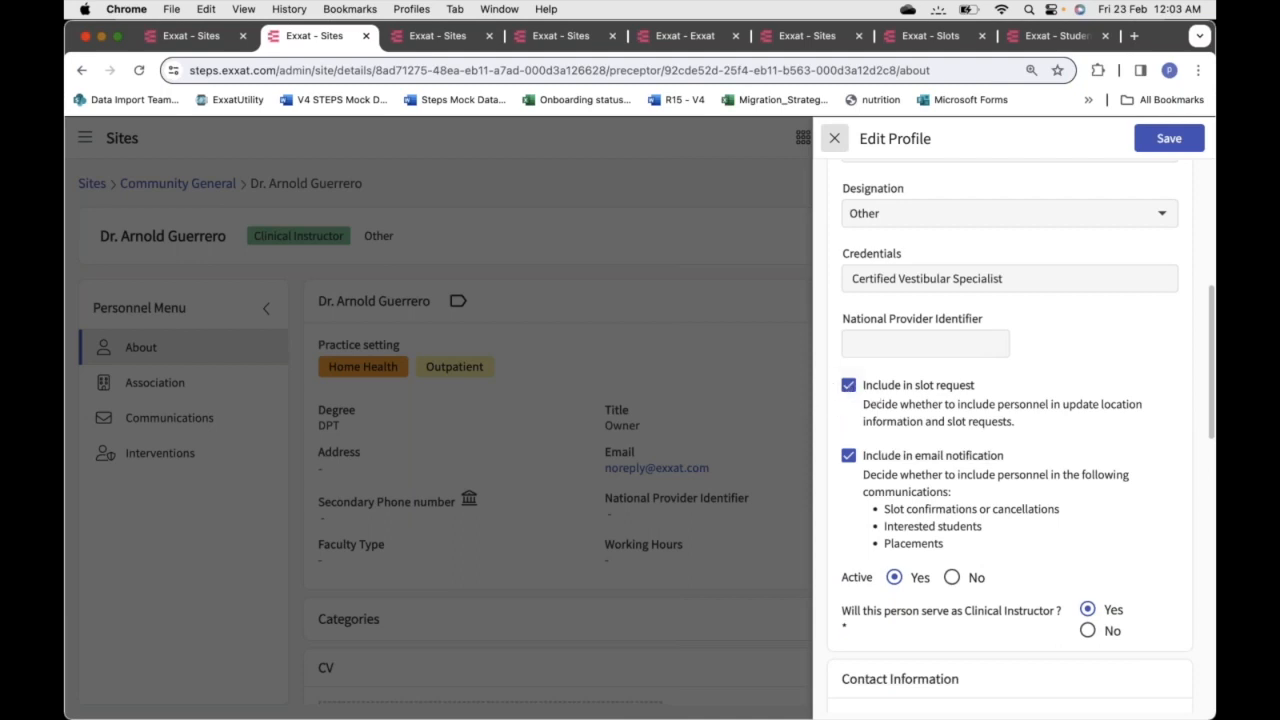
click(834, 138)
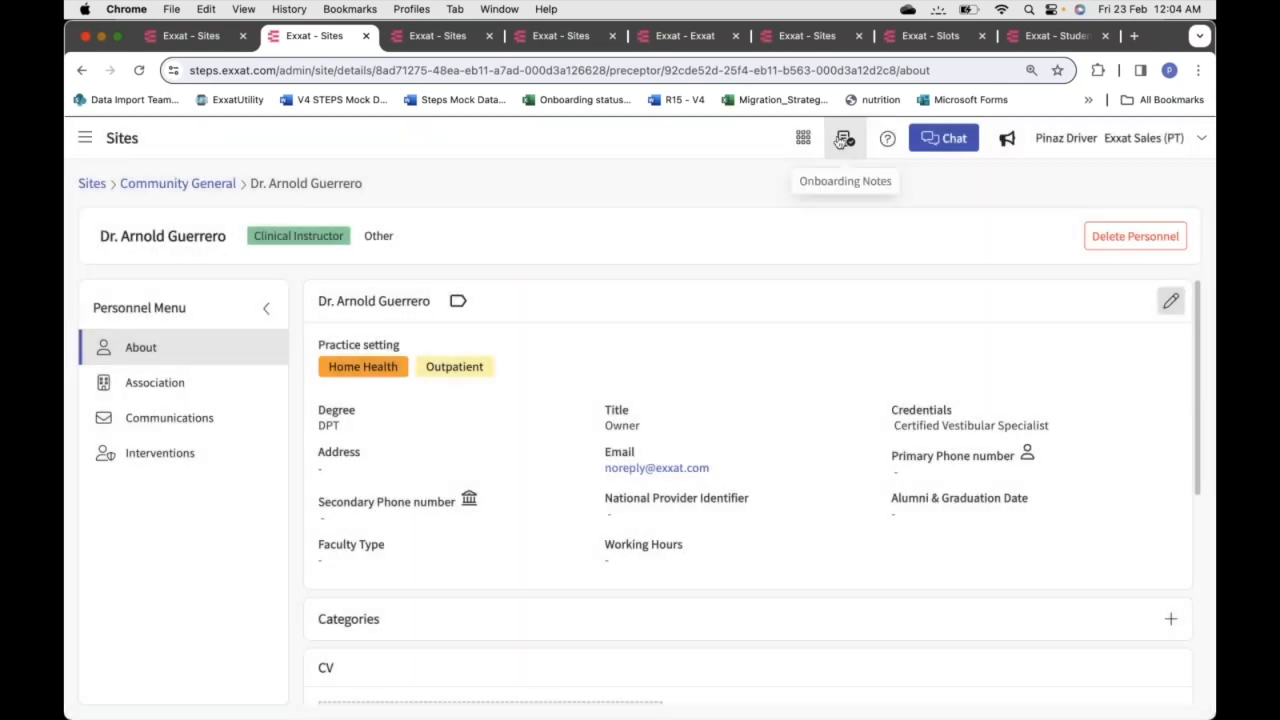
click(366, 38)
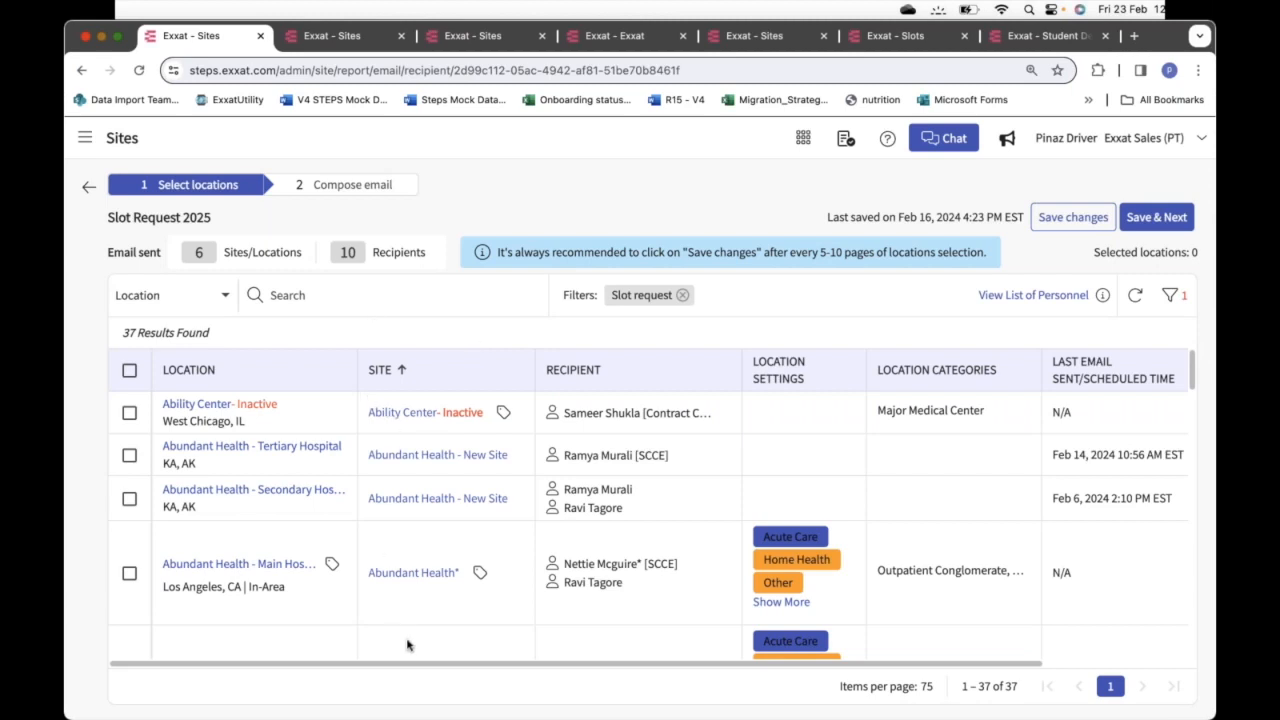
scroll(408, 645, down, 5)
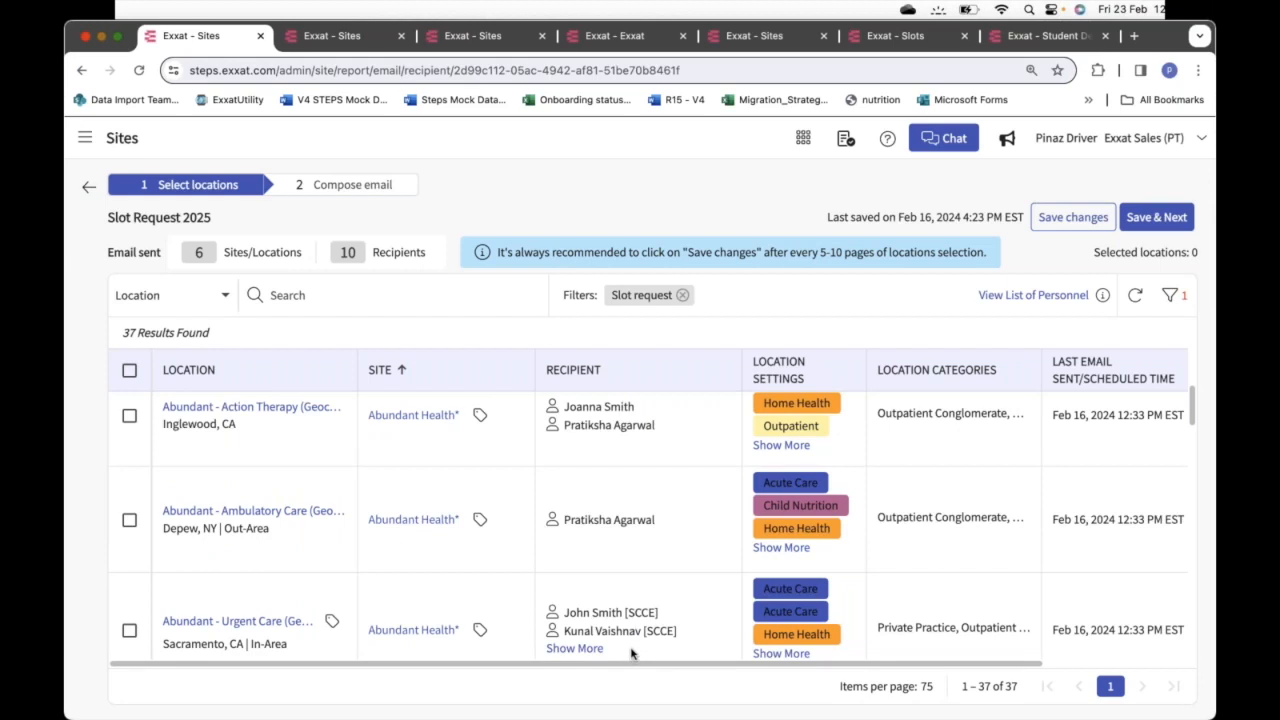
click(1170, 297)
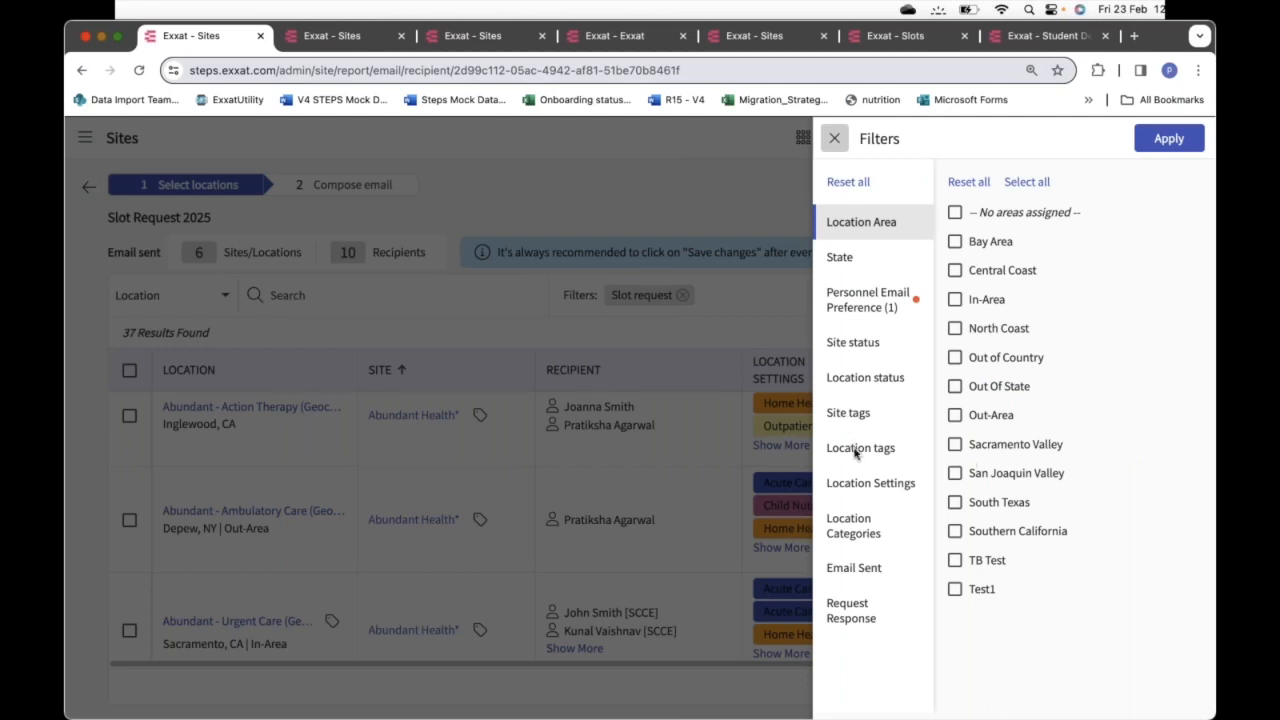
click(853, 538)
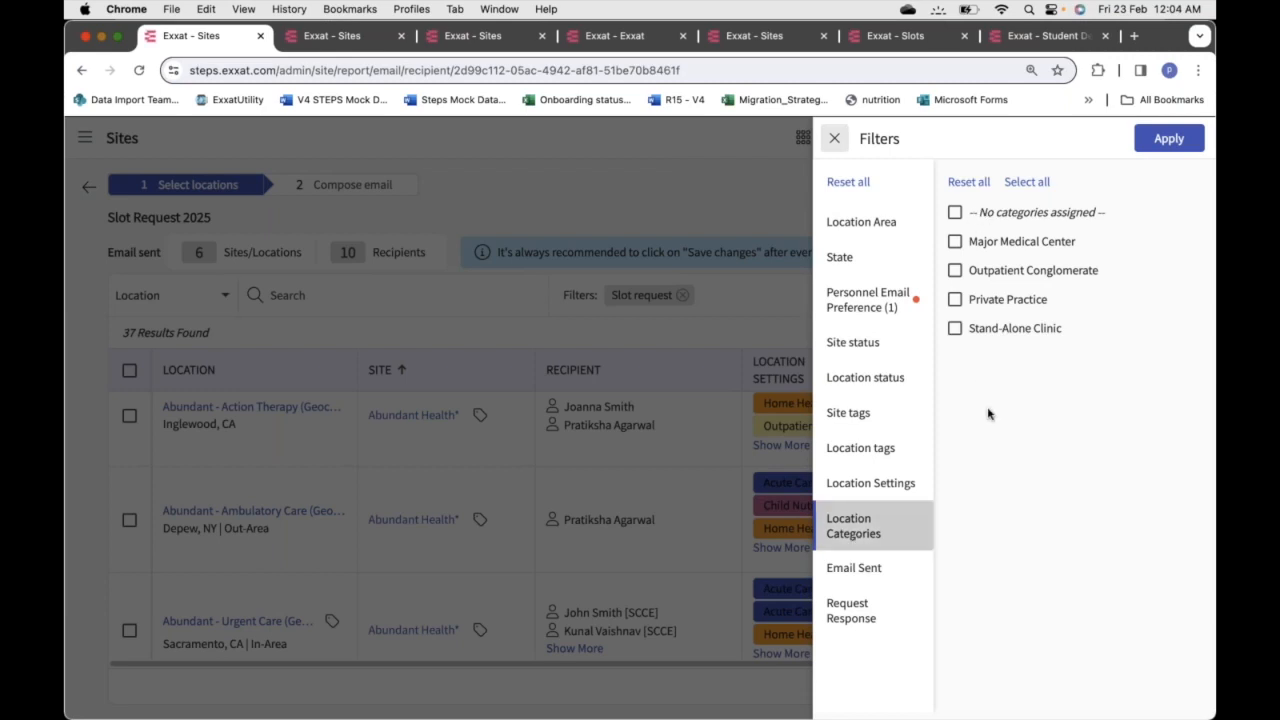
click(864, 449)
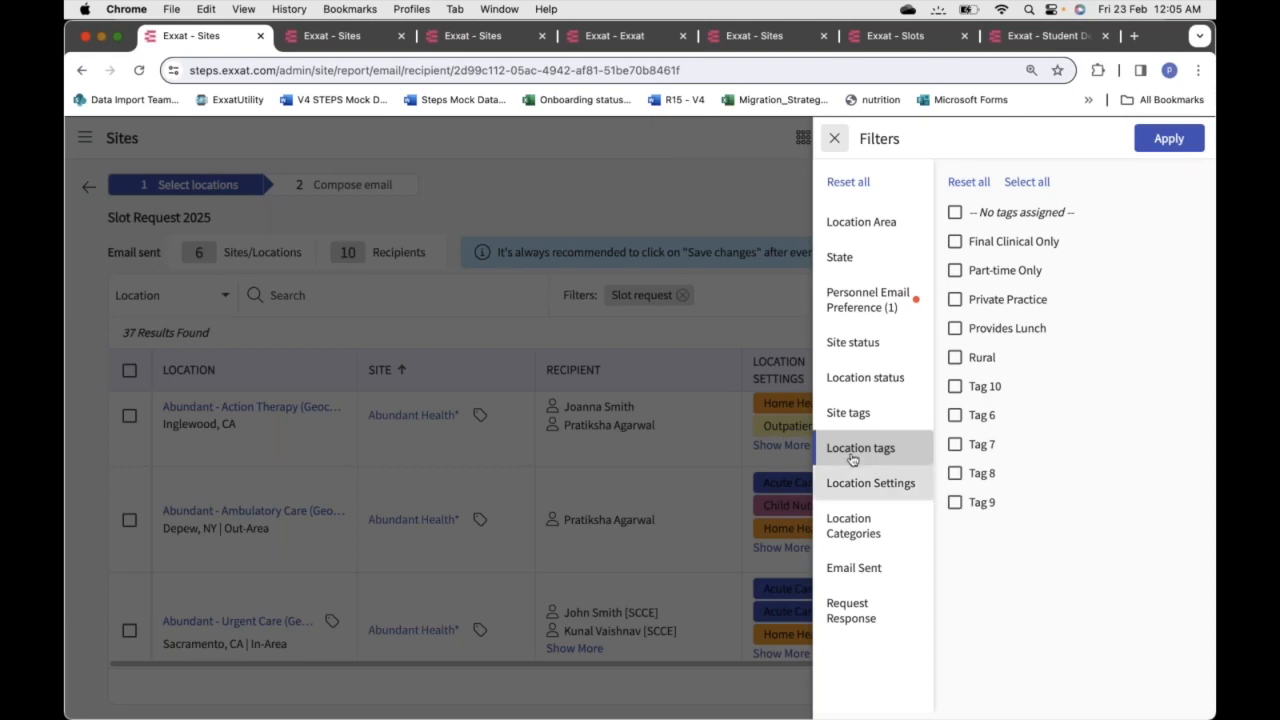
click(834, 140)
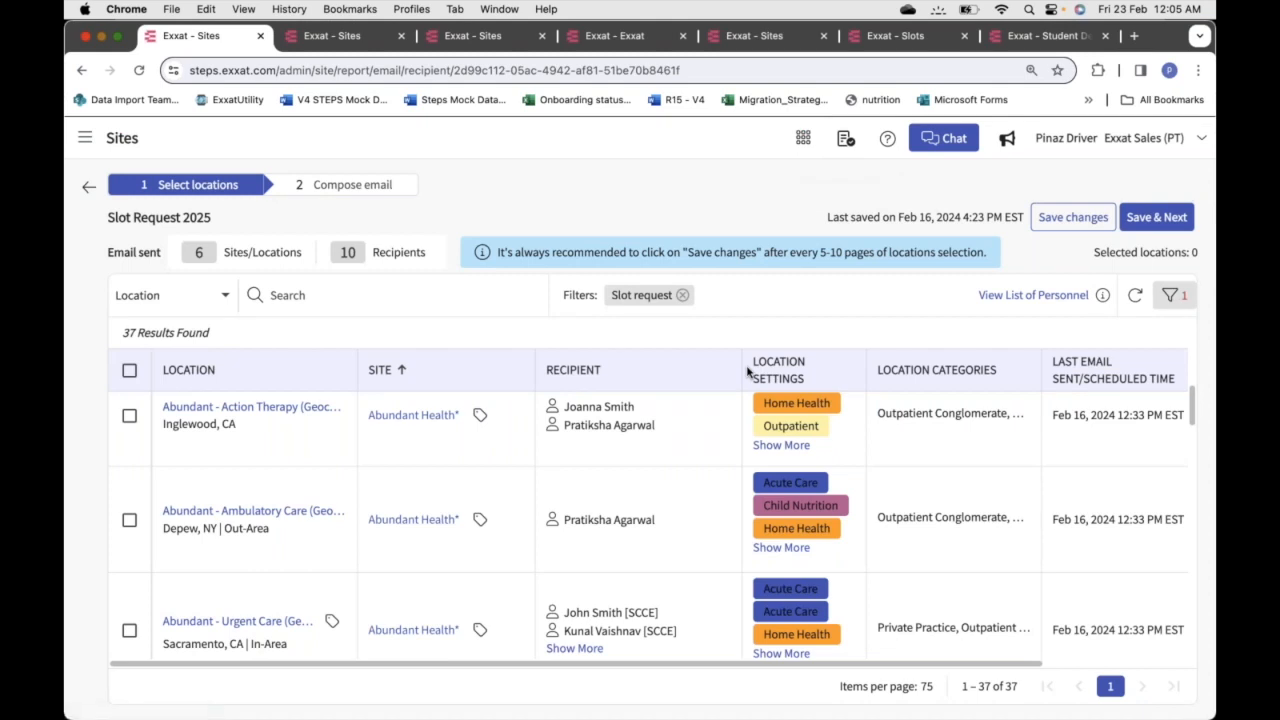
Select all 37 locations and save to continue to Compose email
click(130, 371)
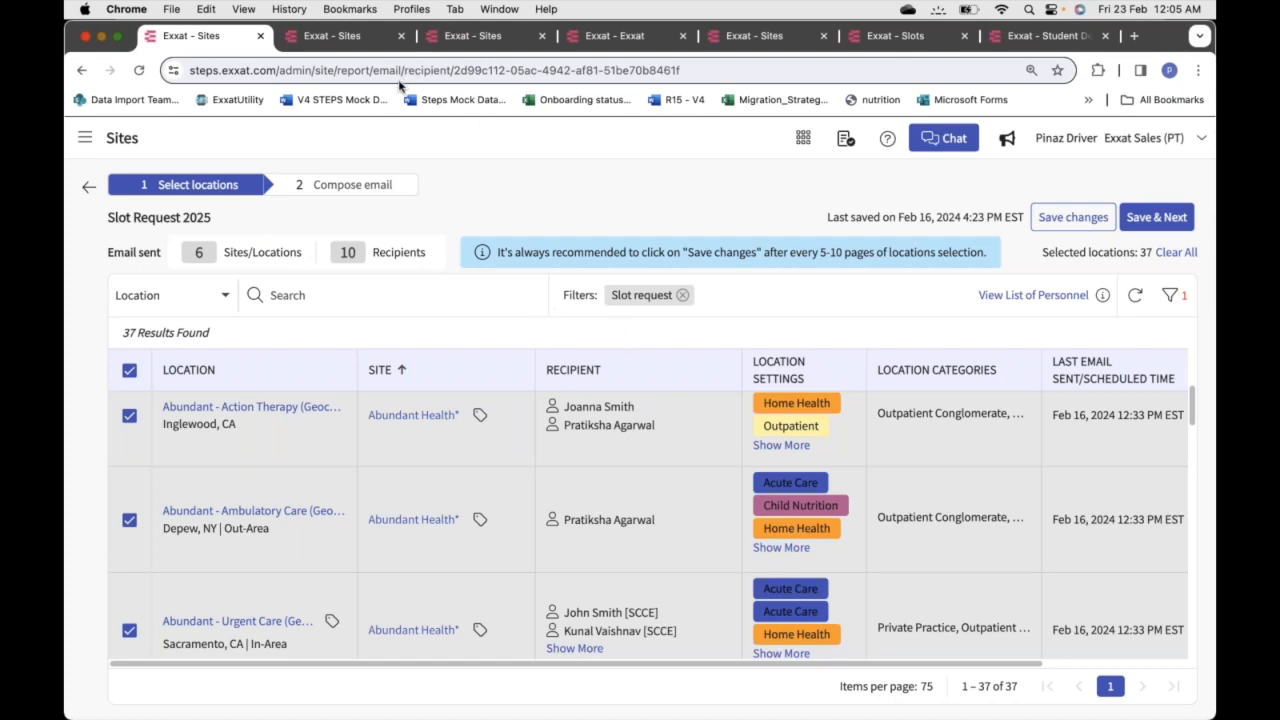
click(130, 372)
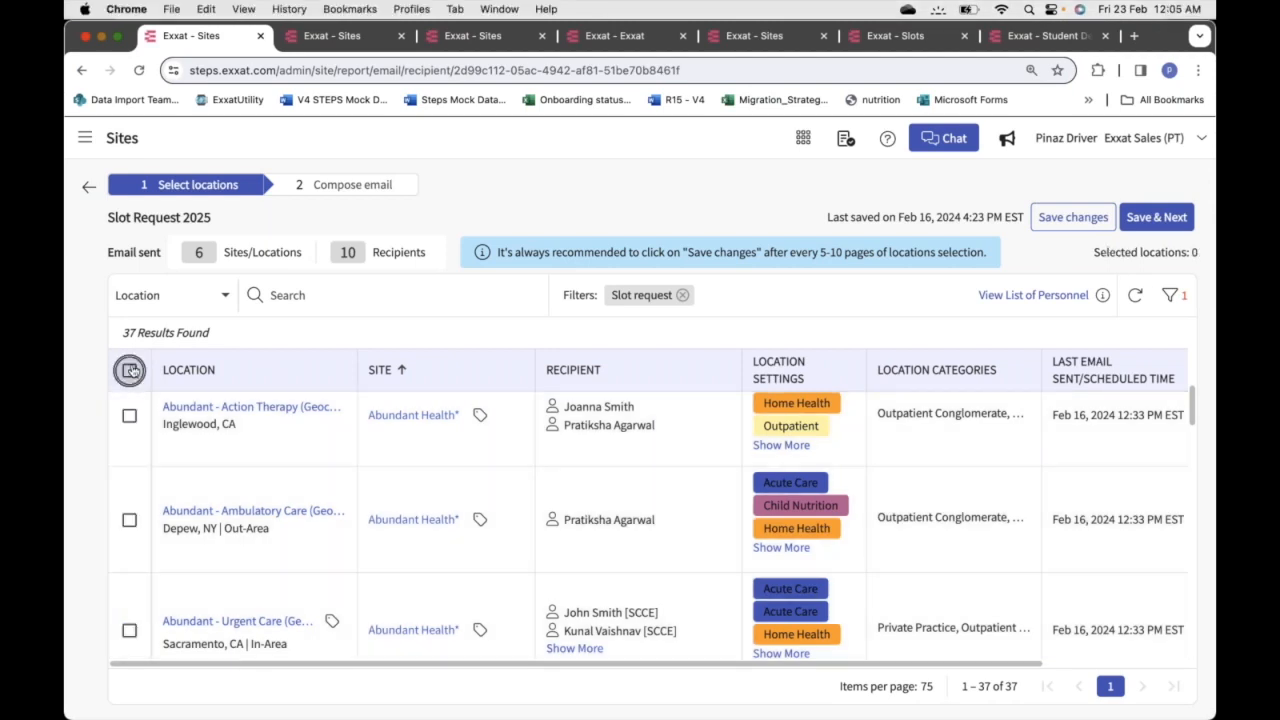
click(130, 372)
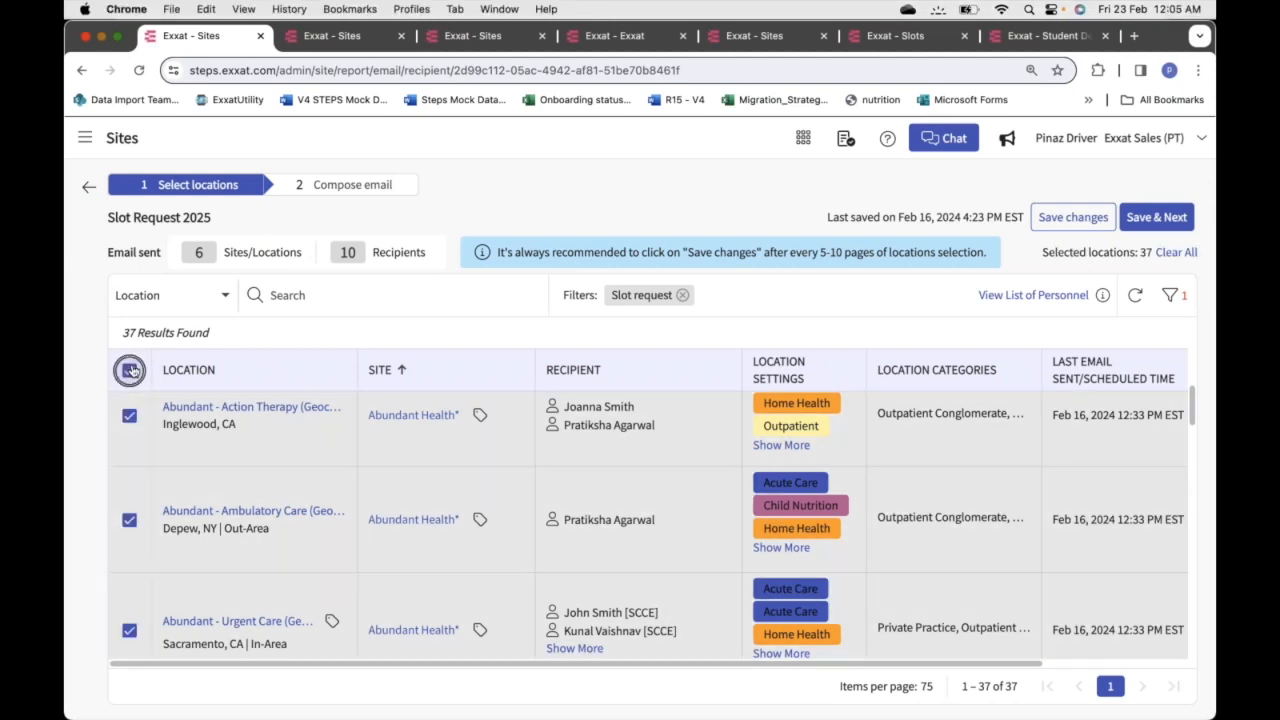
click(1151, 220)
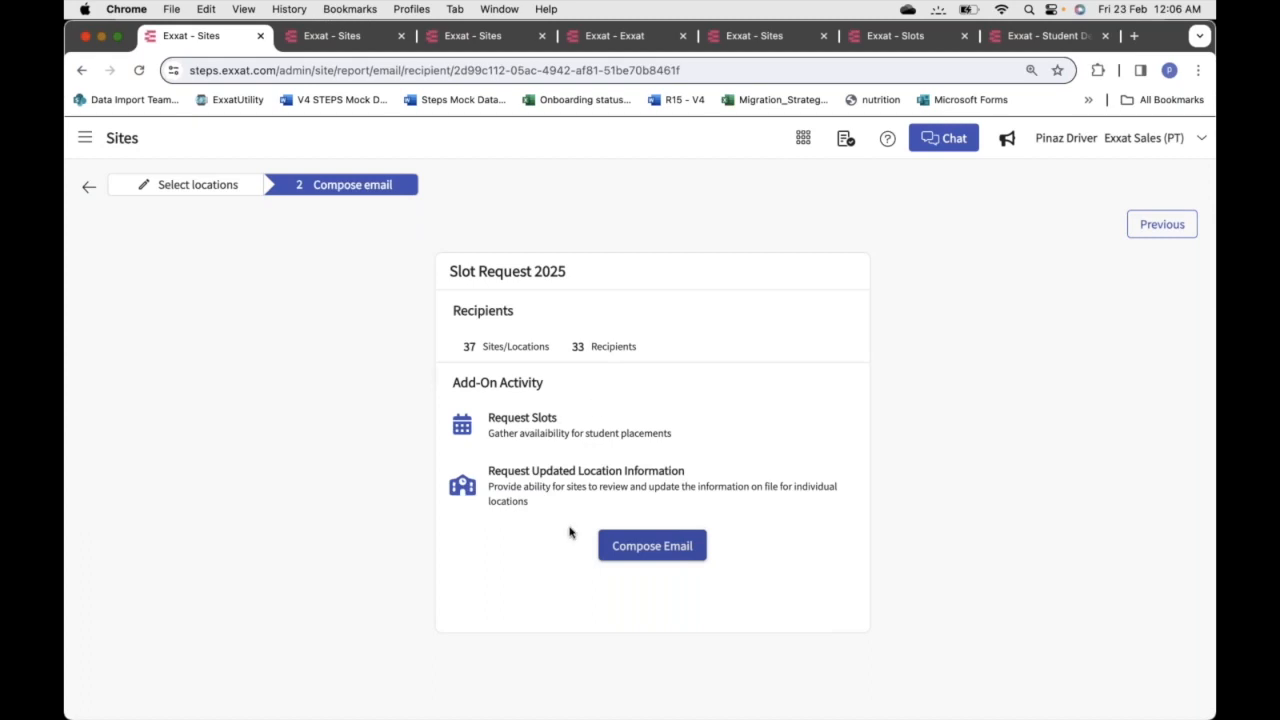
click(651, 544)
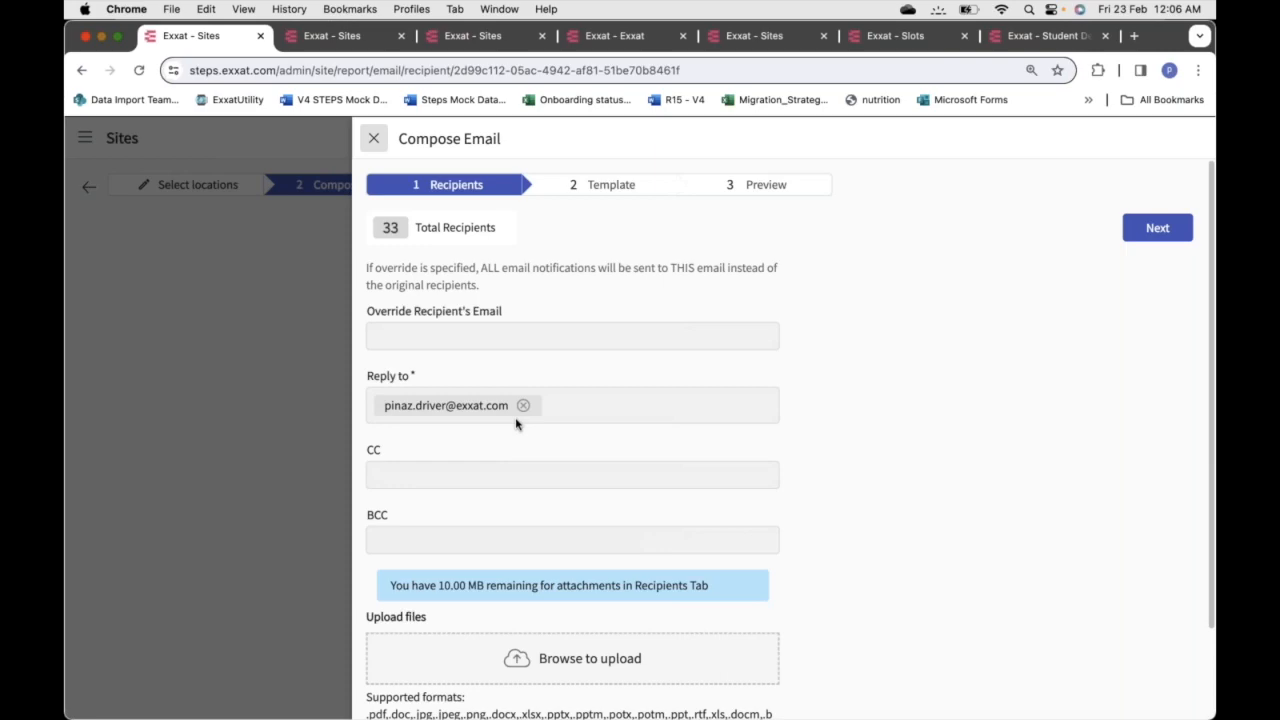
click(374, 142)
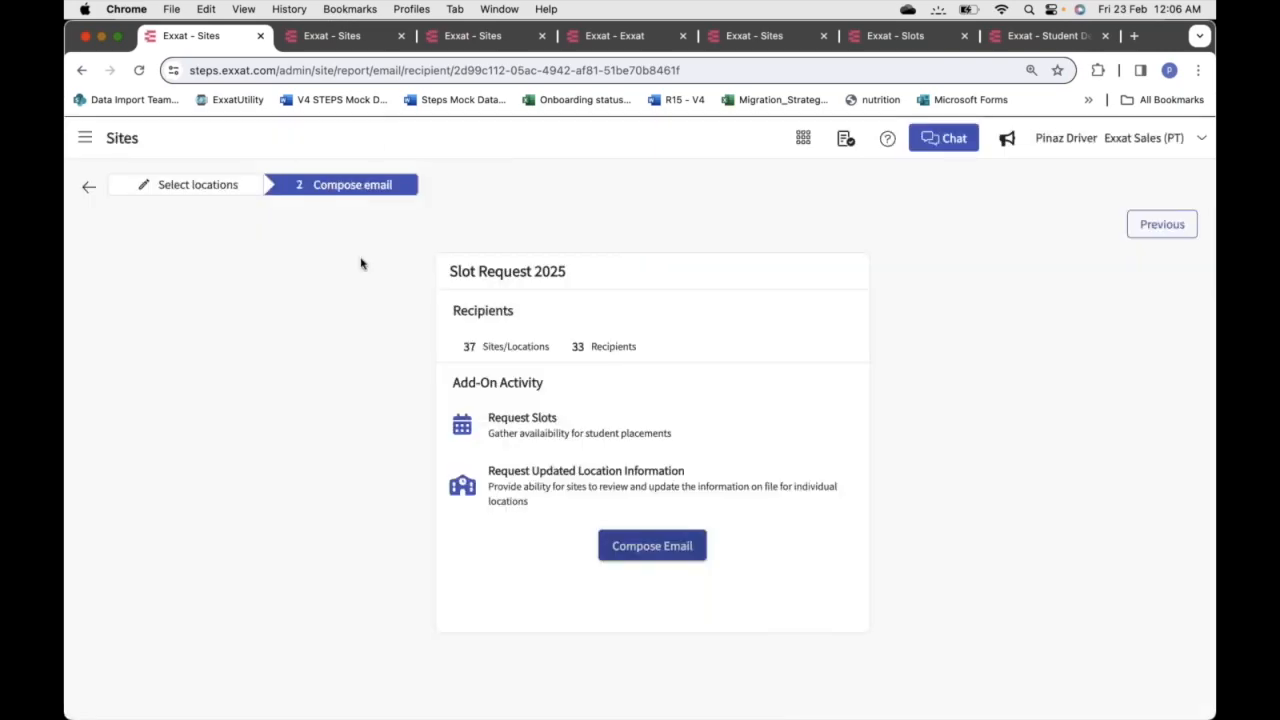
Limit the selection to only the Inglewood, CA location and reopen Compose Email
click(134, 186)
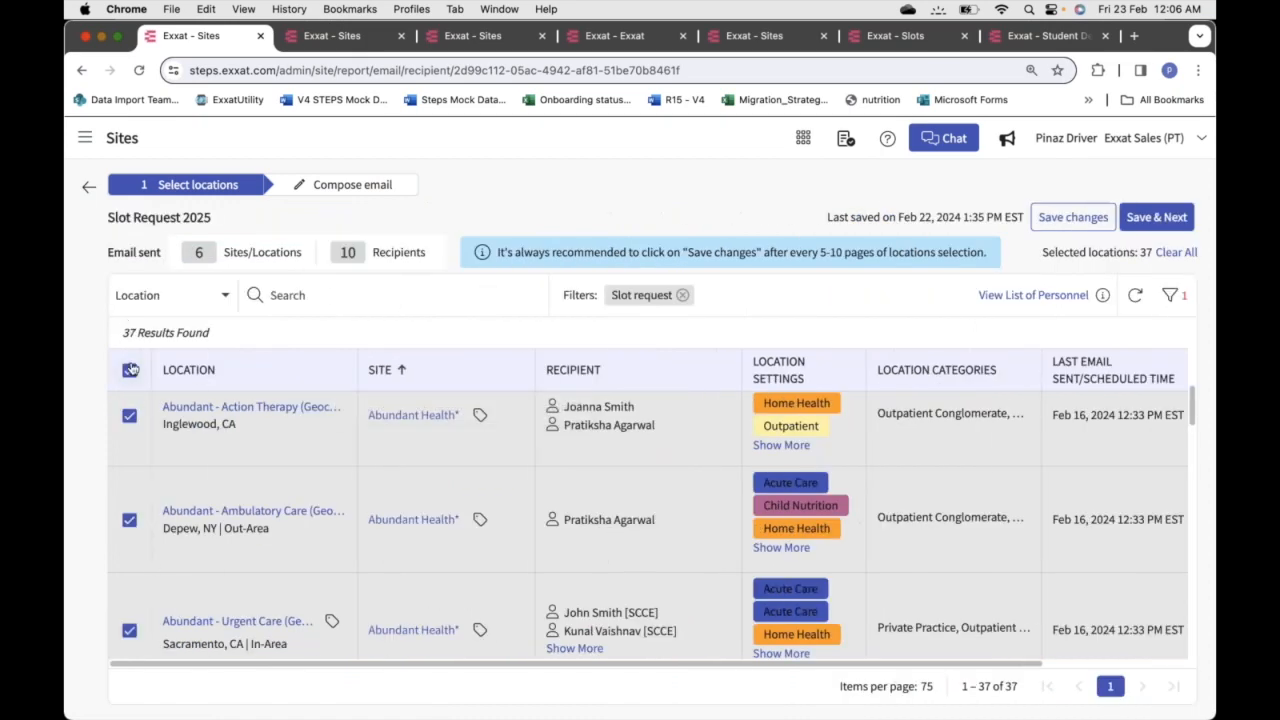
click(130, 373)
click(130, 417)
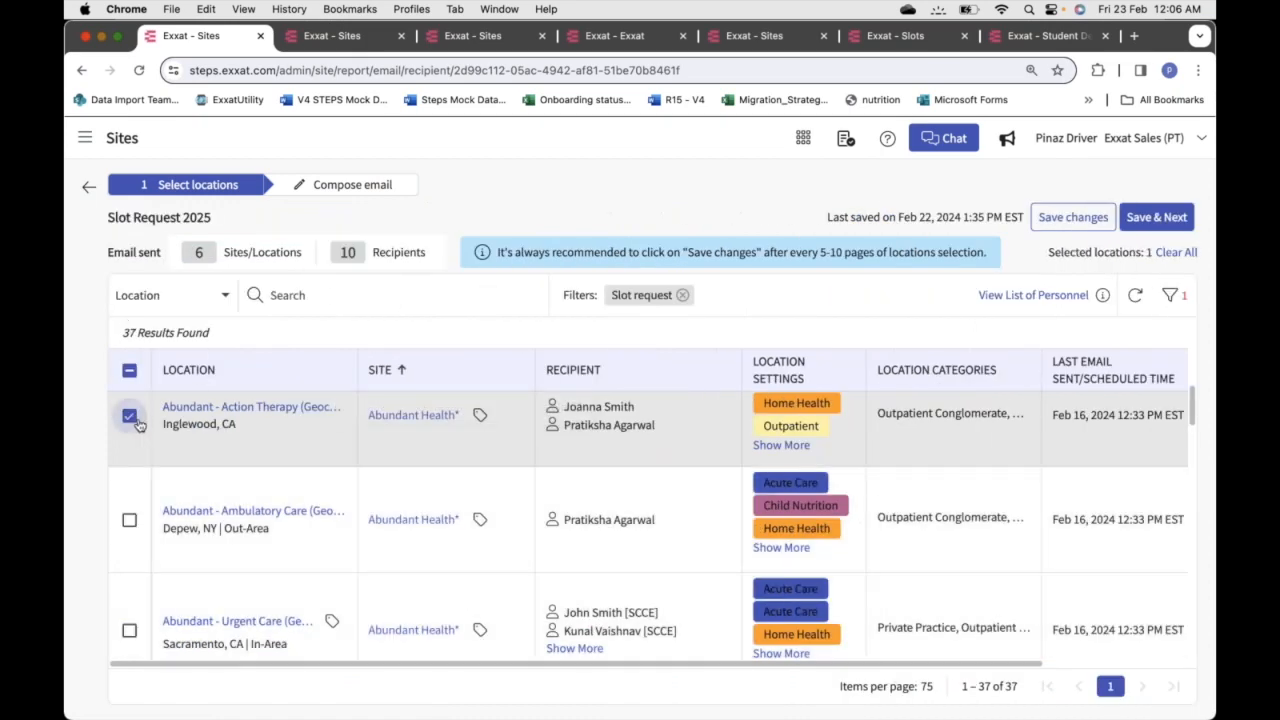
click(1157, 217)
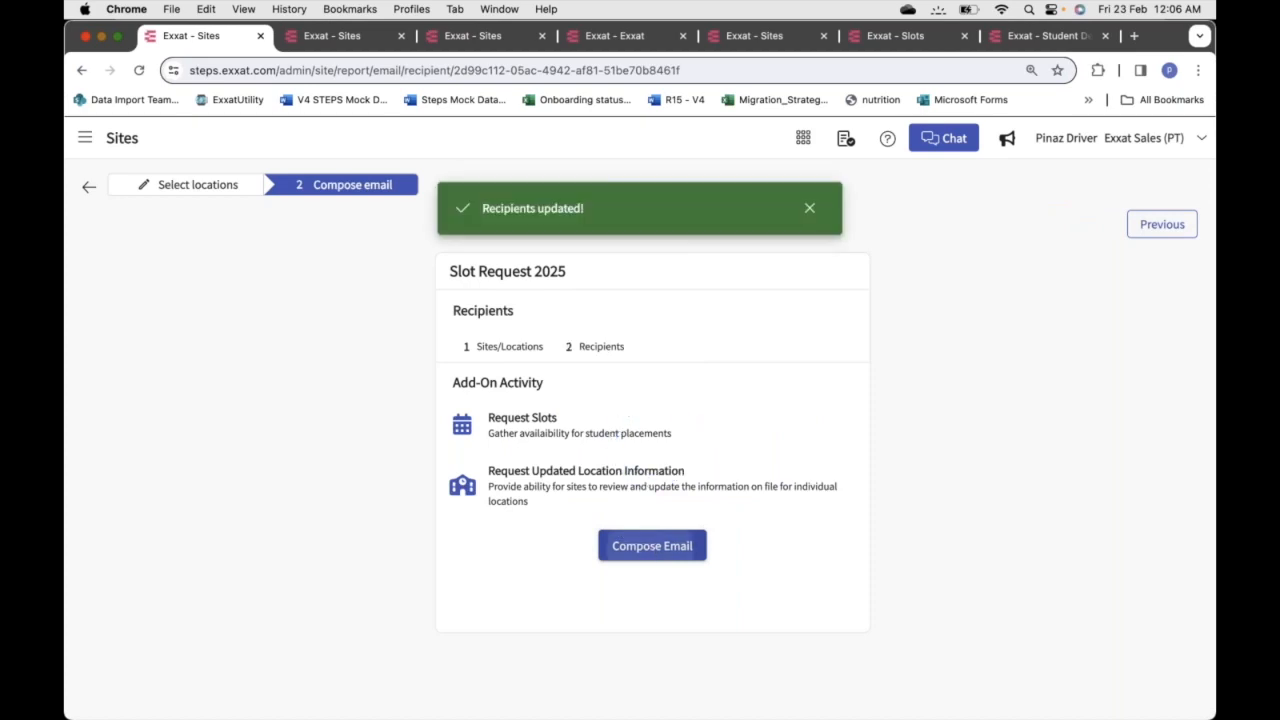
click(651, 546)
click(407, 331)
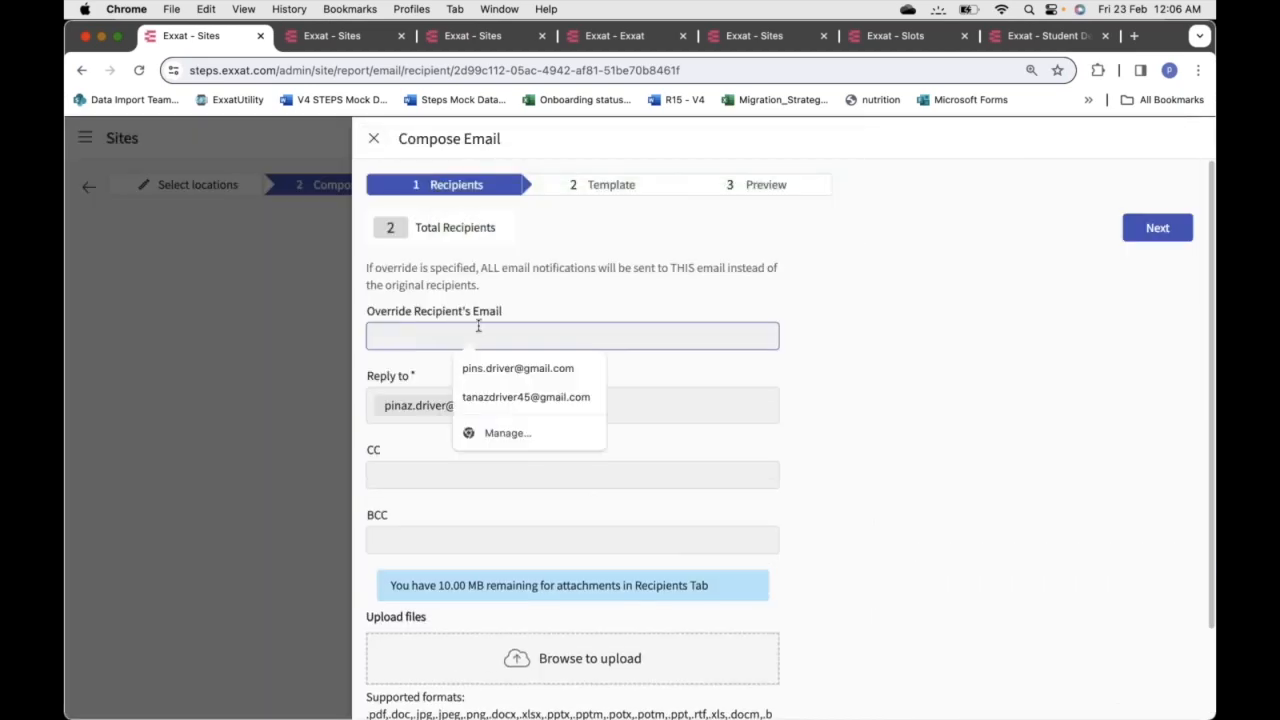
Leave the Override Recipient's Email blank for both recipients and continue to the Template step
click(579, 305)
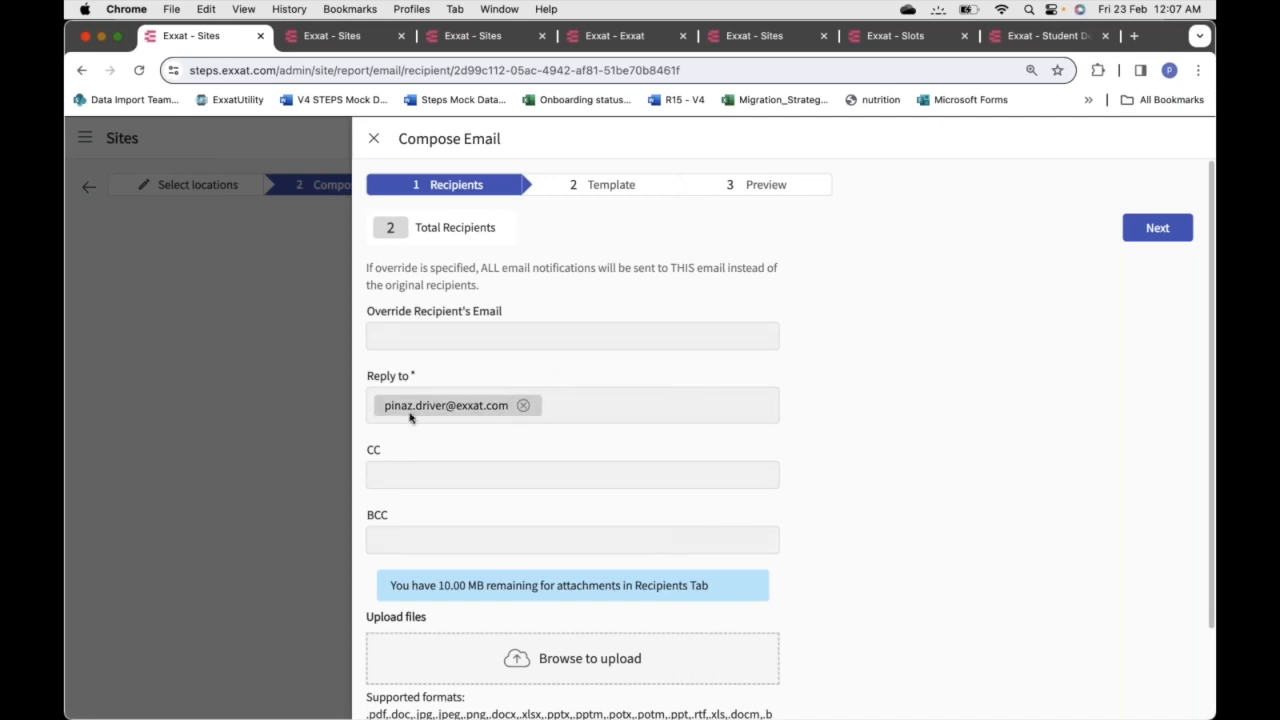
scroll(498, 433, down, 2)
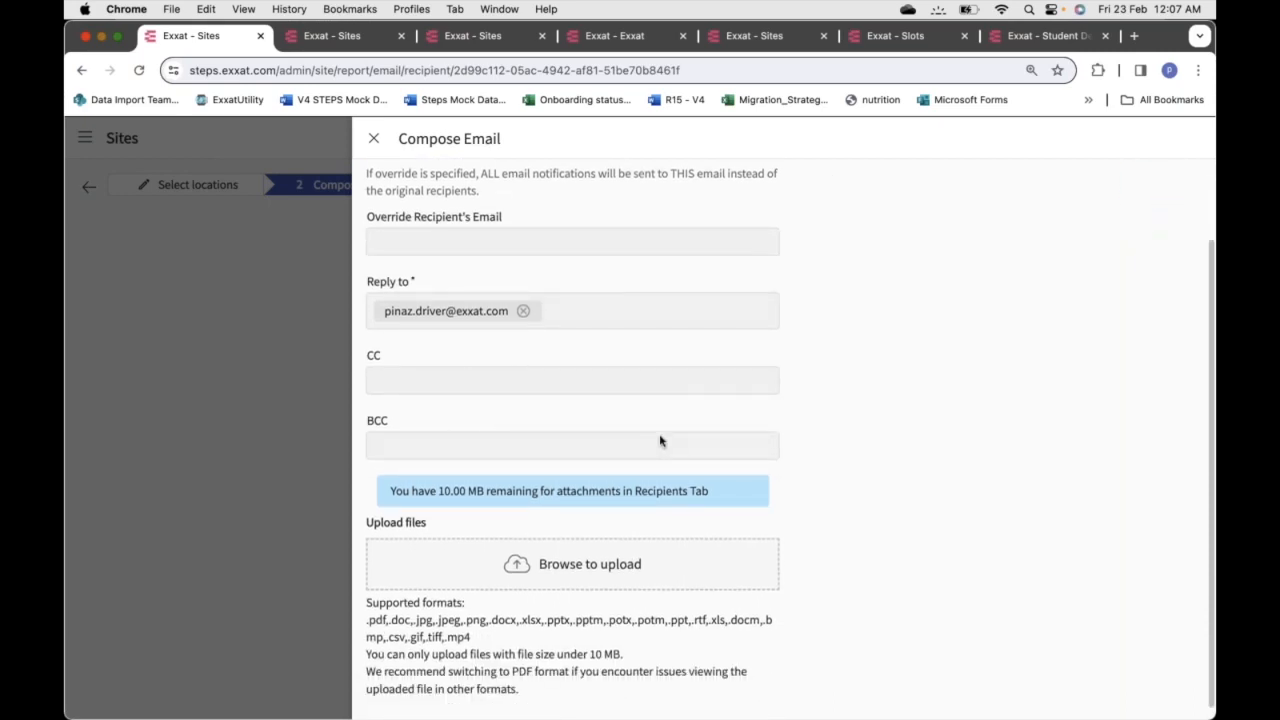
scroll(660, 441, down, 1)
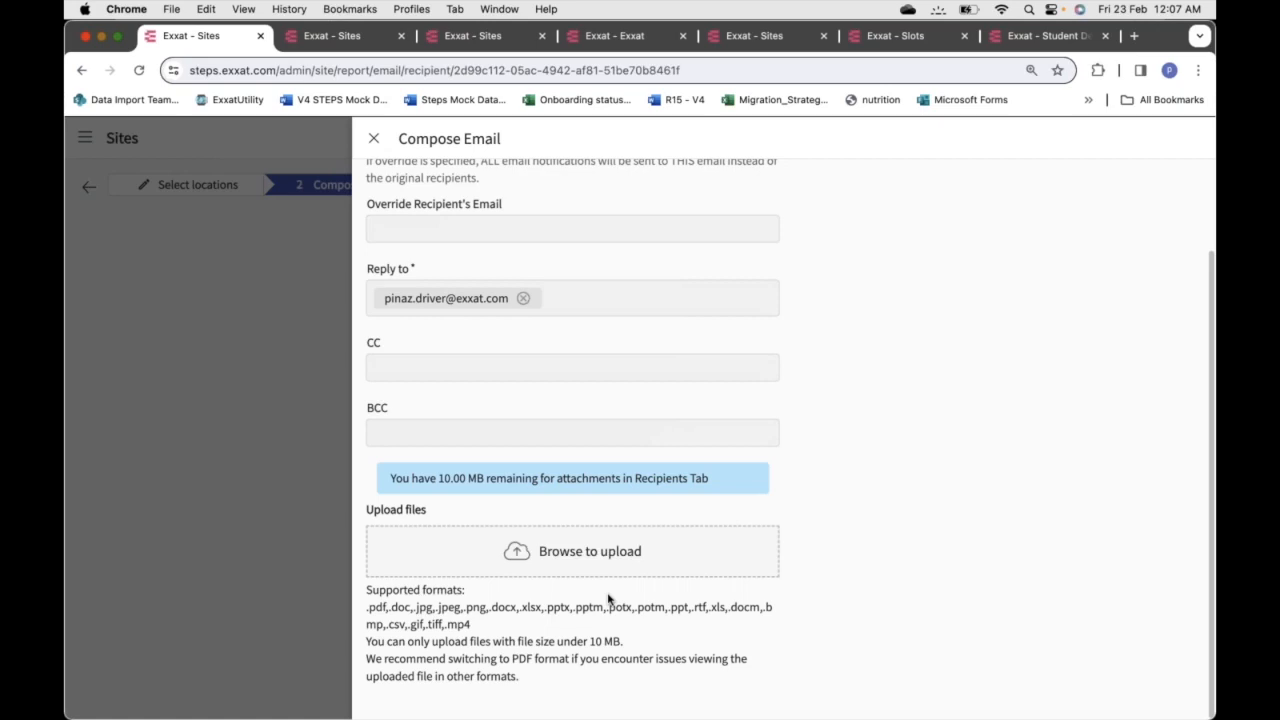
scroll(608, 598, up, 2)
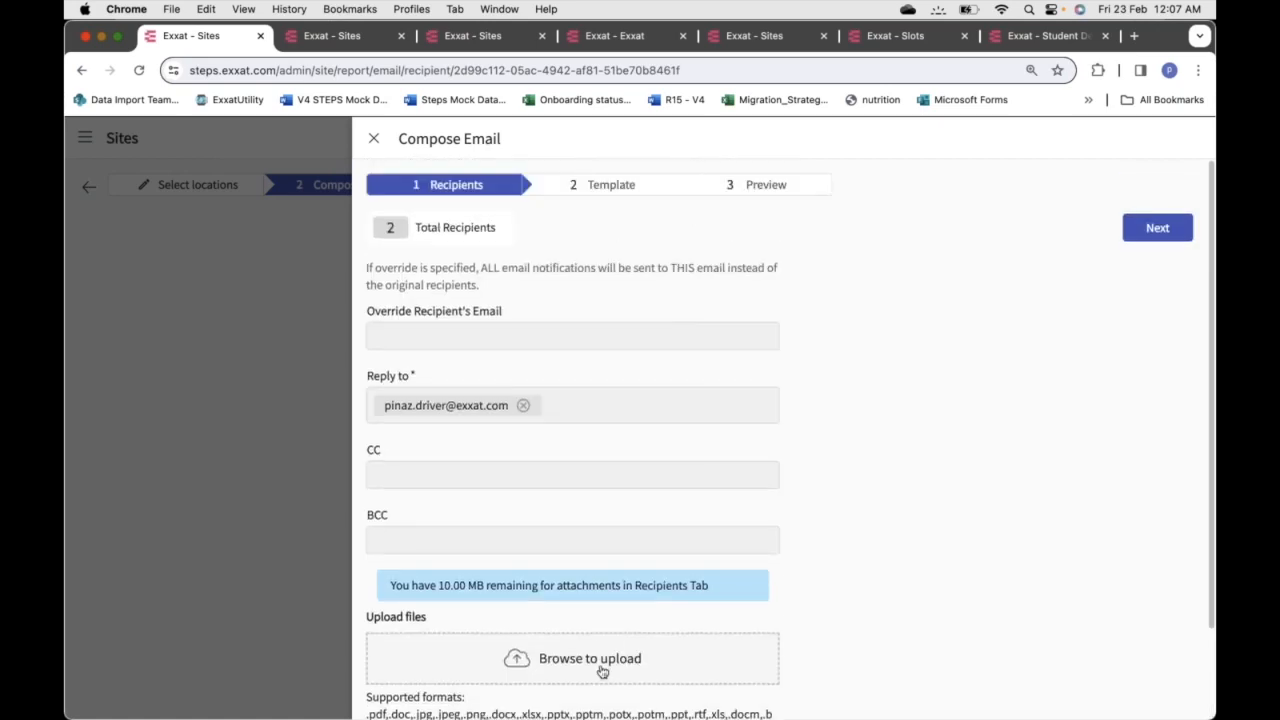
click(1157, 229)
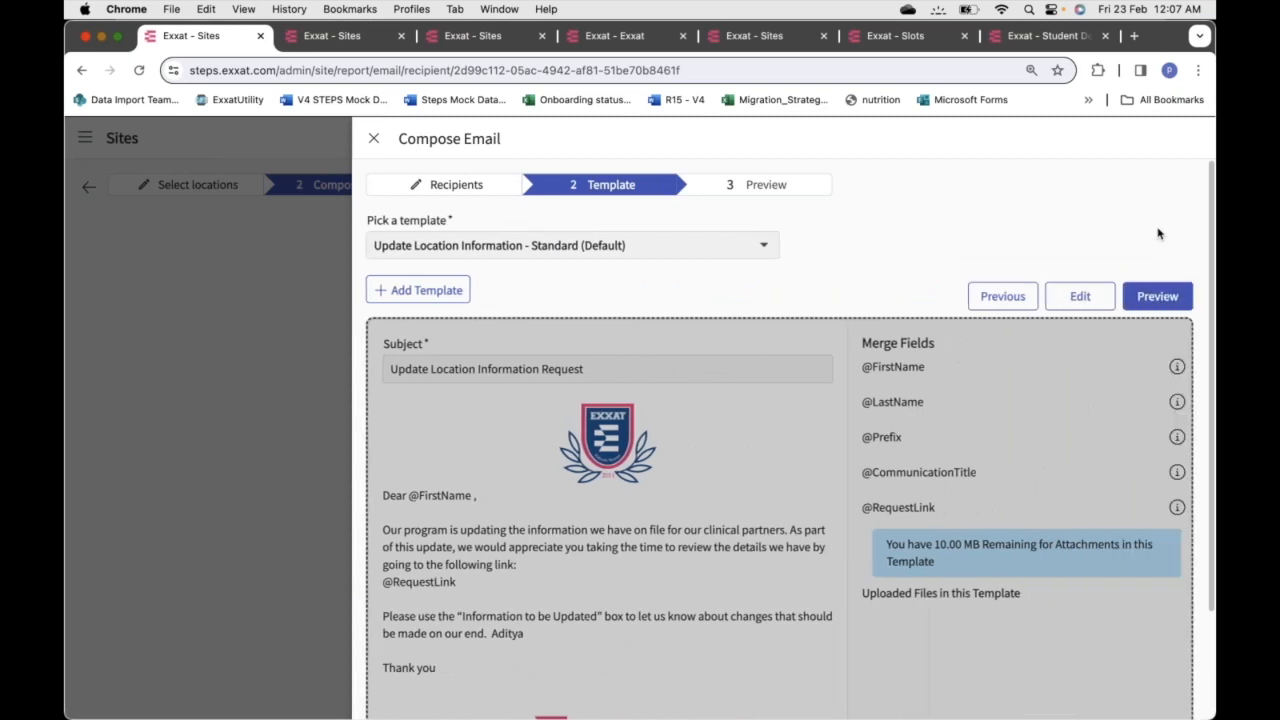
Pick the Standard template and review its clinical internships email body
click(652, 255)
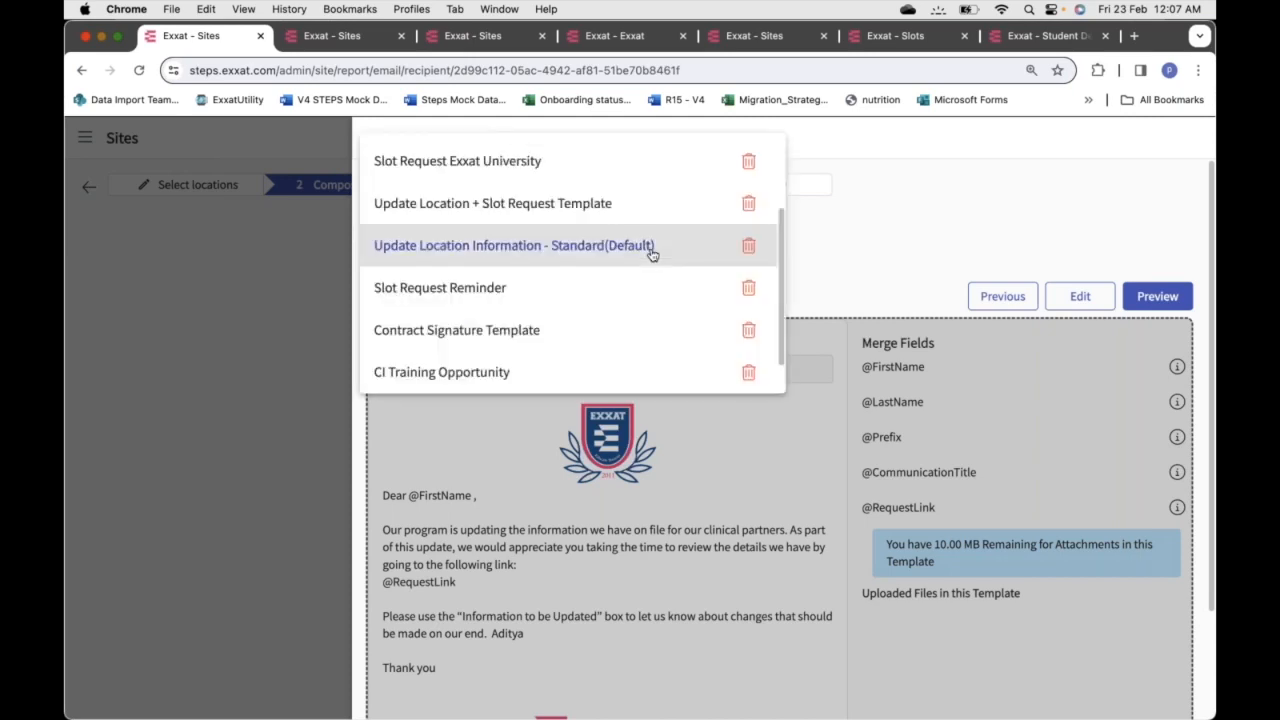
scroll(650, 257, down, 1)
click(455, 383)
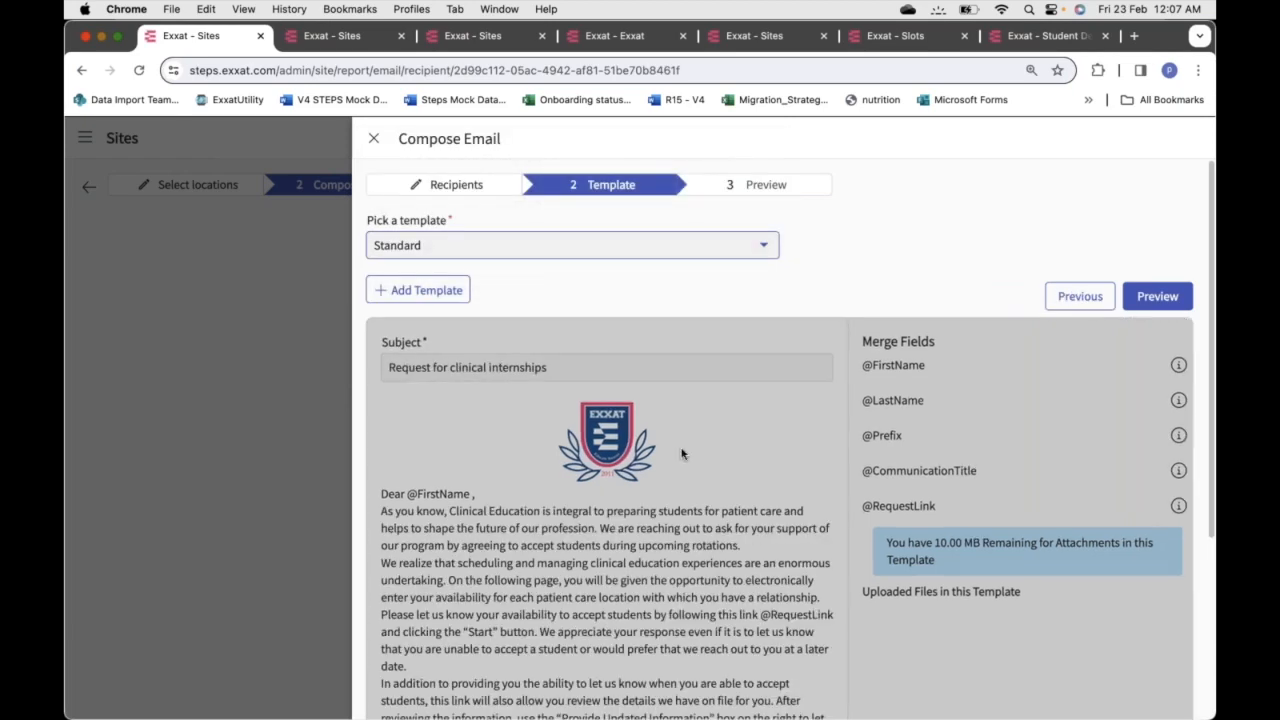
scroll(683, 453, down, 2)
scroll(683, 453, down, 2)
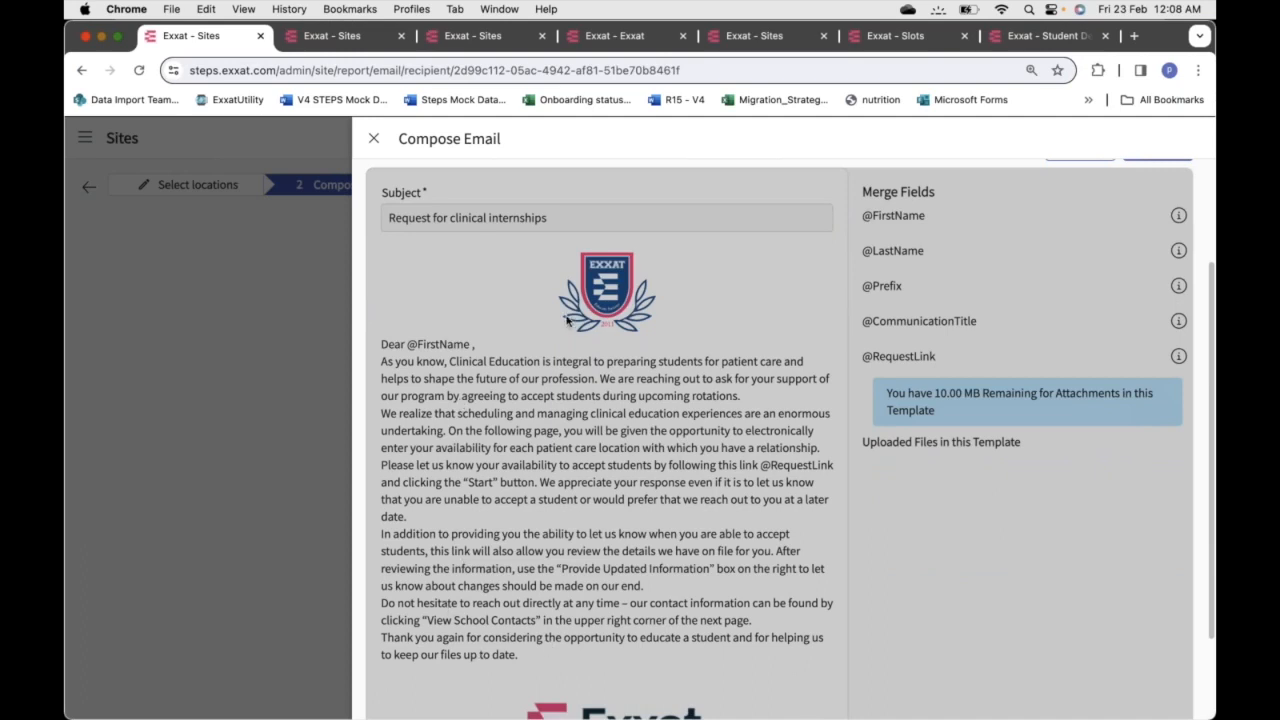
scroll(566, 320, up, 4)
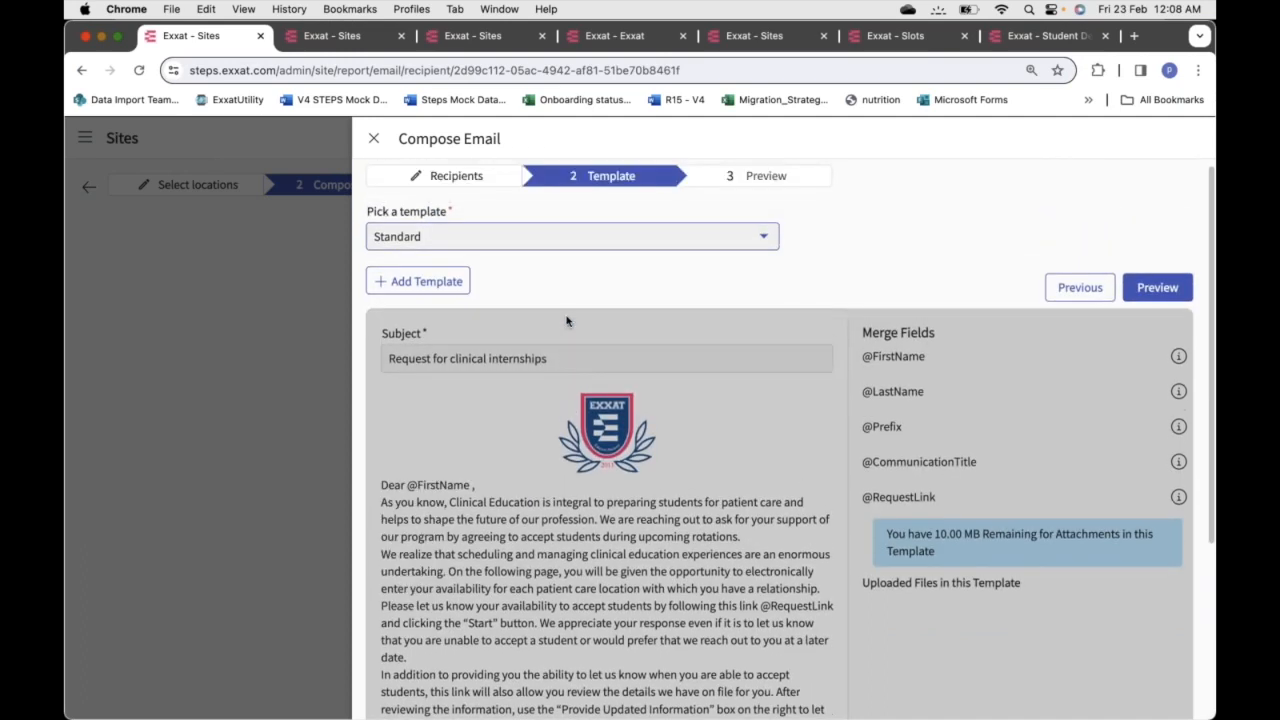
click(404, 284)
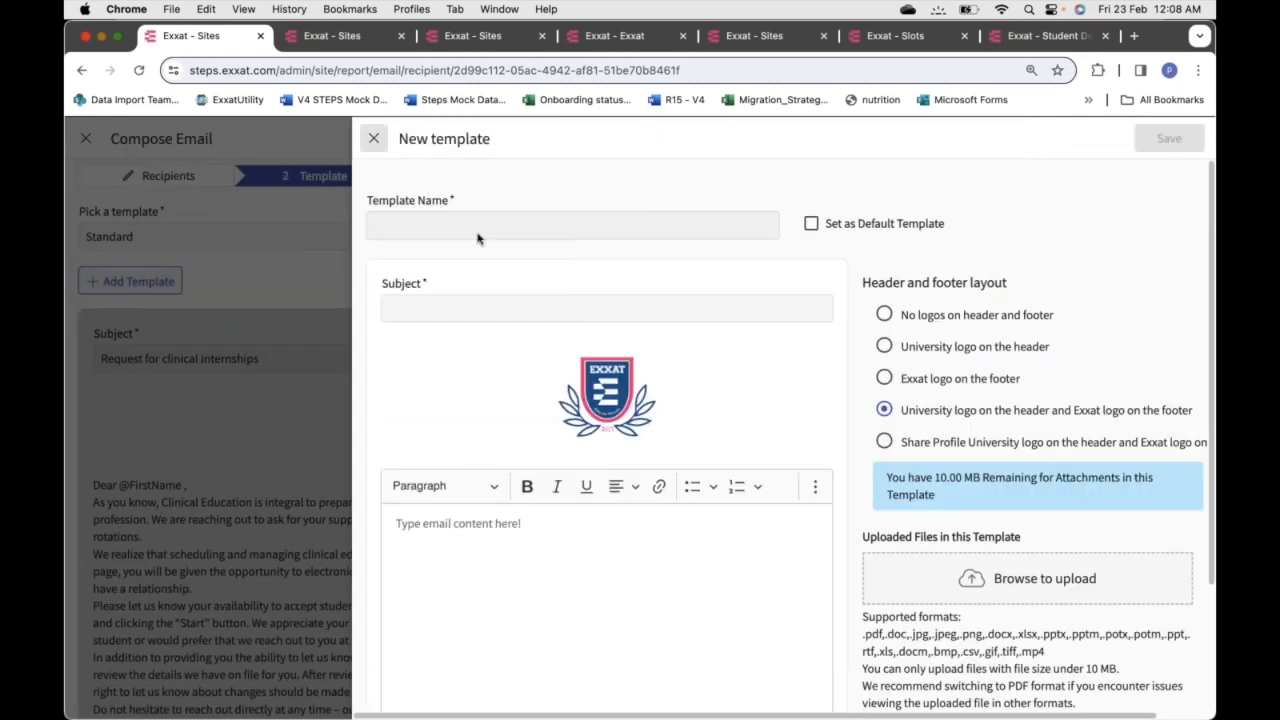
click(462, 222)
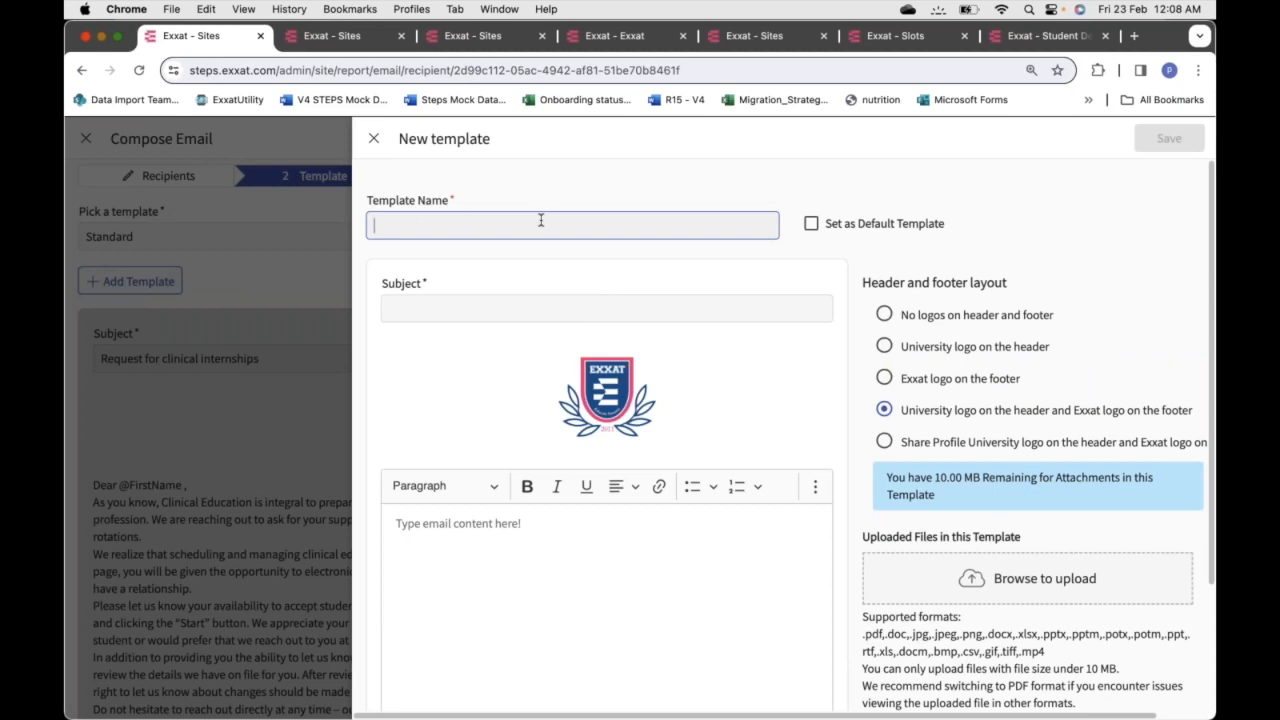
click(511, 312)
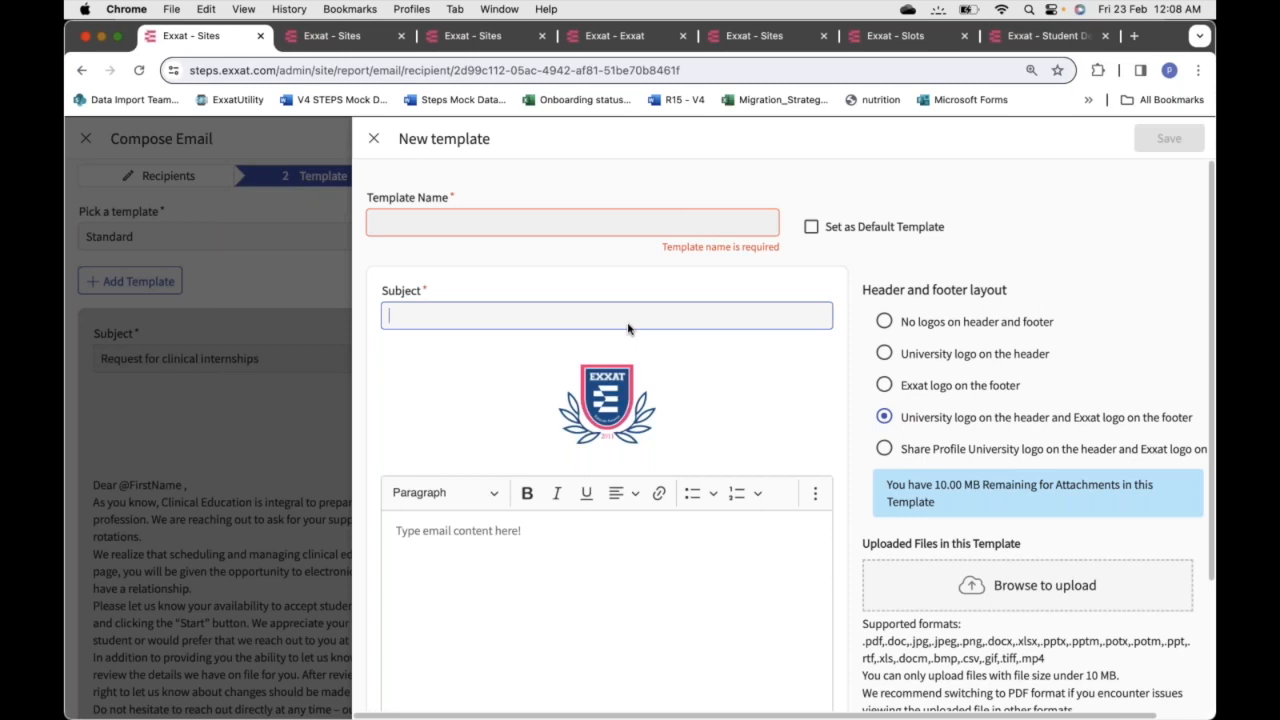
click(507, 553)
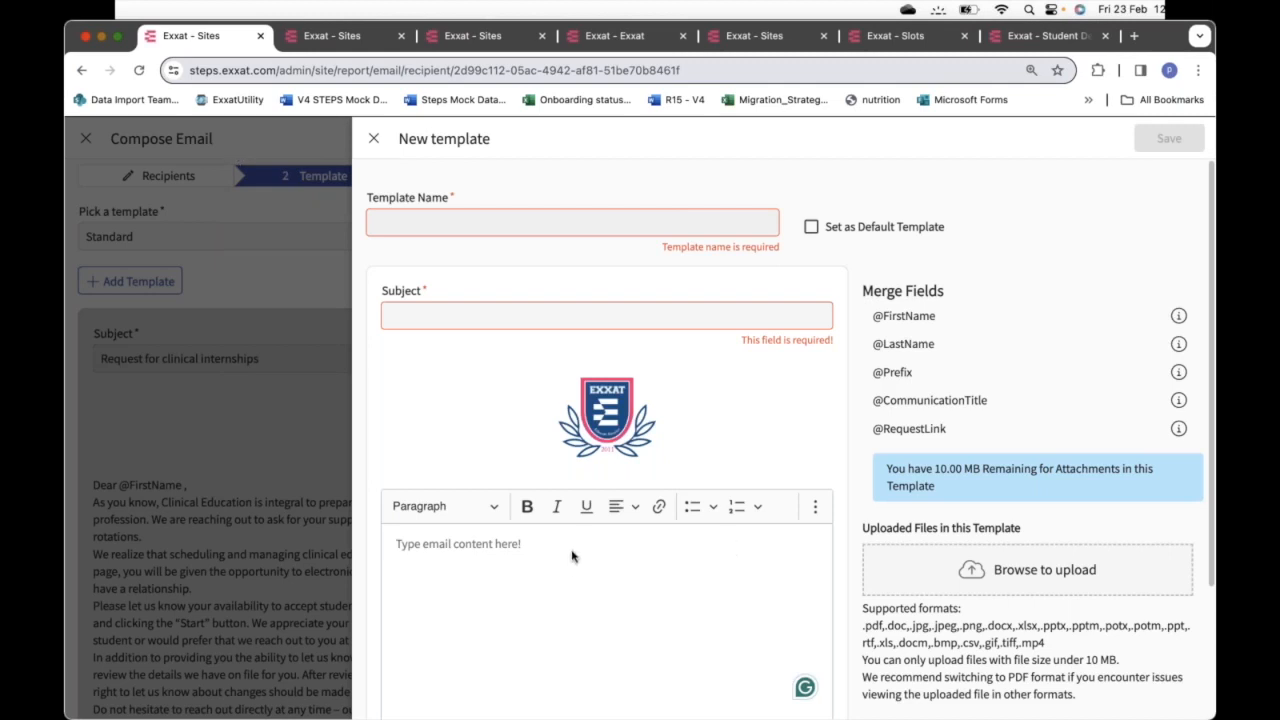
text(hello)
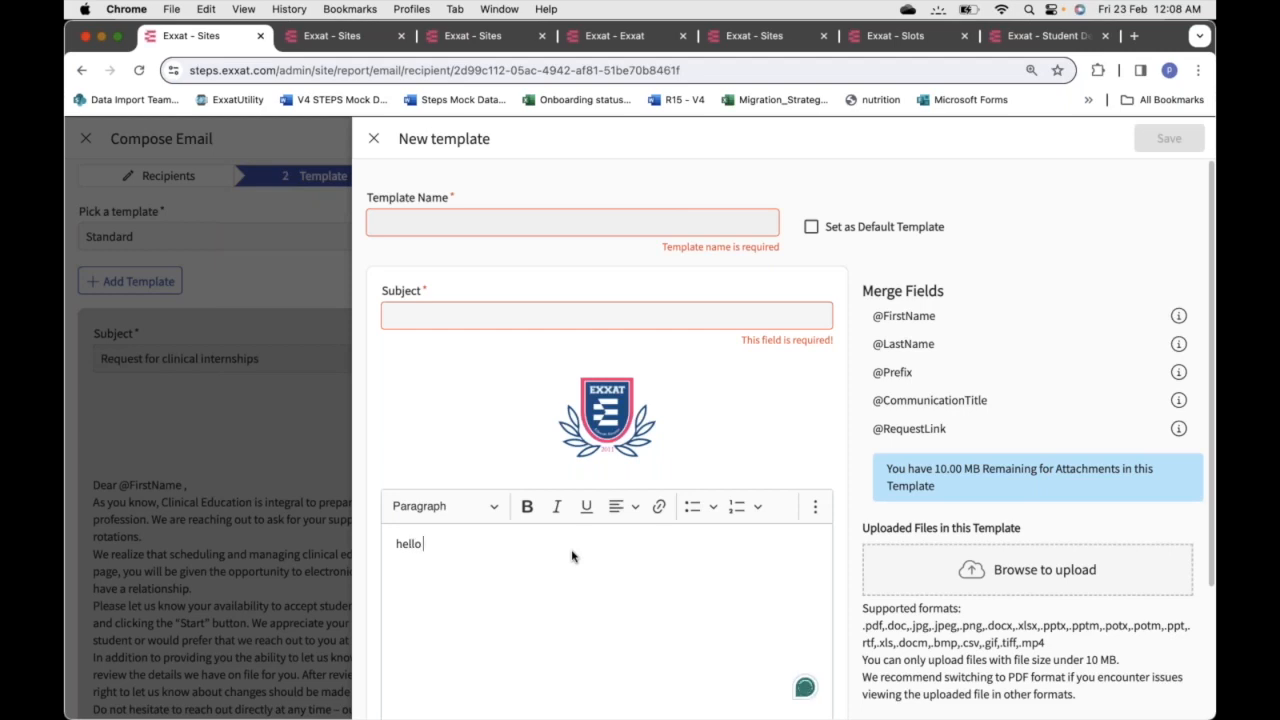
text( @)
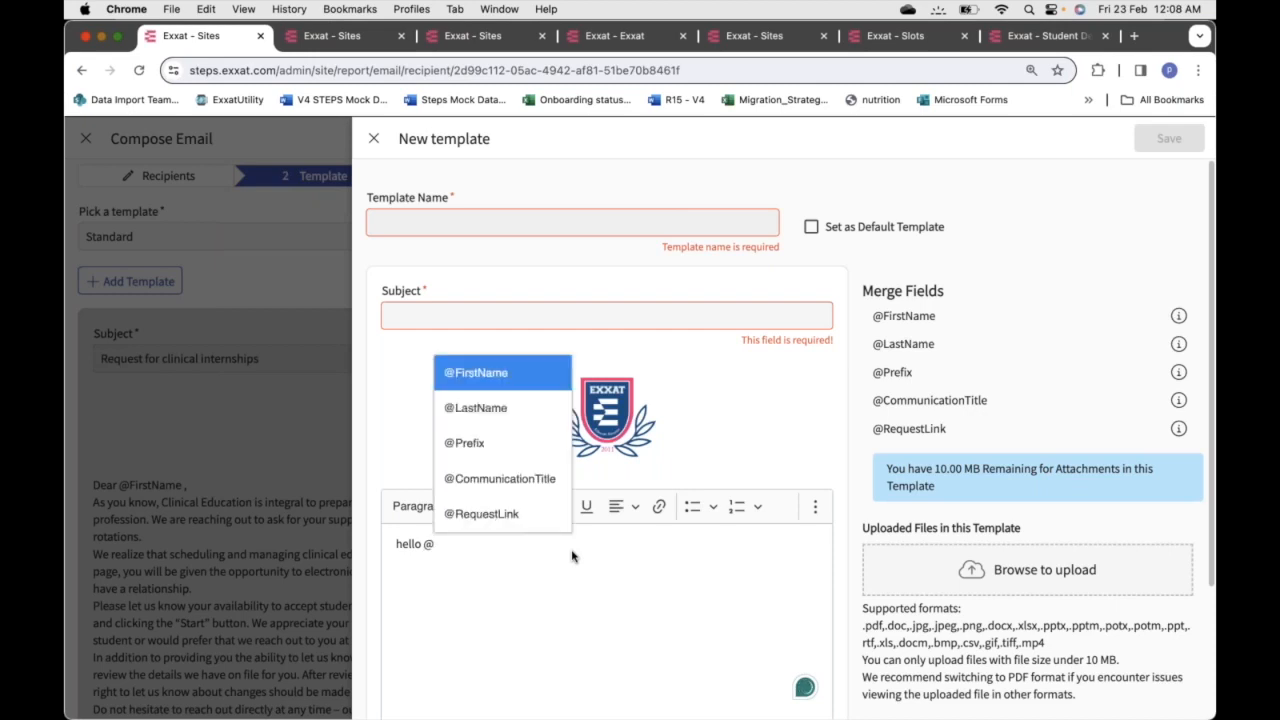
click(488, 378)
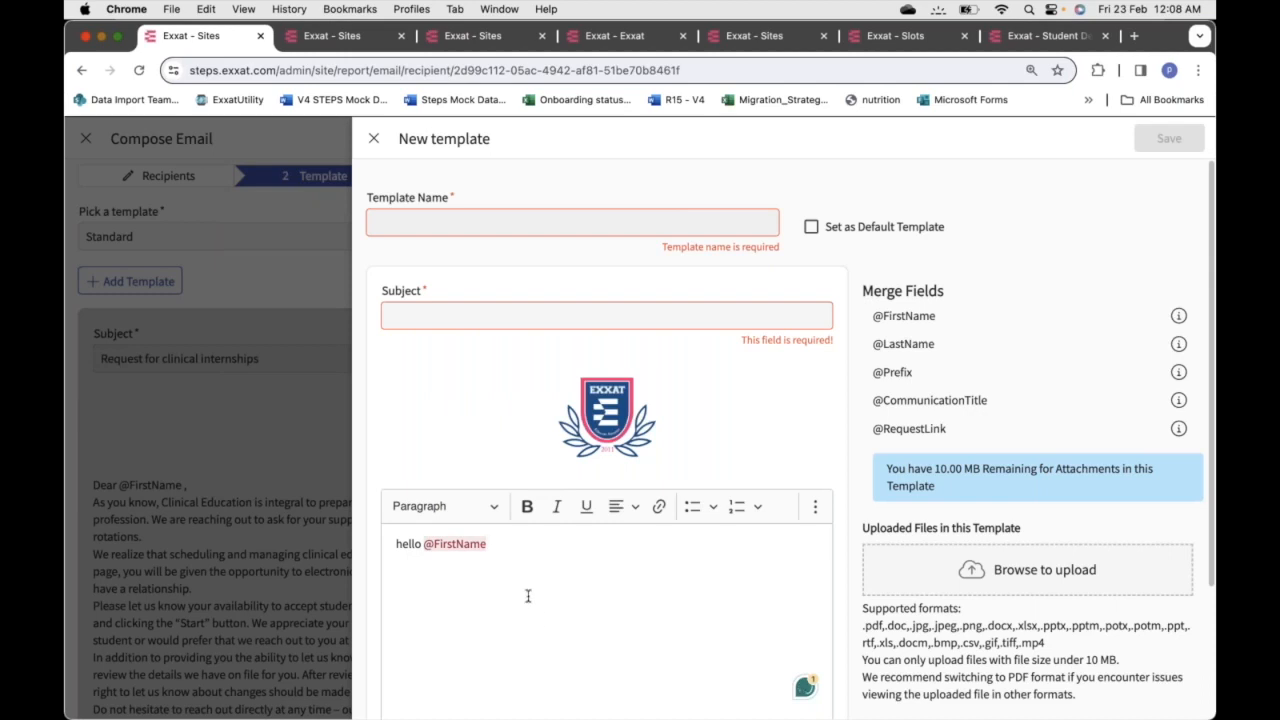
click(497, 548)
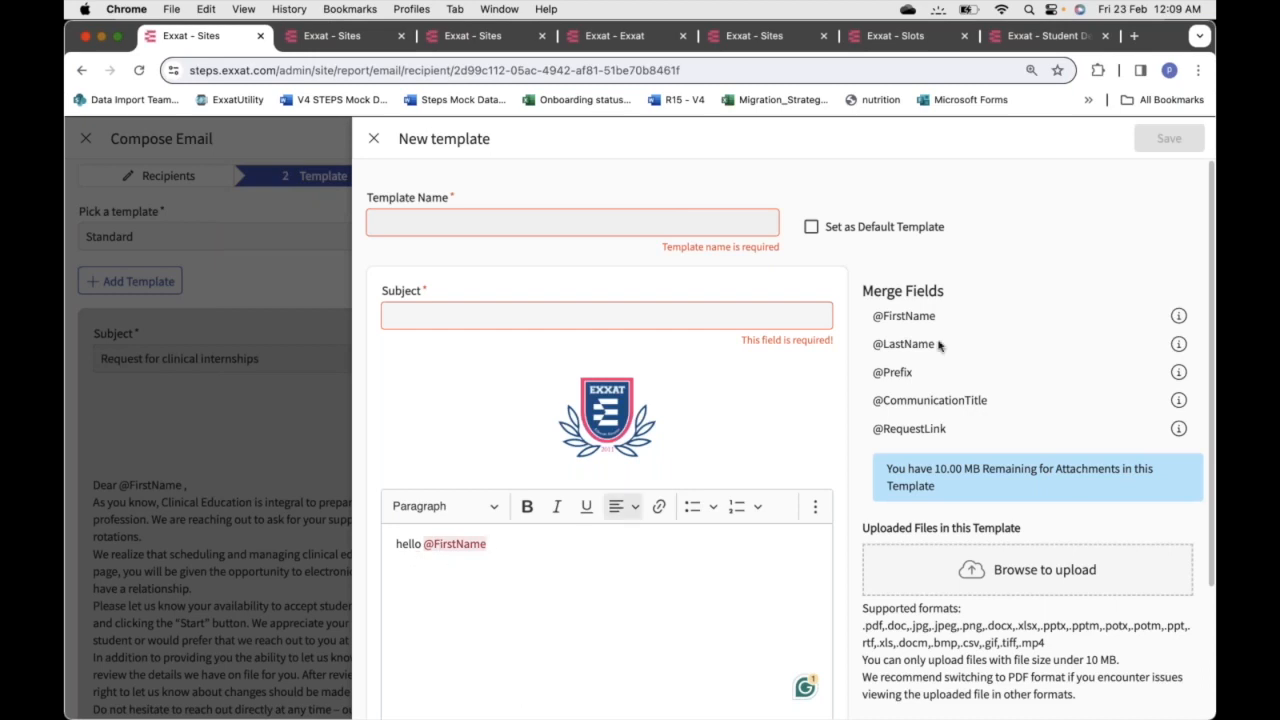
drag(935, 316, 865, 322)
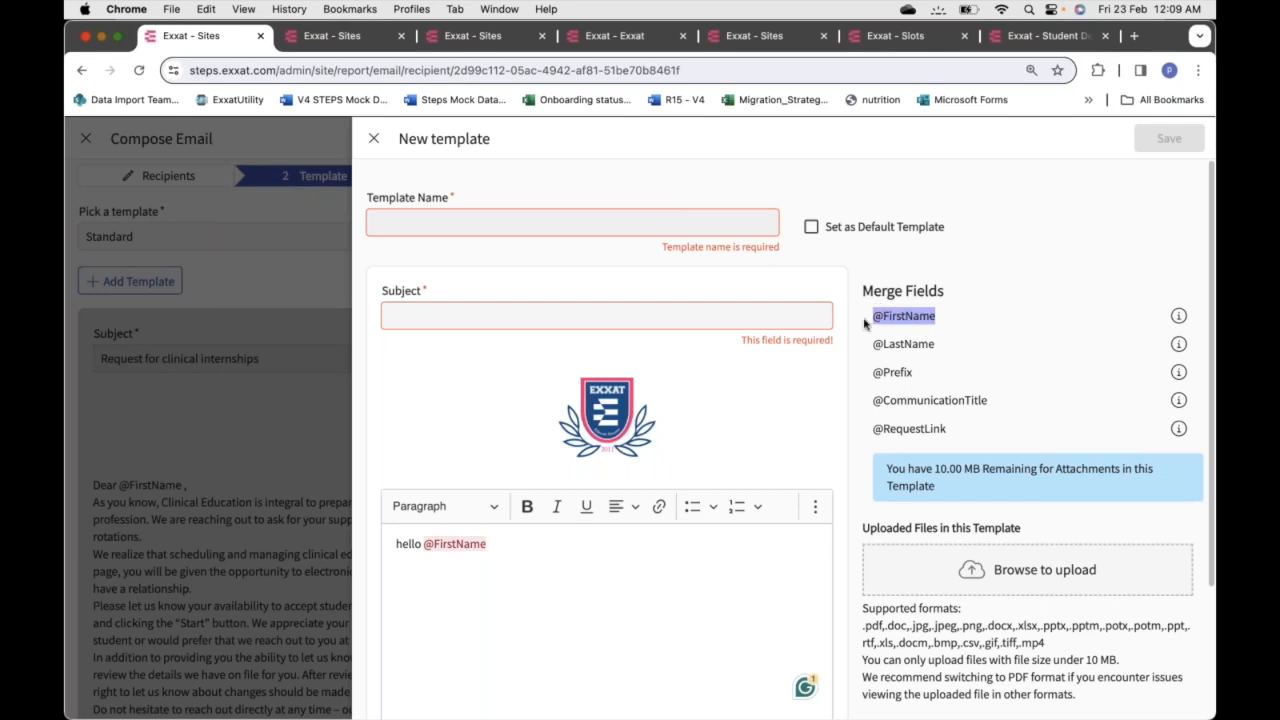
click(517, 568)
scroll(509, 614, down, 3)
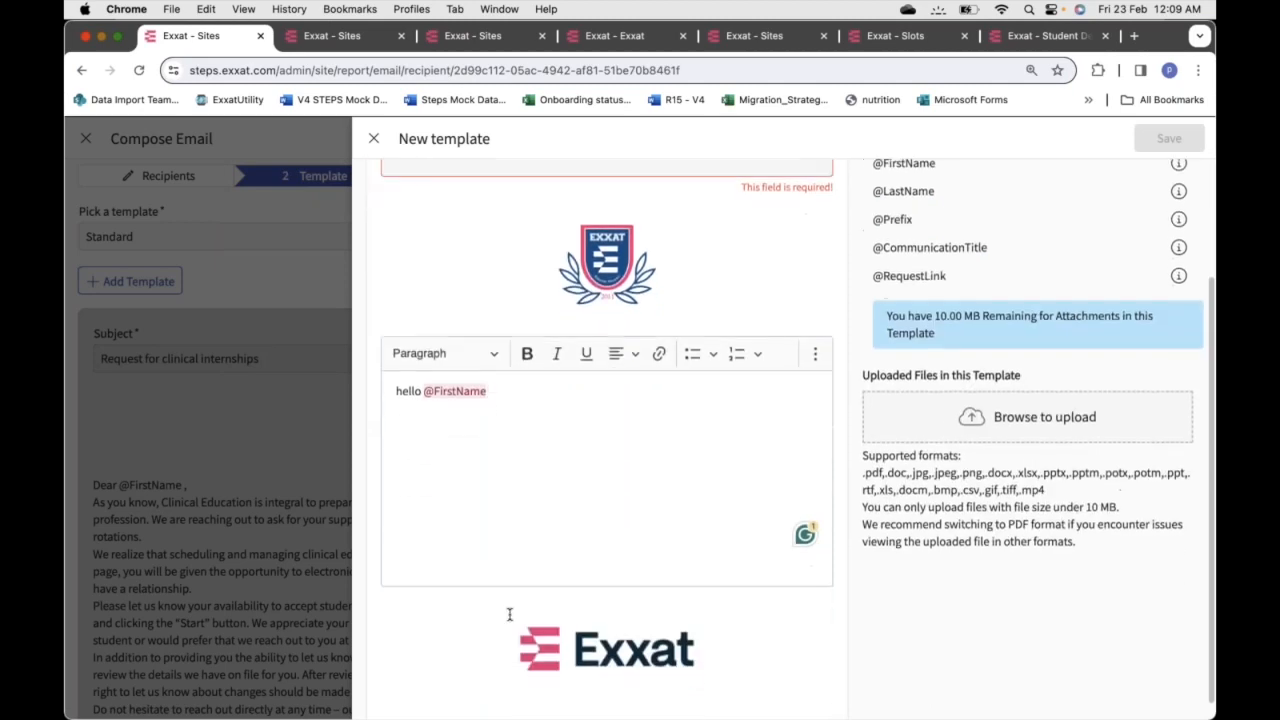
scroll(528, 488, up, 3)
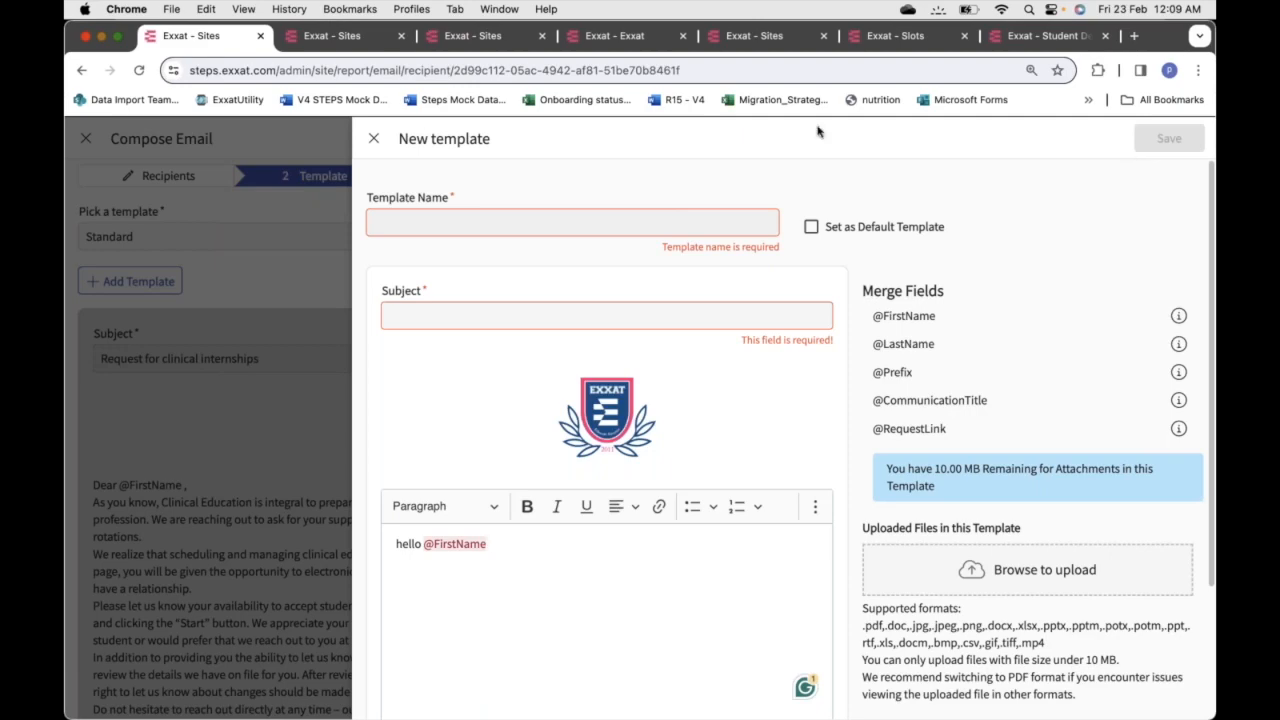
click(374, 138)
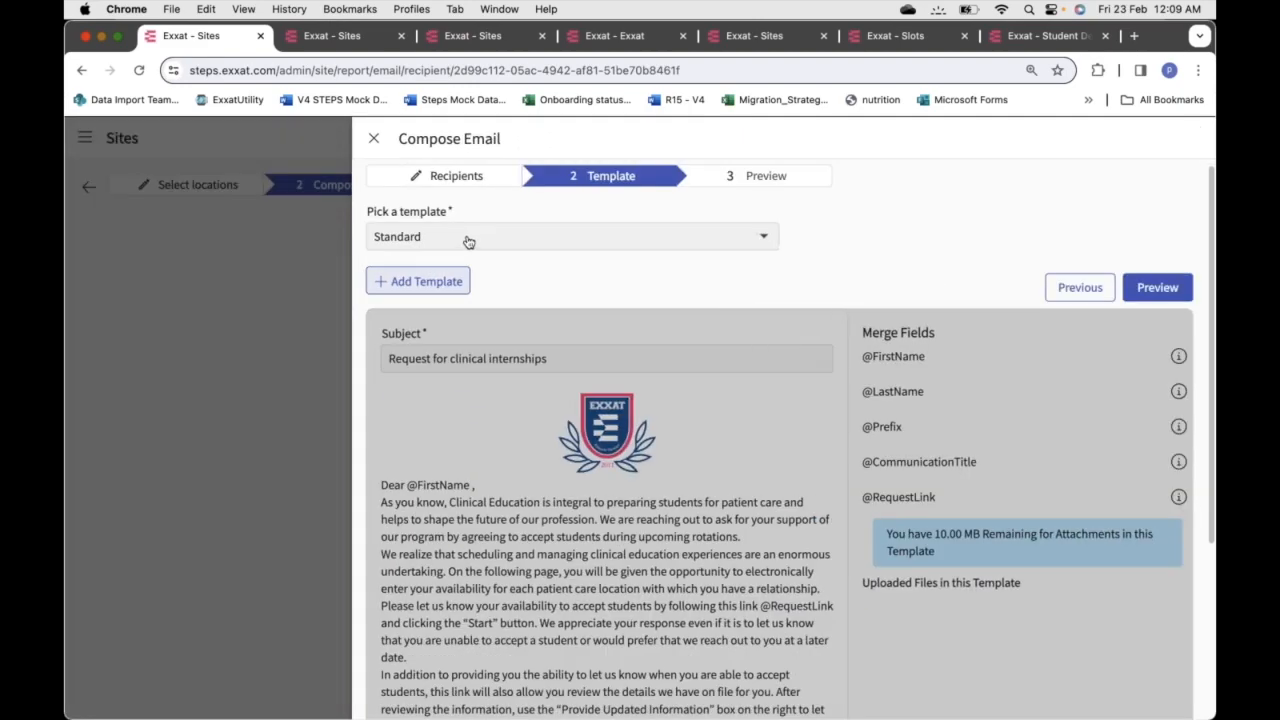
Confirm Update Location + Slot Request Template as the chosen email template
click(468, 243)
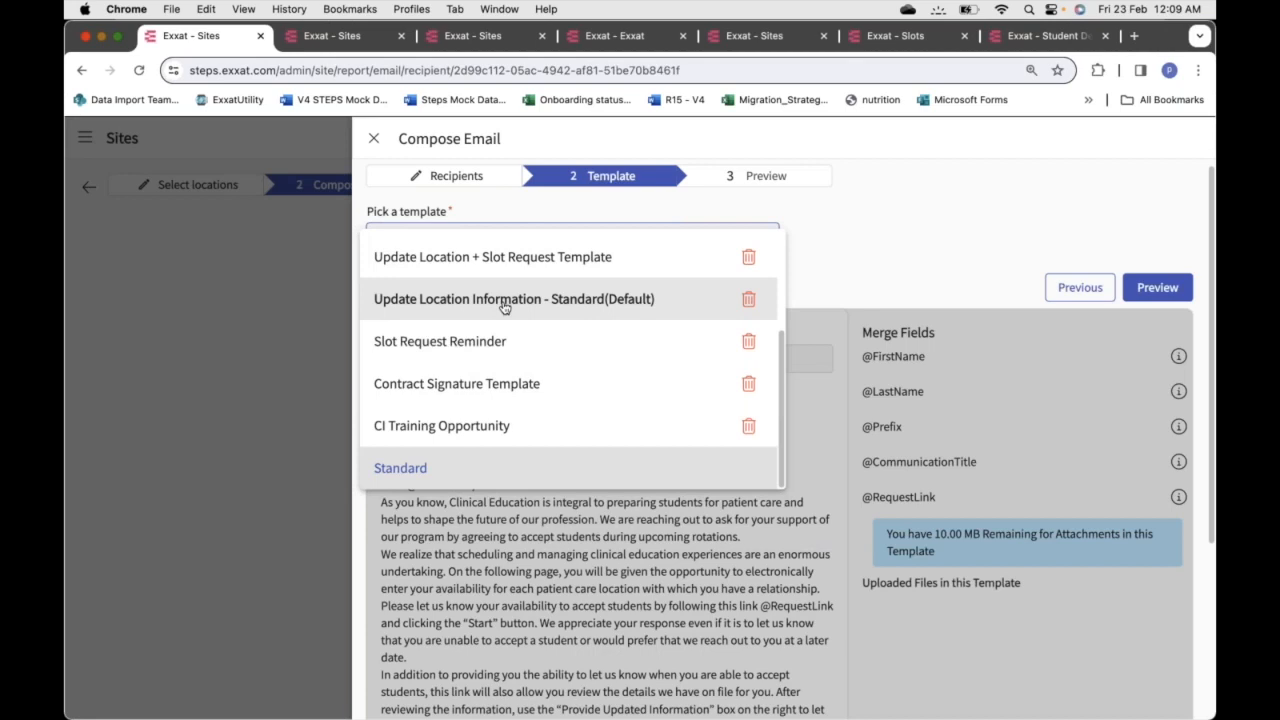
click(506, 259)
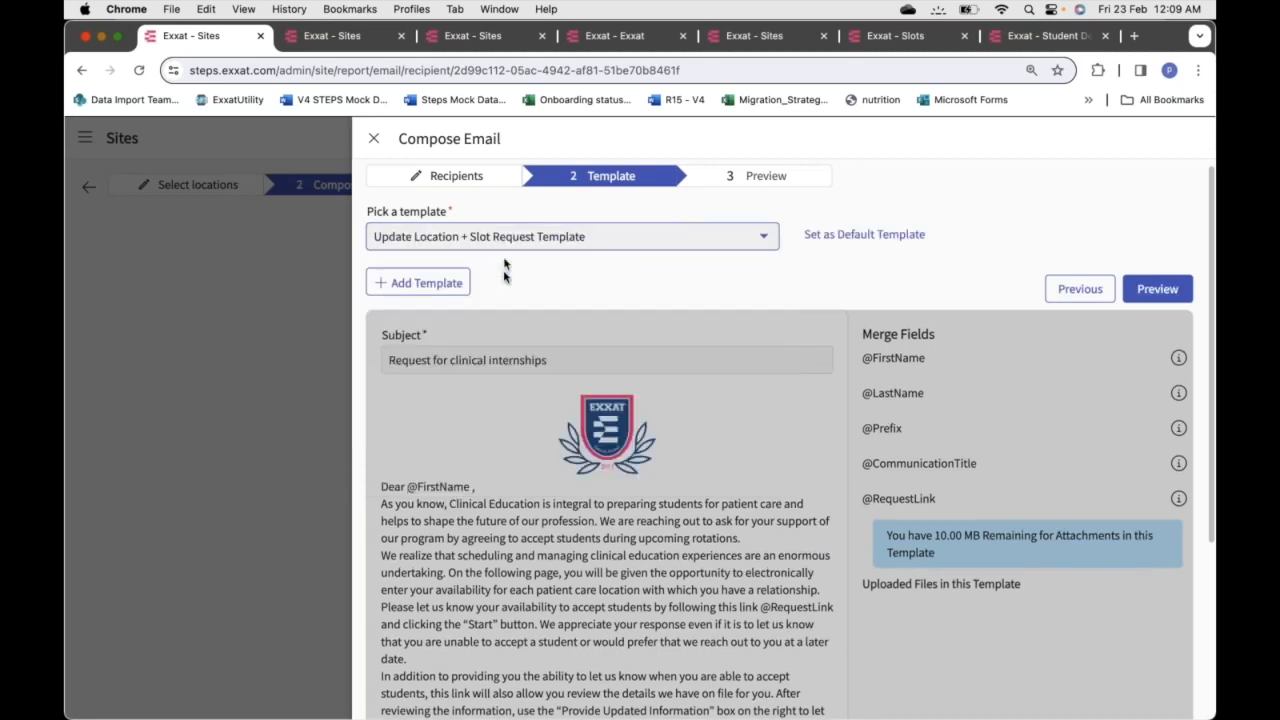
scroll(643, 314, down, 2)
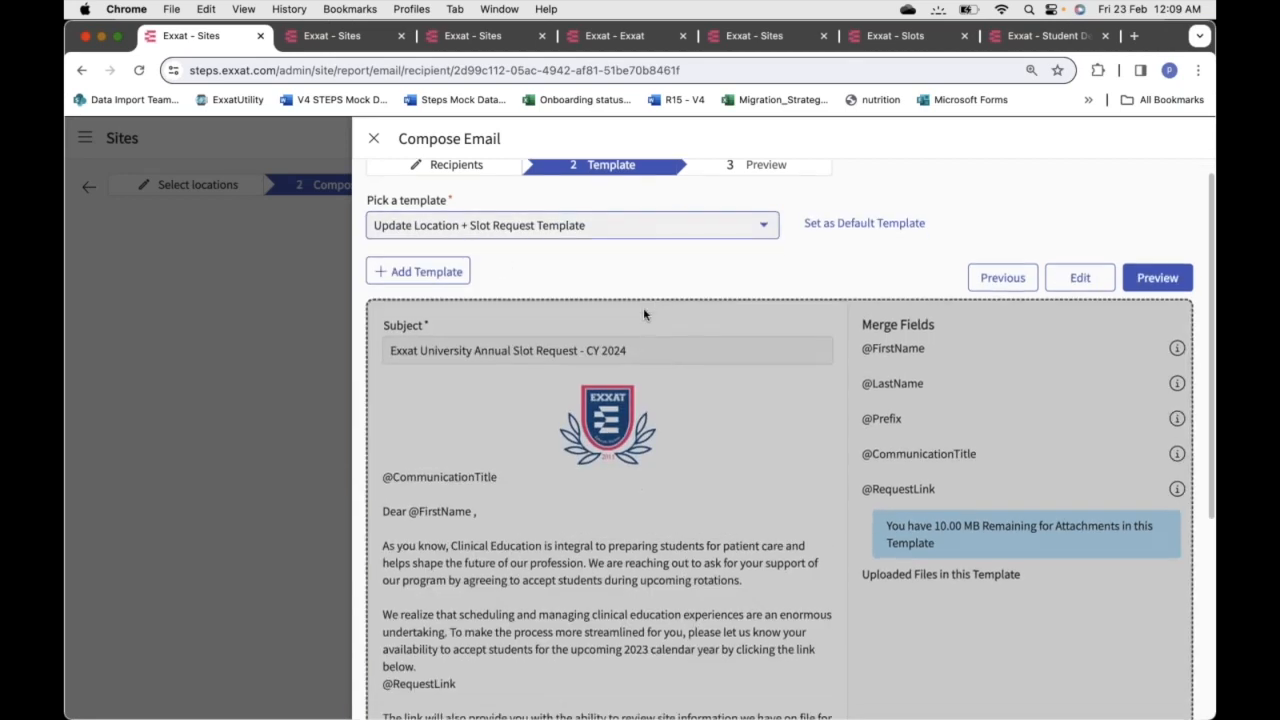
scroll(644, 314, down, 2)
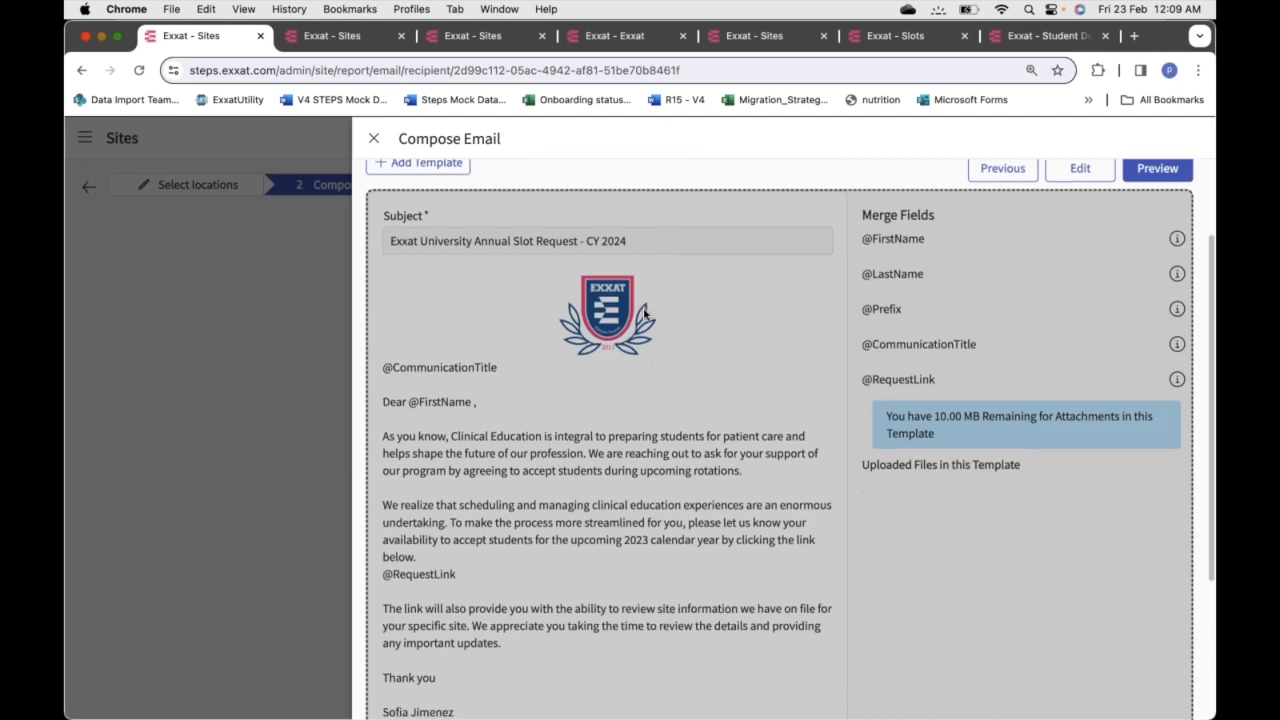
scroll(644, 314, up, 3)
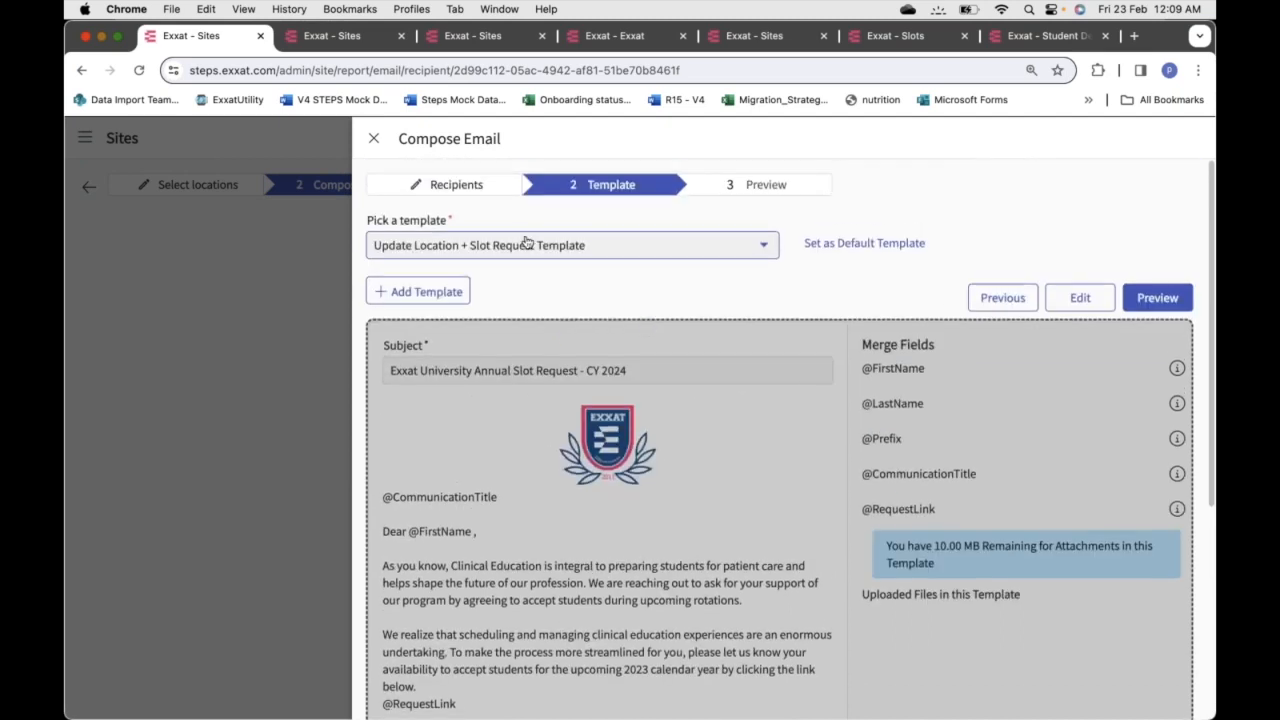
click(532, 246)
click(533, 246)
Read through the template's email body, then continue to the Preview step
scroll(749, 379, down, 3)
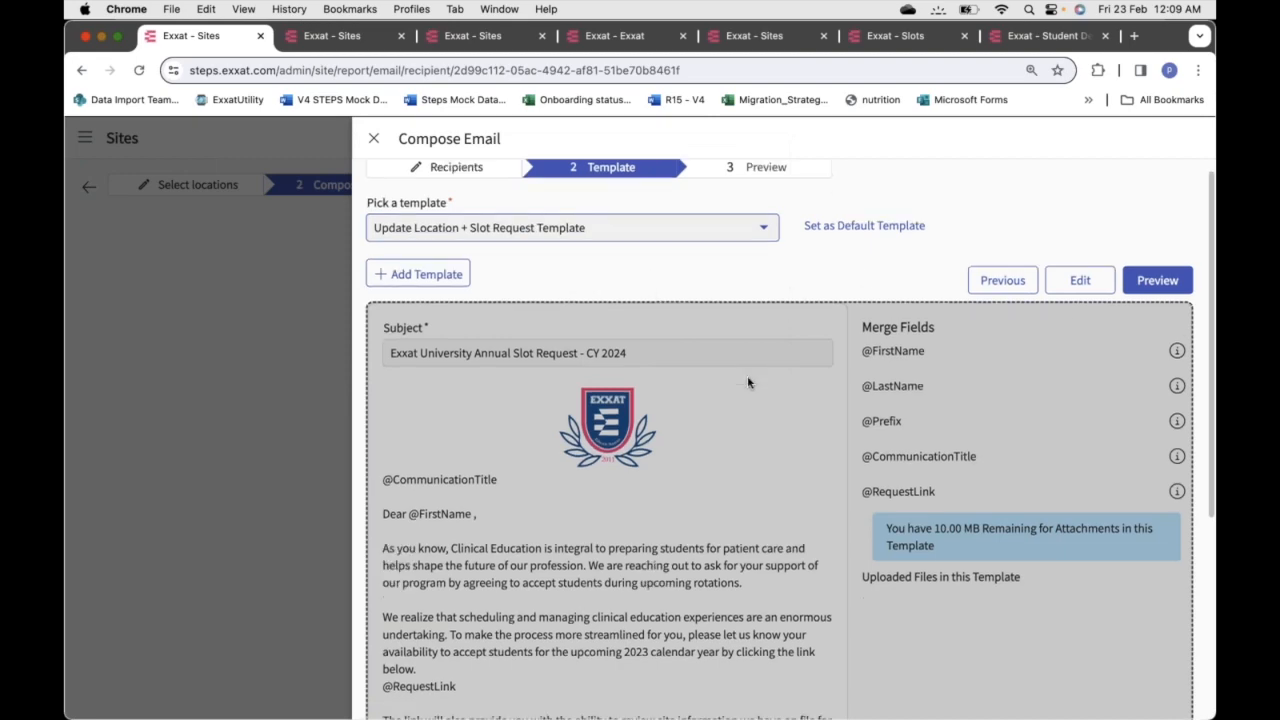
scroll(747, 380, down, 2)
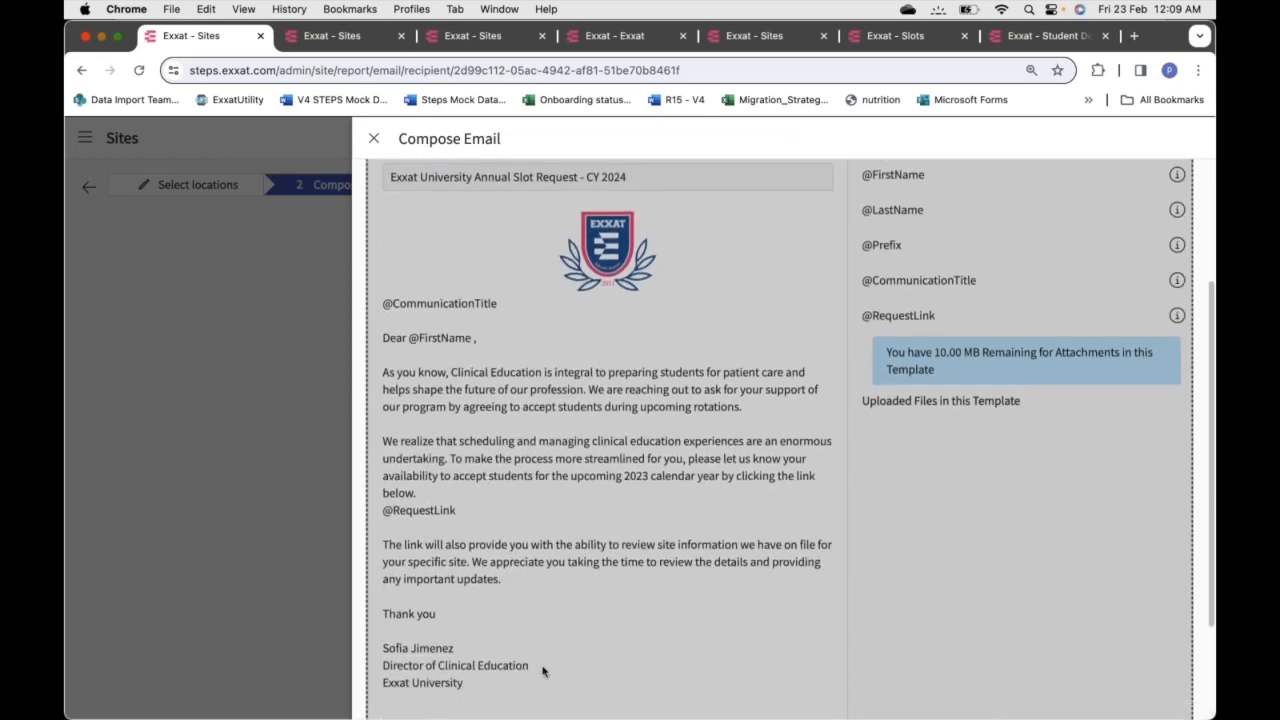
scroll(559, 465, up, 4)
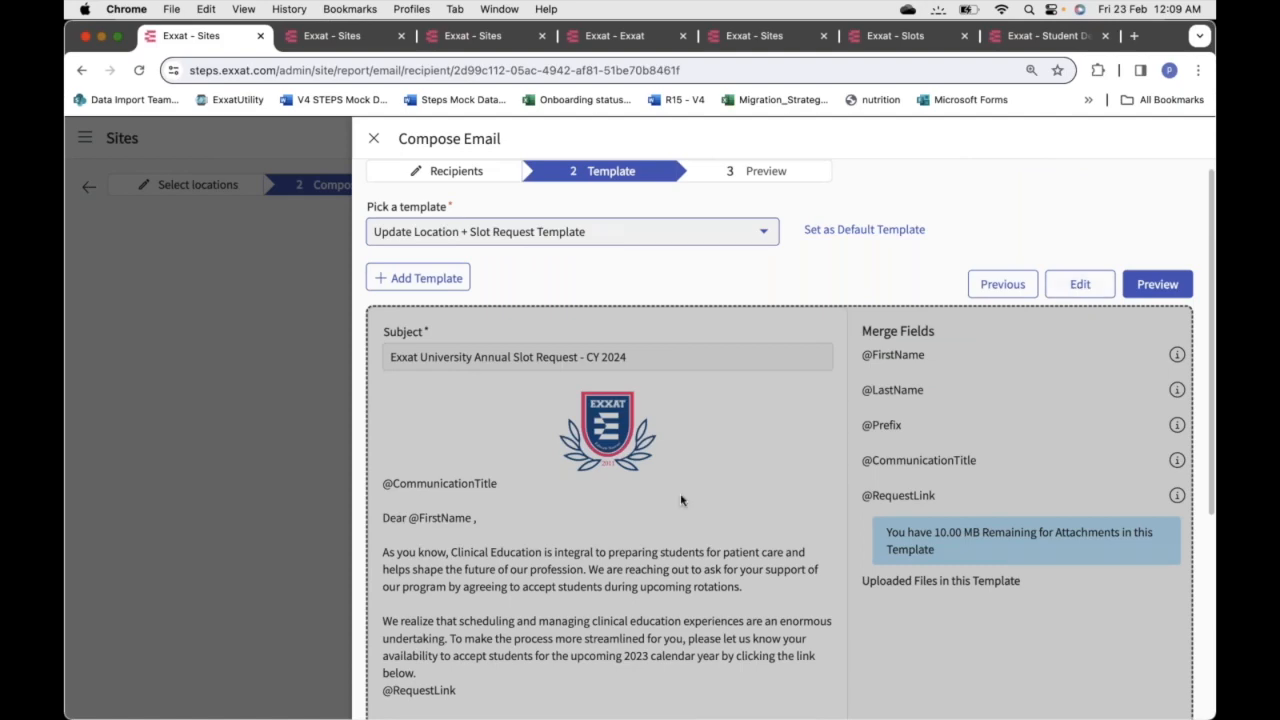
scroll(681, 500, down, 5)
scroll(681, 500, up, 5)
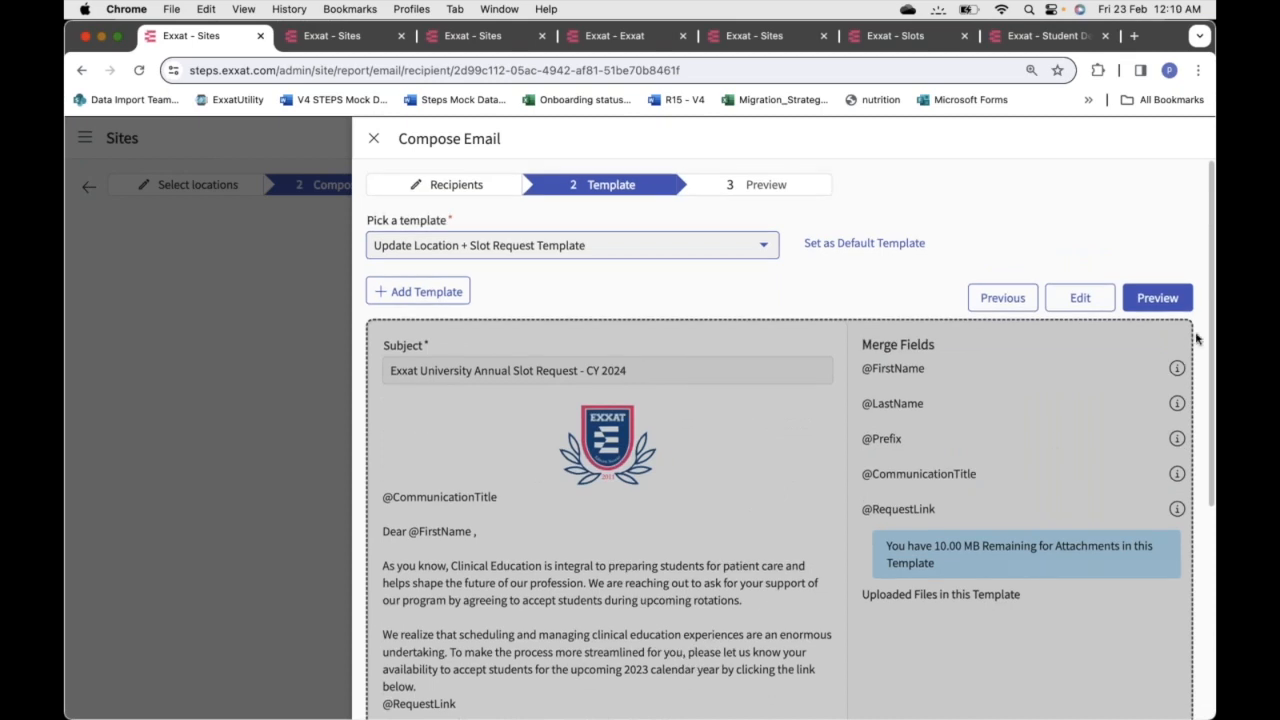
click(1160, 298)
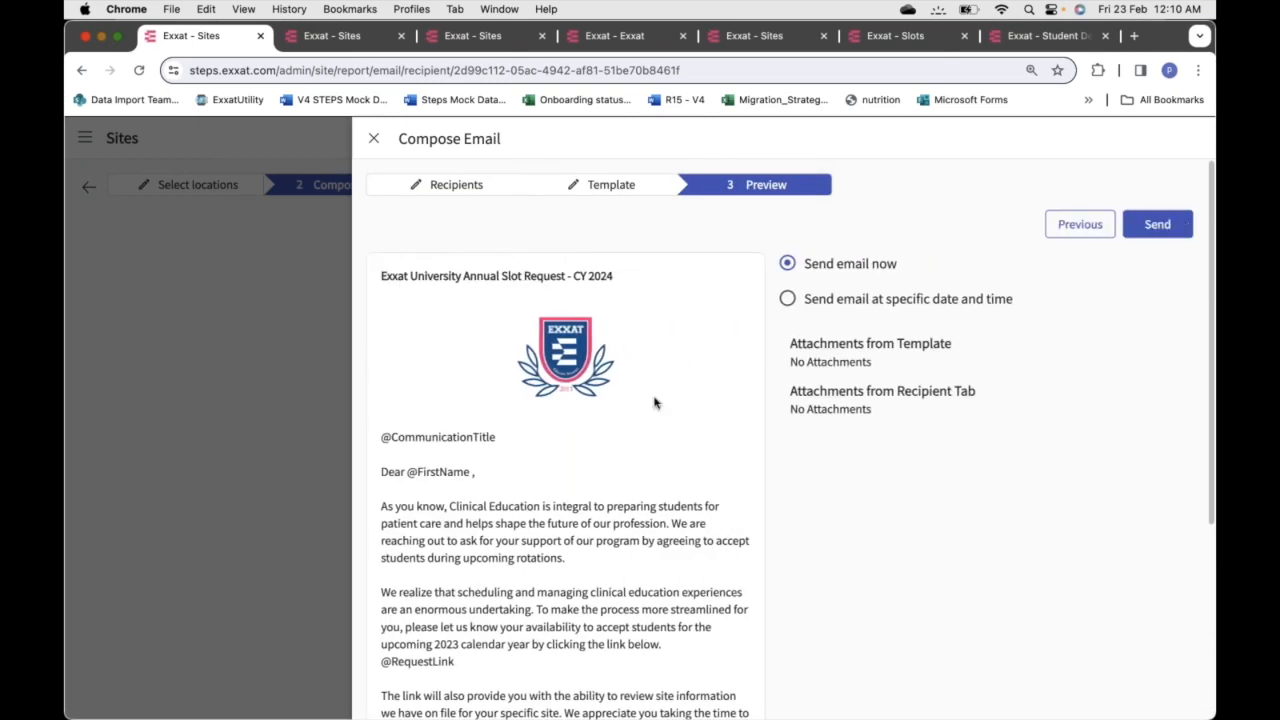
scroll(655, 403, down, 2)
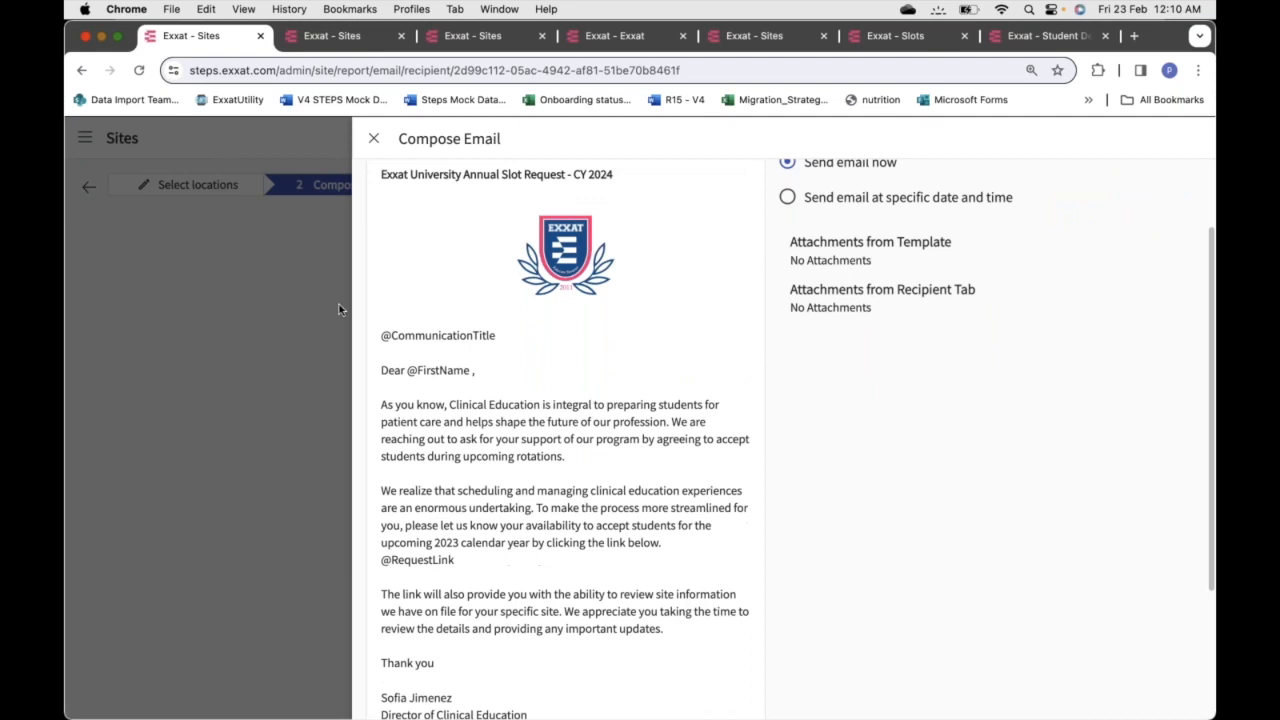
scroll(553, 578, down, 3)
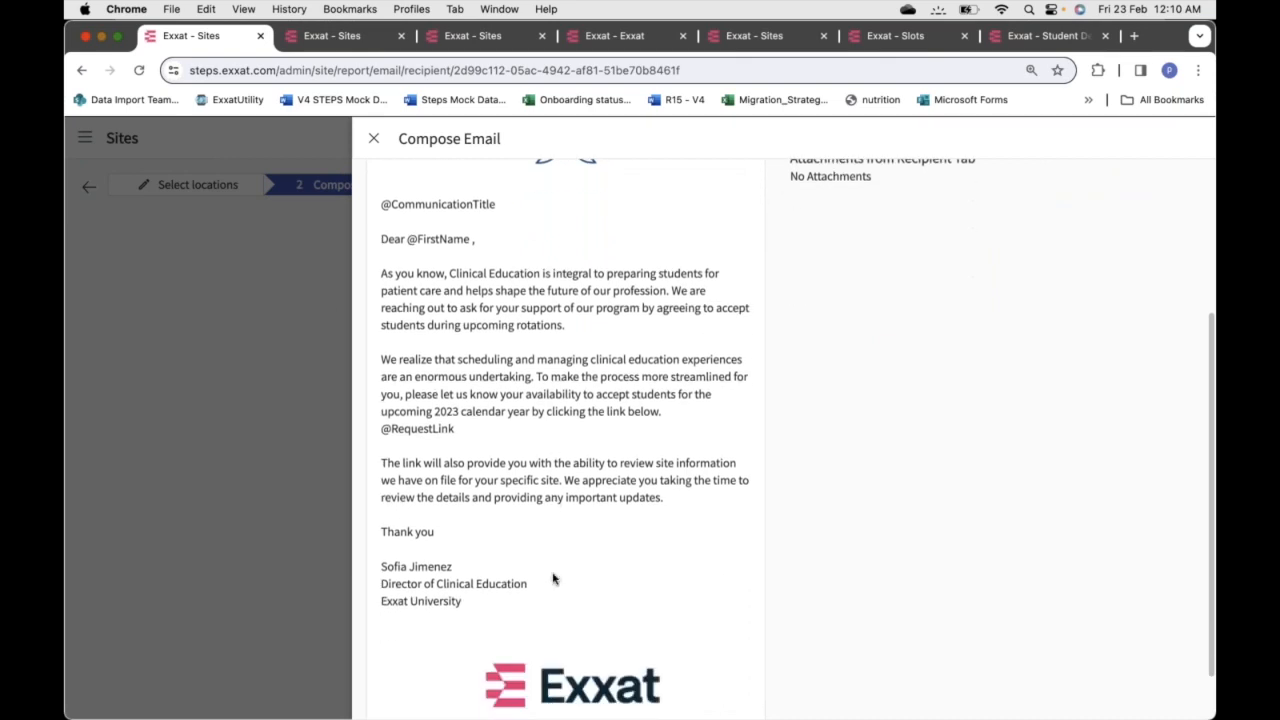
drag(466, 430, 376, 428)
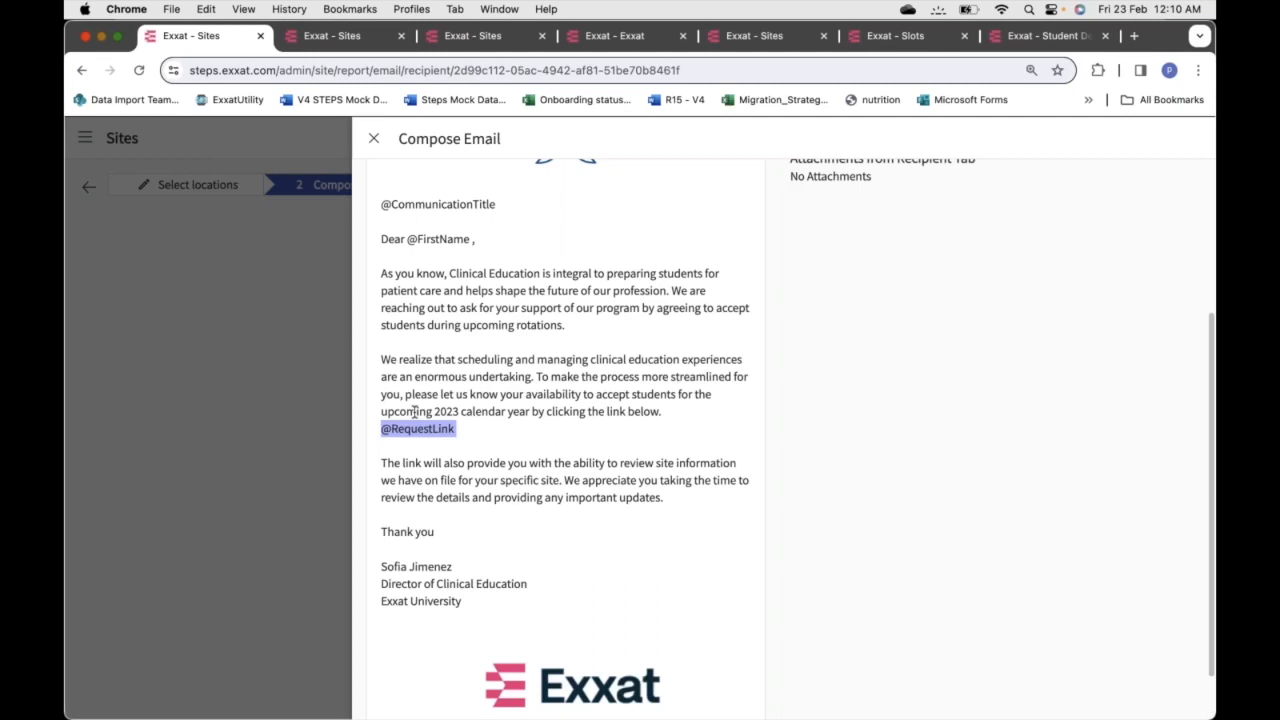
click(505, 378)
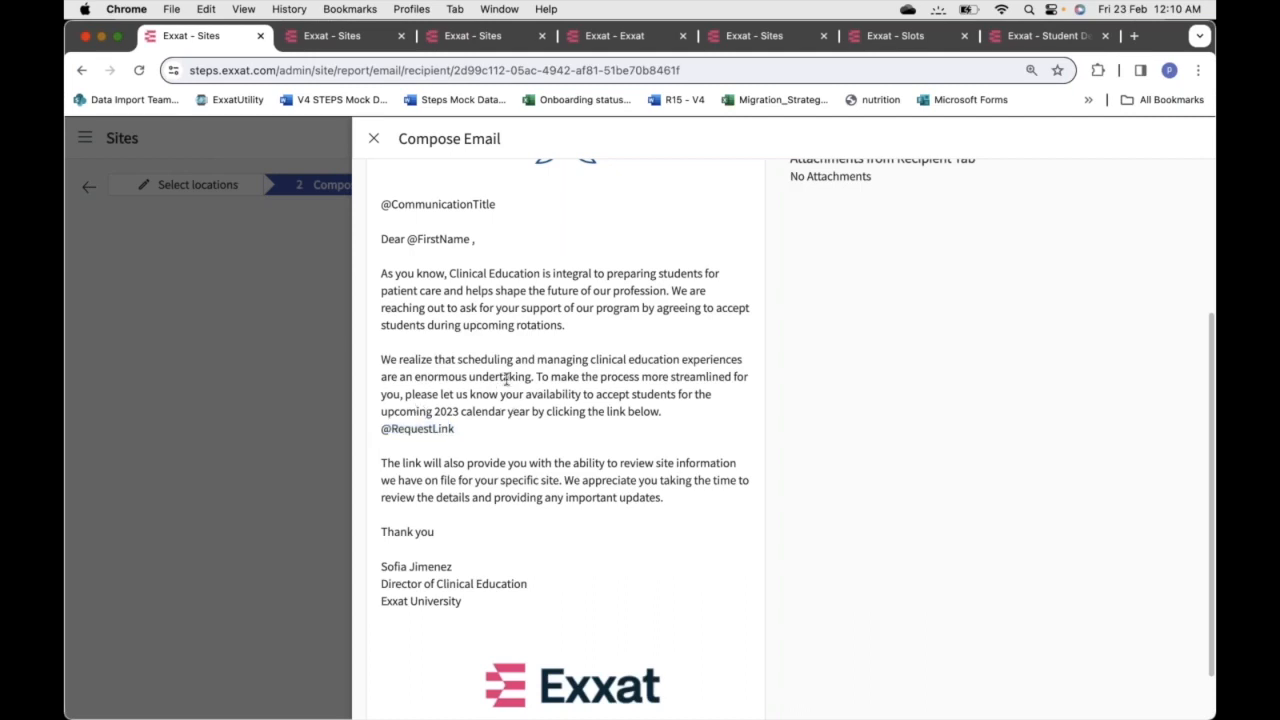
scroll(505, 378, up, 5)
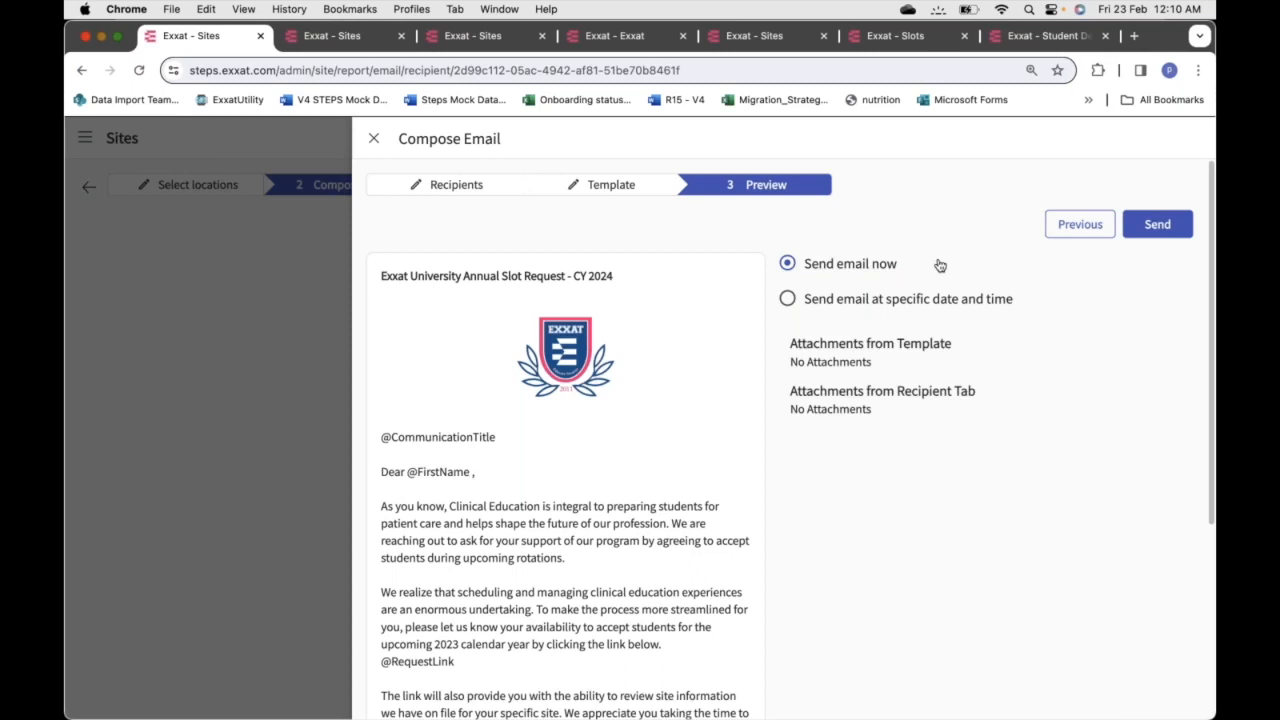
click(840, 302)
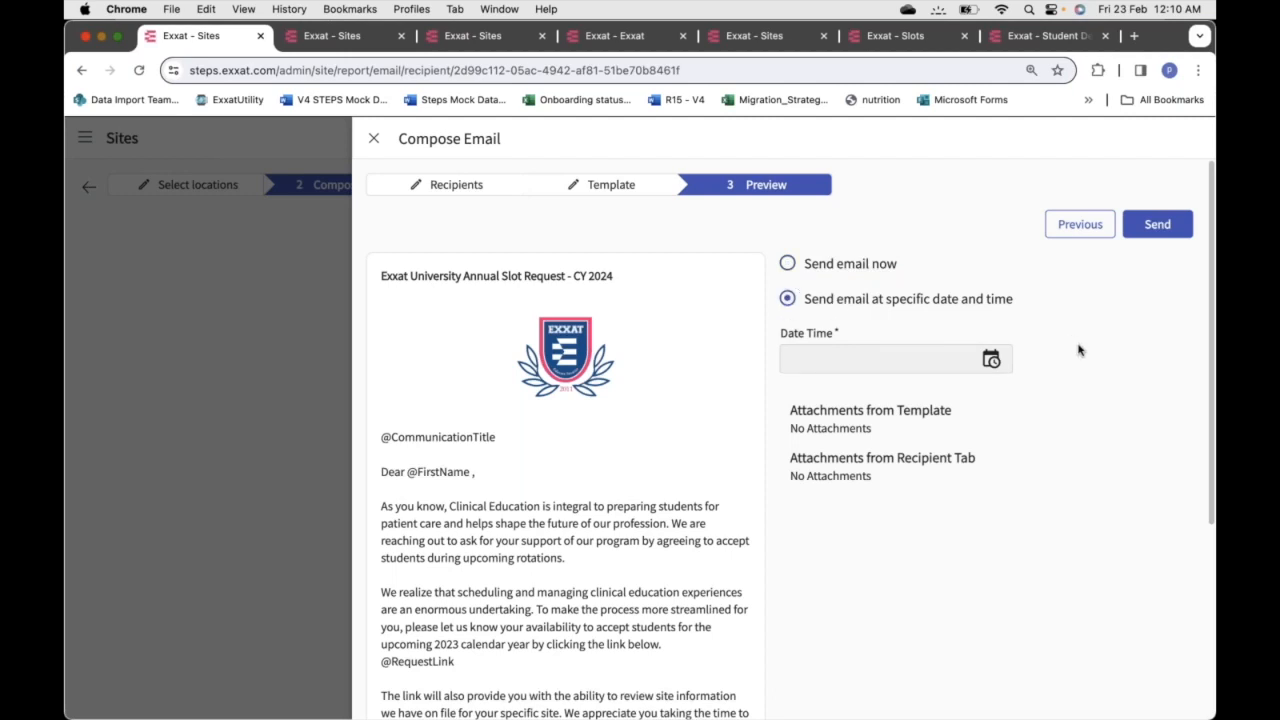
Set the send date and time to March 1, 2024 at 9:00 AM
click(993, 361)
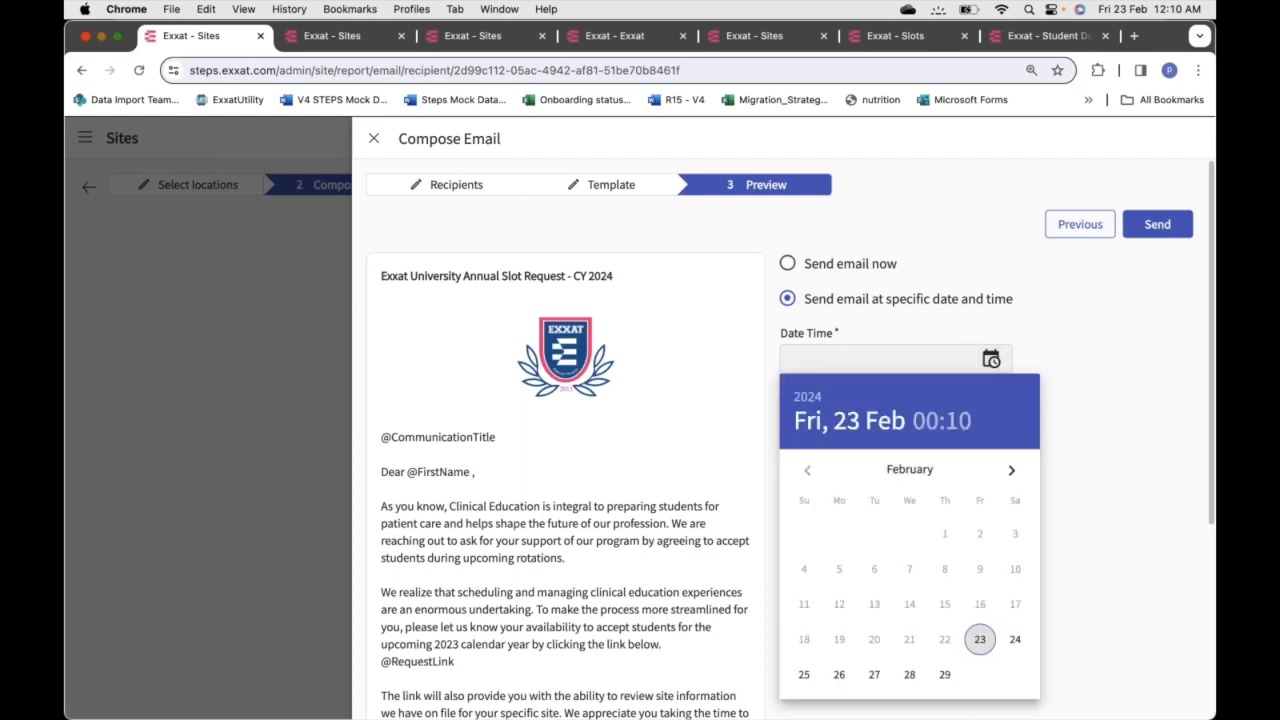
click(1011, 471)
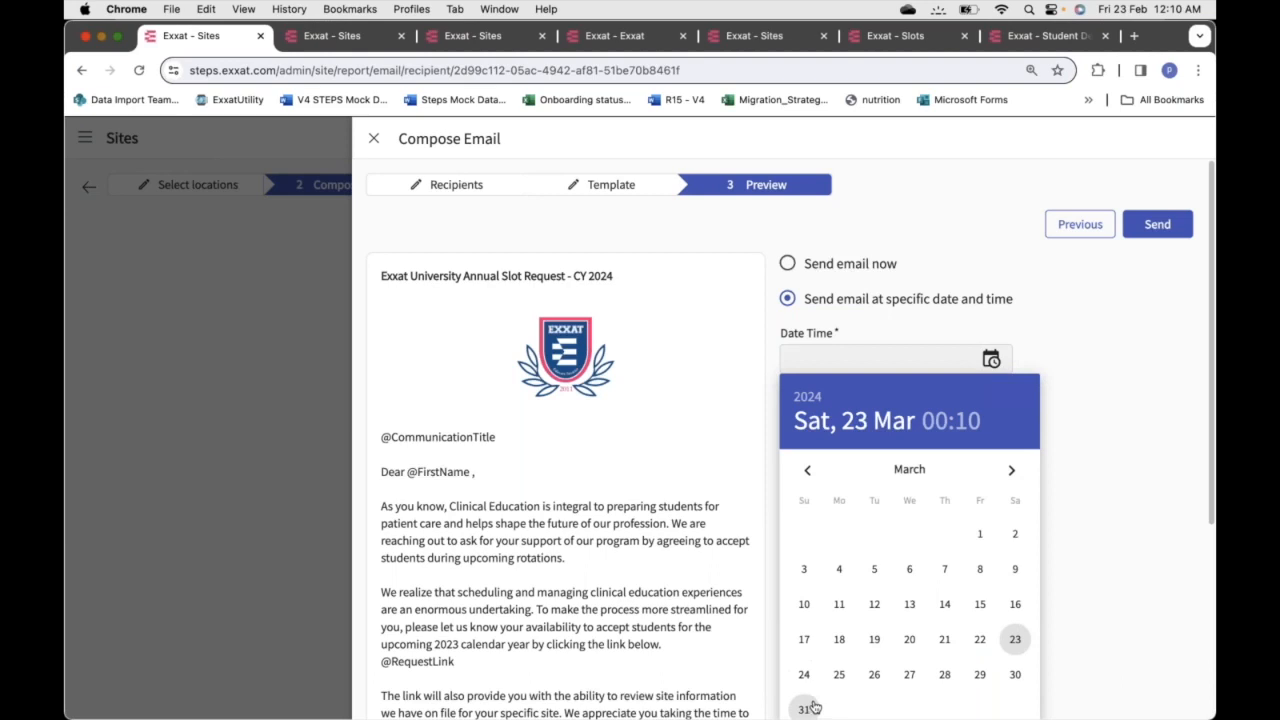
click(982, 537)
click(992, 526)
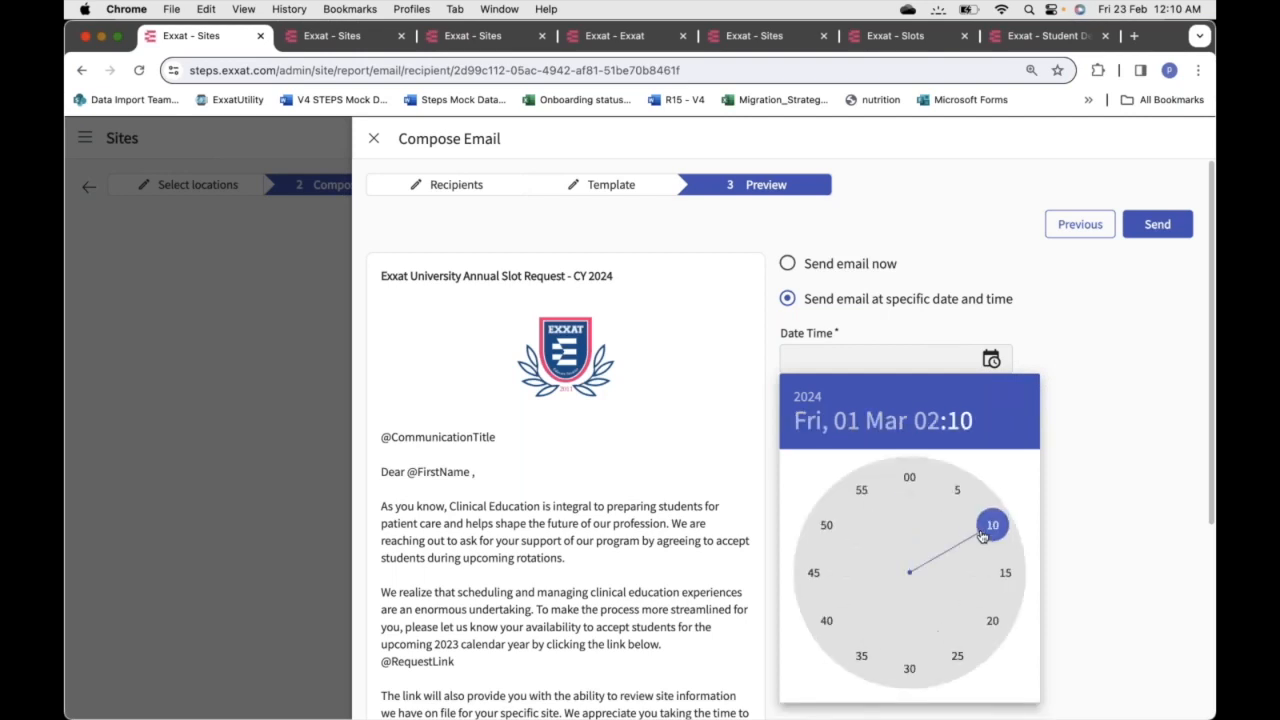
click(927, 422)
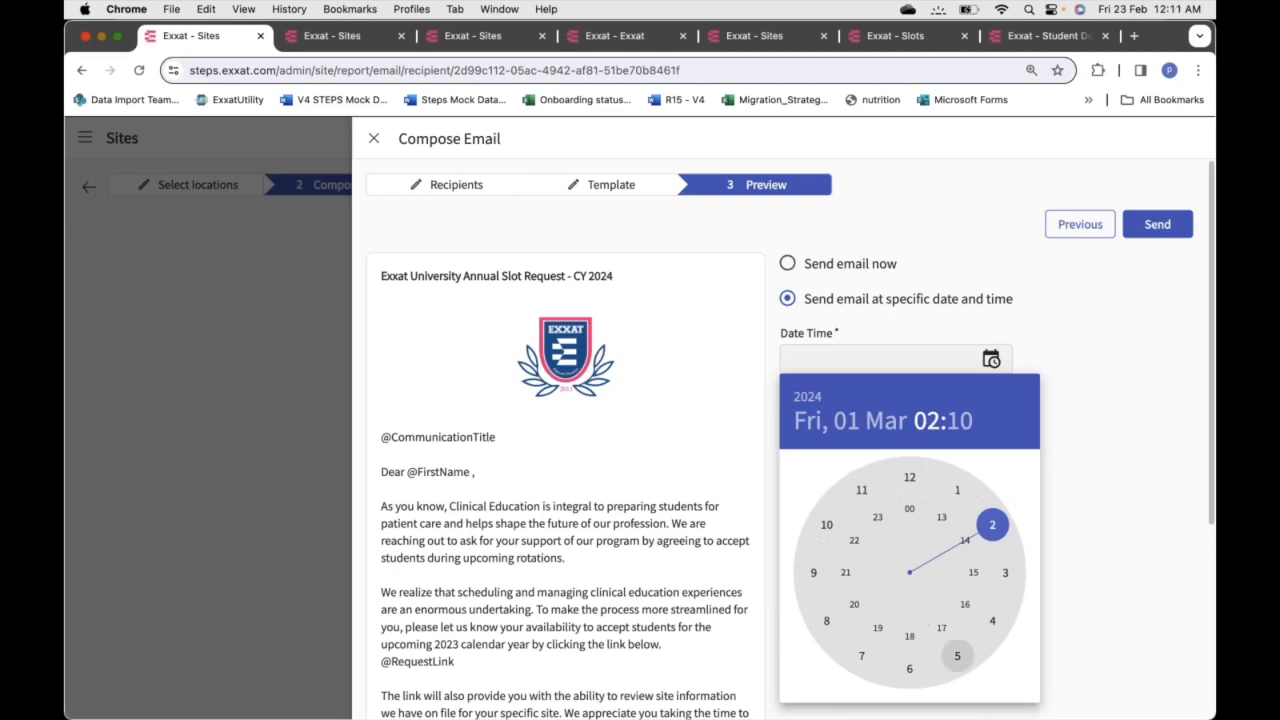
click(814, 574)
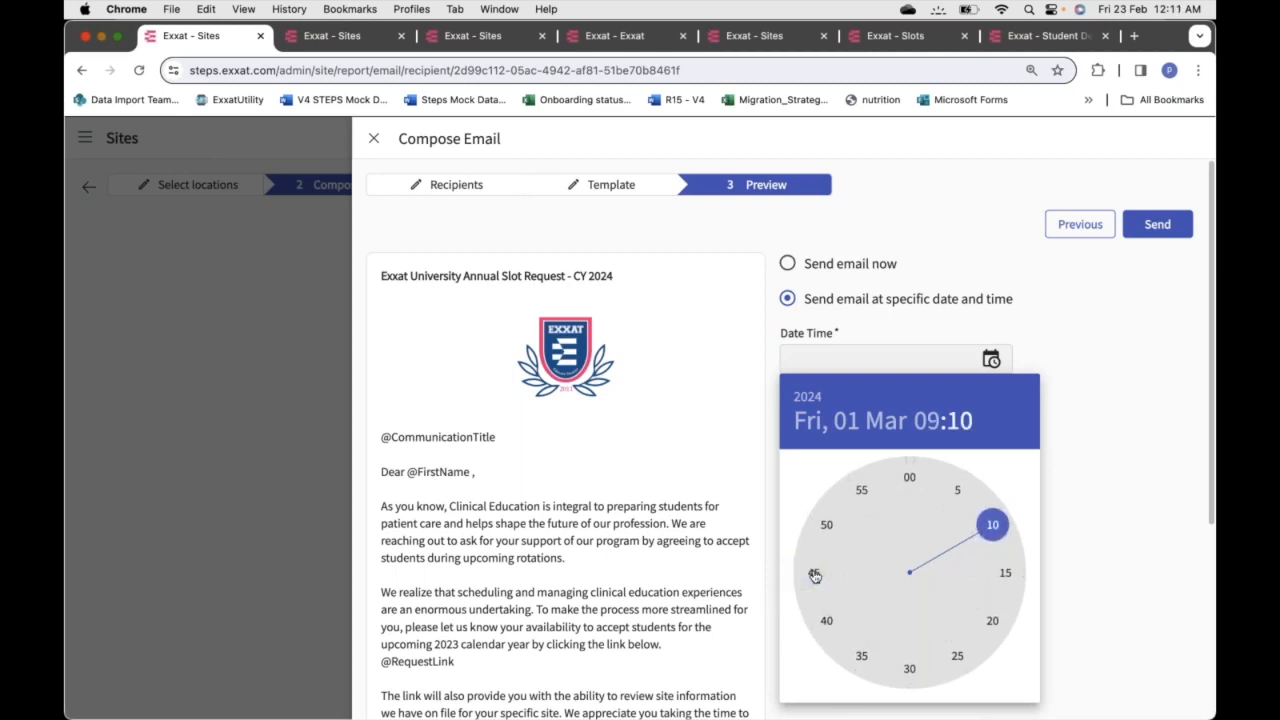
click(910, 479)
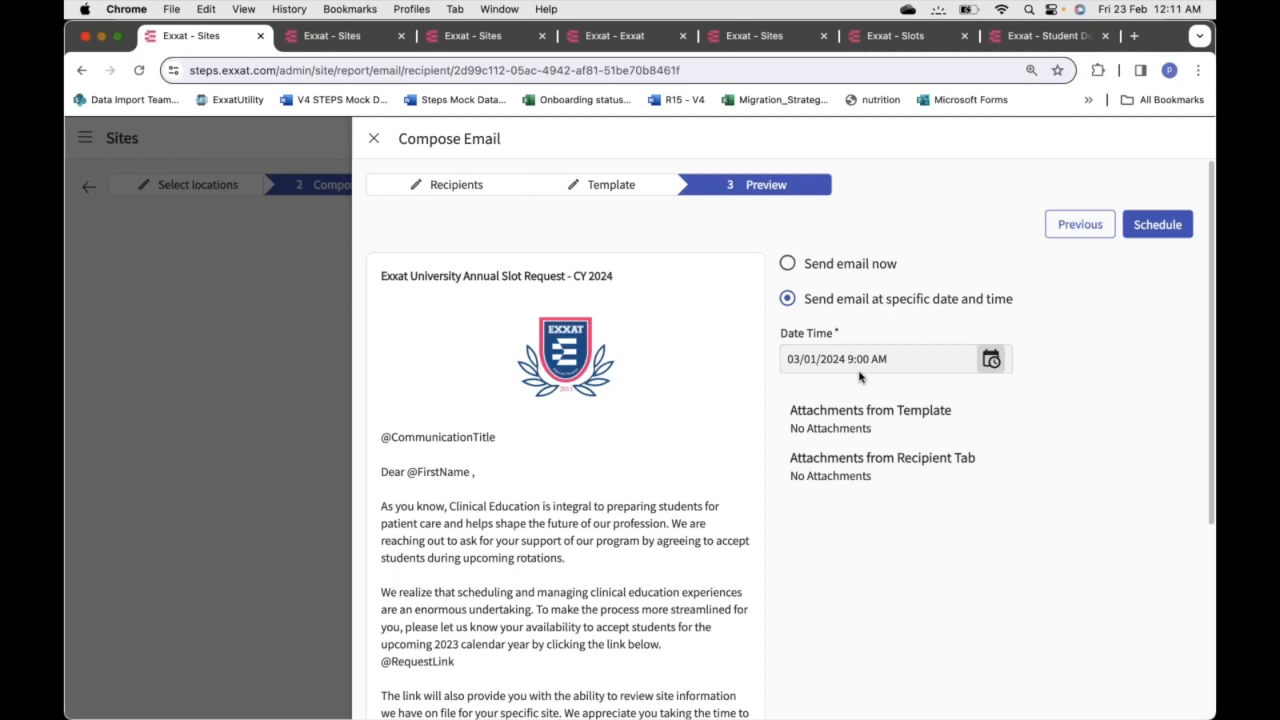
Switch back to 'Send email now' and close Compose Email without sending
click(788, 264)
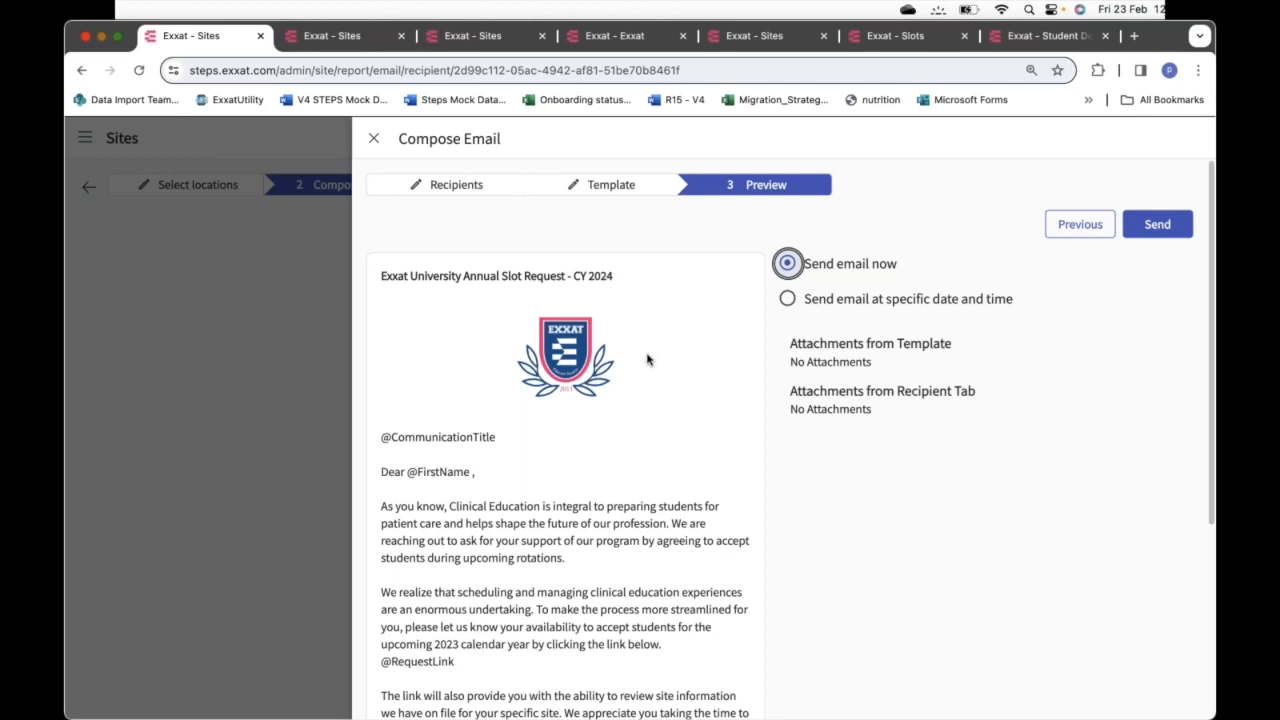
click(374, 139)
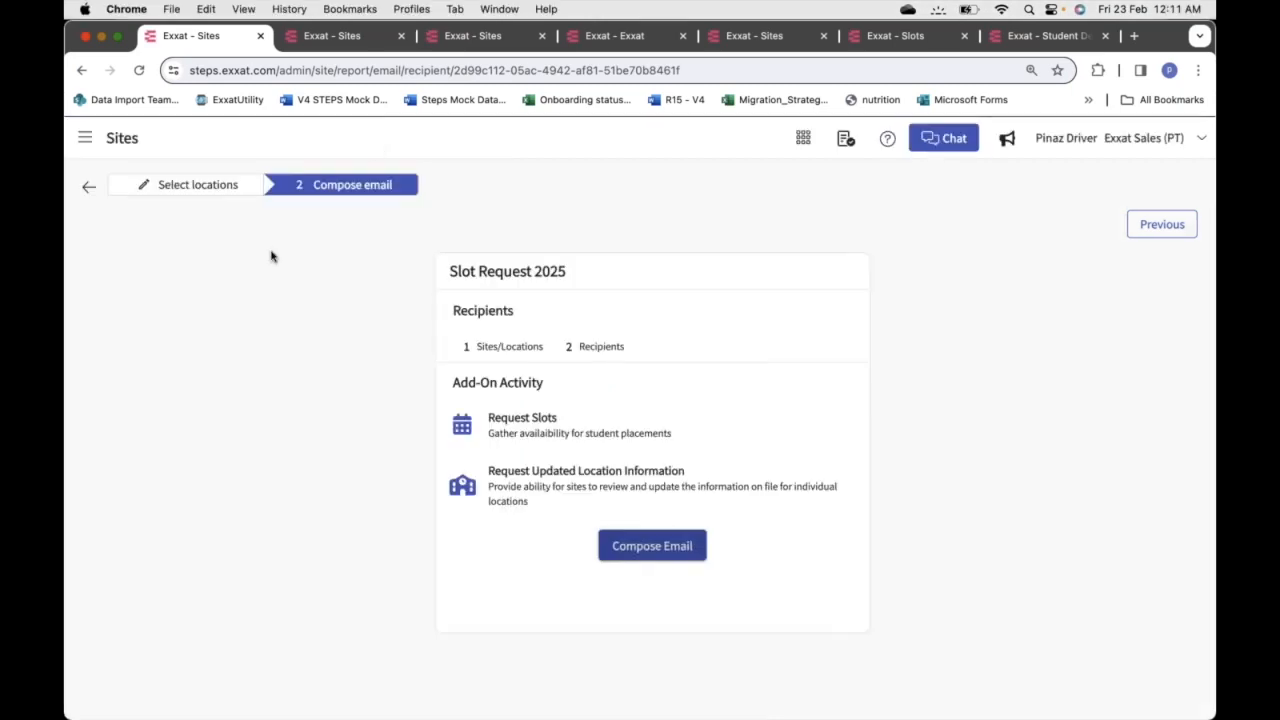
Return to the Sites email communications list of 77 results
click(87, 189)
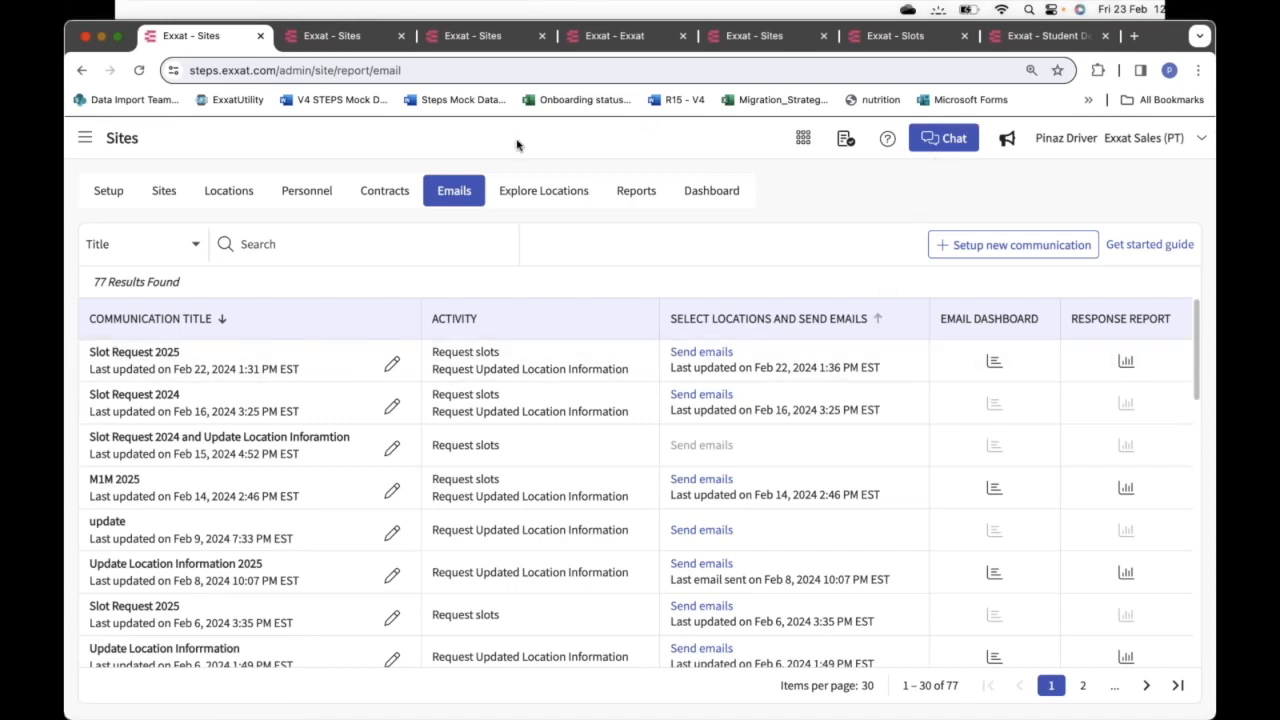
Open the Slot Request 2025 email dashboard and scroll through its recipient table
click(991, 364)
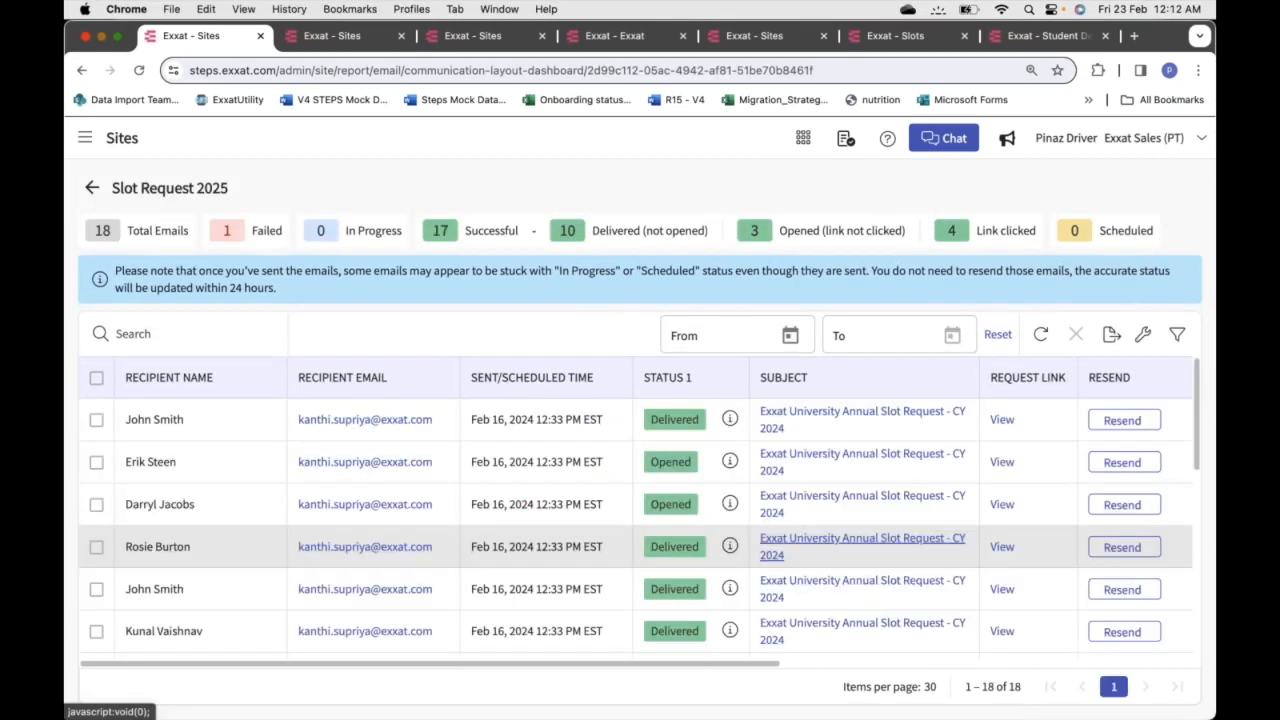
scroll(862, 546, down, 10)
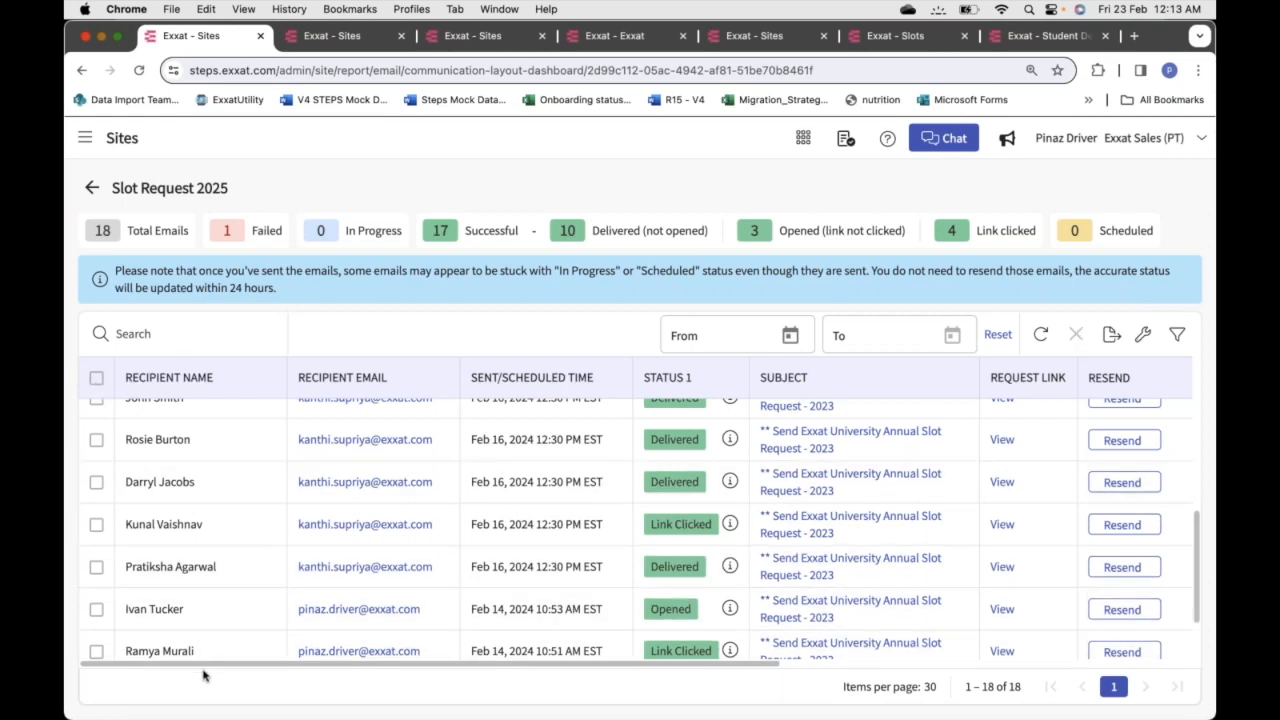
Check Slot Request 2025's location selection and delivery report, then return to the 77-email list
click(92, 190)
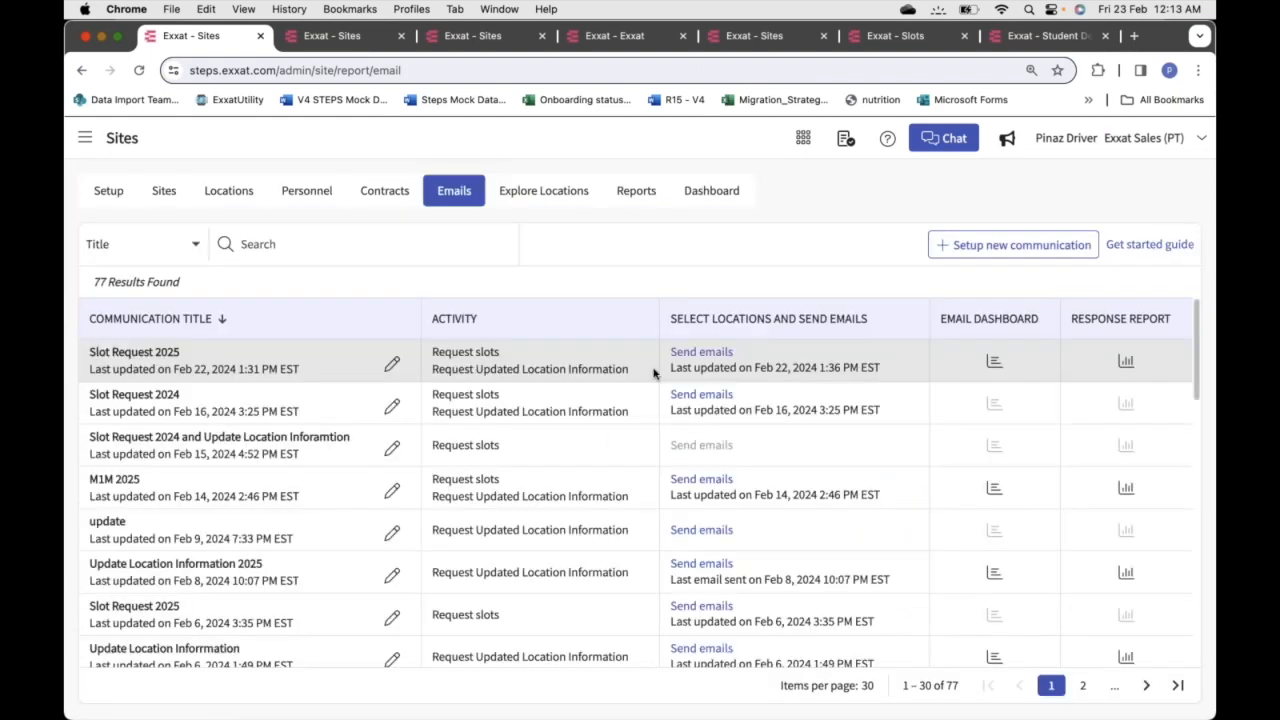
click(722, 353)
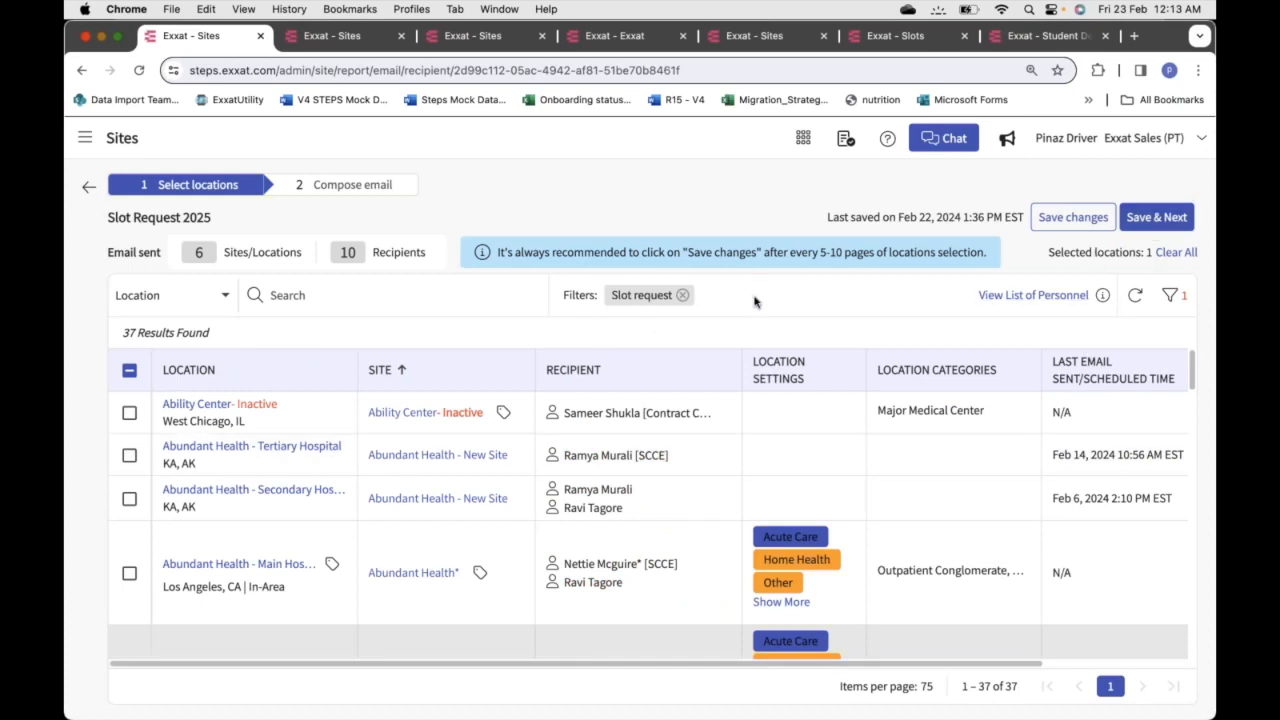
click(88, 189)
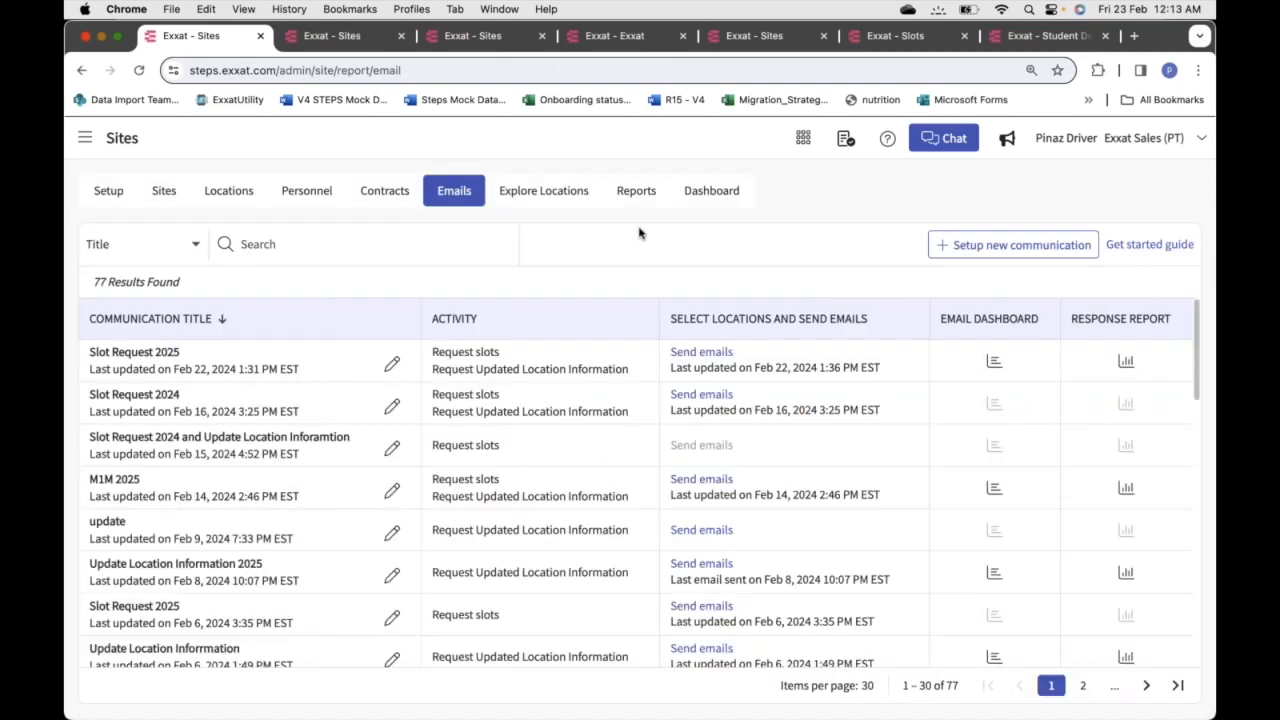
click(1000, 366)
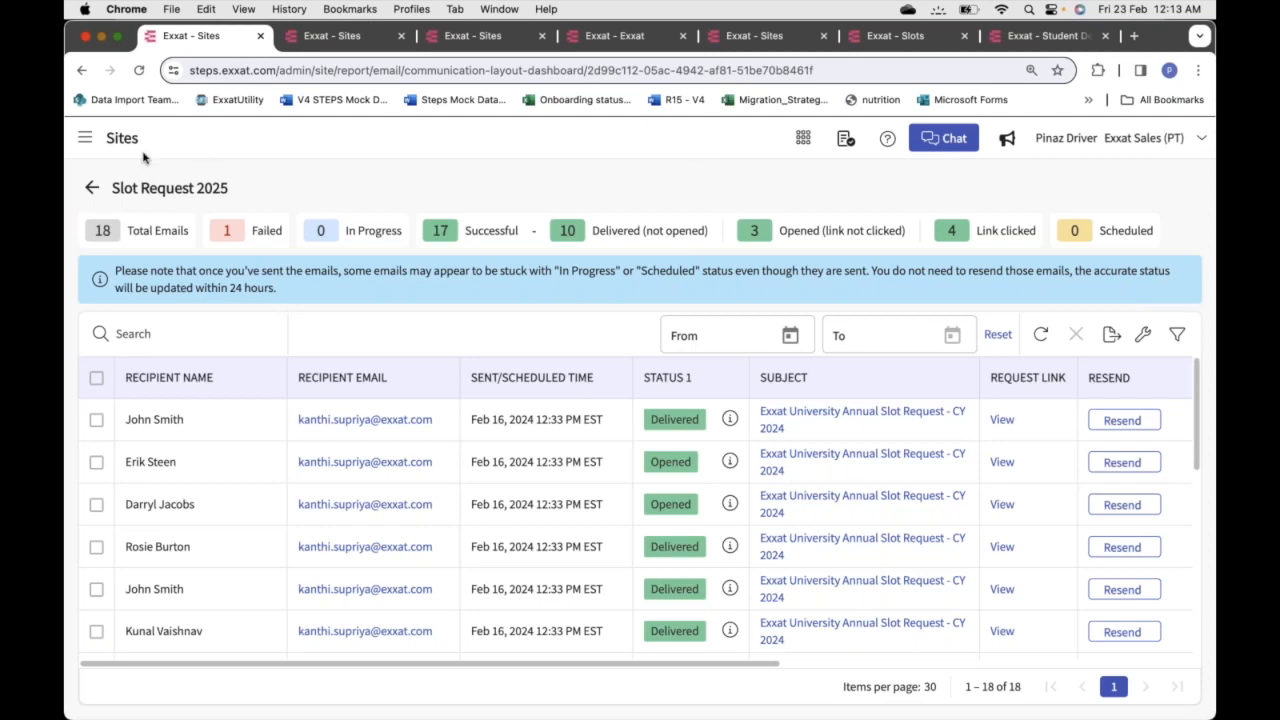
click(91, 191)
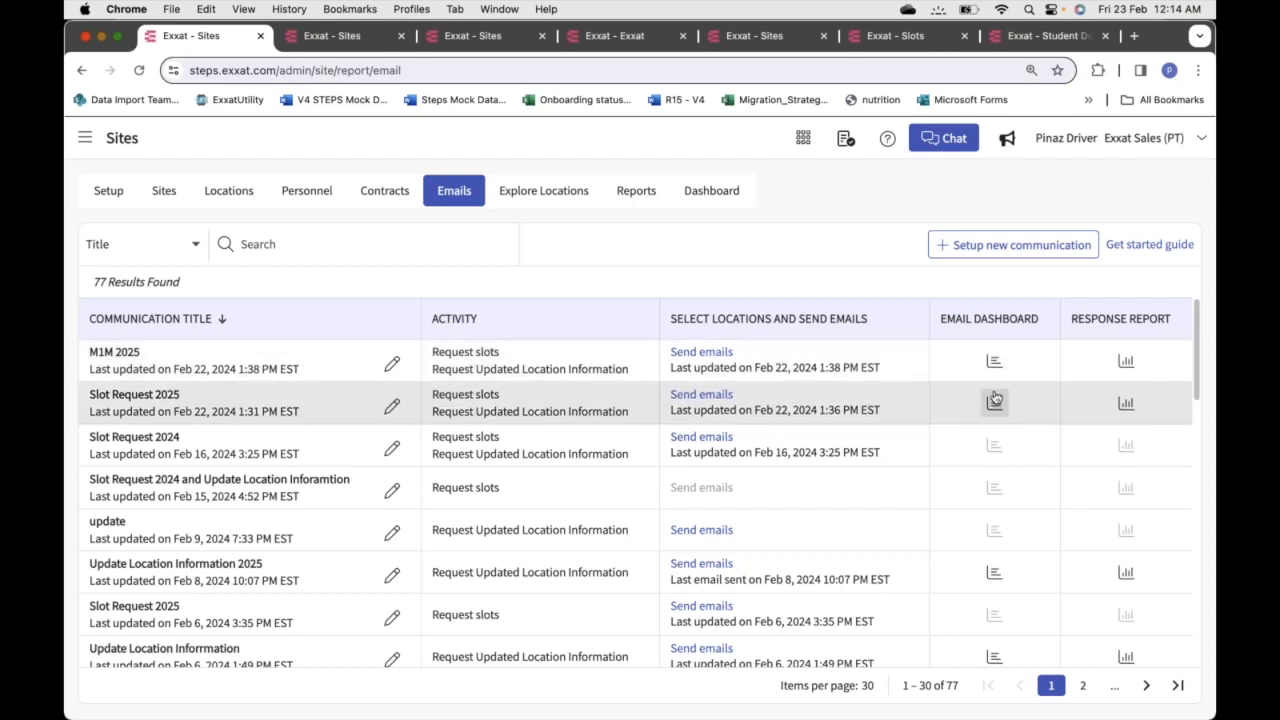
Open the M1M 2025 delivery report, scan its recipients, and view an Update Location Information Request email
click(994, 362)
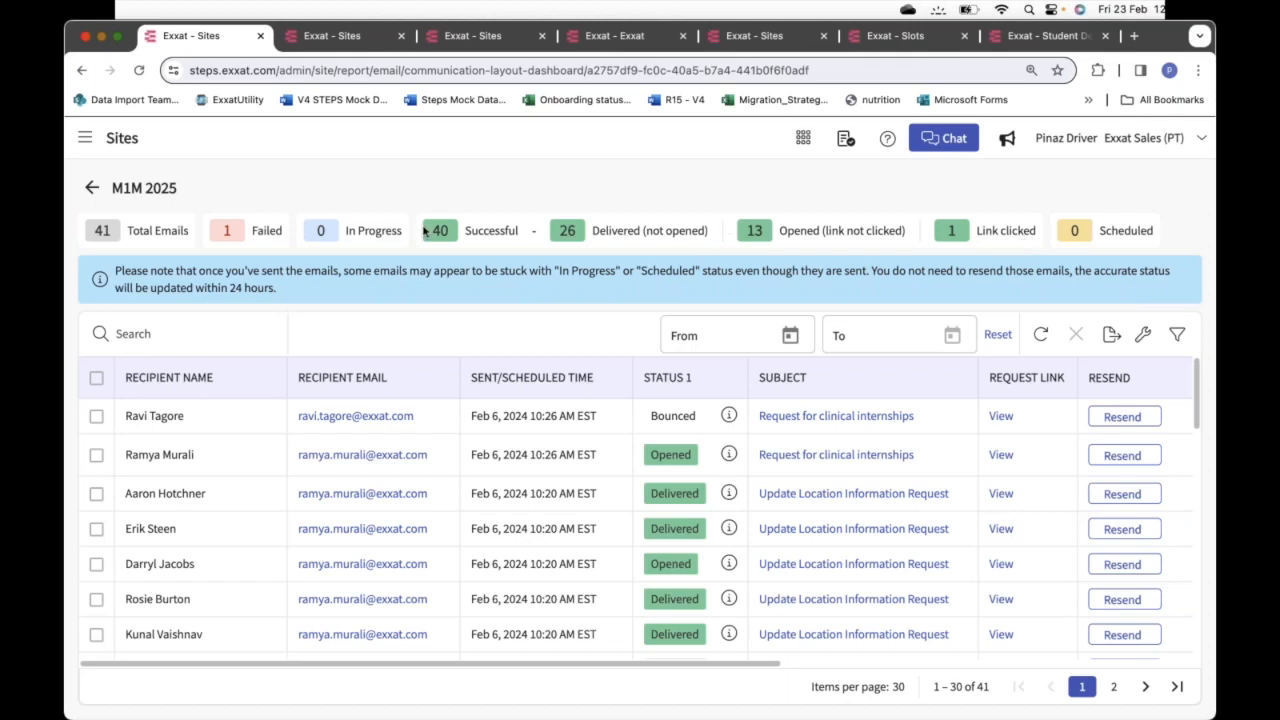
scroll(743, 499, down, 1)
scroll(743, 499, up, 1)
scroll(571, 590, down, 1)
scroll(570, 590, down, 1)
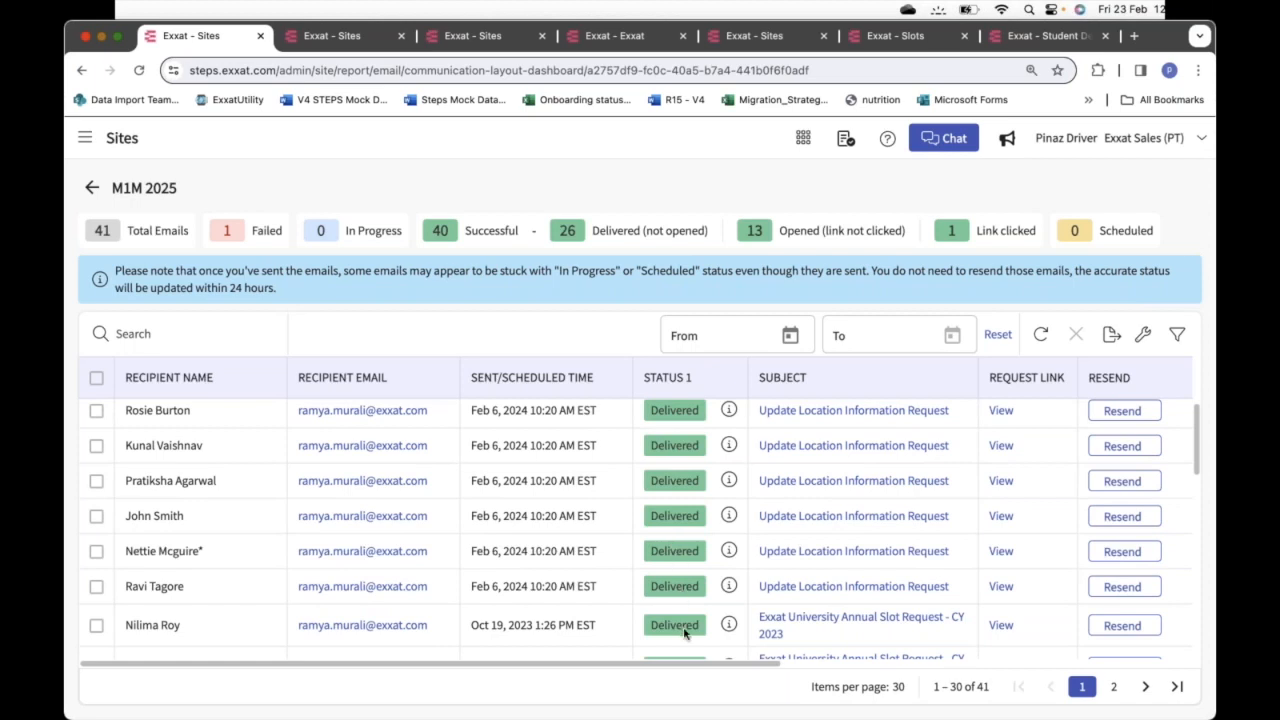
scroll(695, 625, down, 3)
scroll(688, 630, up, 2)
scroll(684, 632, up, 2)
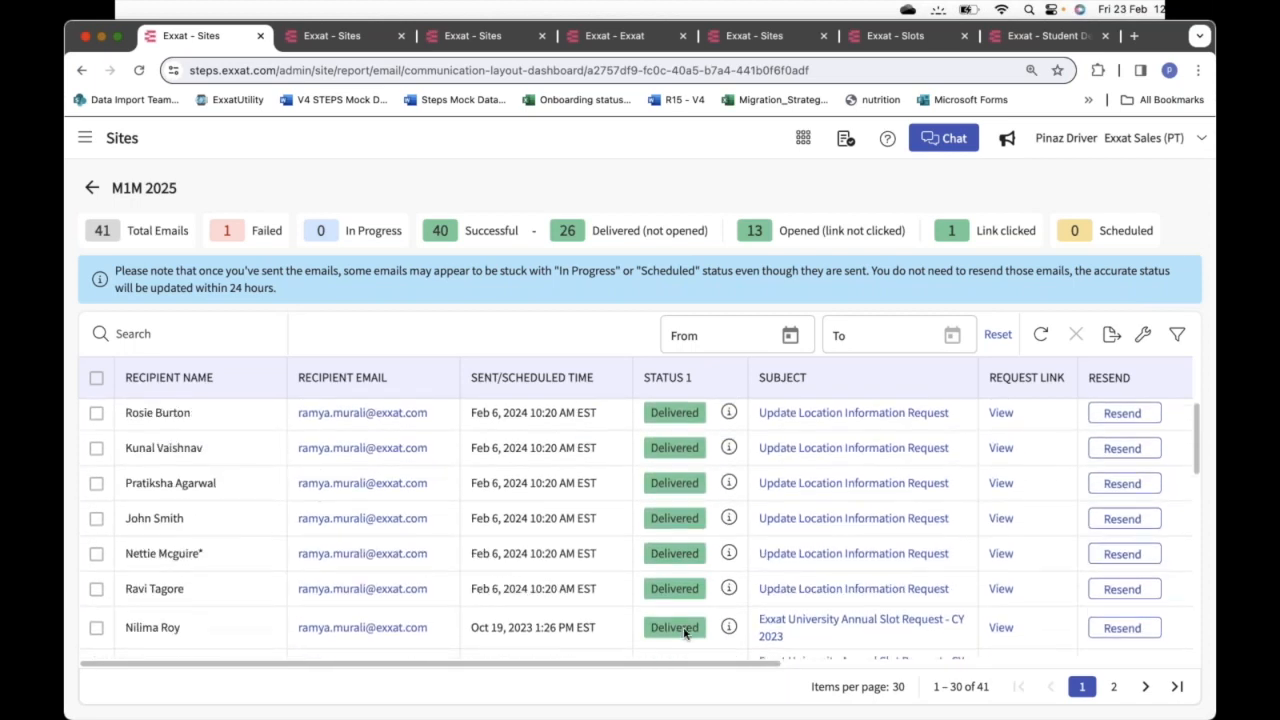
scroll(684, 632, right, 5)
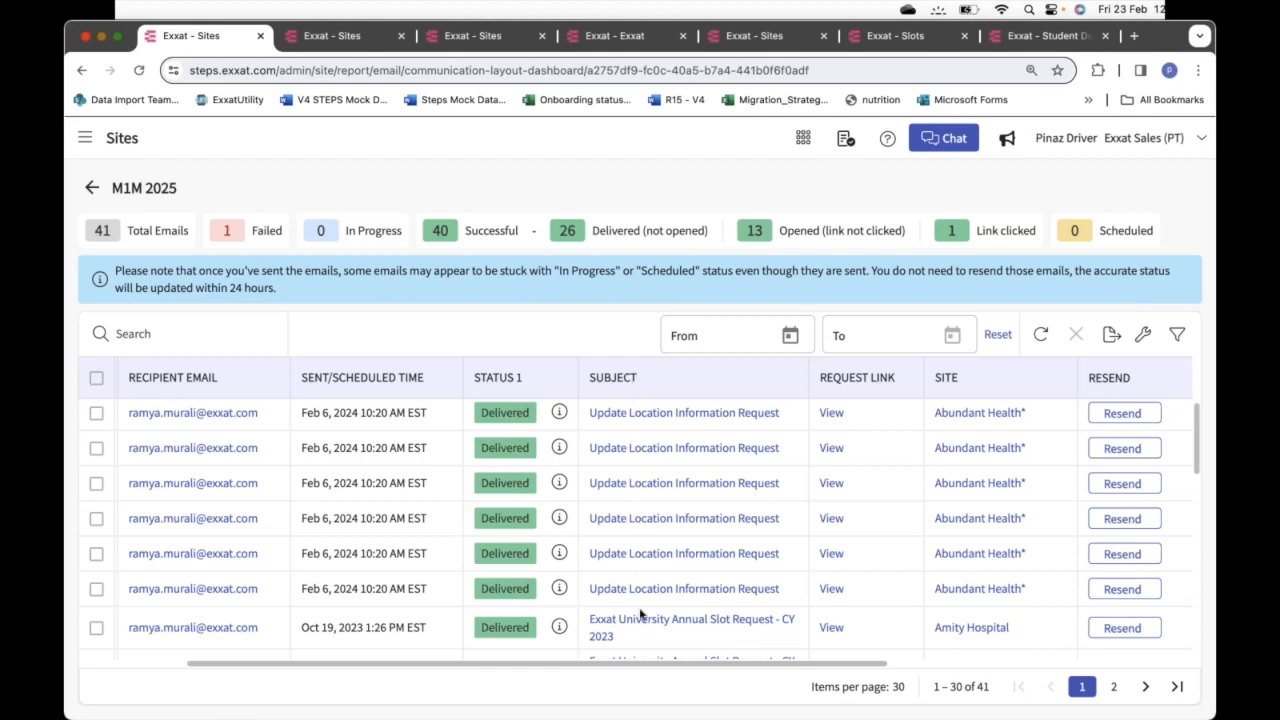
click(660, 450)
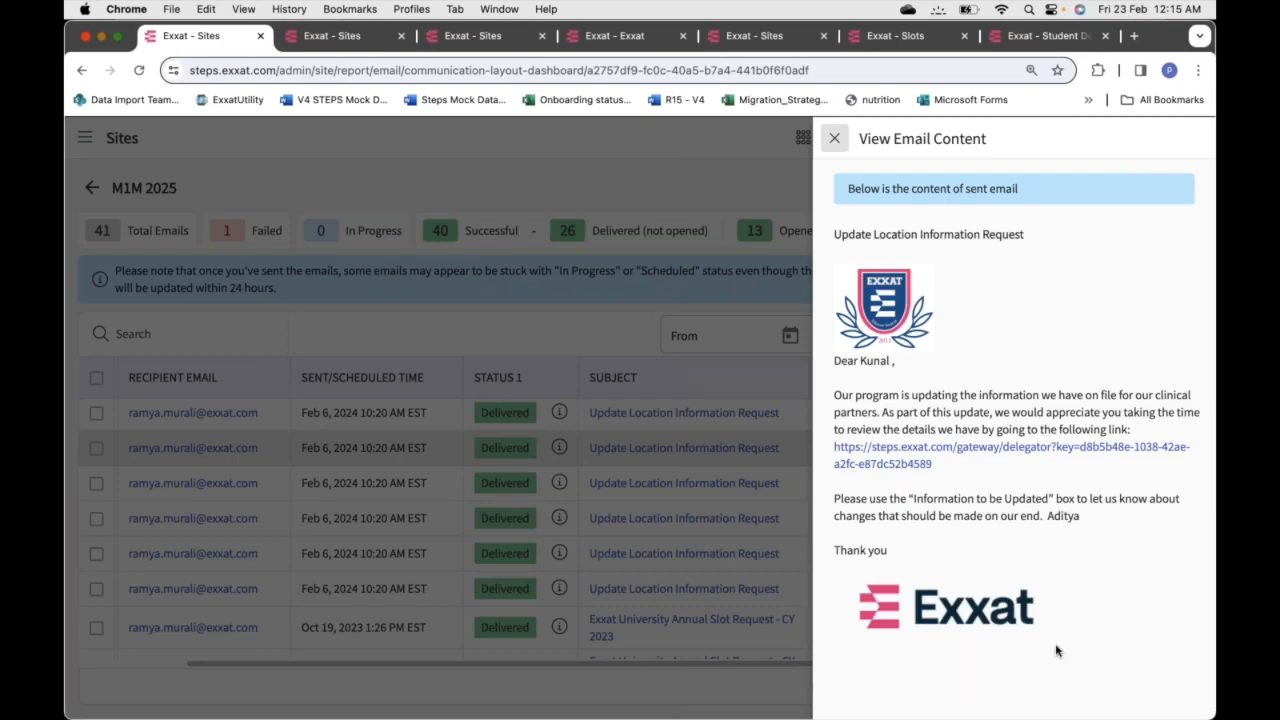
Close the email preview and open Alliance Medical Center's site details from the recipients table
click(834, 139)
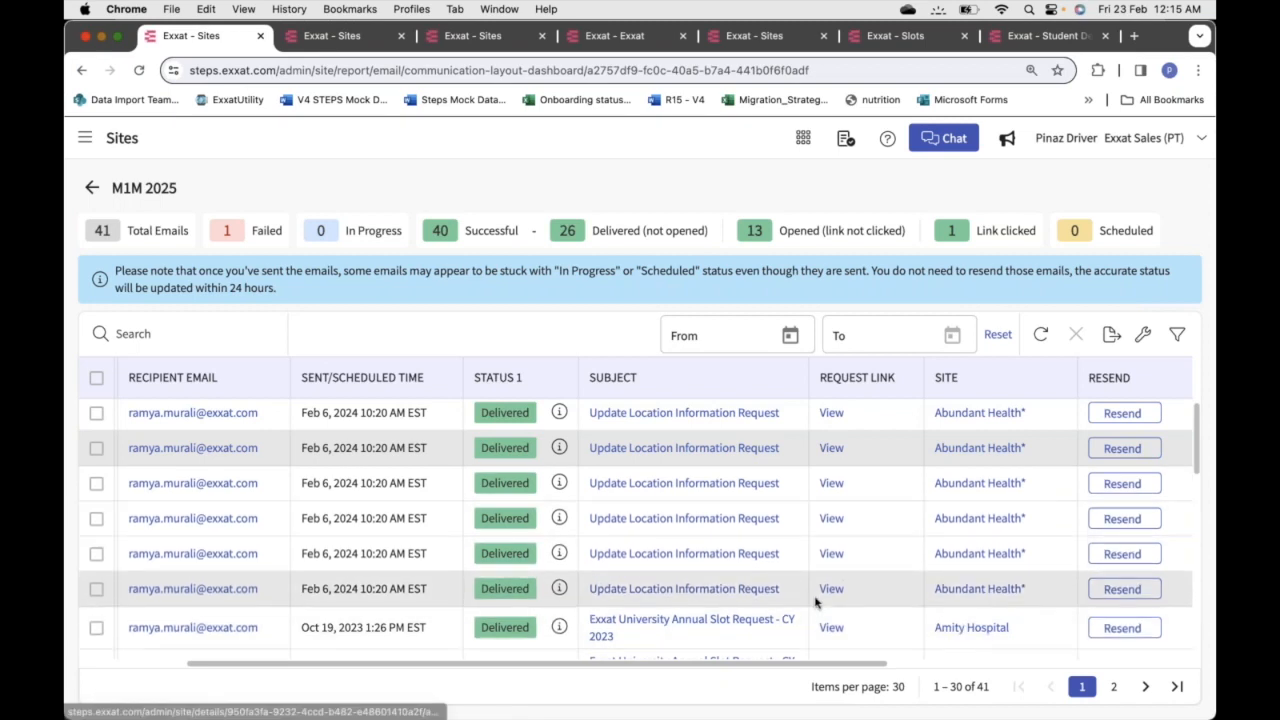
scroll(815, 603, up, 2)
scroll(815, 603, up, 2)
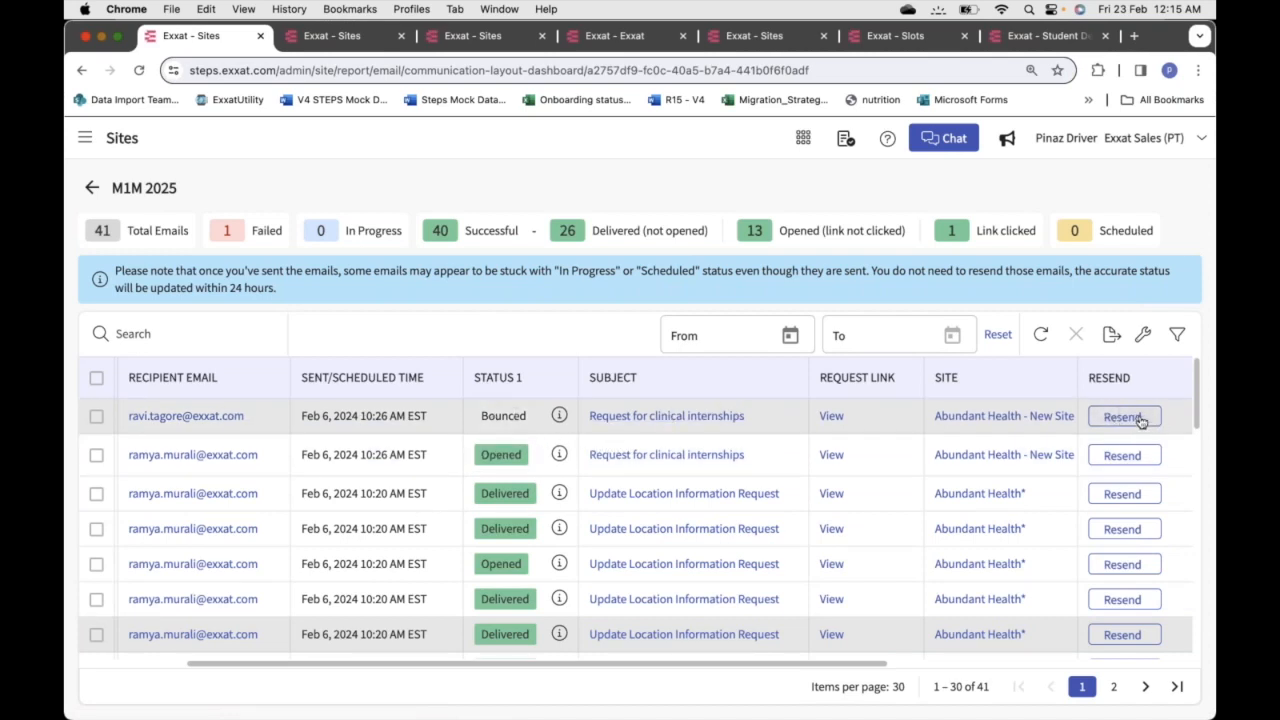
scroll(1003, 503, right, 4)
scroll(1003, 503, right, 5)
scroll(652, 515, left, 3)
scroll(652, 515, right, 3)
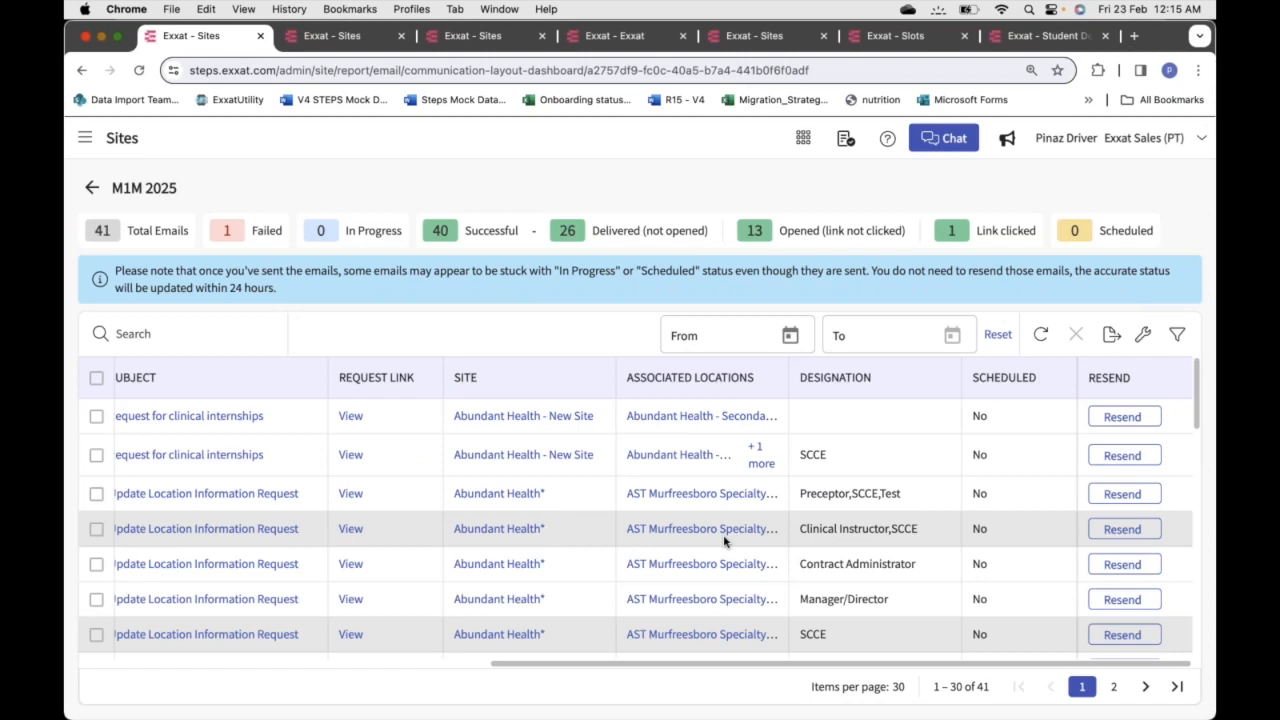
scroll(724, 541, down, 5)
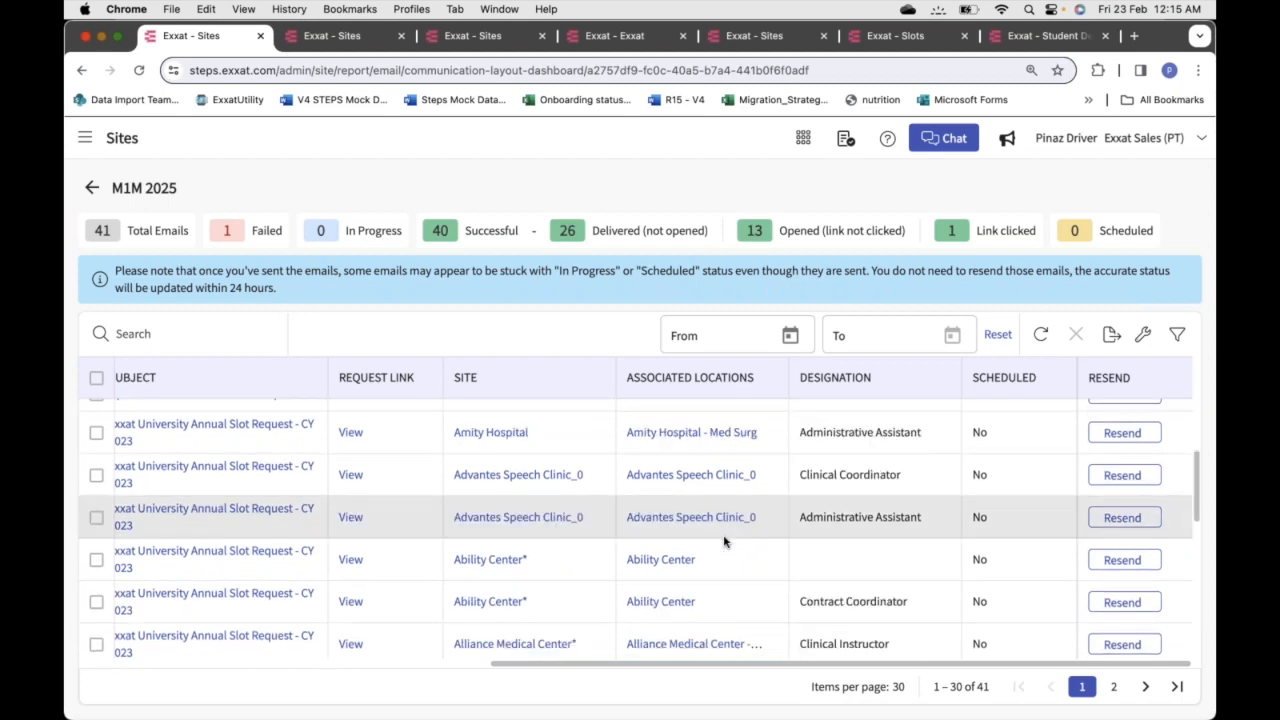
scroll(724, 541, down, 3)
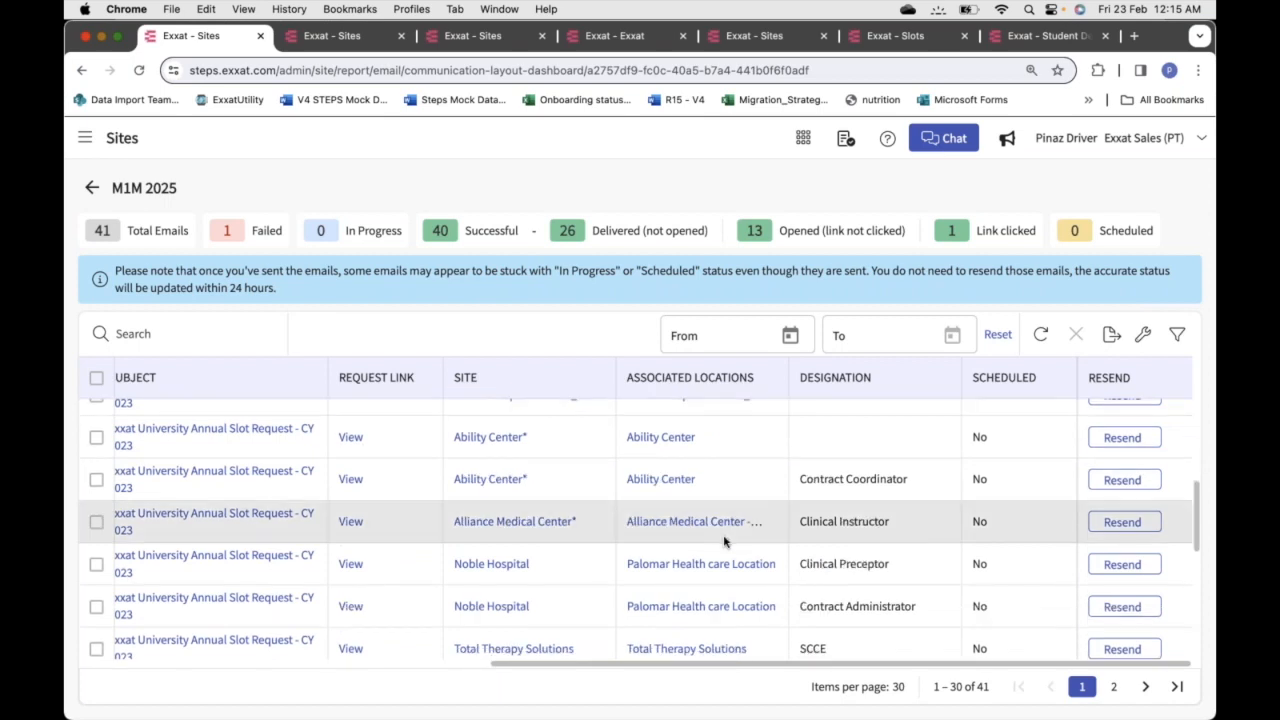
click(514, 525)
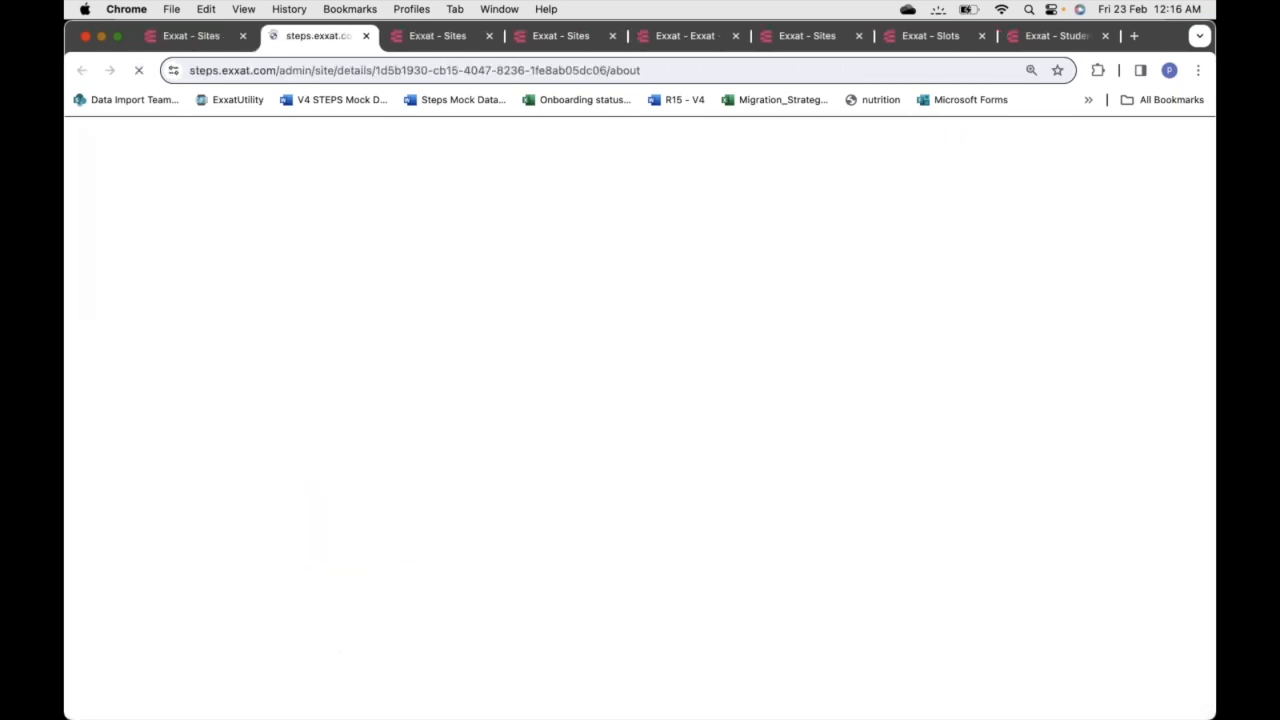
Close the site details tab and view the Ability Center slot request email
click(366, 36)
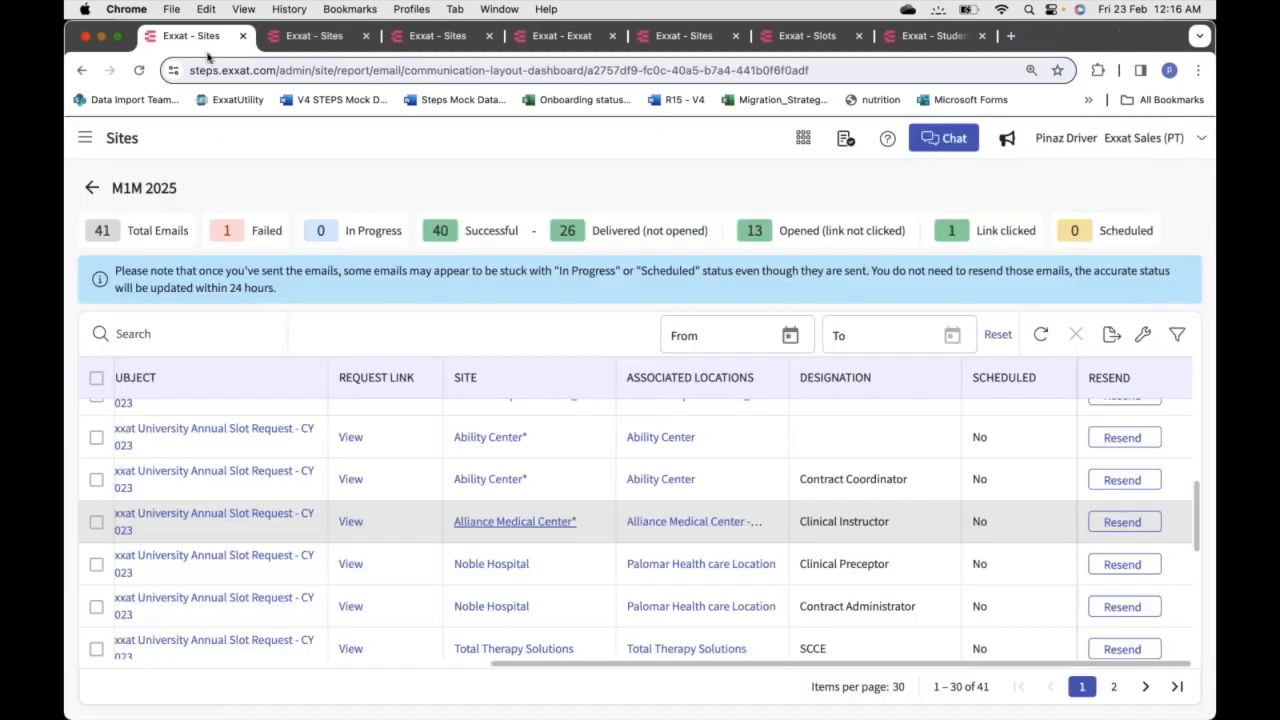
scroll(610, 443, left, 5)
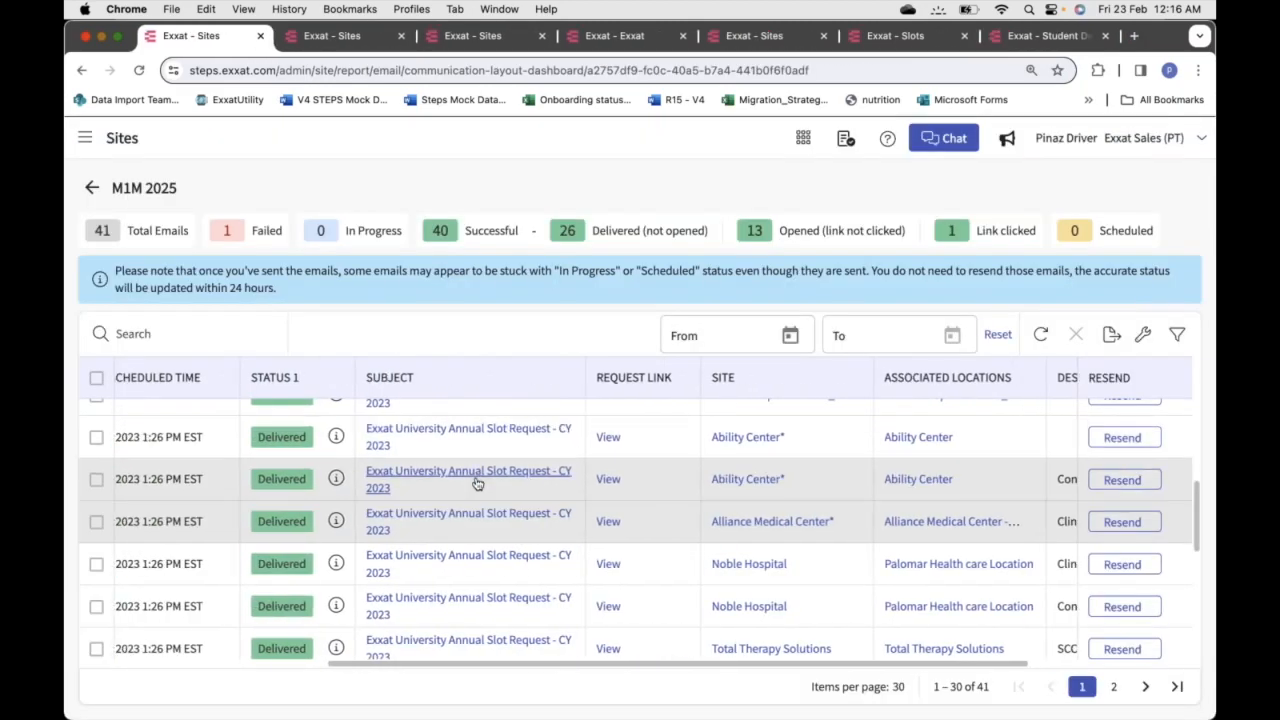
click(477, 477)
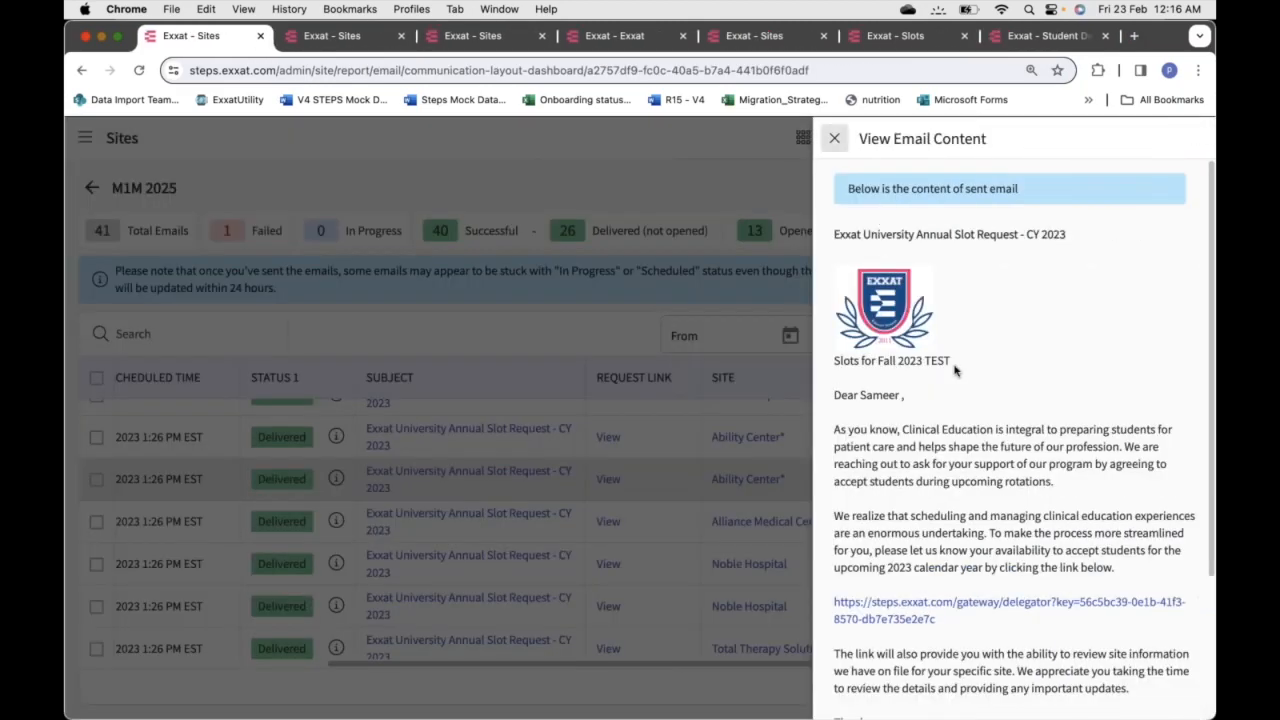
scroll(955, 370, down, 3)
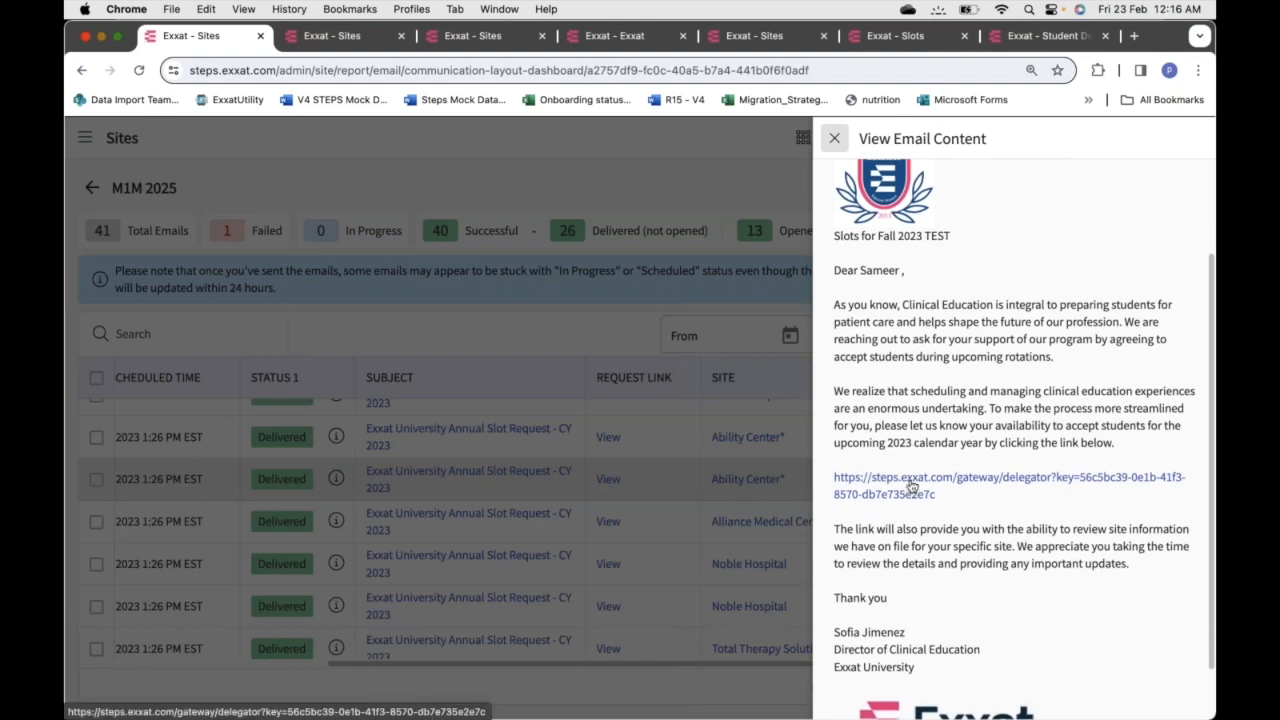
Check the location and instructor tabs, then follow the email's slot request link
click(345, 36)
click(455, 36)
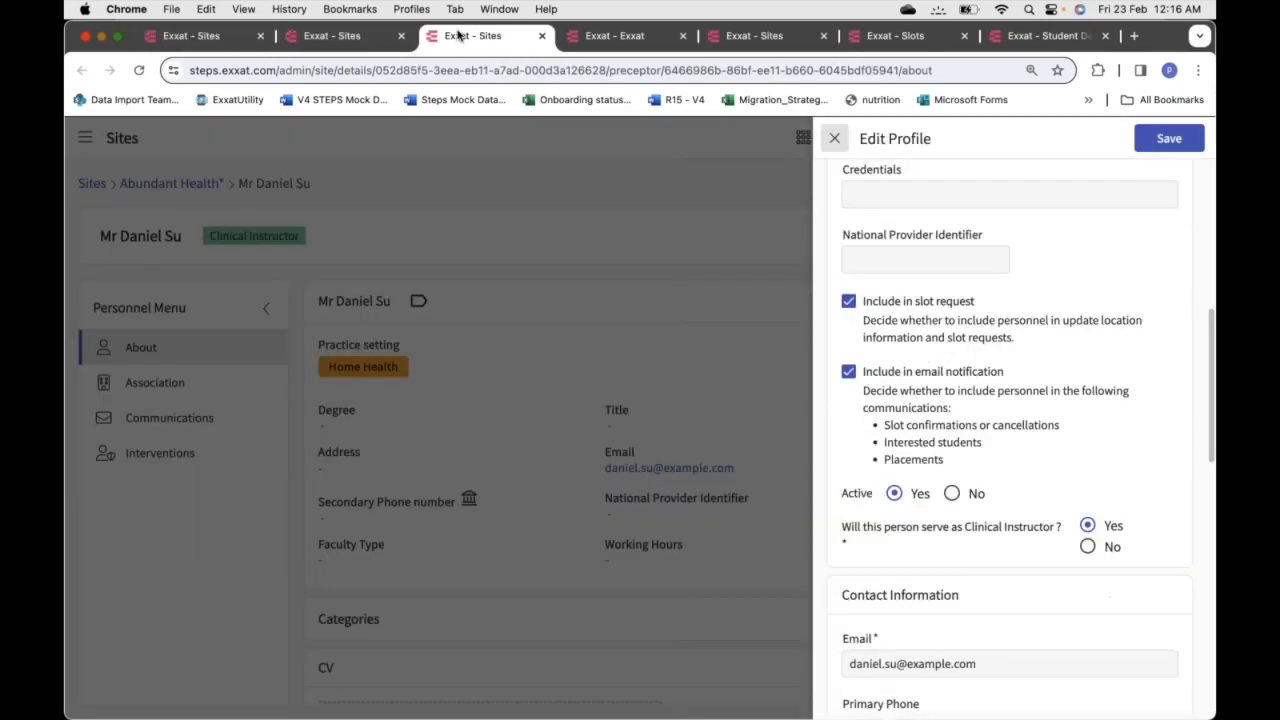
click(215, 36)
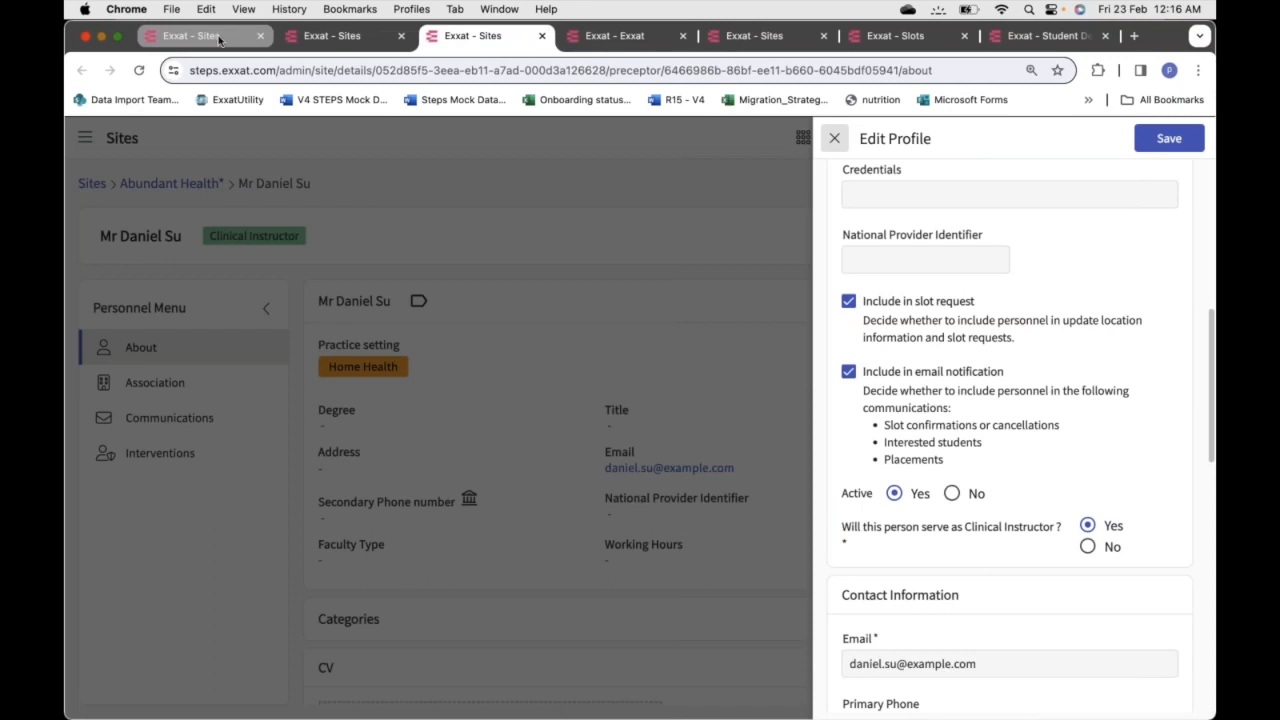
click(955, 483)
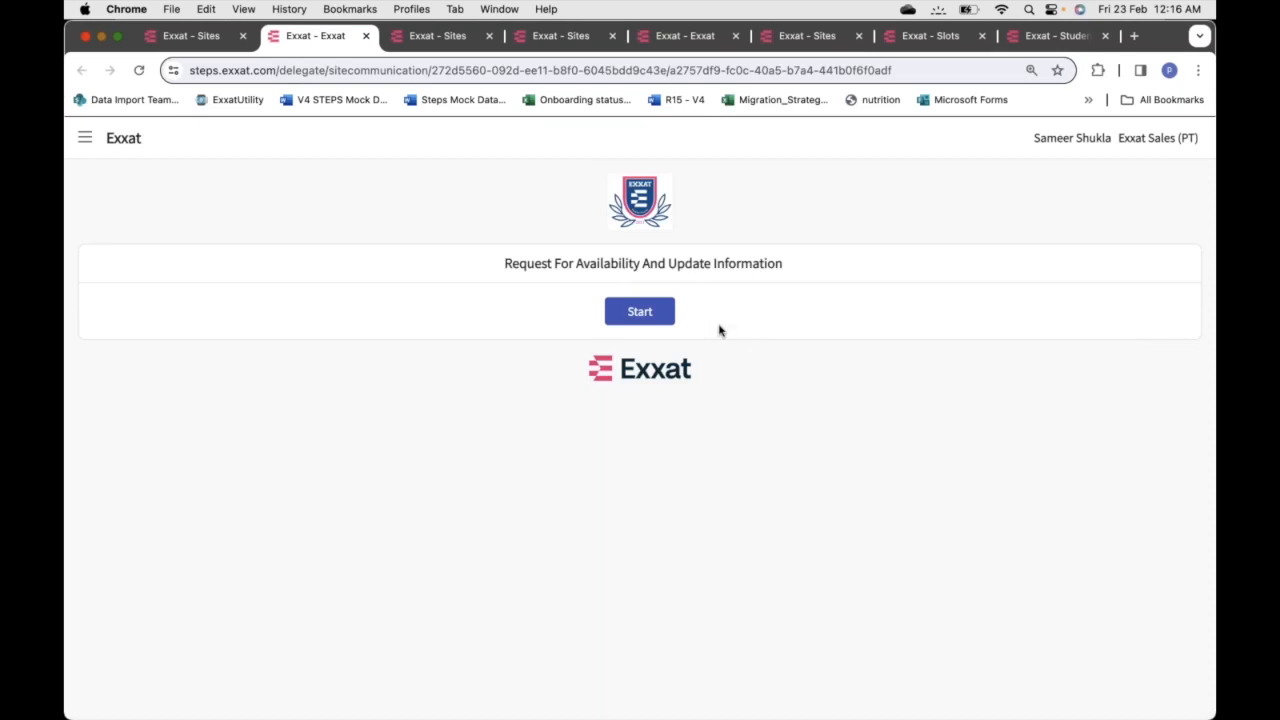
Start the site's availability response and open Add Availability for Ability Center
click(642, 313)
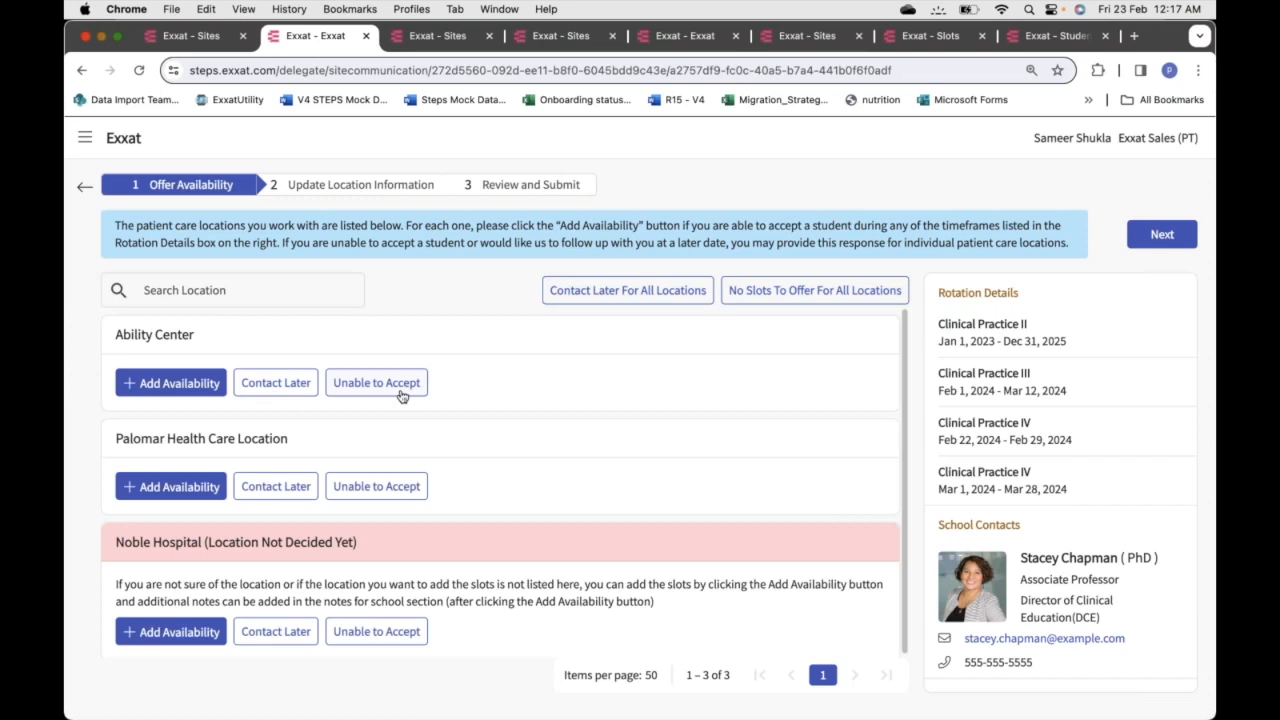
click(178, 385)
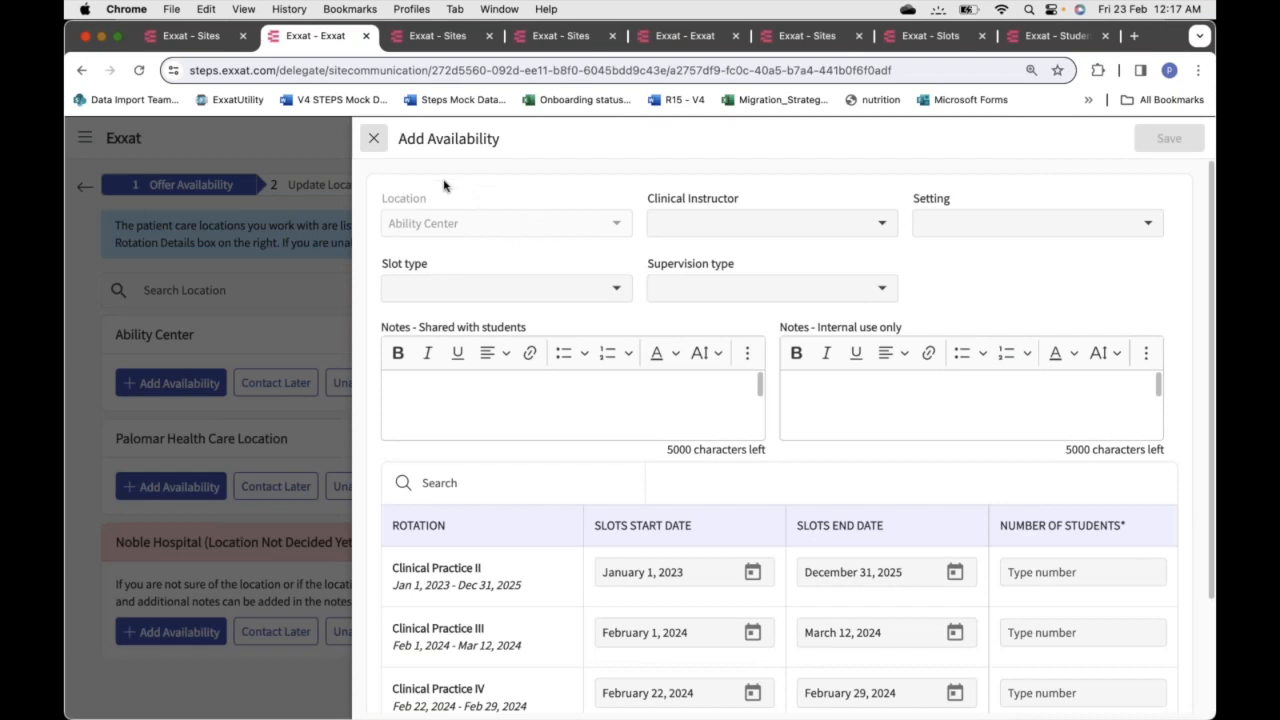
Review the clinical instructor, practice setting and slot type options without choosing any
click(750, 230)
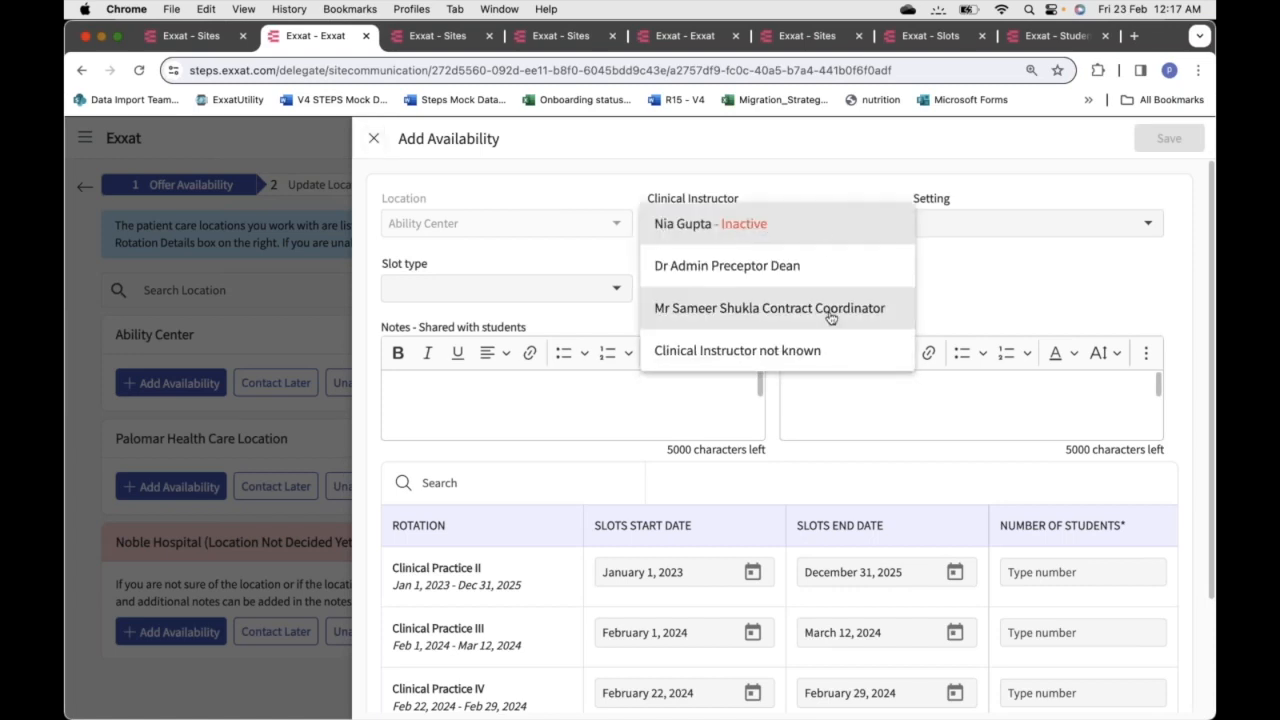
click(963, 276)
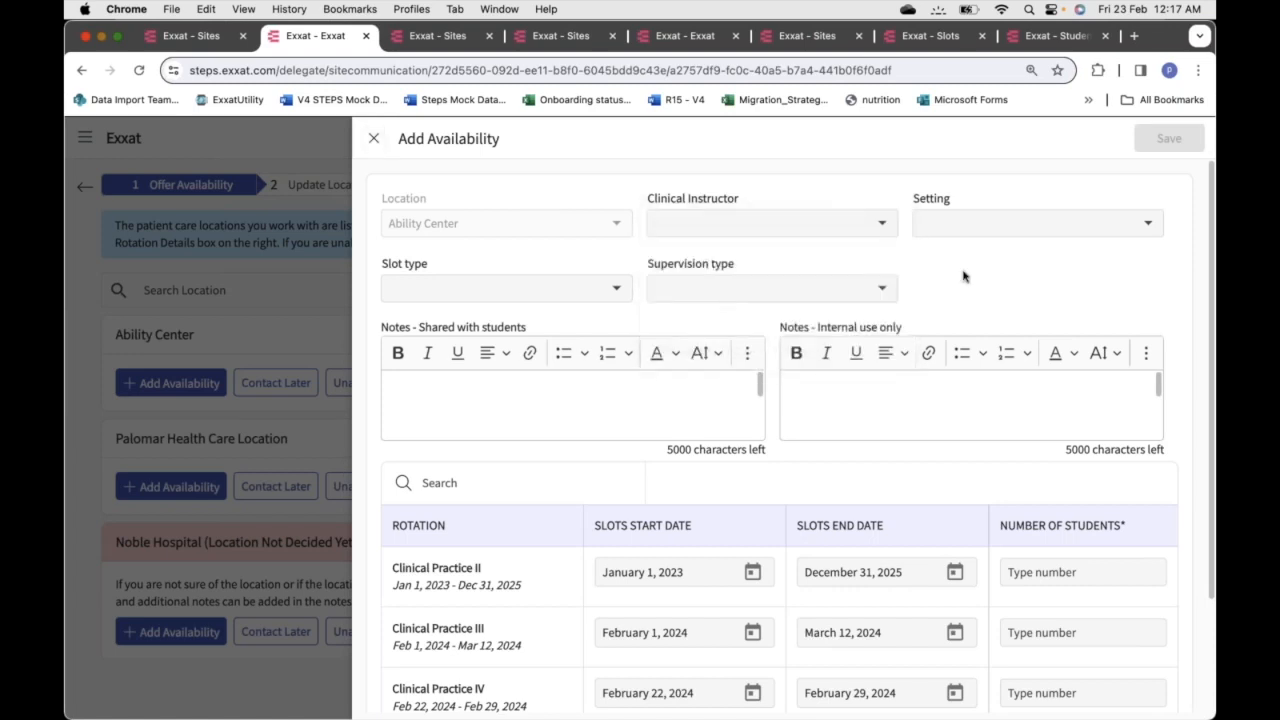
click(978, 223)
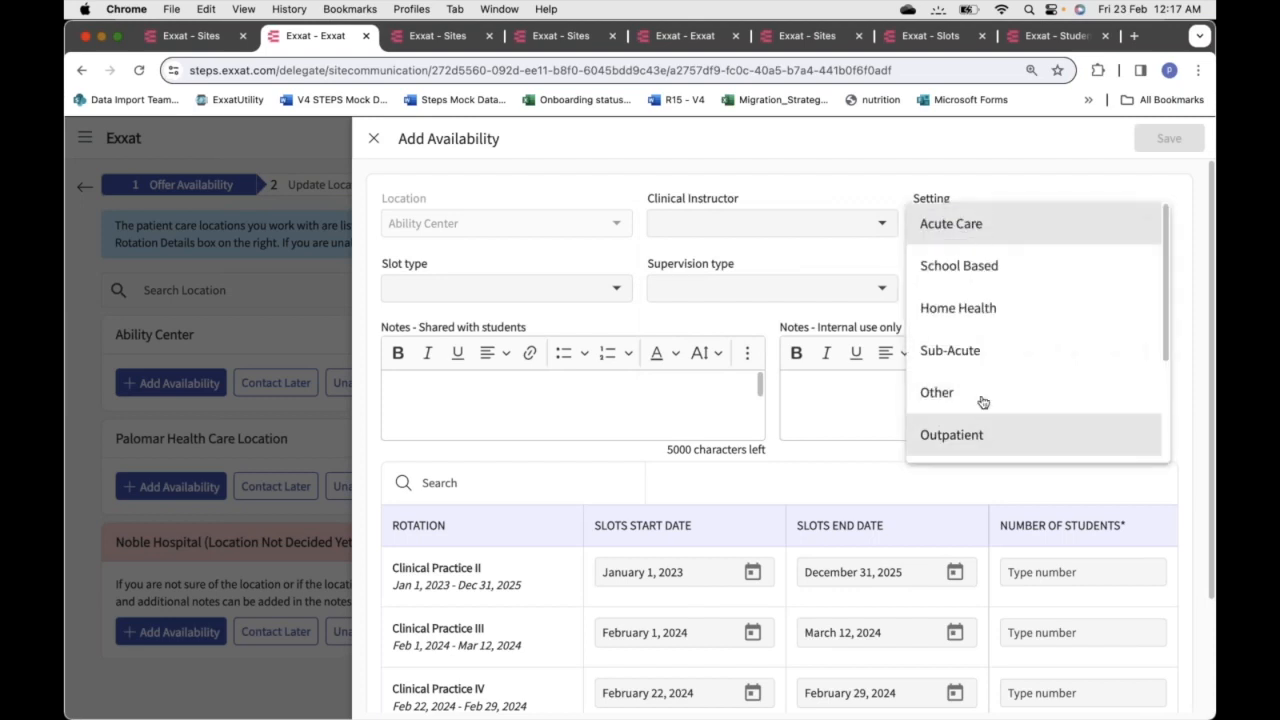
click(1000, 171)
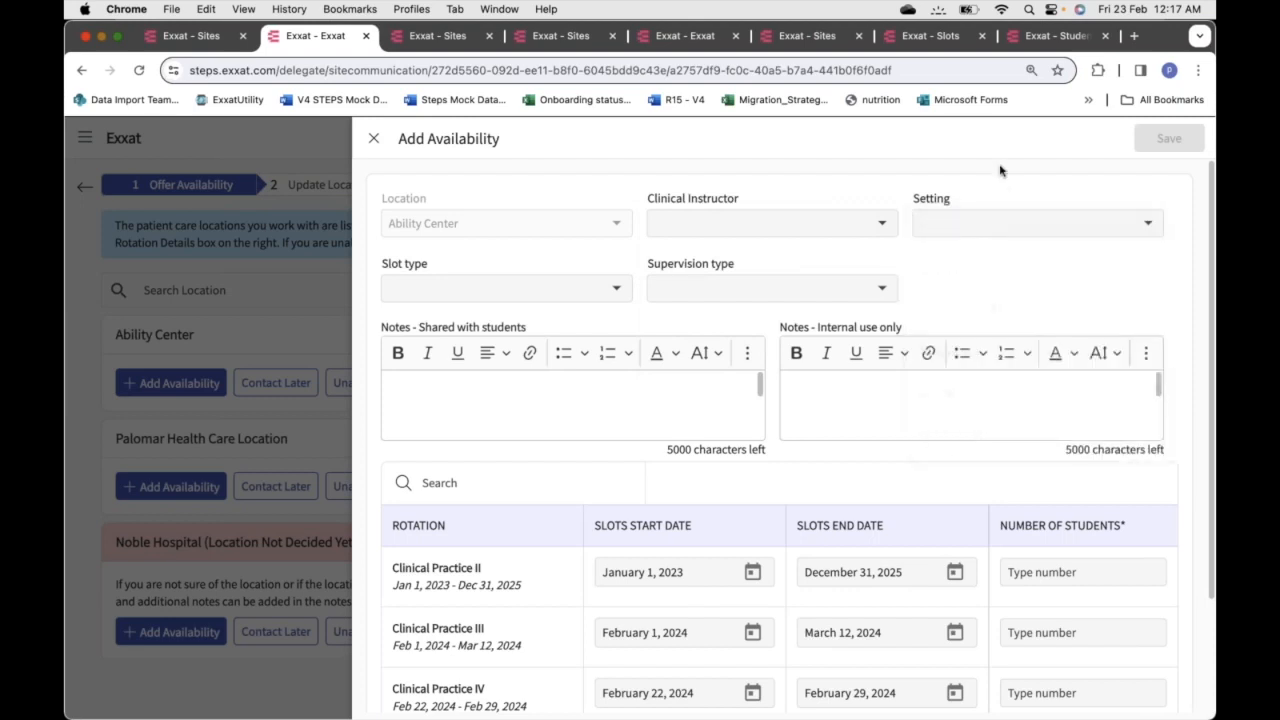
click(551, 294)
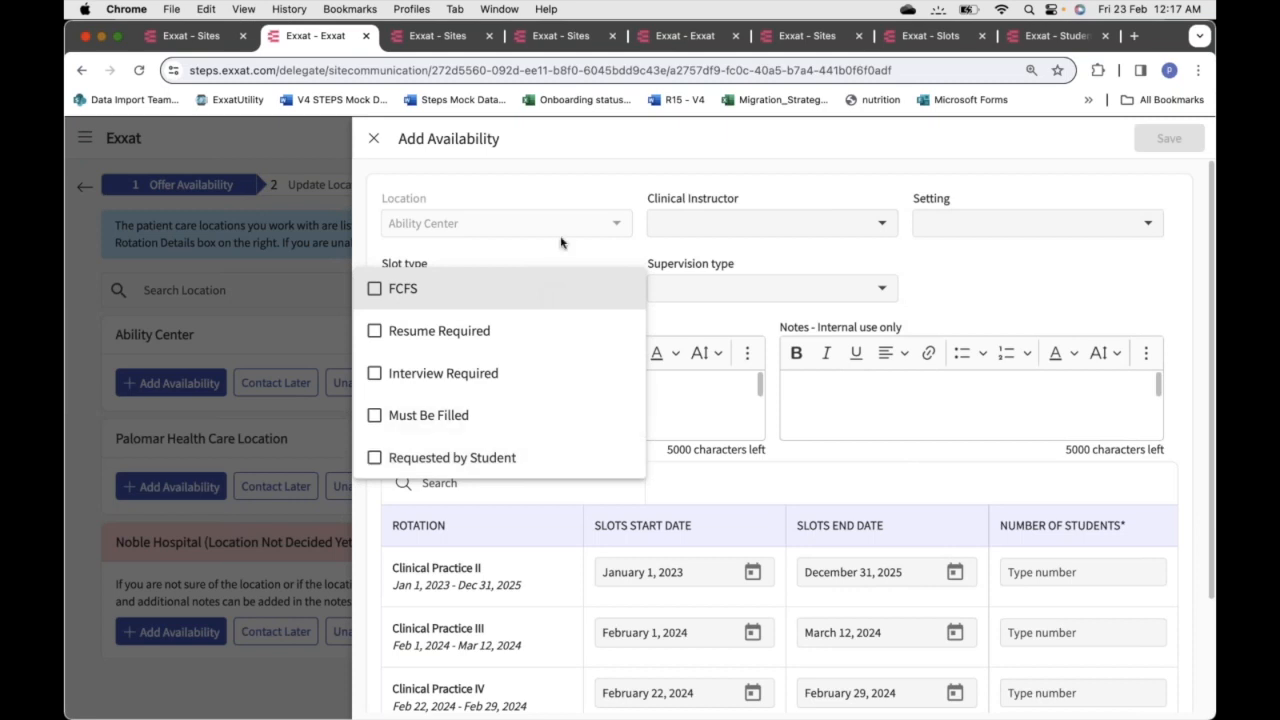
click(557, 254)
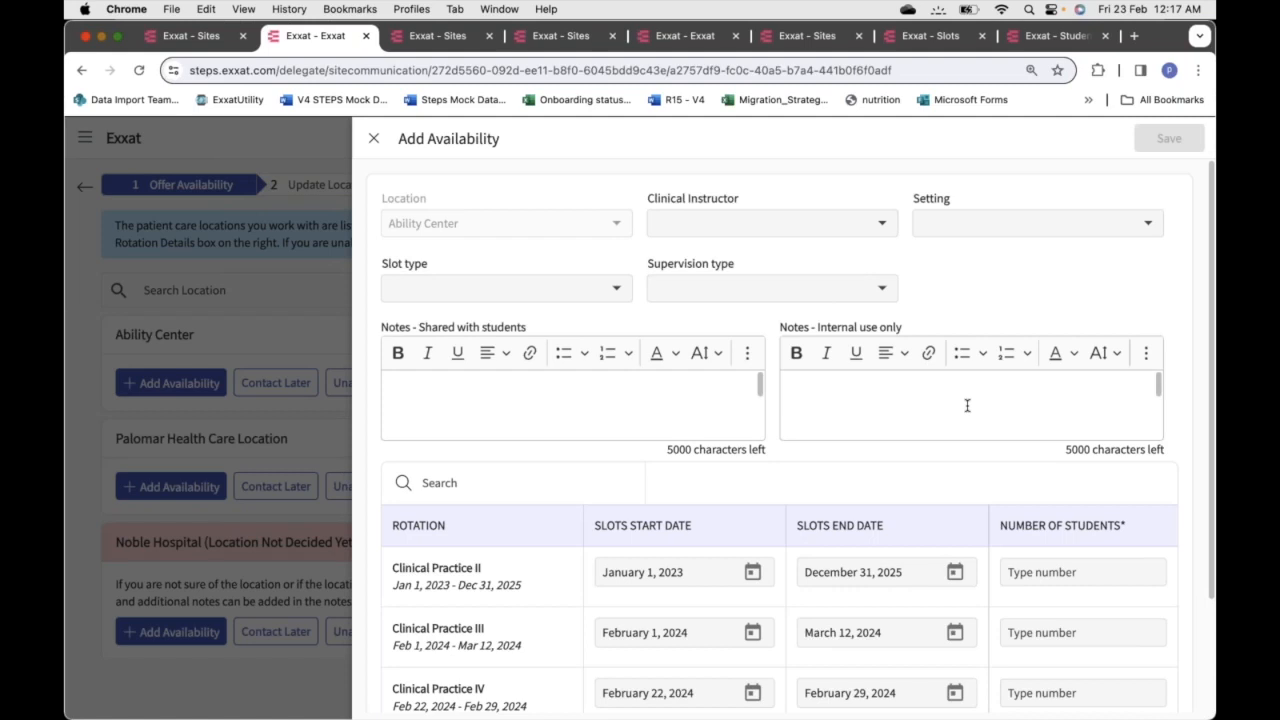
Enter 1 and 2 students for Clinical Practice III and IV, then clear both counts
scroll(967, 405, down, 3)
scroll(1197, 257, down, 3)
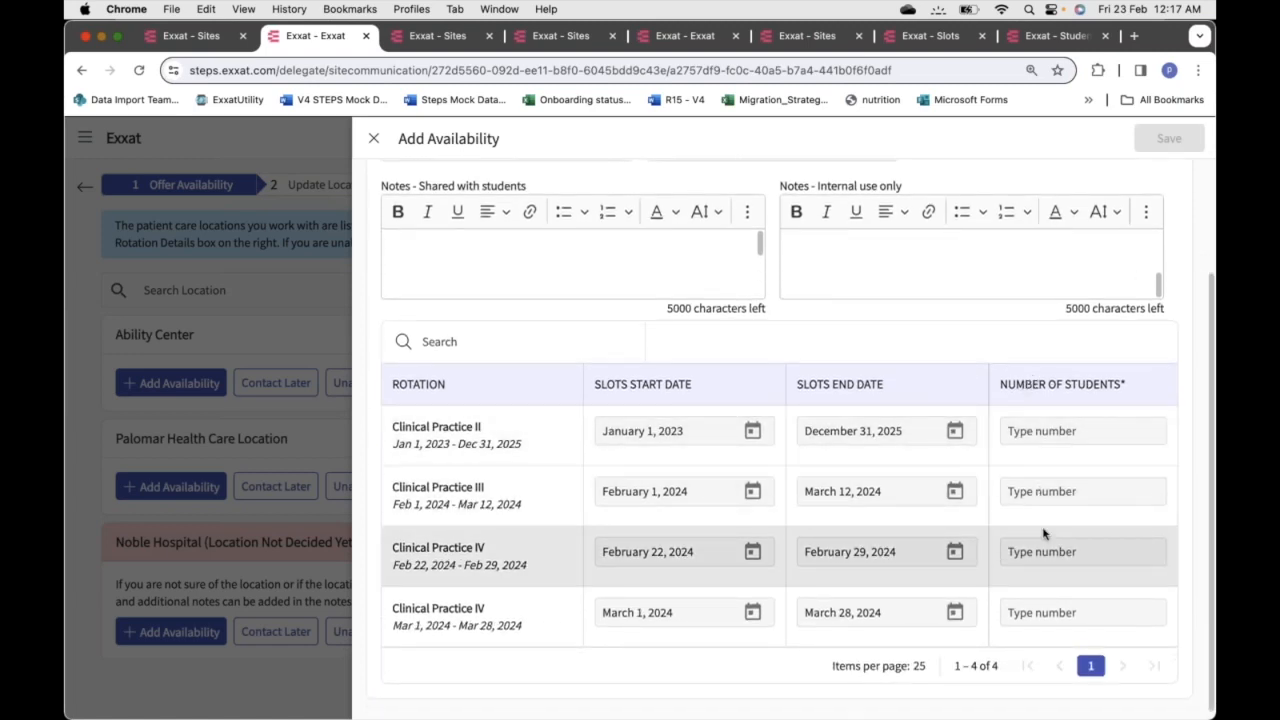
click(1045, 428)
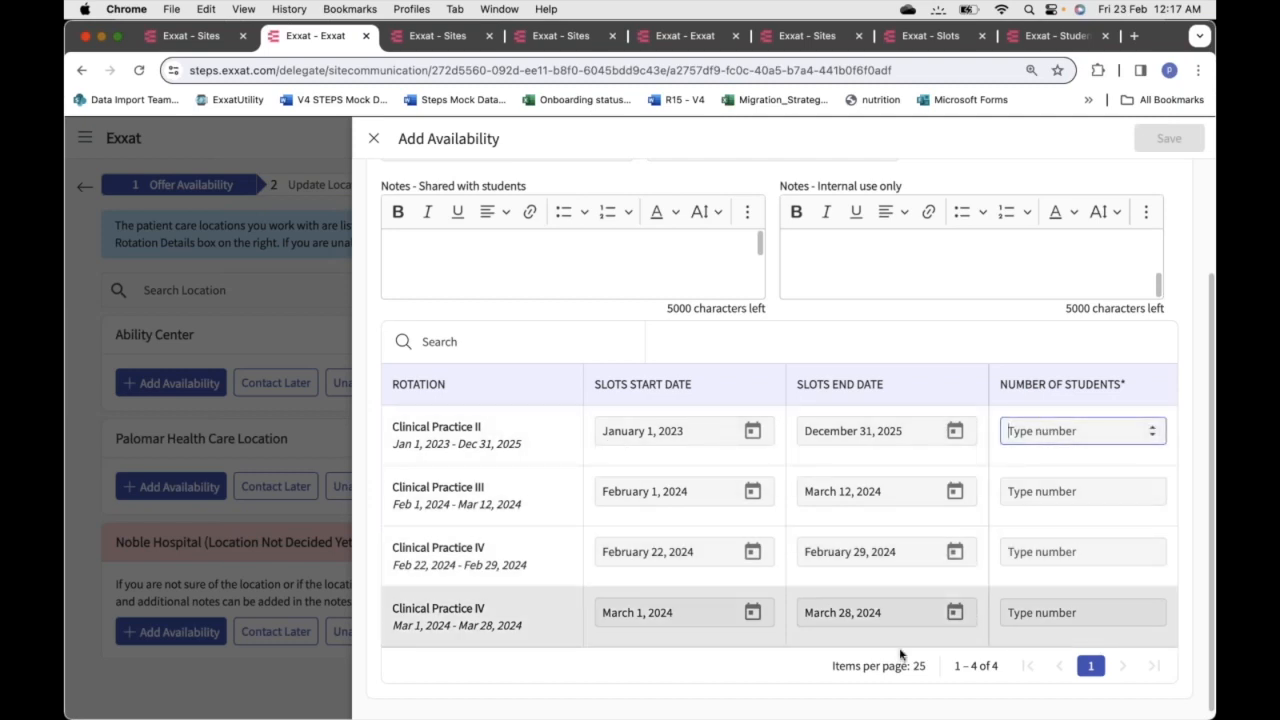
click(1079, 490)
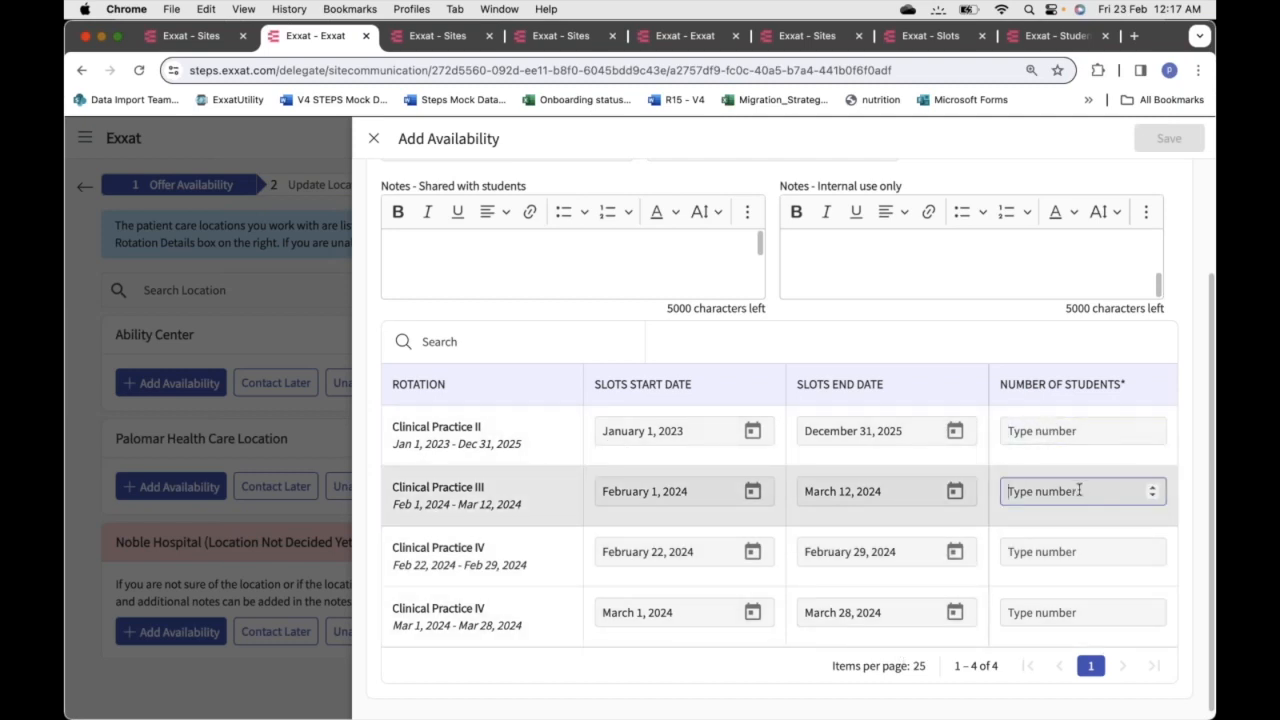
text(1)
click(1055, 552)
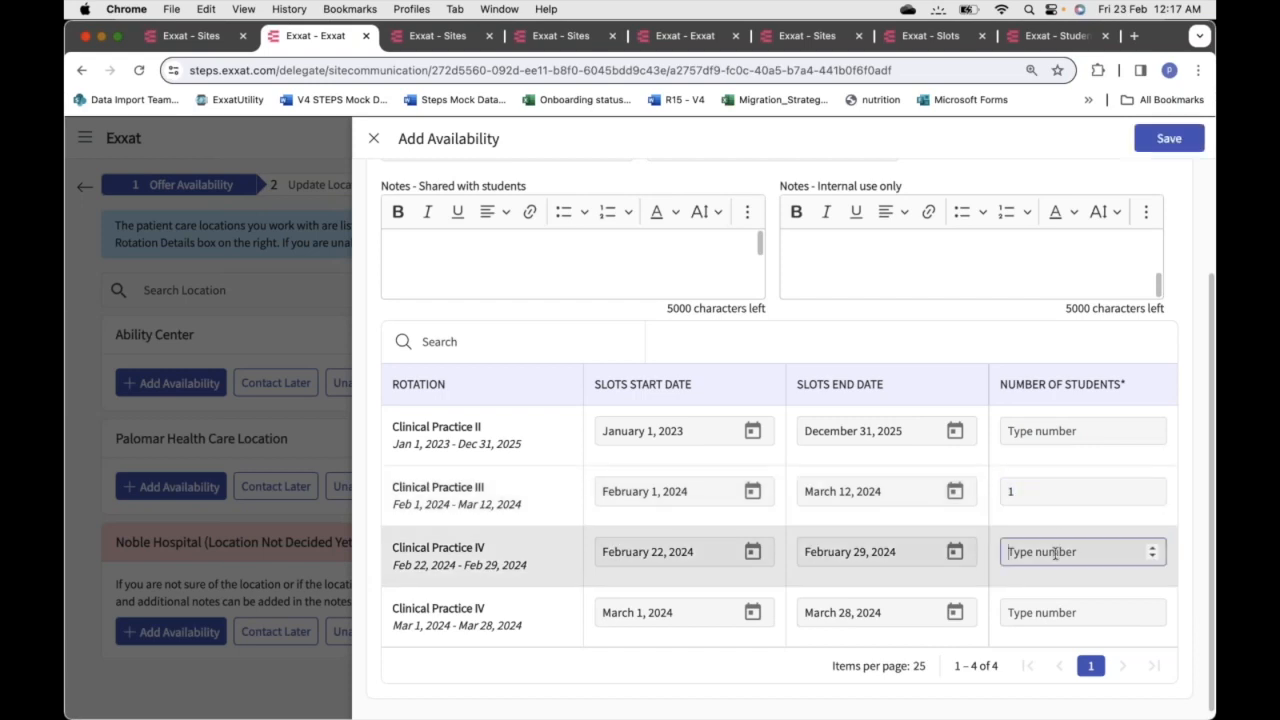
text(2)
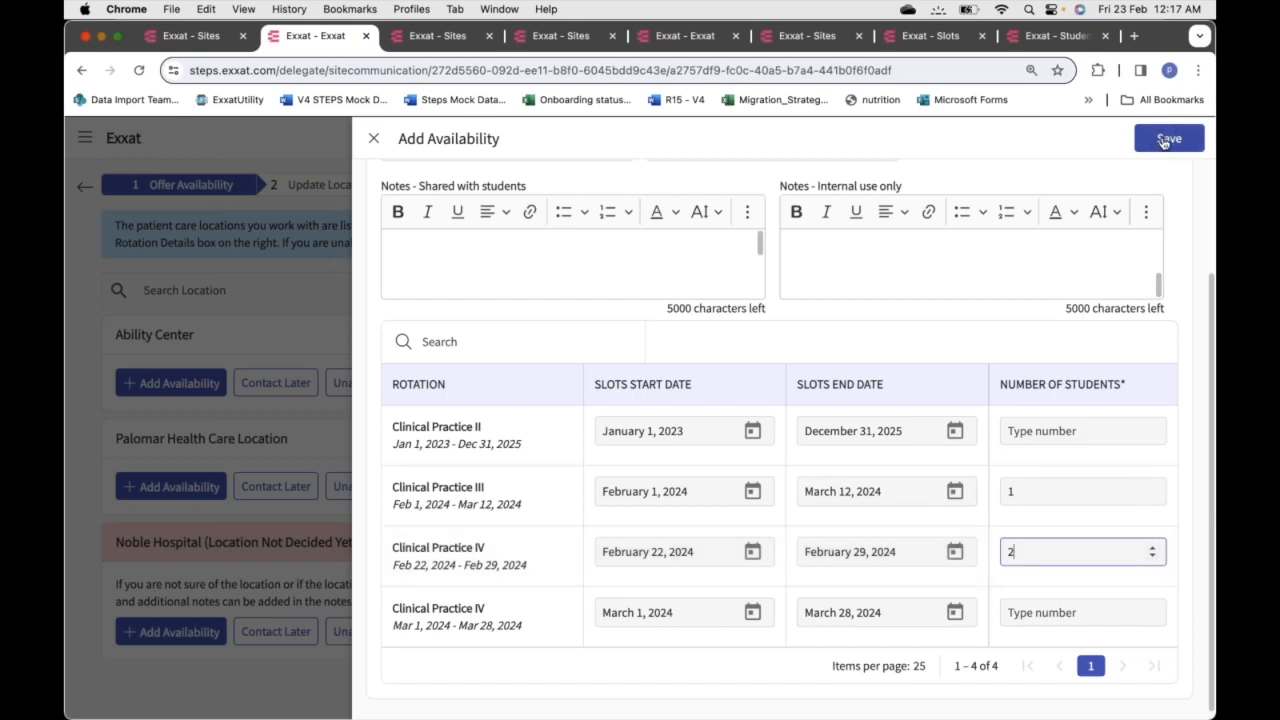
click(1068, 487)
key(BackSpace)
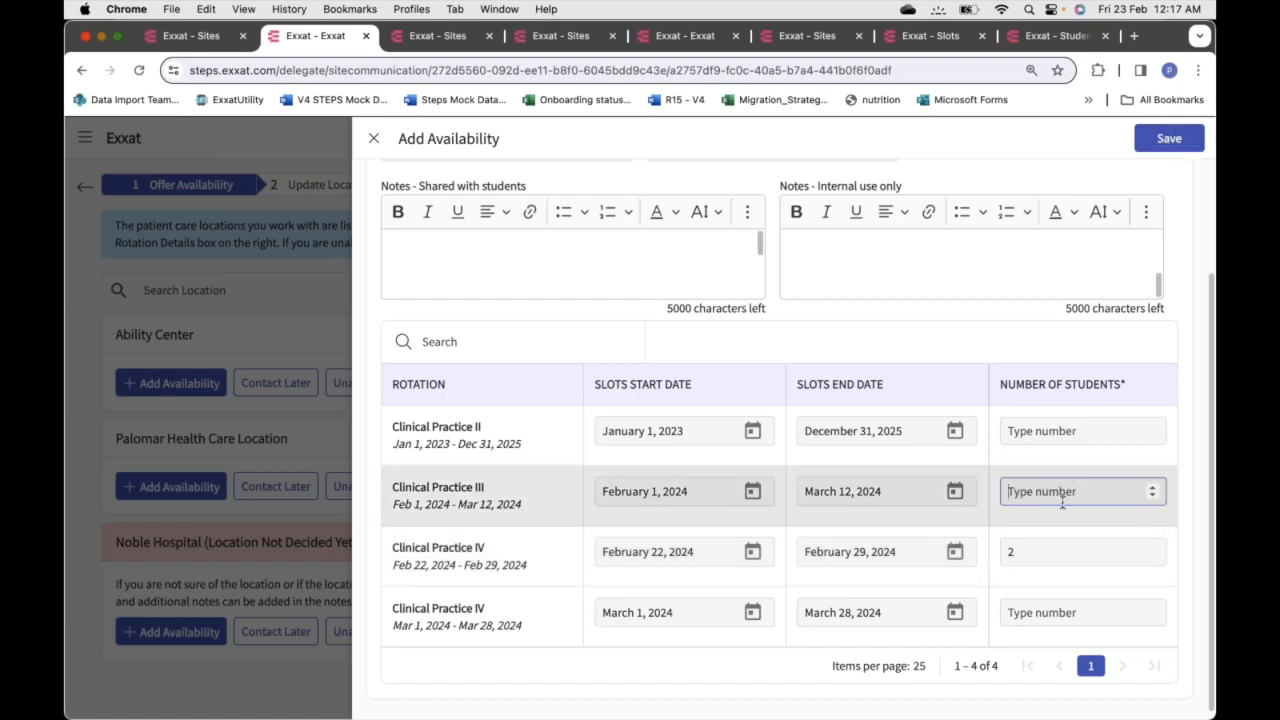
click(1044, 549)
key(BackSpace)
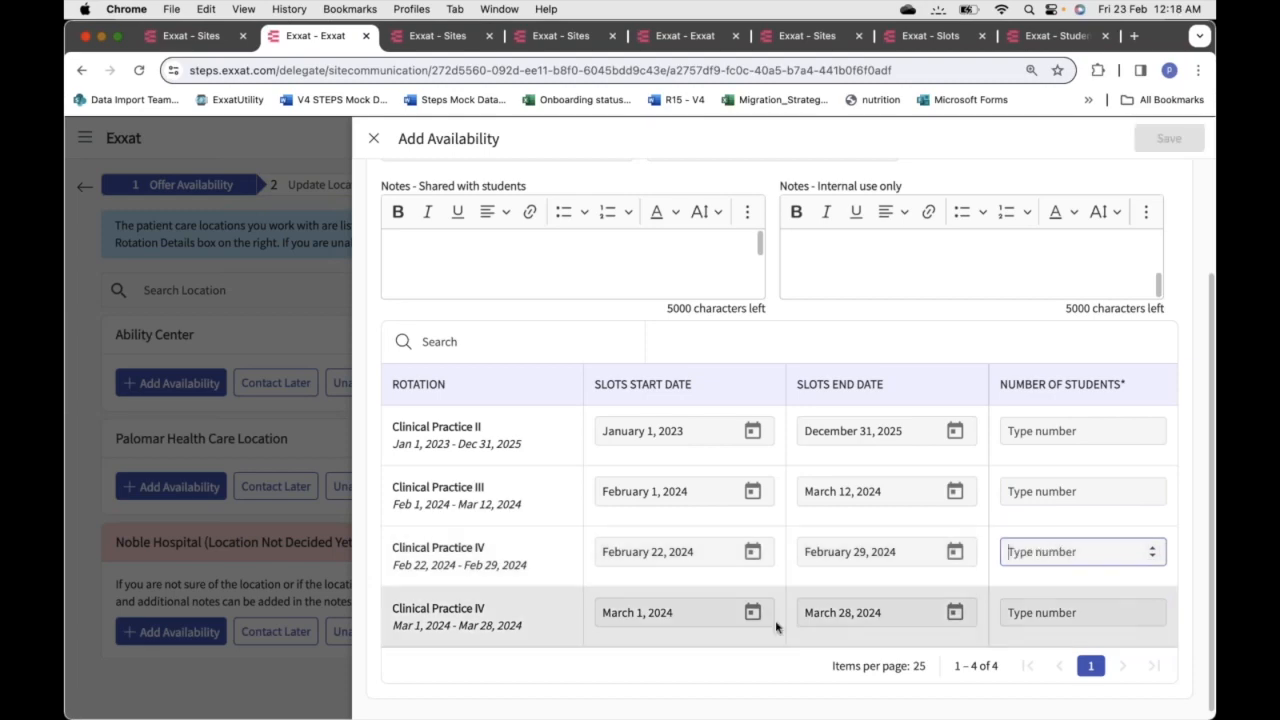
Discard the availability form and choose to be contacted later about Ability Center
click(374, 141)
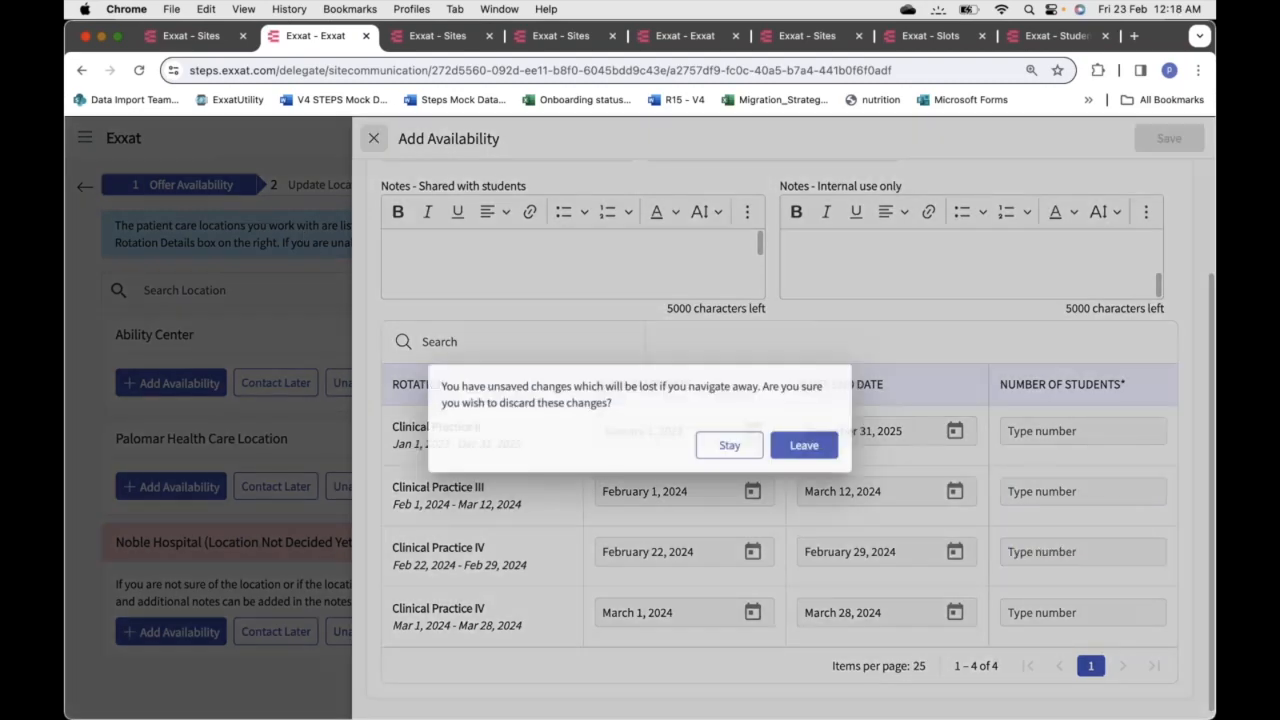
click(808, 443)
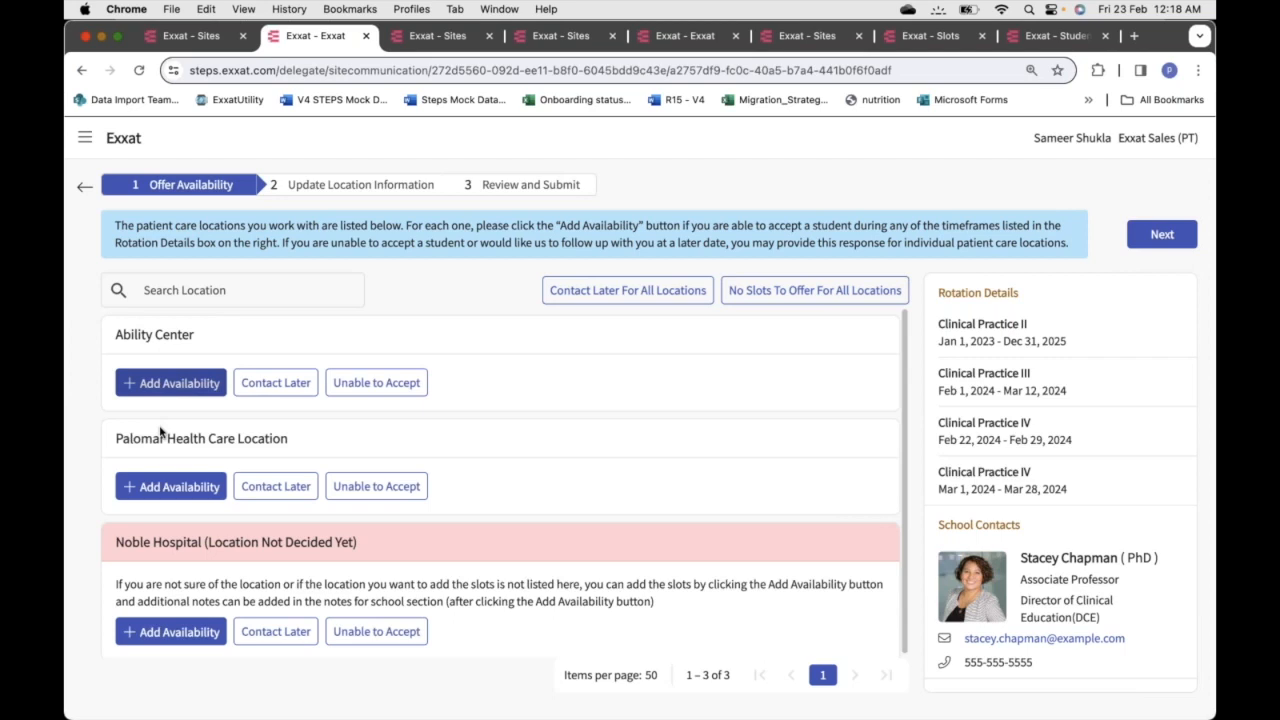
click(276, 386)
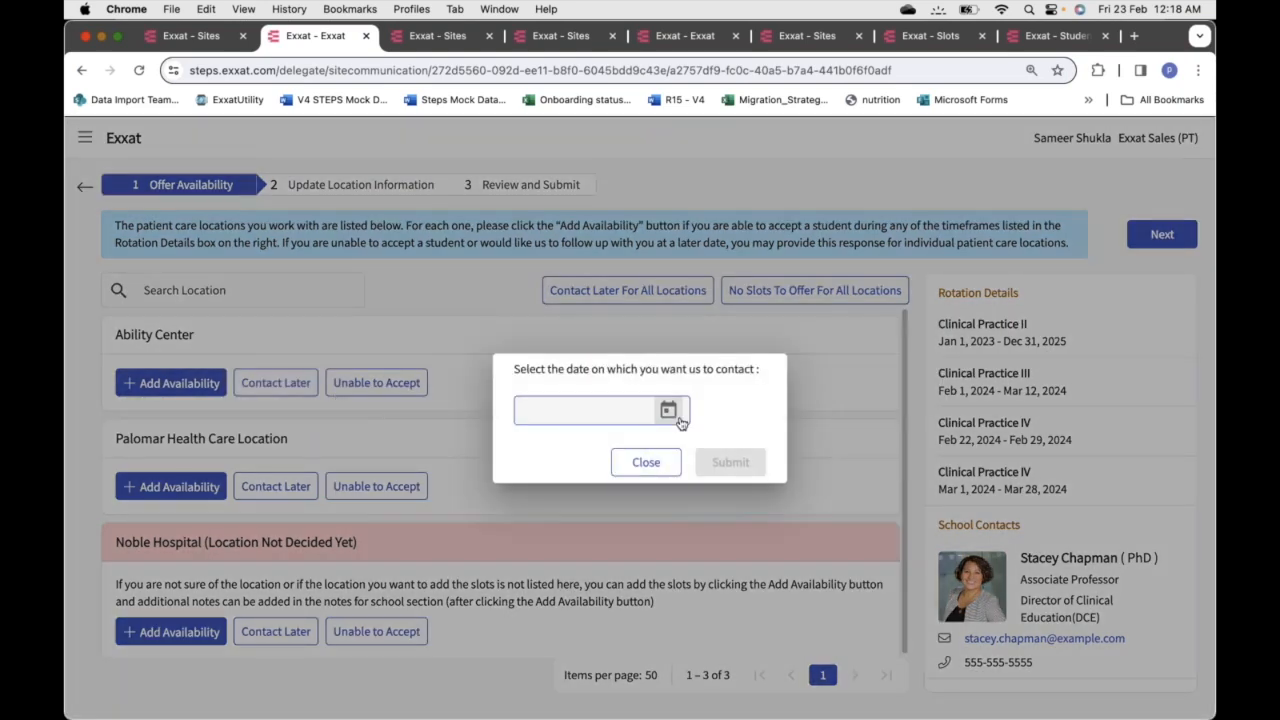
Pick March 11, 2024 as the contact date, then close the prompt without submitting
click(669, 413)
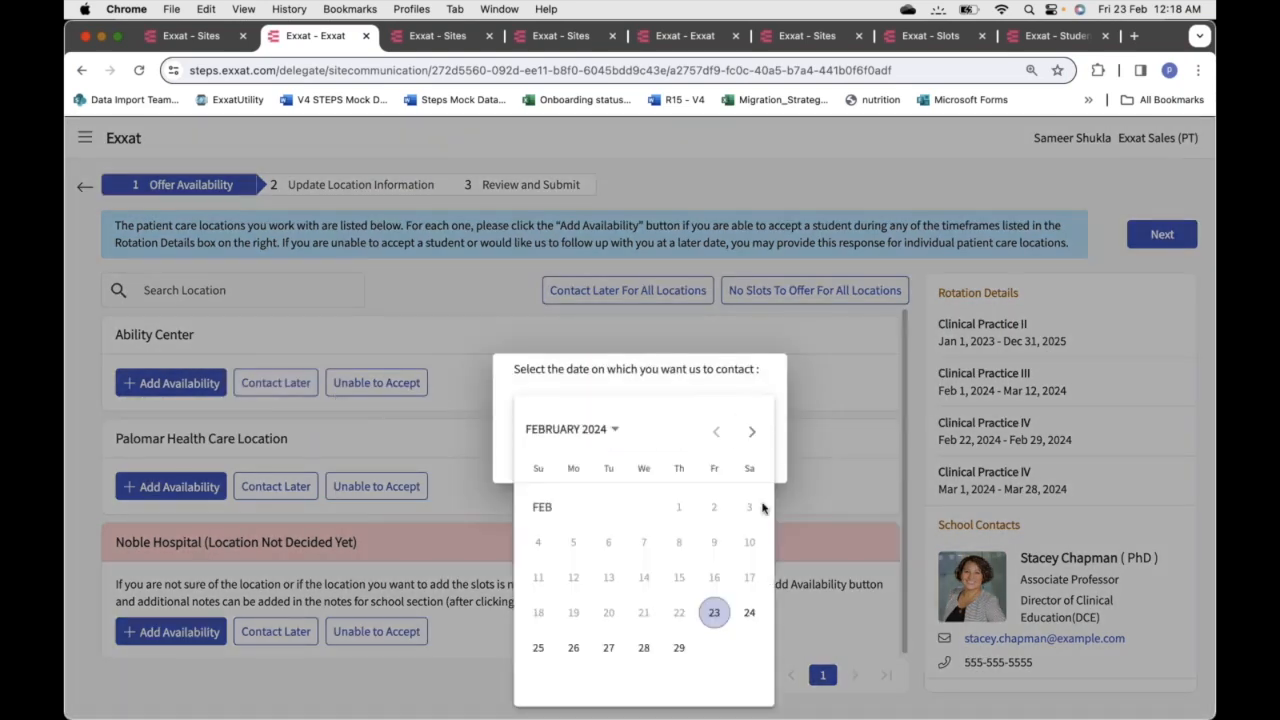
click(751, 431)
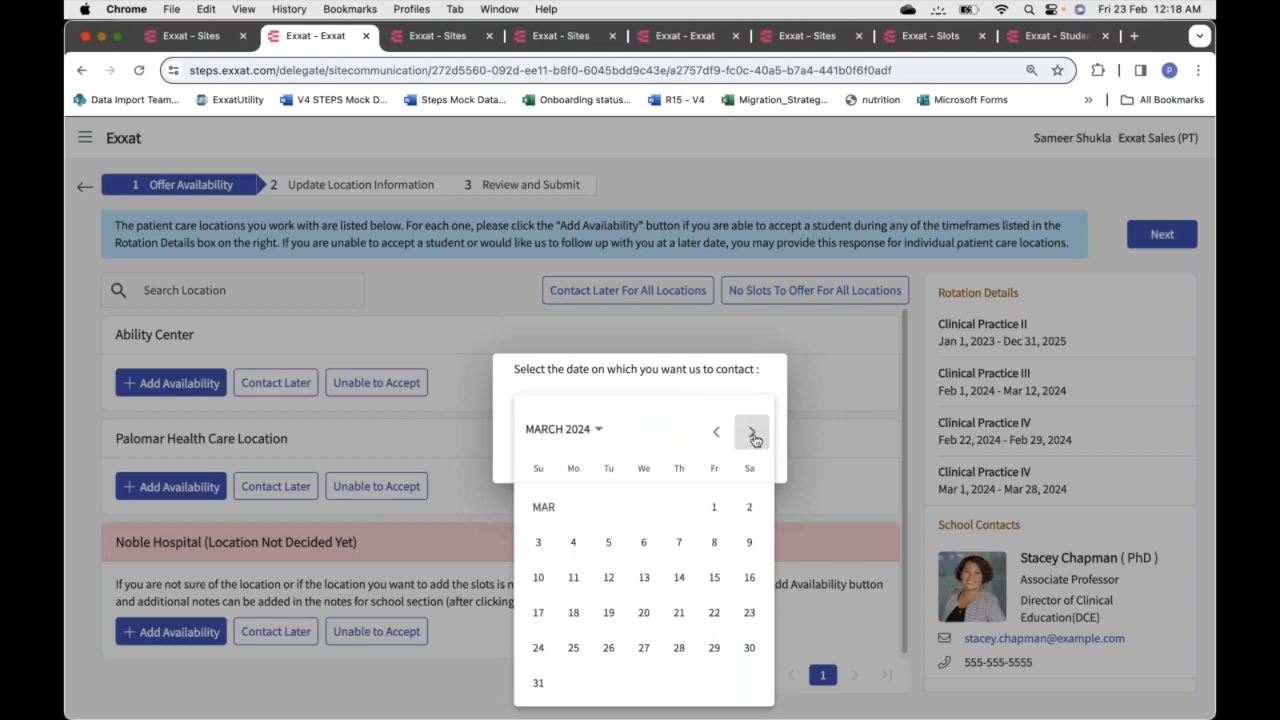
click(573, 577)
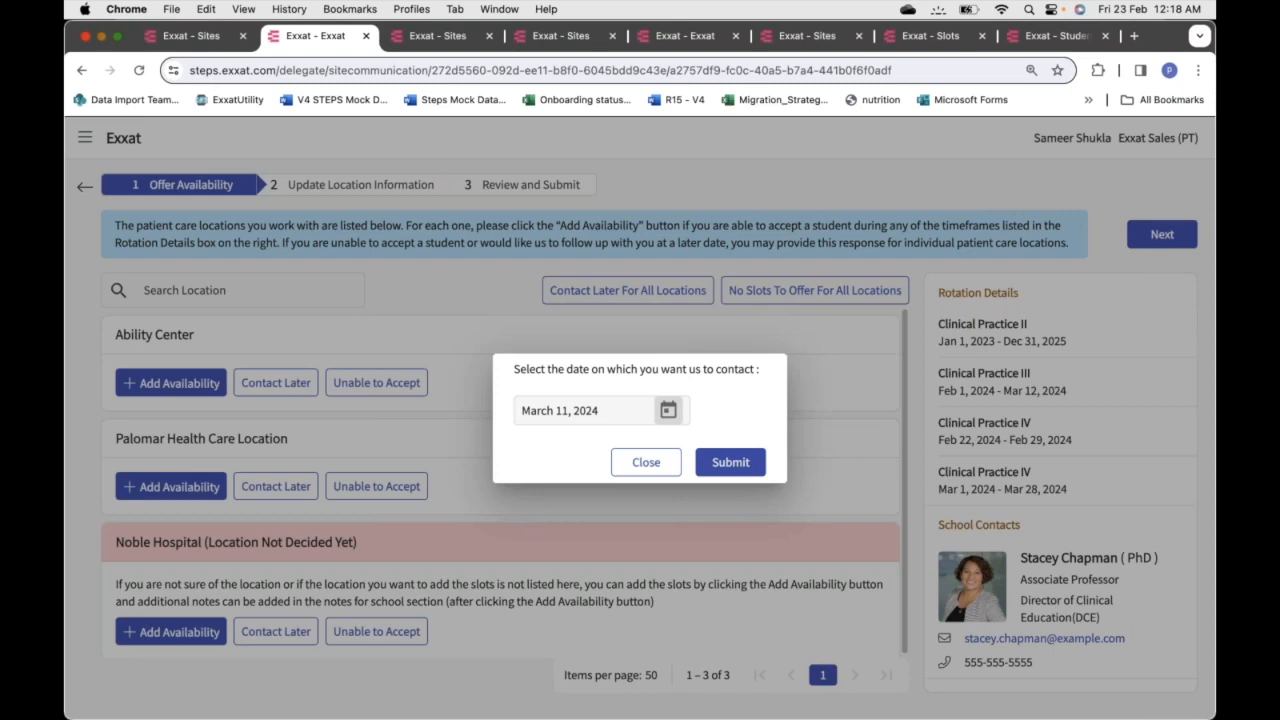
click(646, 464)
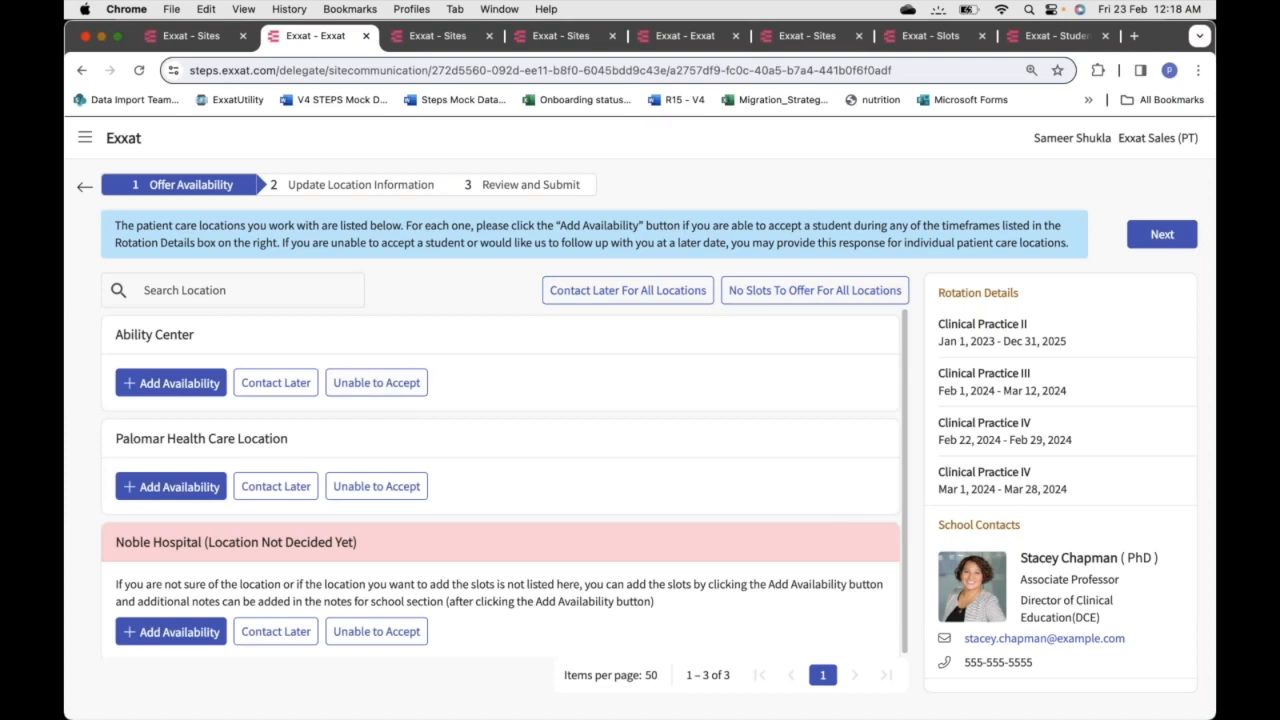
scroll(415, 408, down, 1)
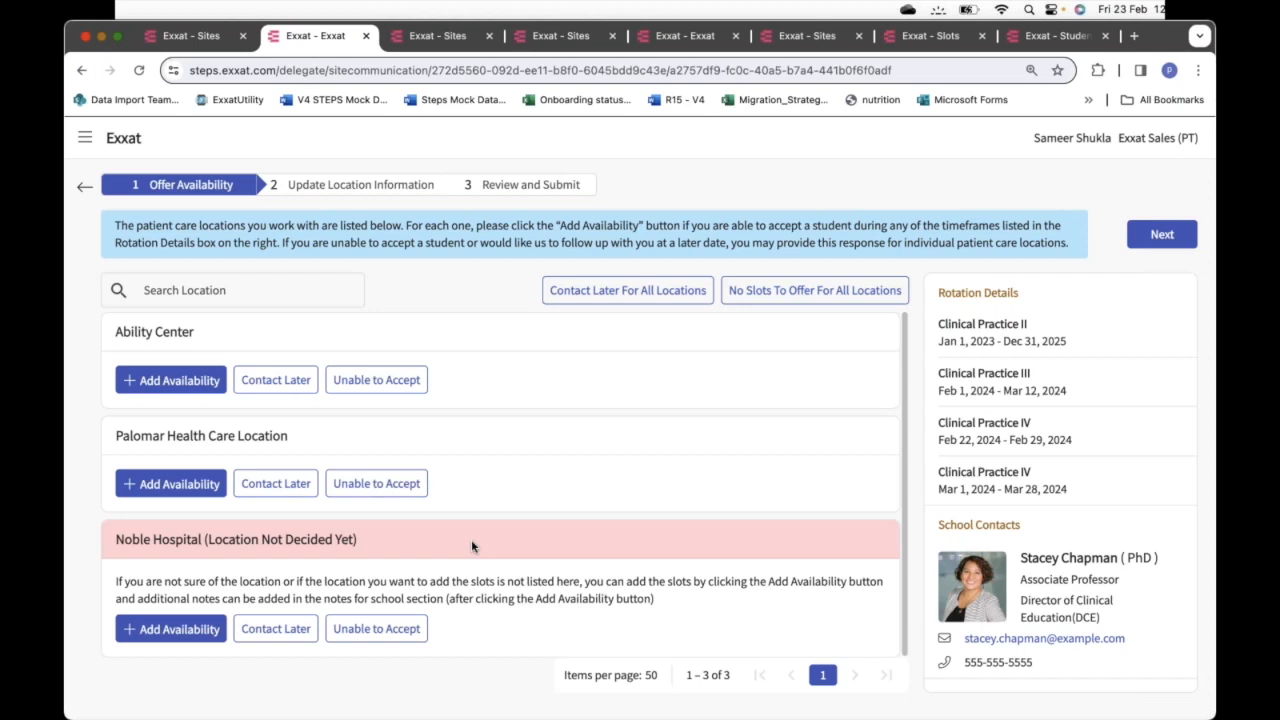
click(160, 629)
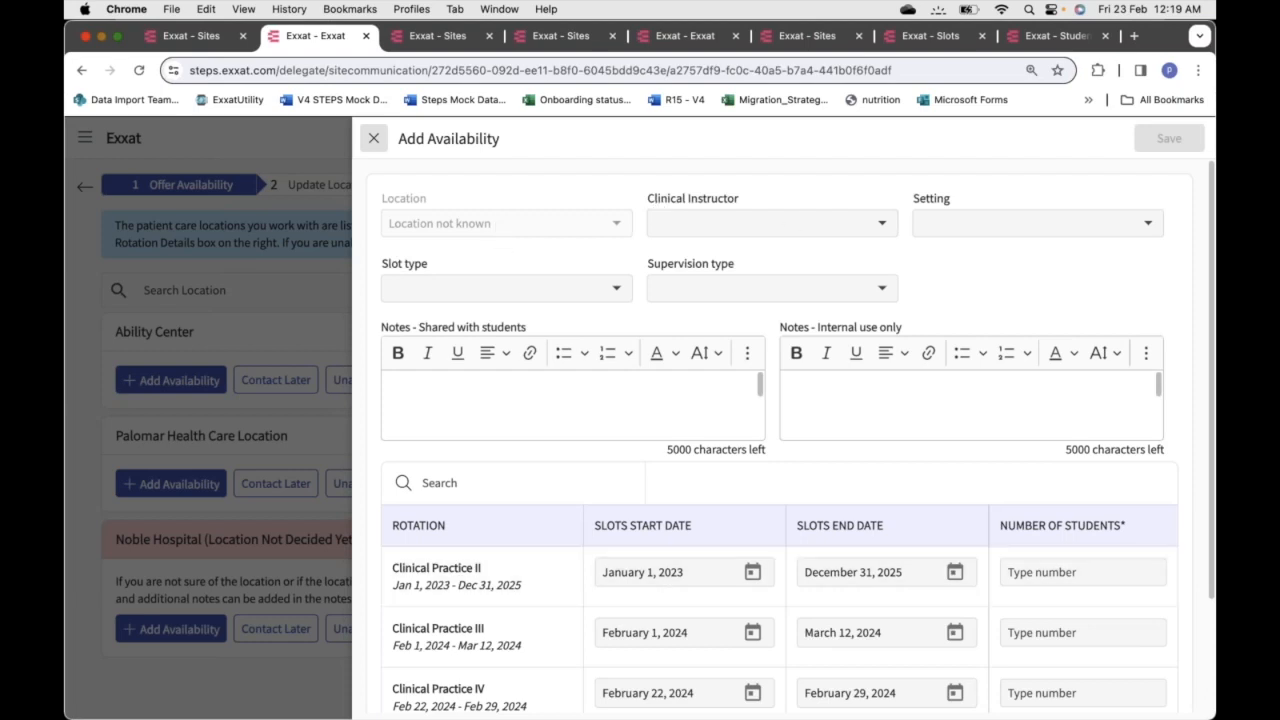
scroll(652, 449, down, 3)
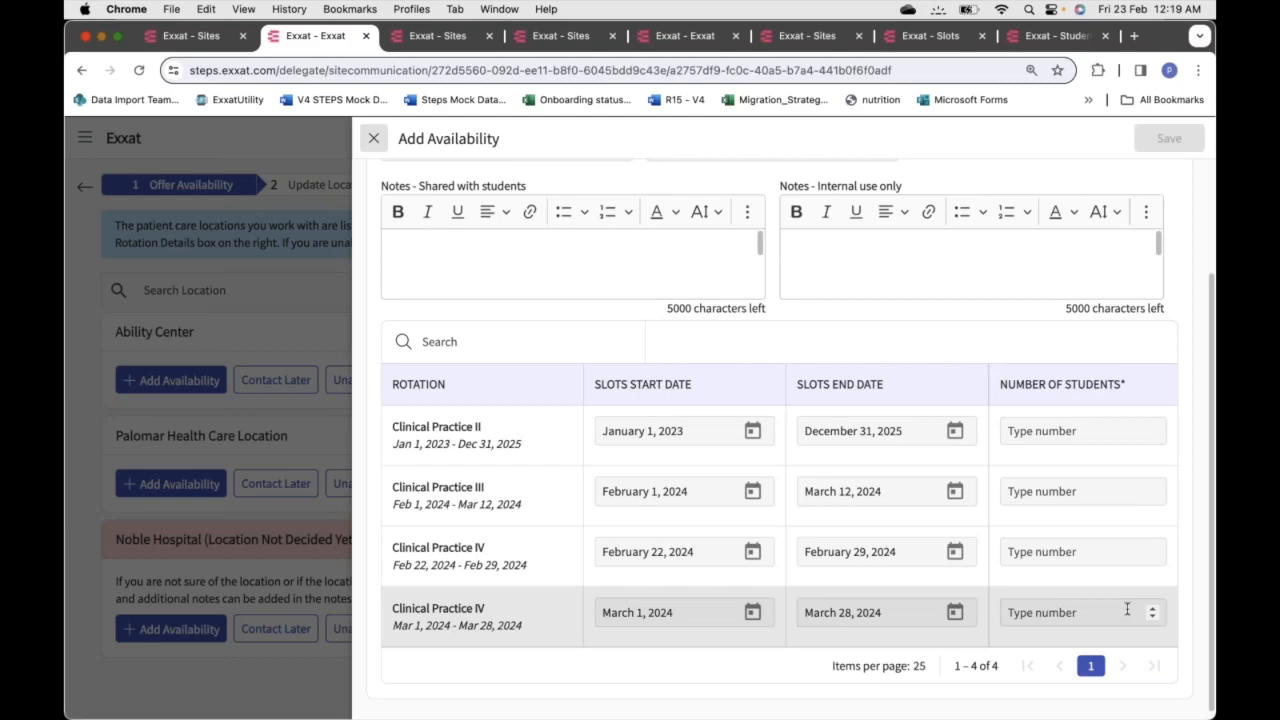
click(373, 138)
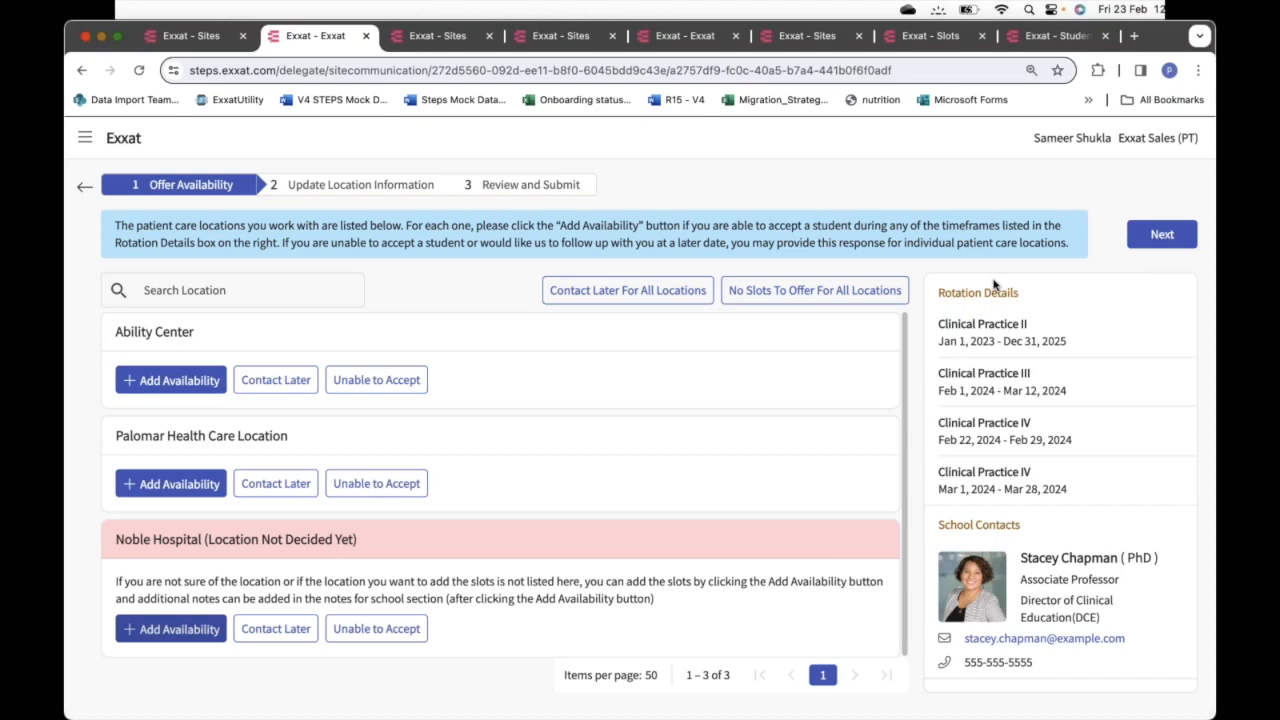
Go to Update Location Information and review Palomar's and Ability Center's details on file
click(365, 185)
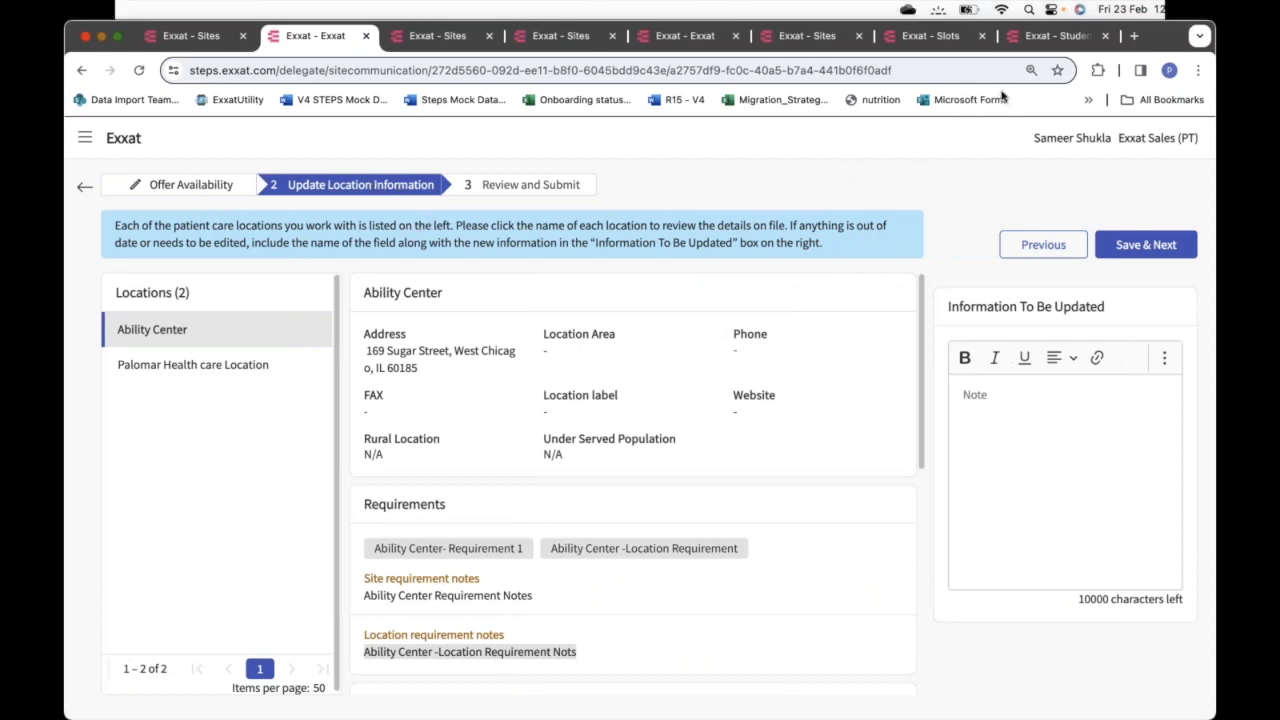
click(240, 366)
click(235, 340)
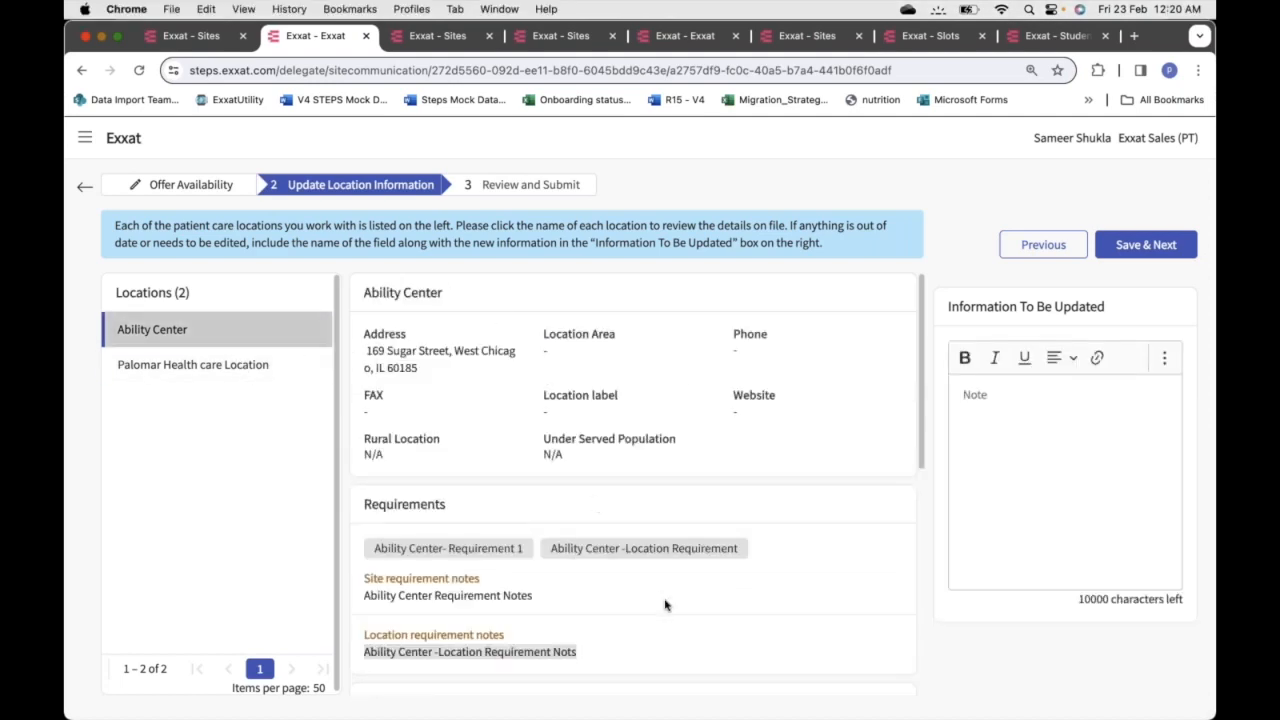
scroll(665, 605, down, 2)
scroll(665, 605, down, 10)
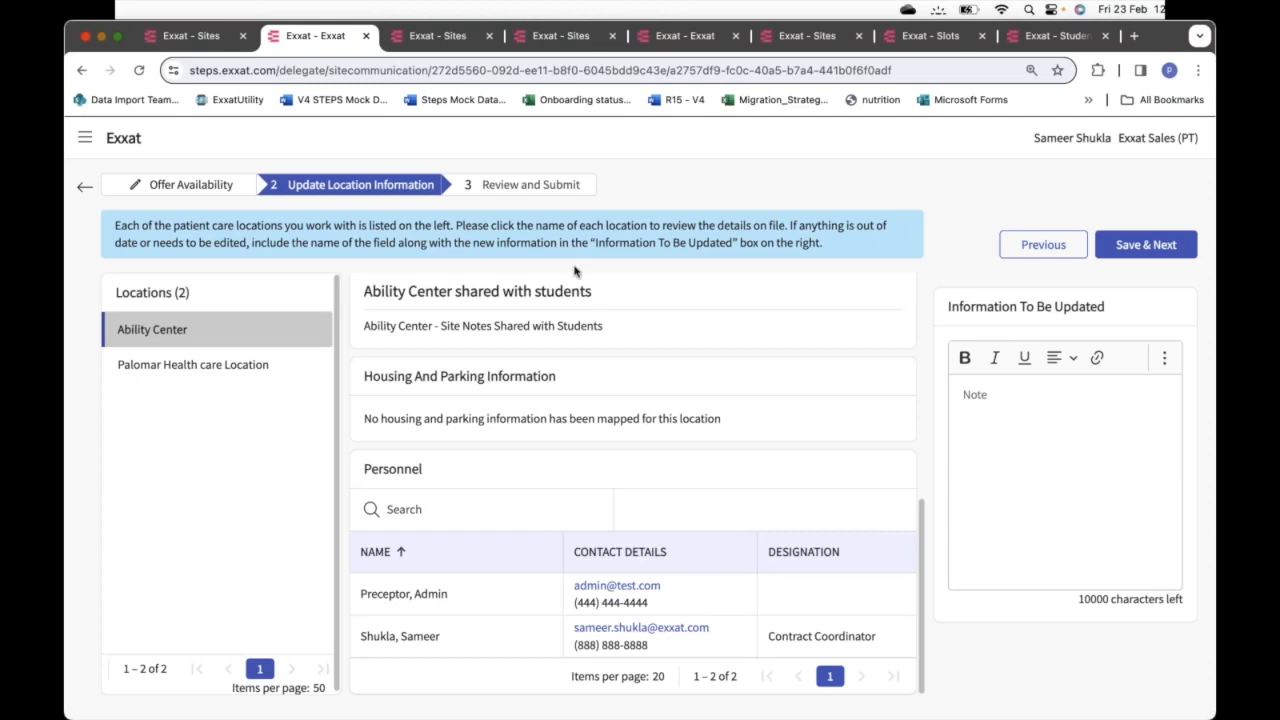
scroll(643, 428, up, 10)
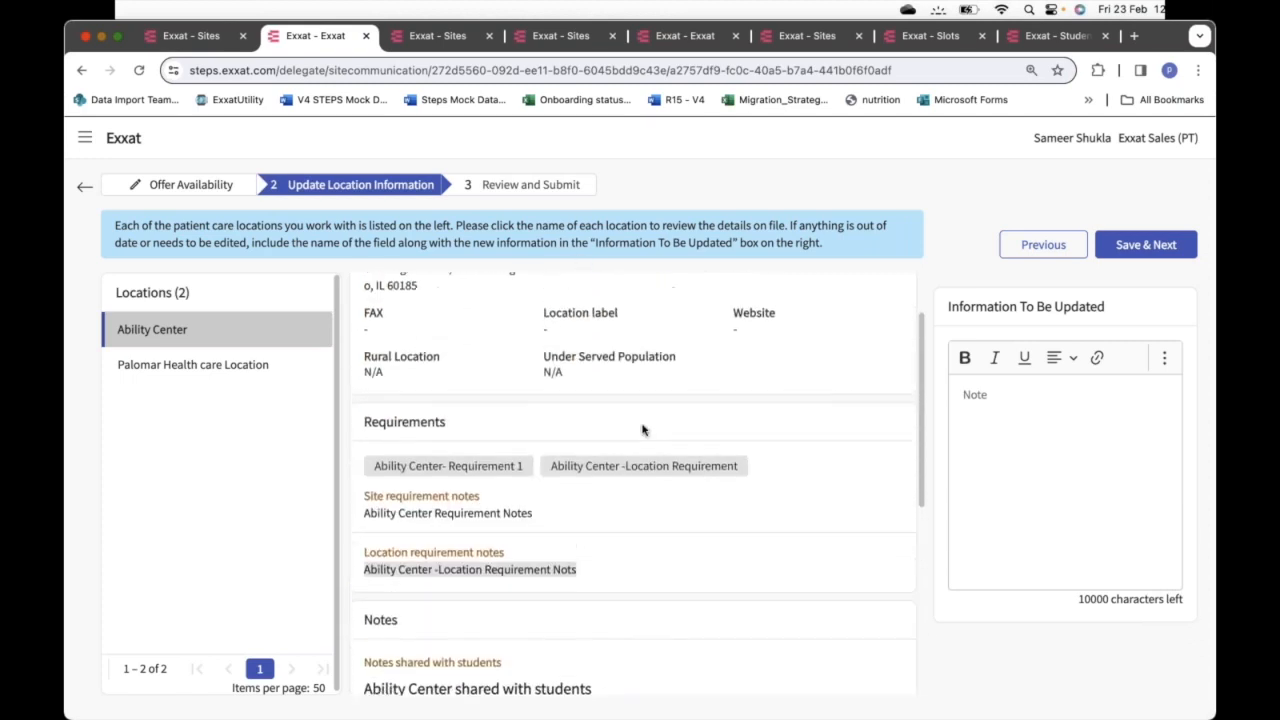
Try typing 'Hi' in Ability Center's note, erase it, then start a note for Palomar
click(1006, 408)
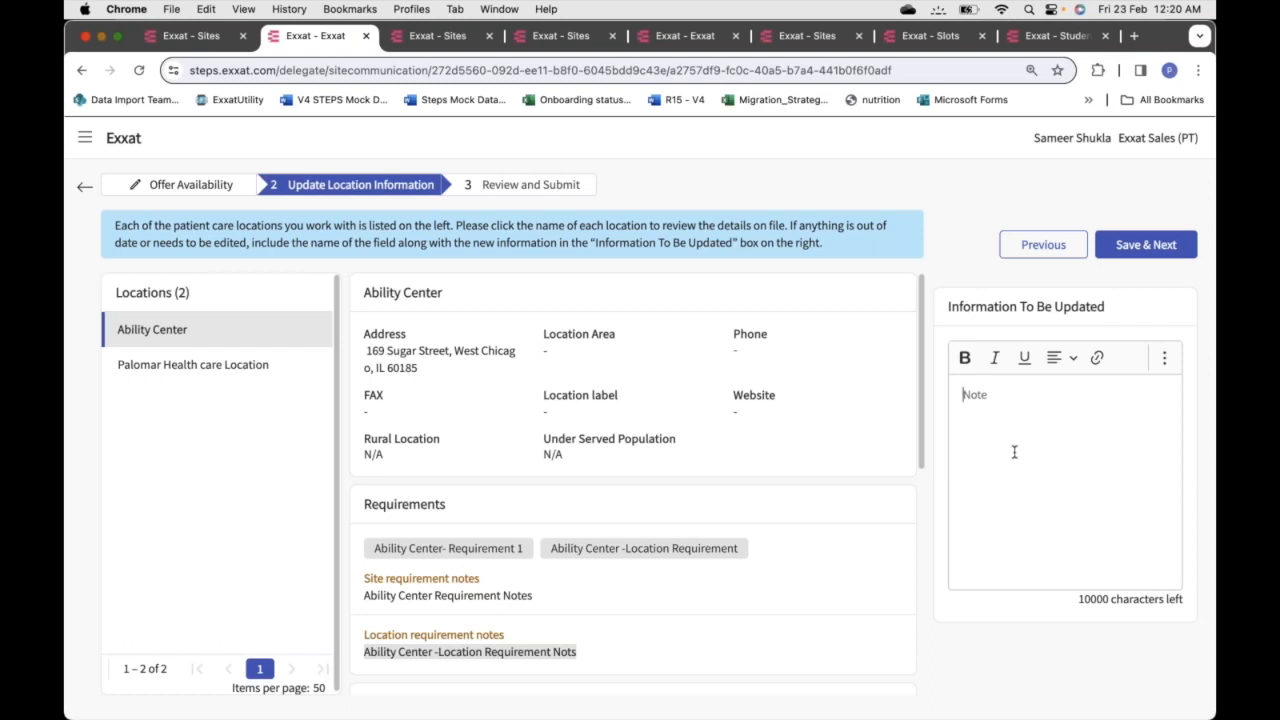
text(Hi)
key(BackSpace)
key(BackSpace)
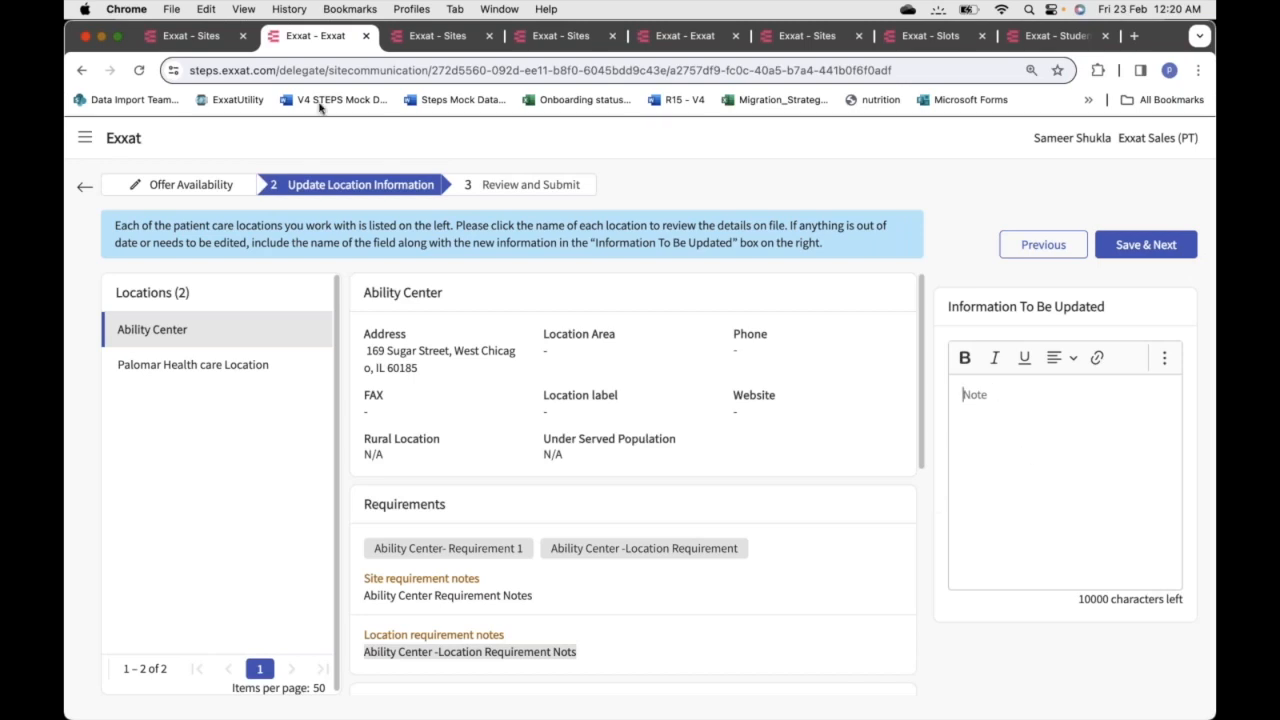
click(199, 366)
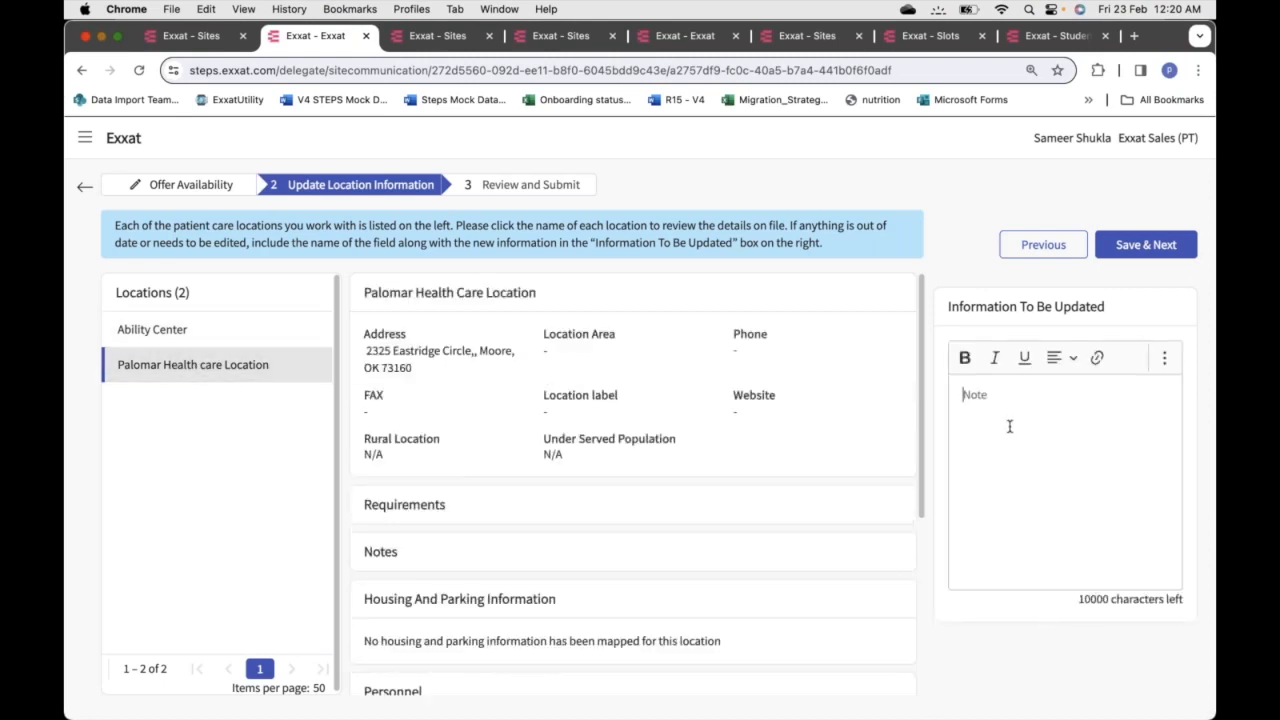
click(1053, 516)
Advance to Review and Submit, then switch back to the M1M 2025 email dashboard
click(1145, 245)
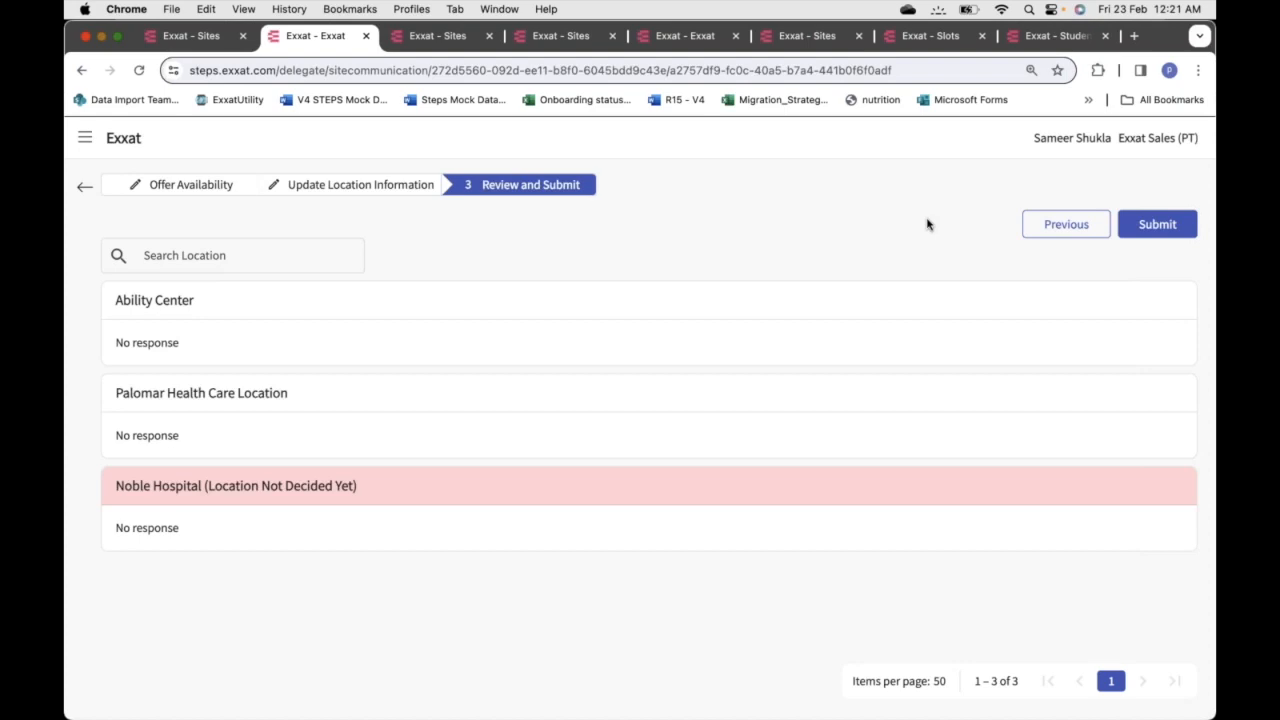
click(190, 38)
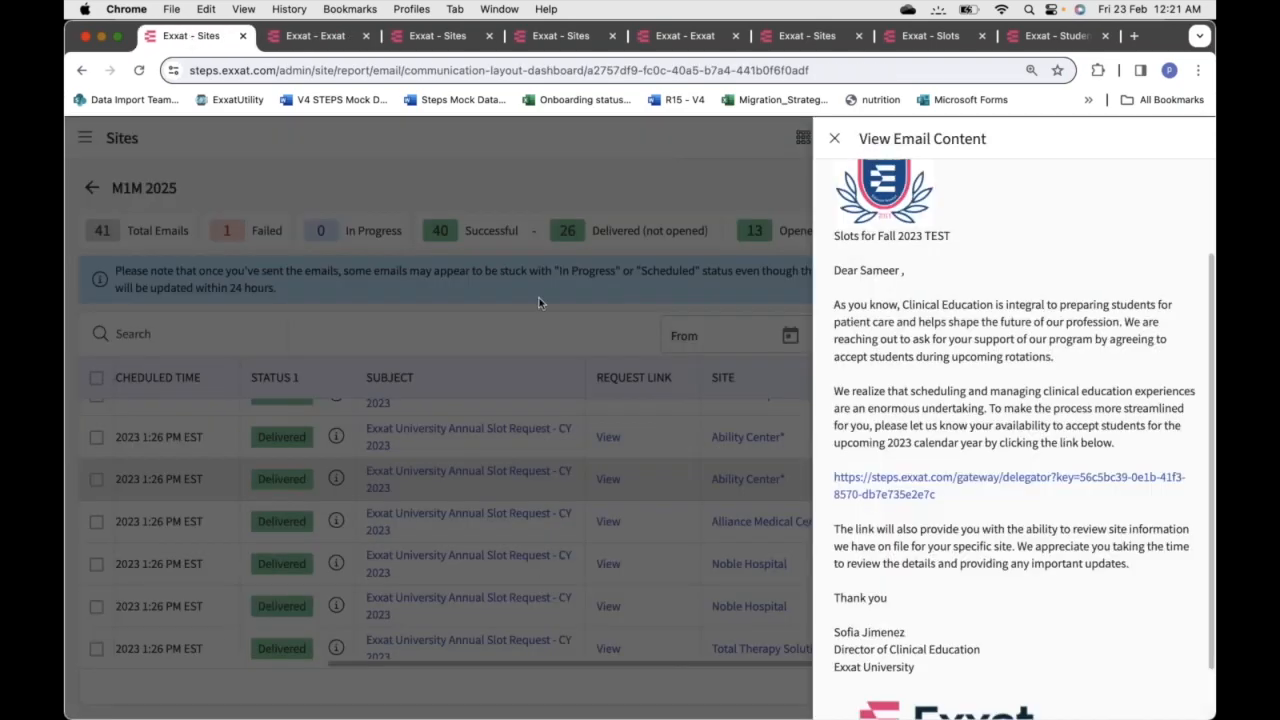
Close the email preview, check Slot Request 2025's site responses, and return to the email list
click(834, 139)
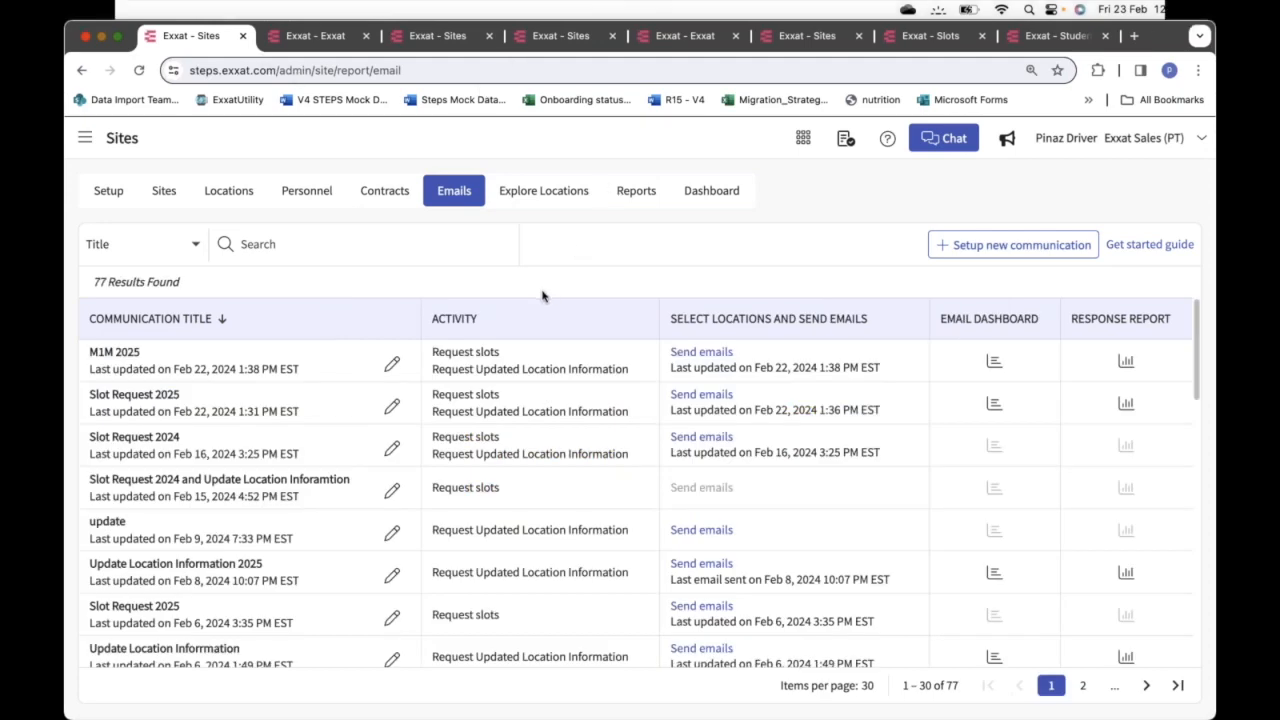
click(1126, 404)
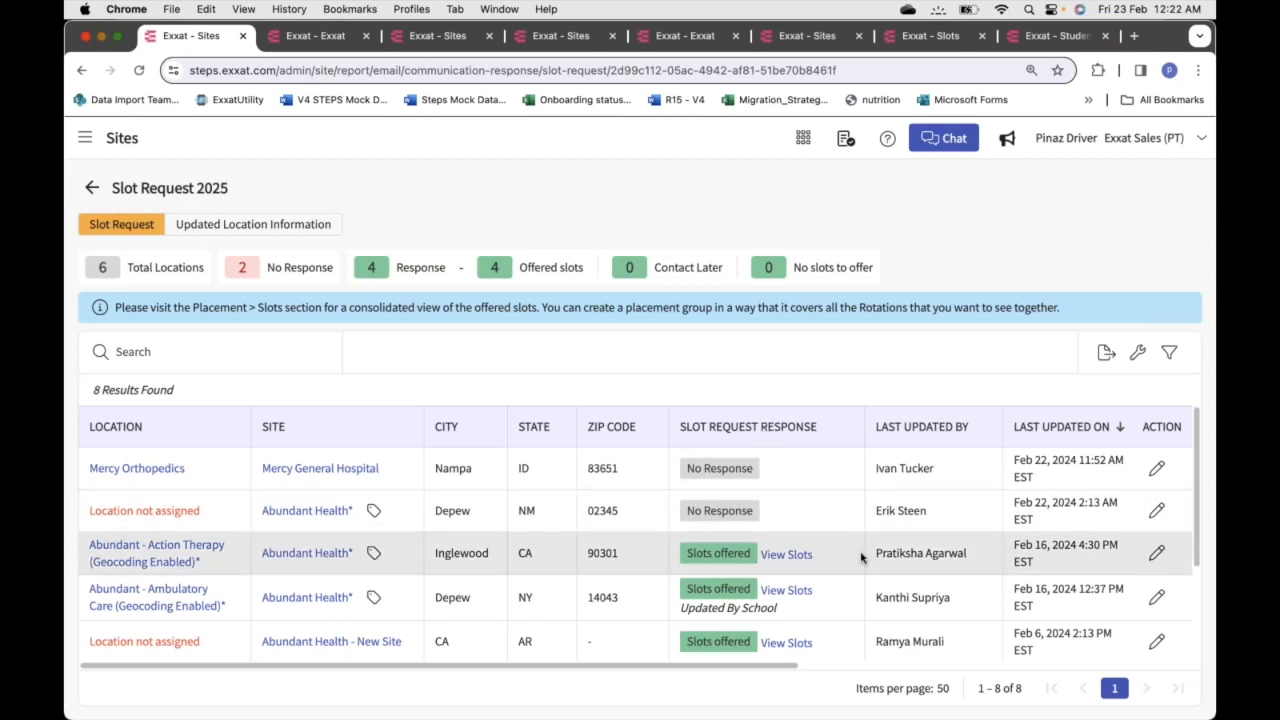
scroll(861, 557, down, 2)
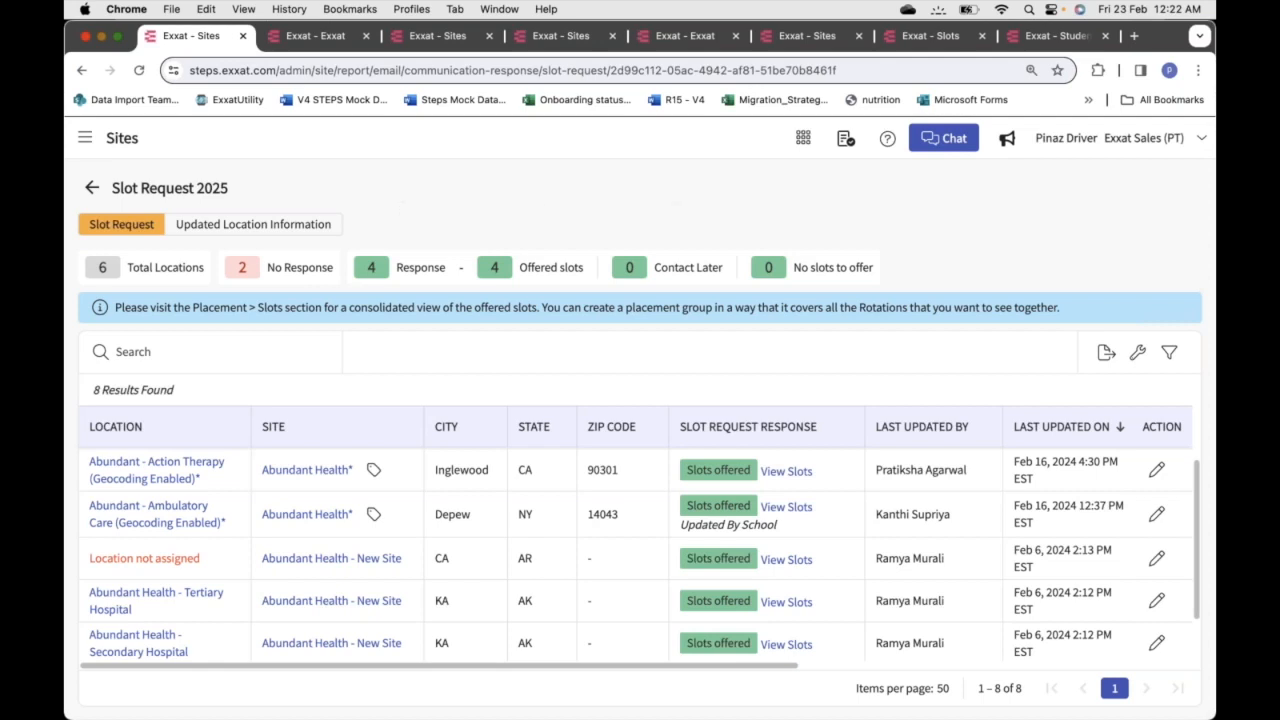
click(91, 187)
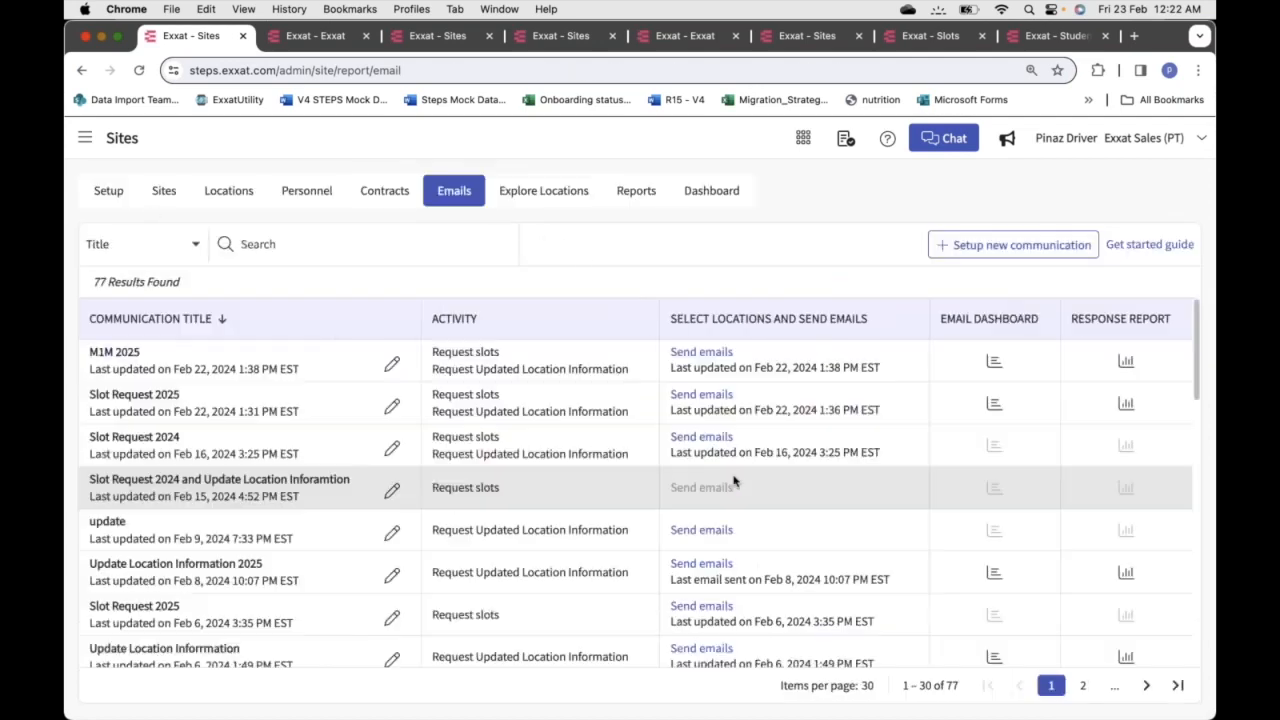
click(994, 404)
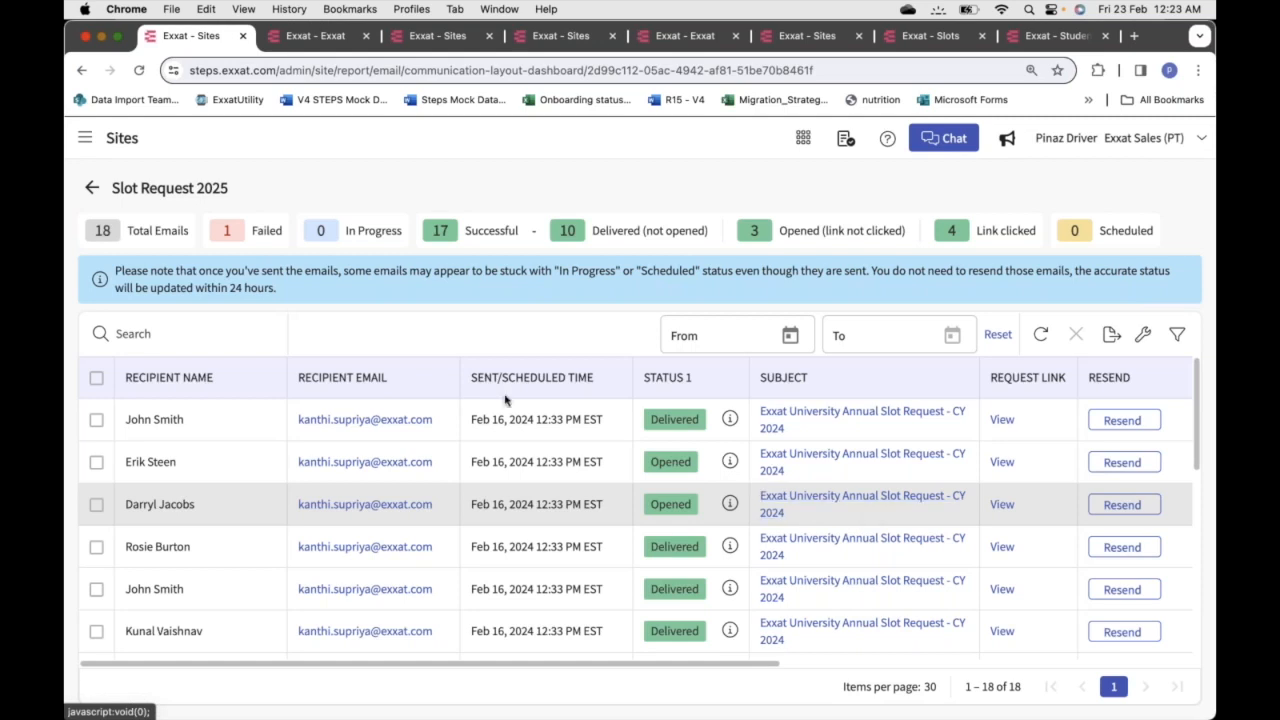
click(92, 189)
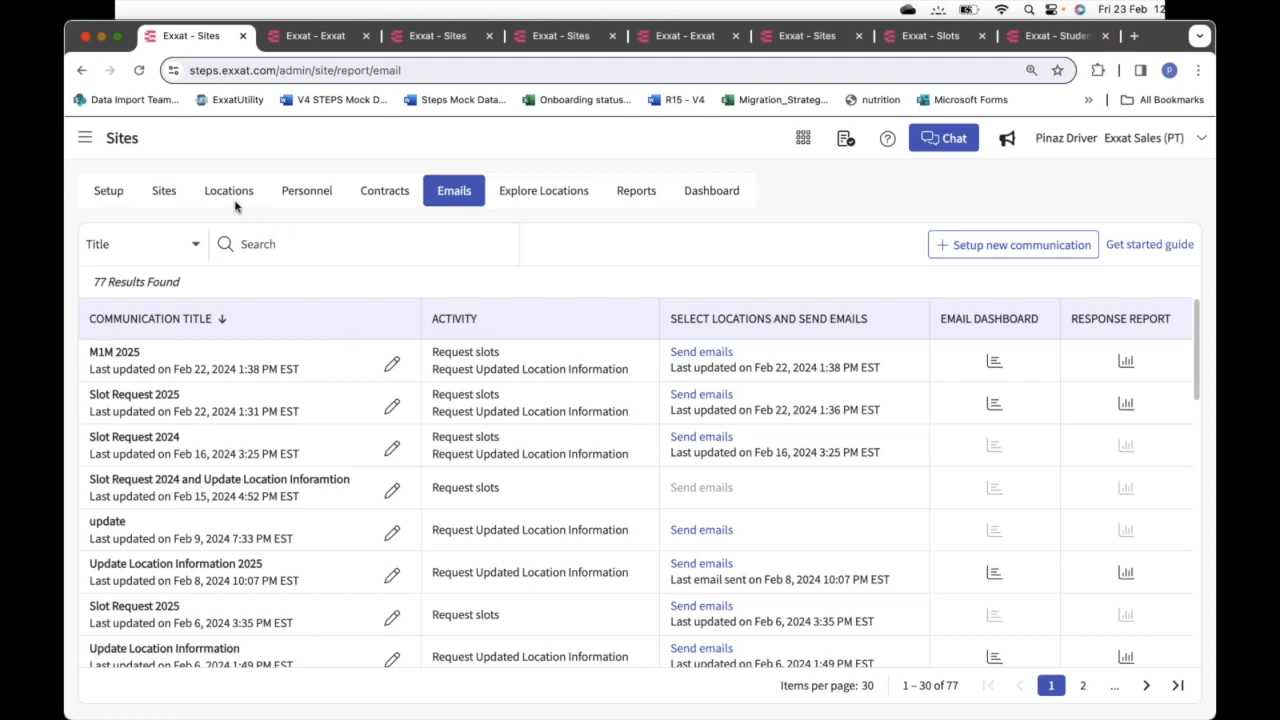
Open the first personnel member's Crestview Central association in the Edit Association form
click(307, 194)
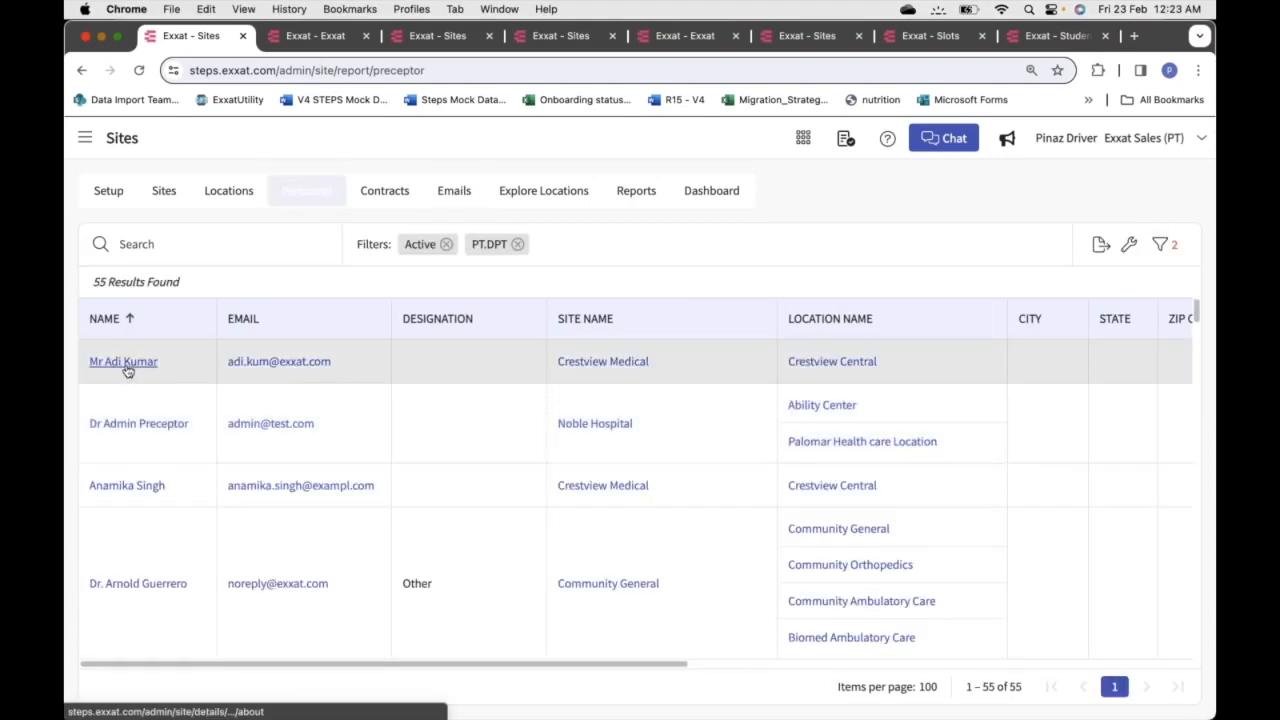
click(128, 371)
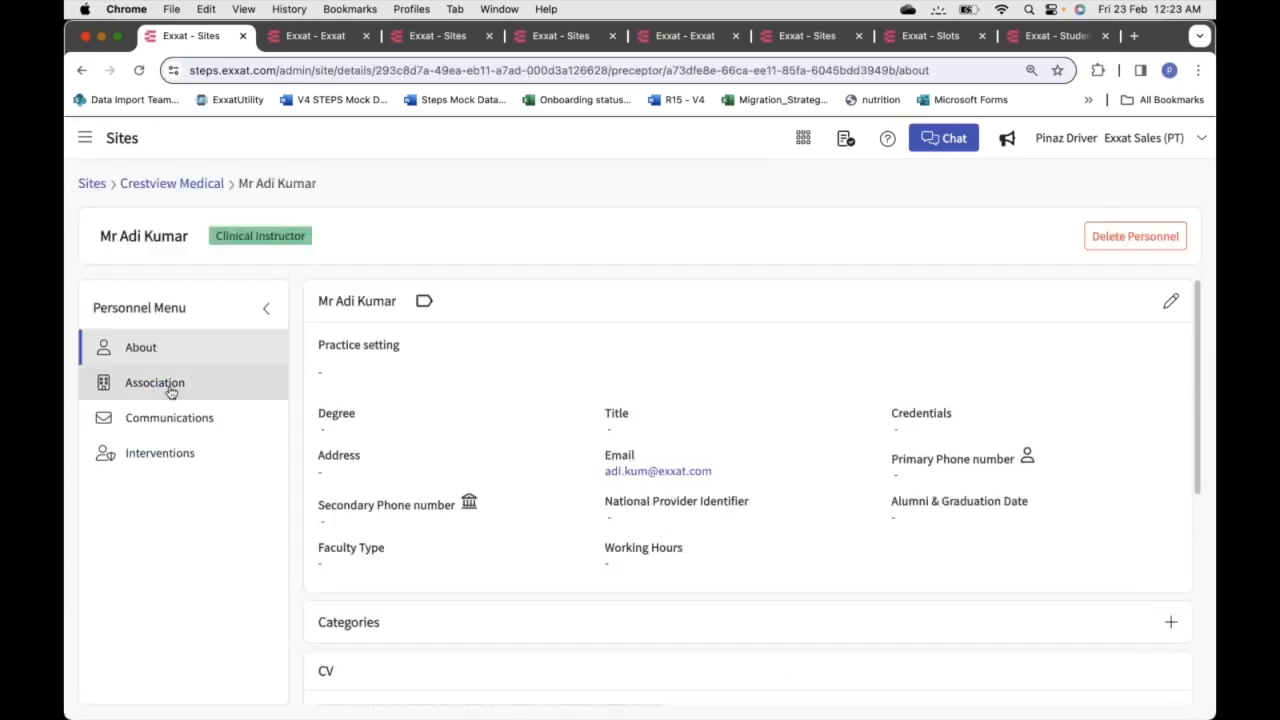
click(186, 396)
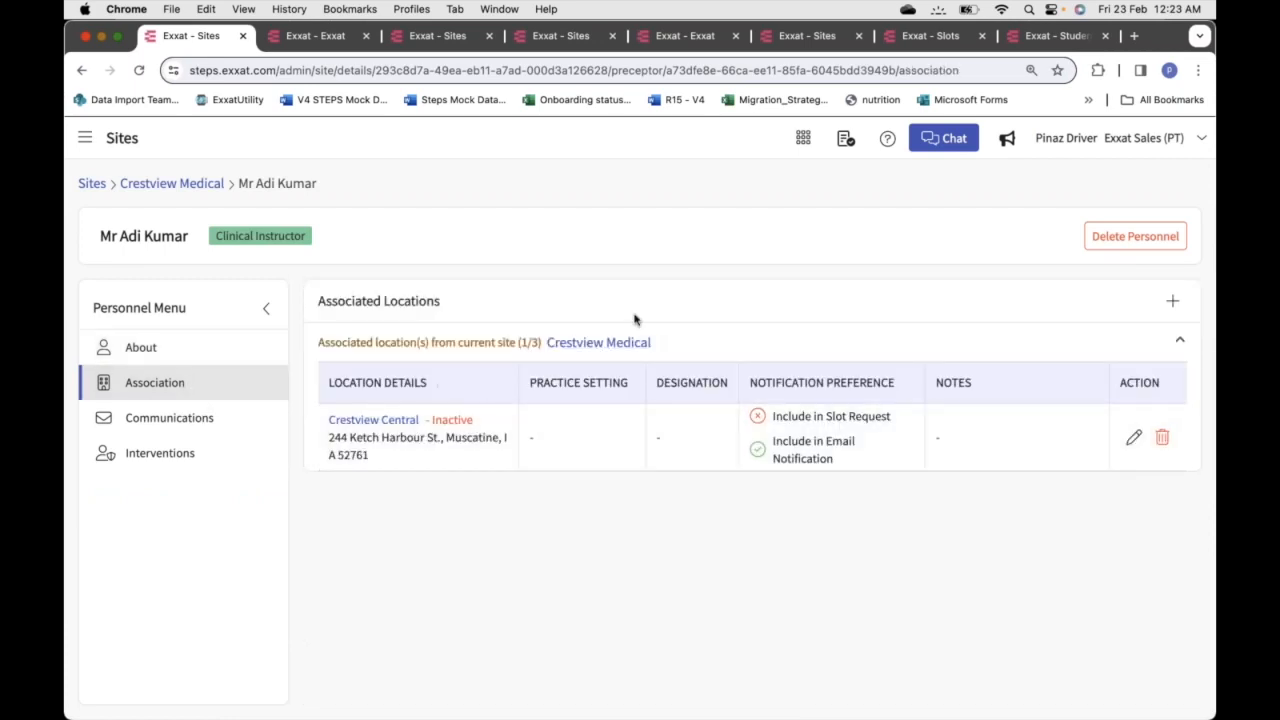
click(1133, 437)
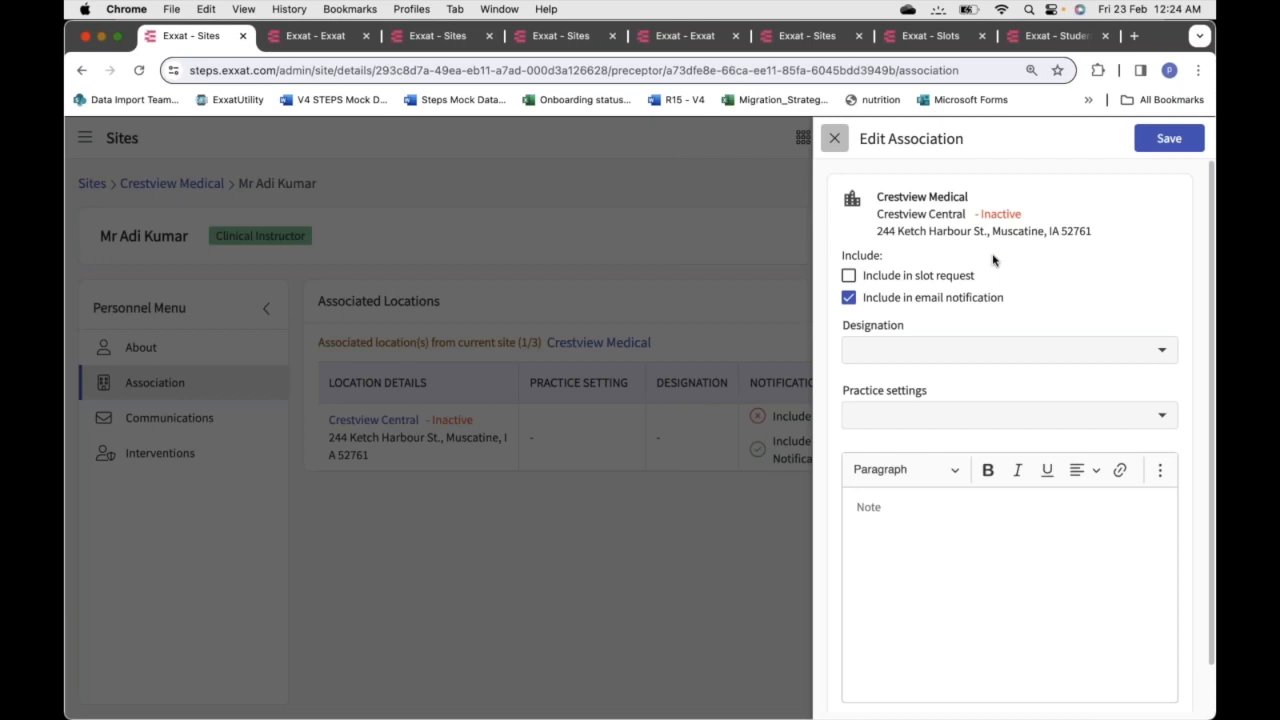
Dismiss the Edit Association panel unsaved and open the main navigation drawer
click(834, 138)
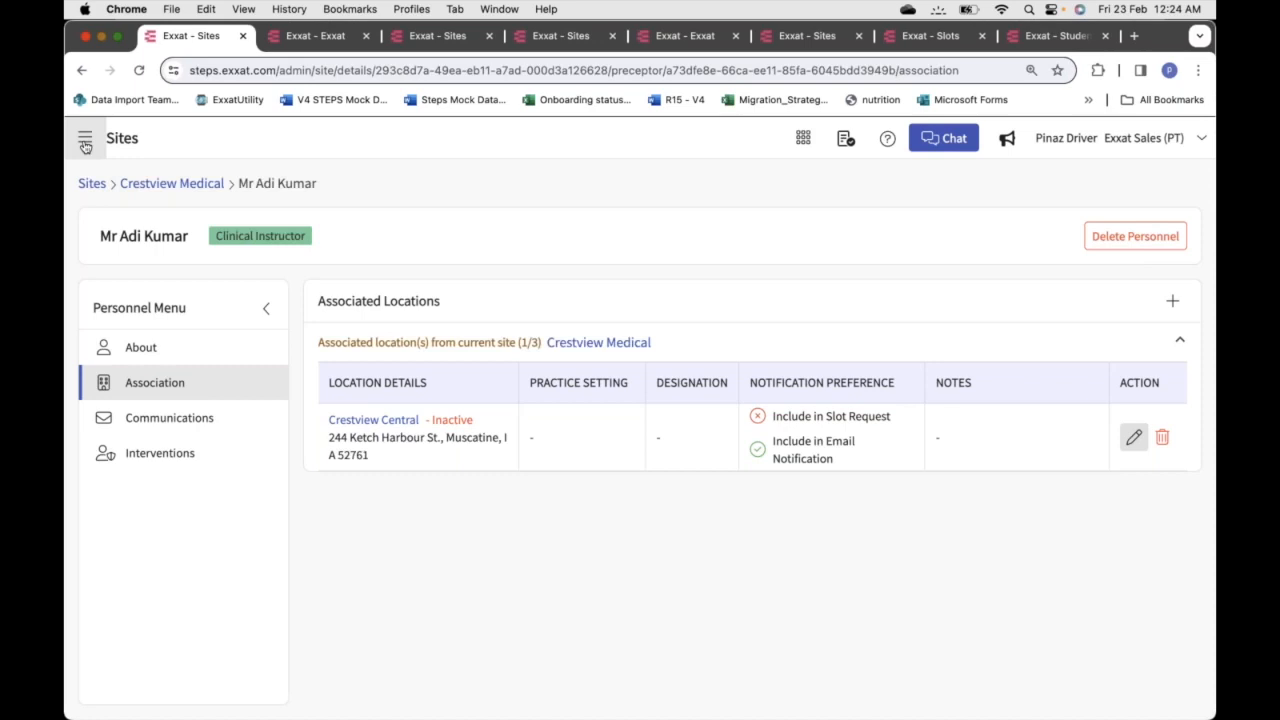
click(85, 141)
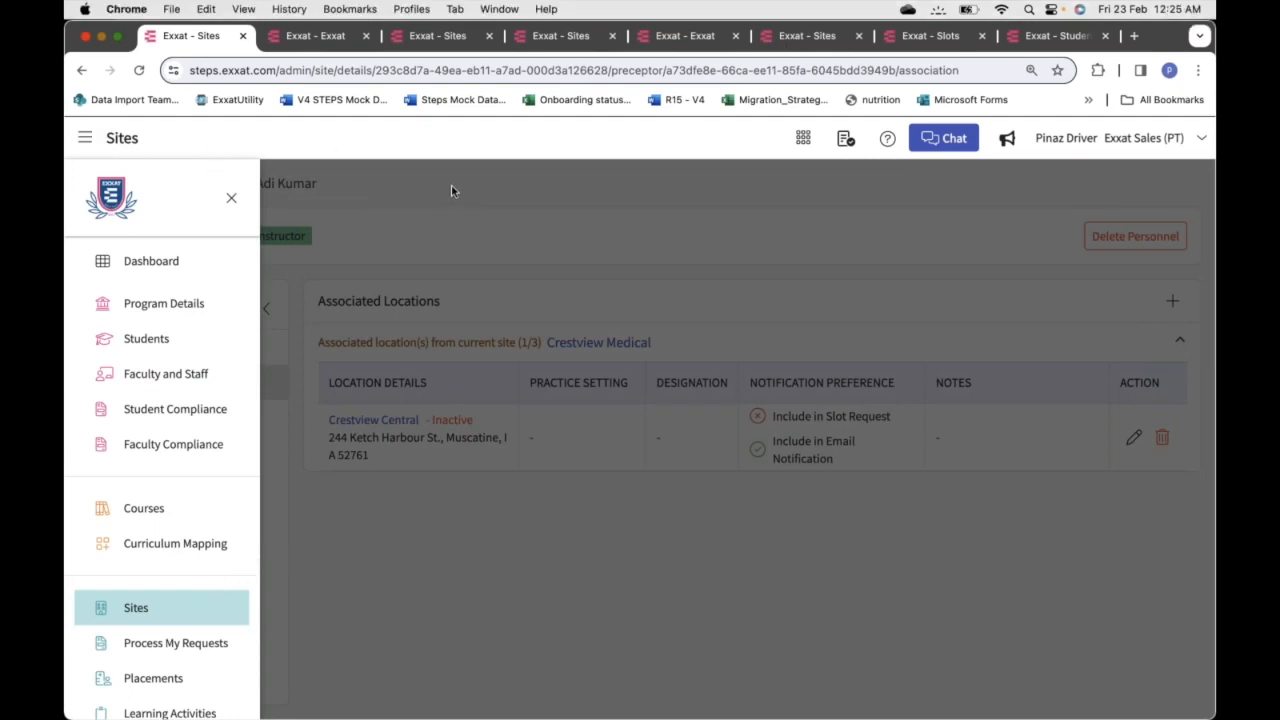
Show the Sites module's Emails list of 77 communications
click(136, 609)
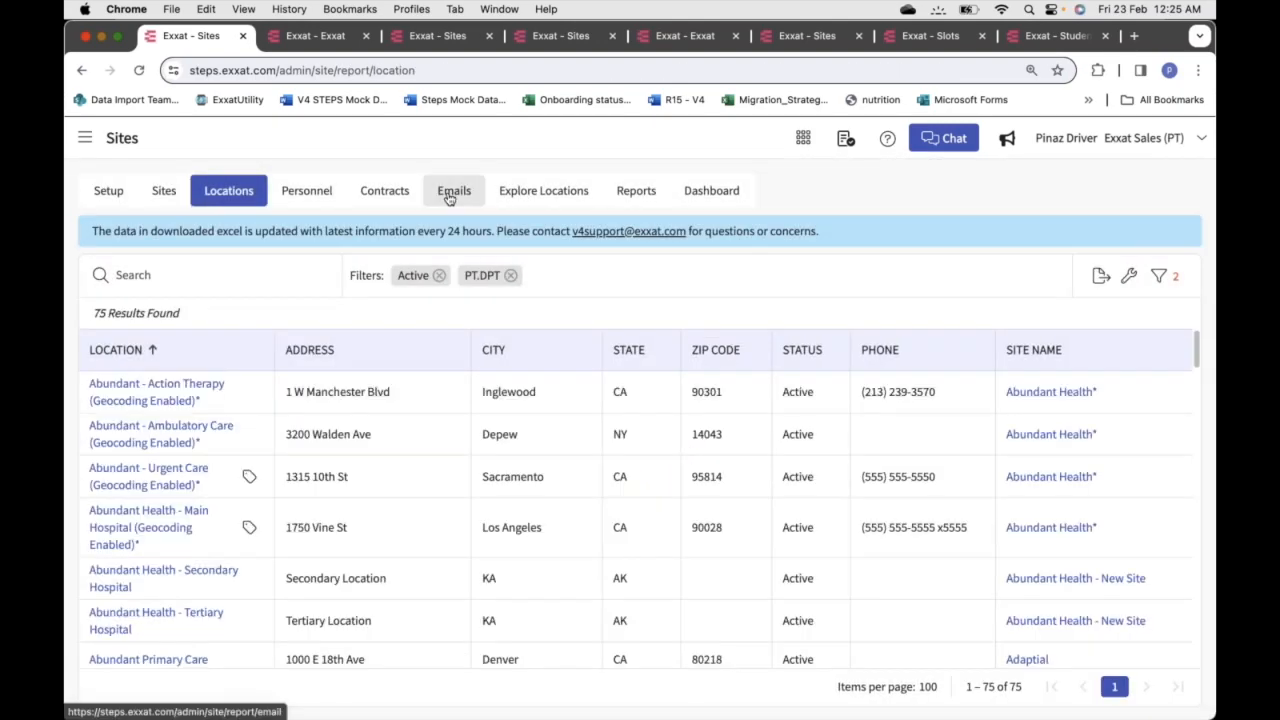
click(450, 196)
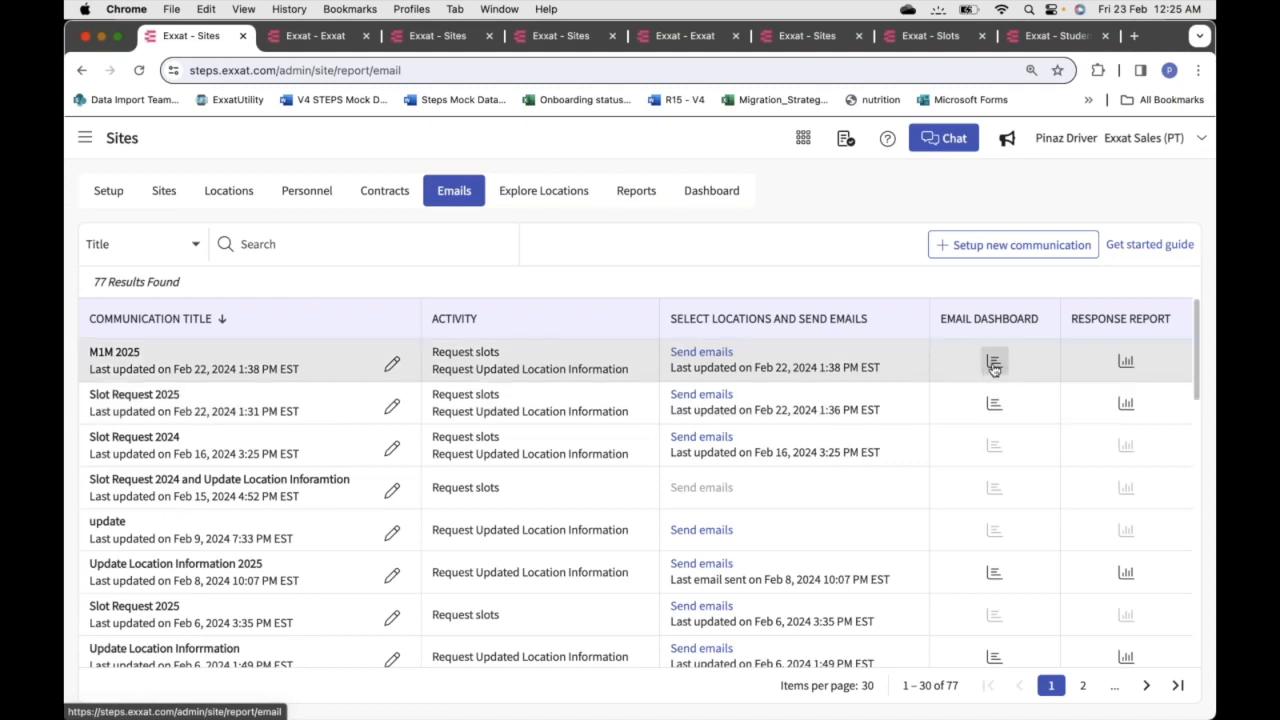
click(1126, 361)
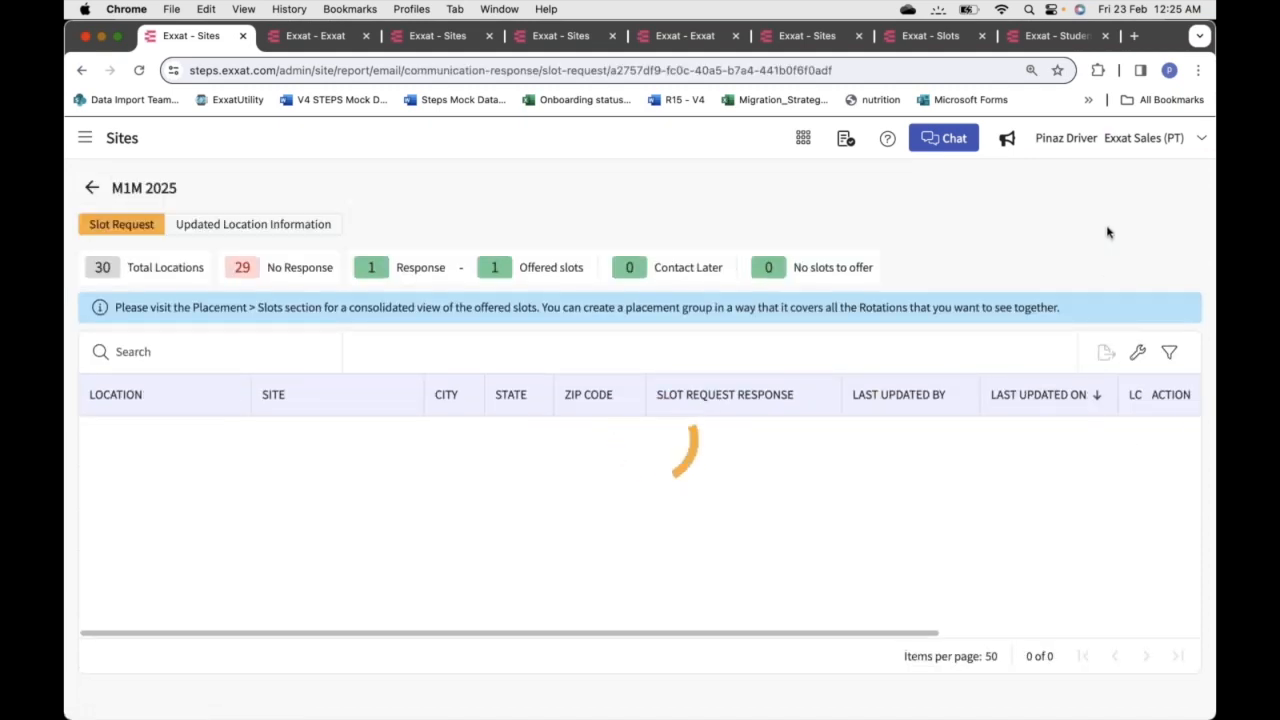
scroll(503, 445, down, 3)
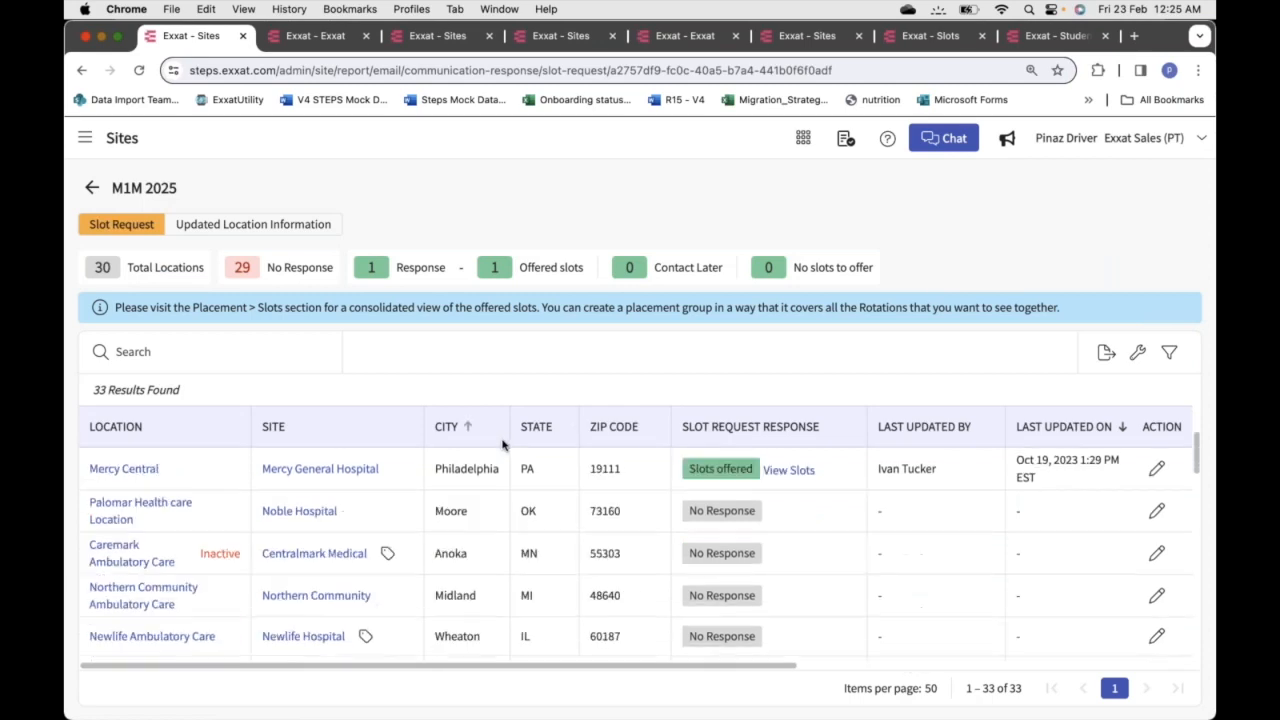
scroll(503, 445, right, 5)
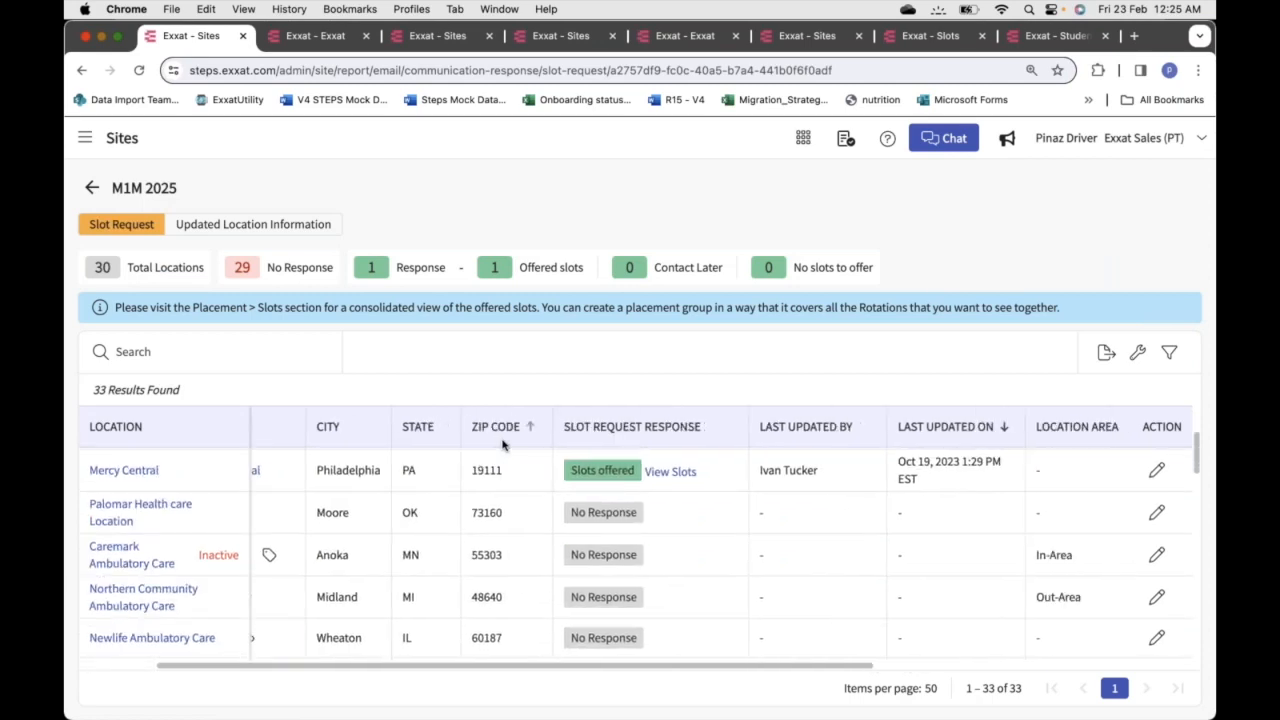
scroll(503, 445, down, 4)
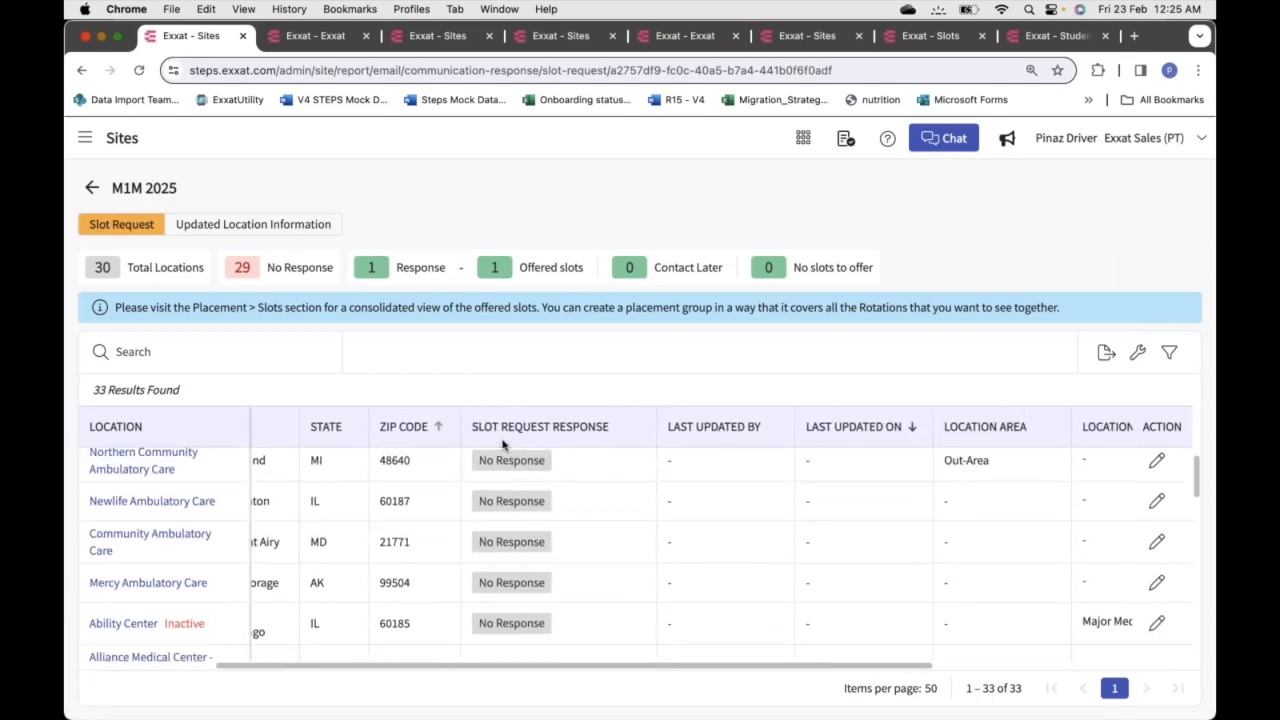
scroll(610, 497, right, 6)
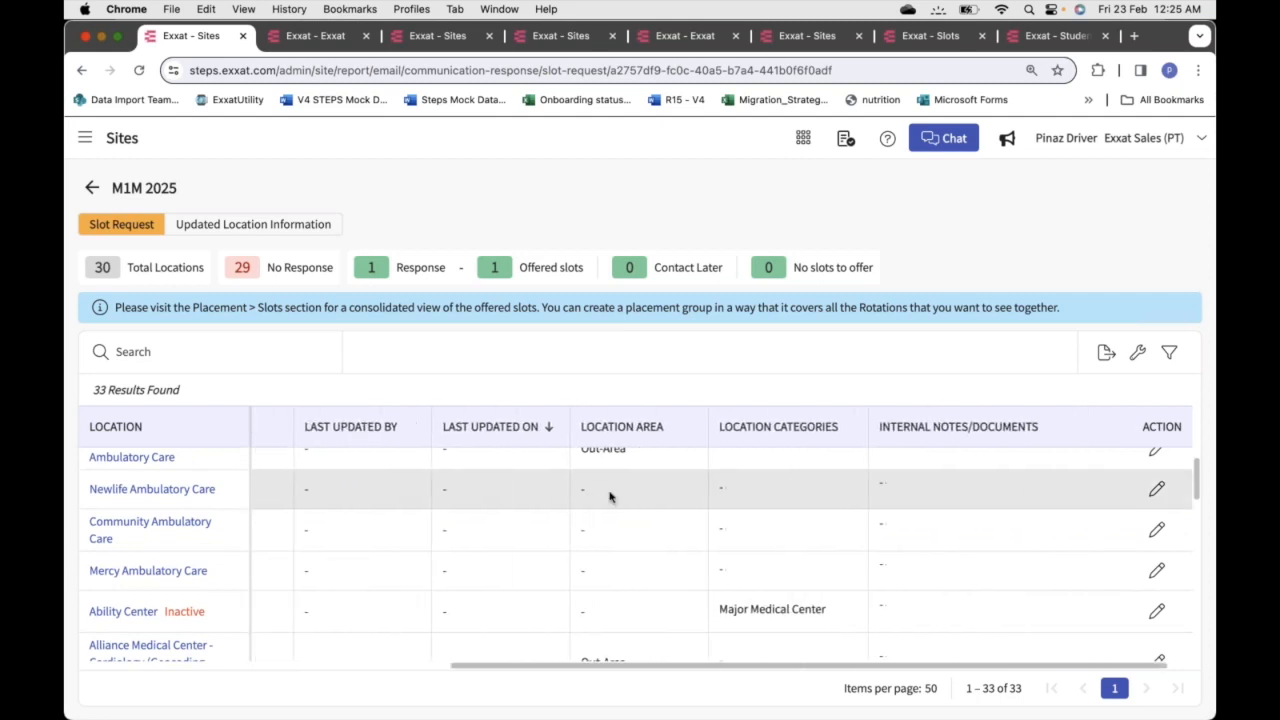
scroll(610, 497, left, 10)
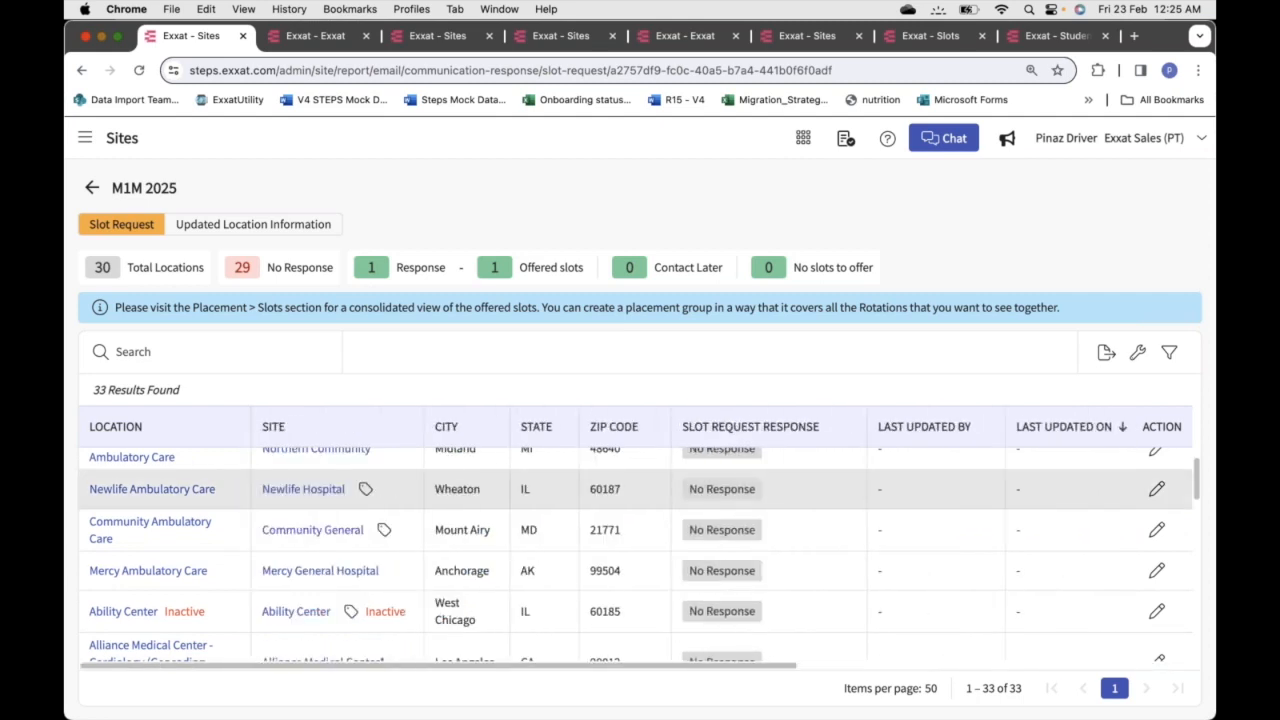
scroll(635, 550, up, 1)
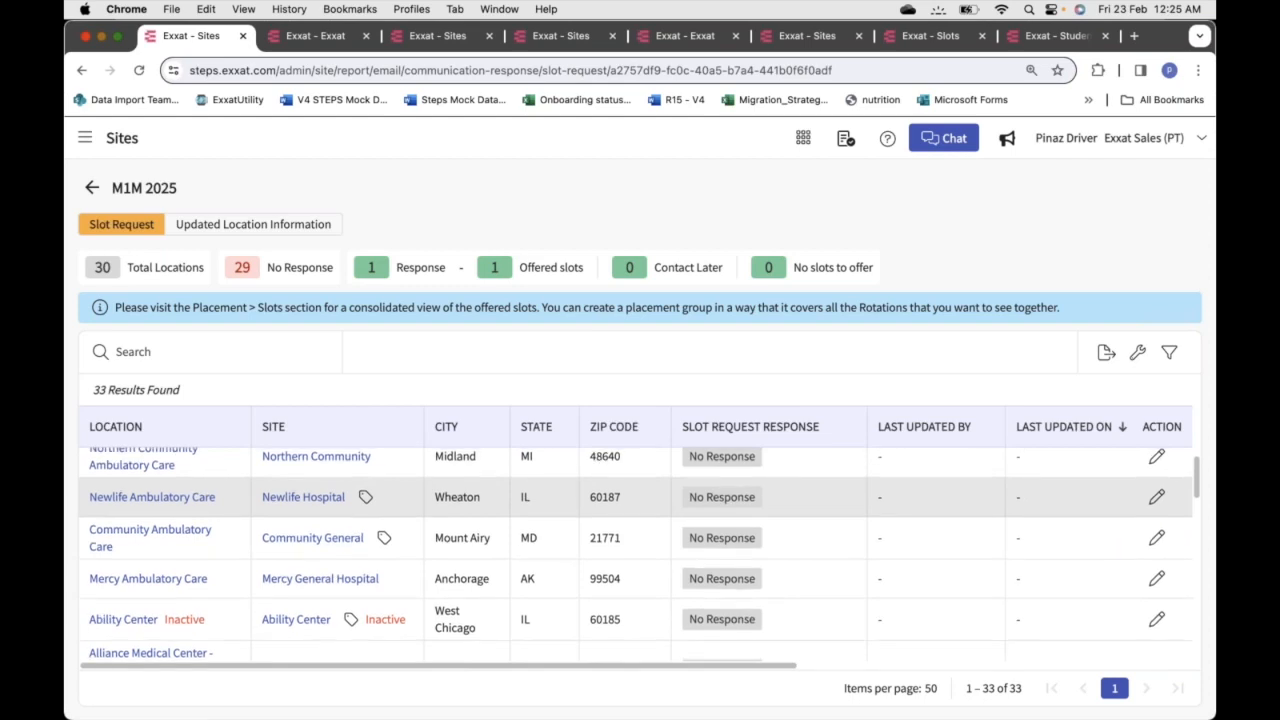
scroll(610, 495, up, 5)
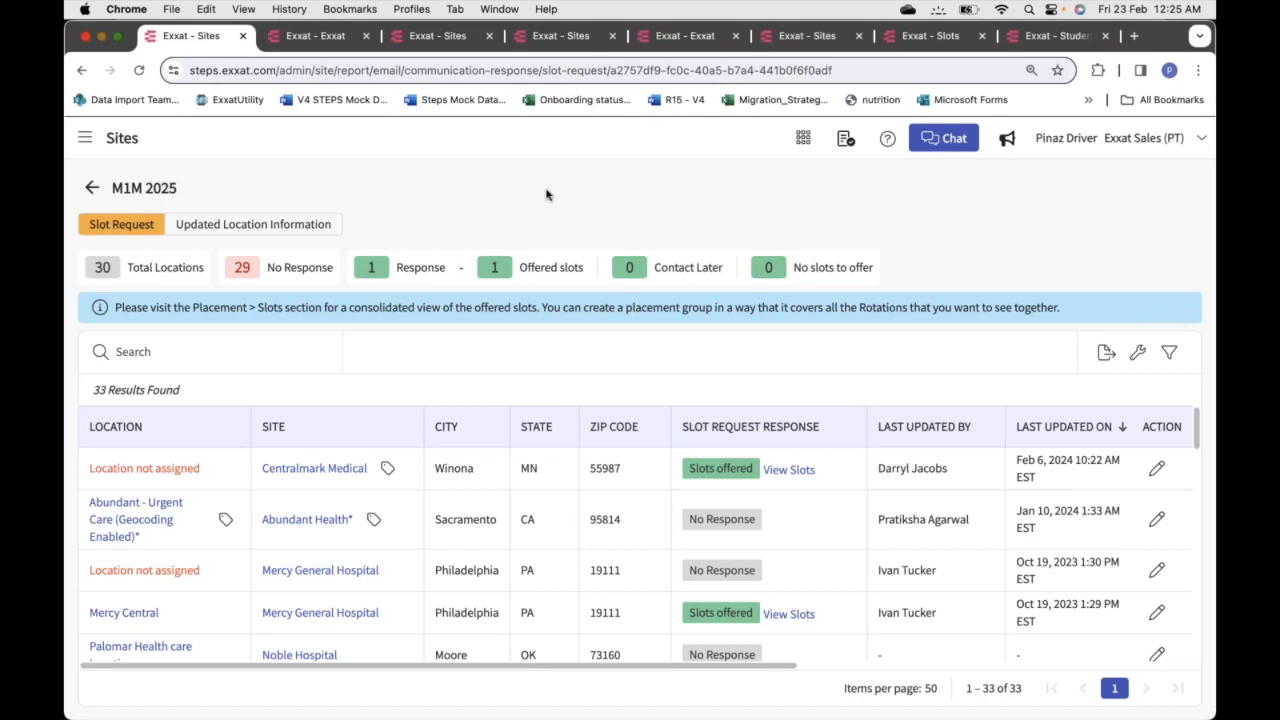
click(92, 192)
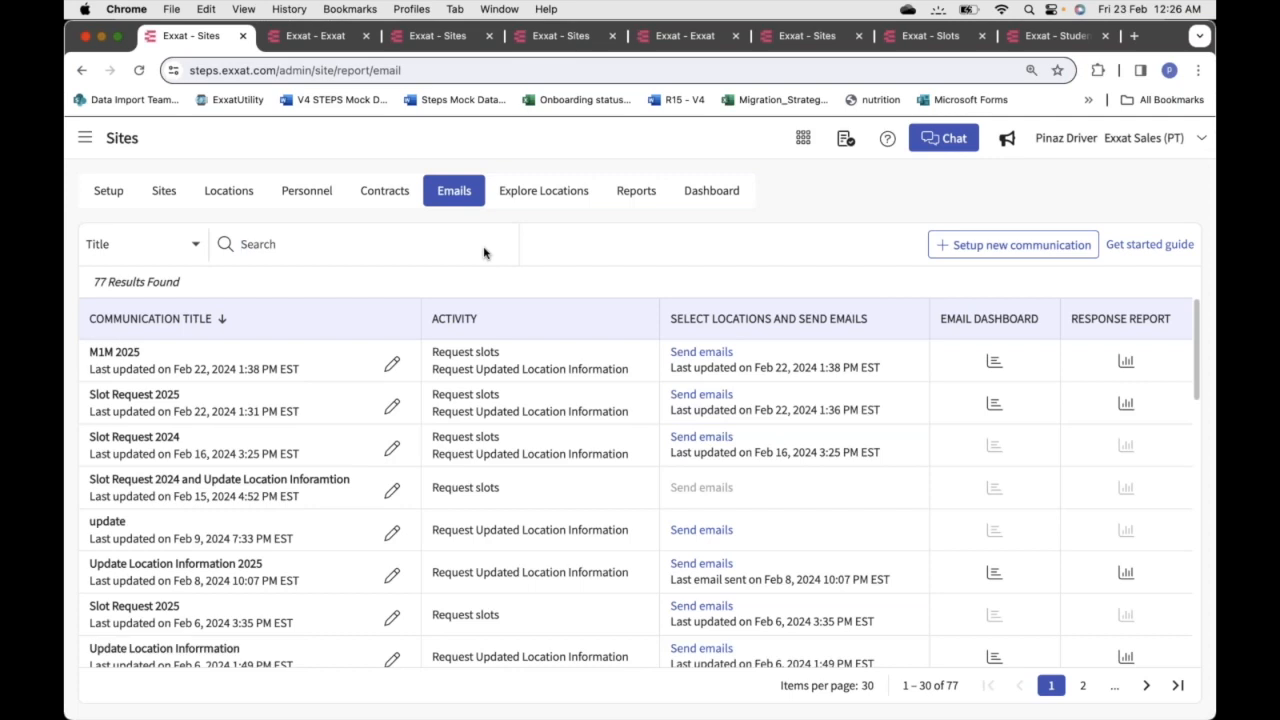
Browse the Slot Request 2025 responses and view Abundant Health - New Site's 8 offered slots
click(1126, 404)
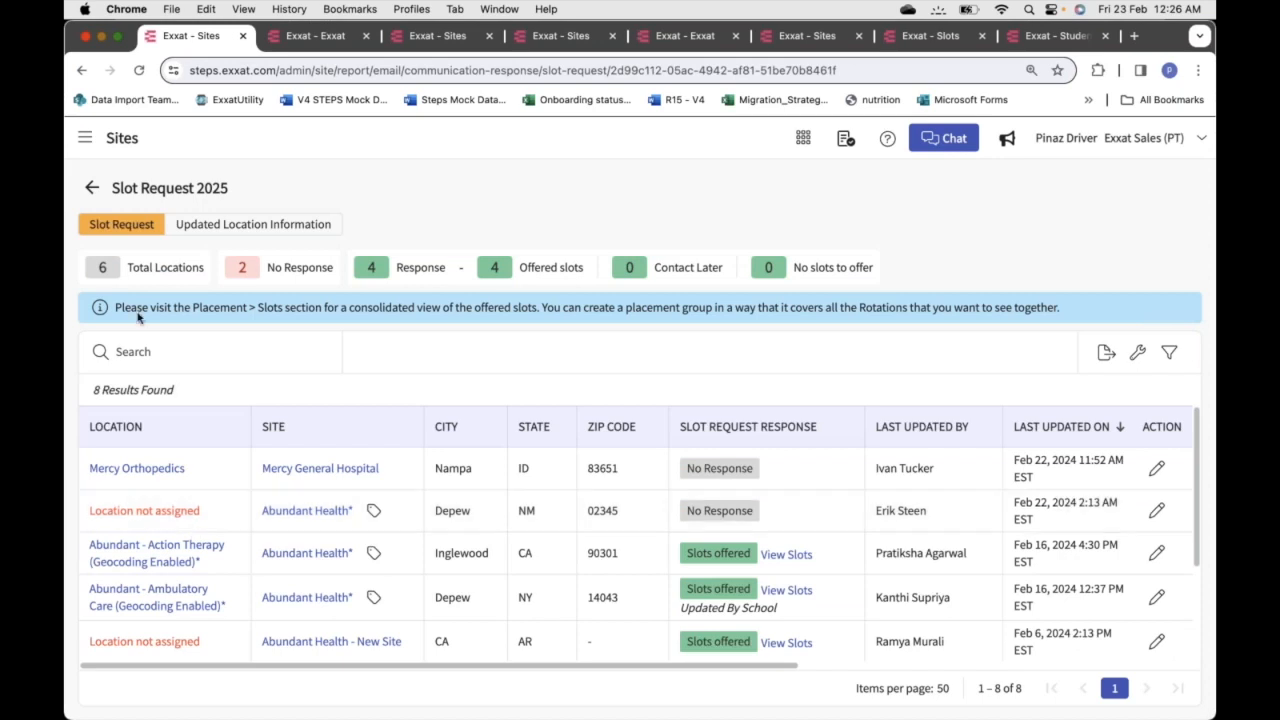
scroll(195, 550, down, 3)
scroll(640, 550, down, 1)
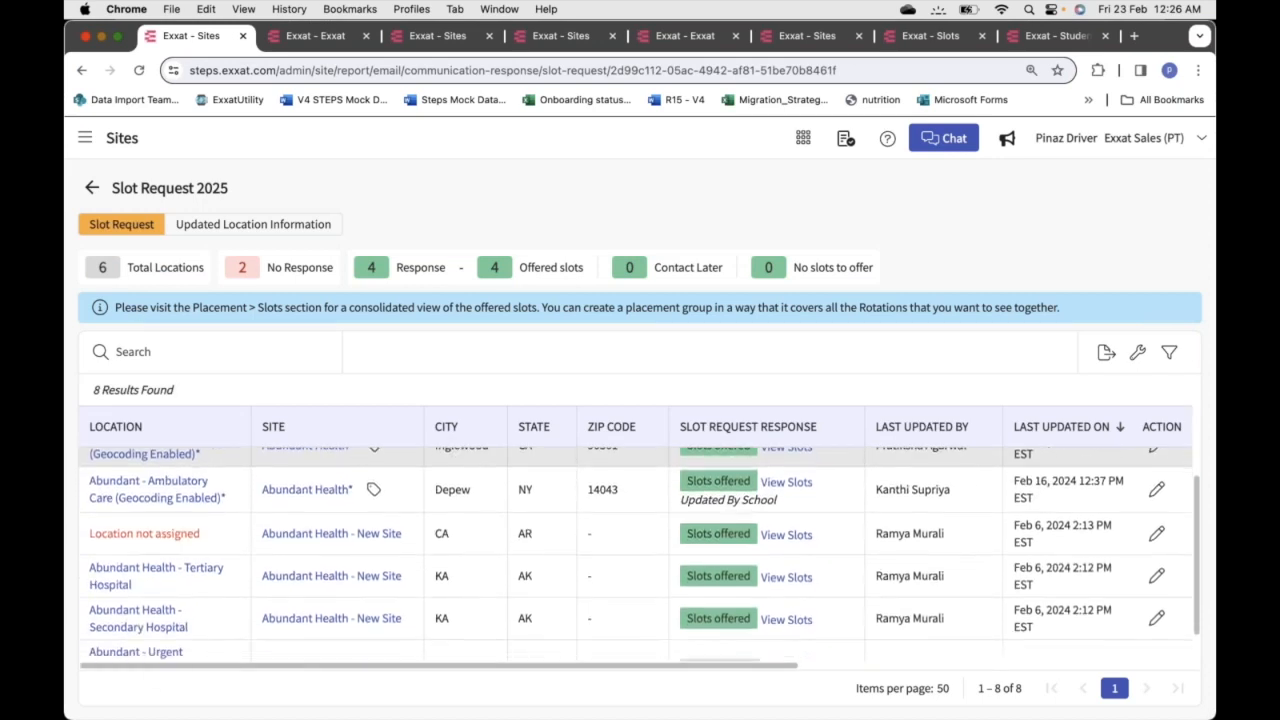
scroll(538, 531, up, 3)
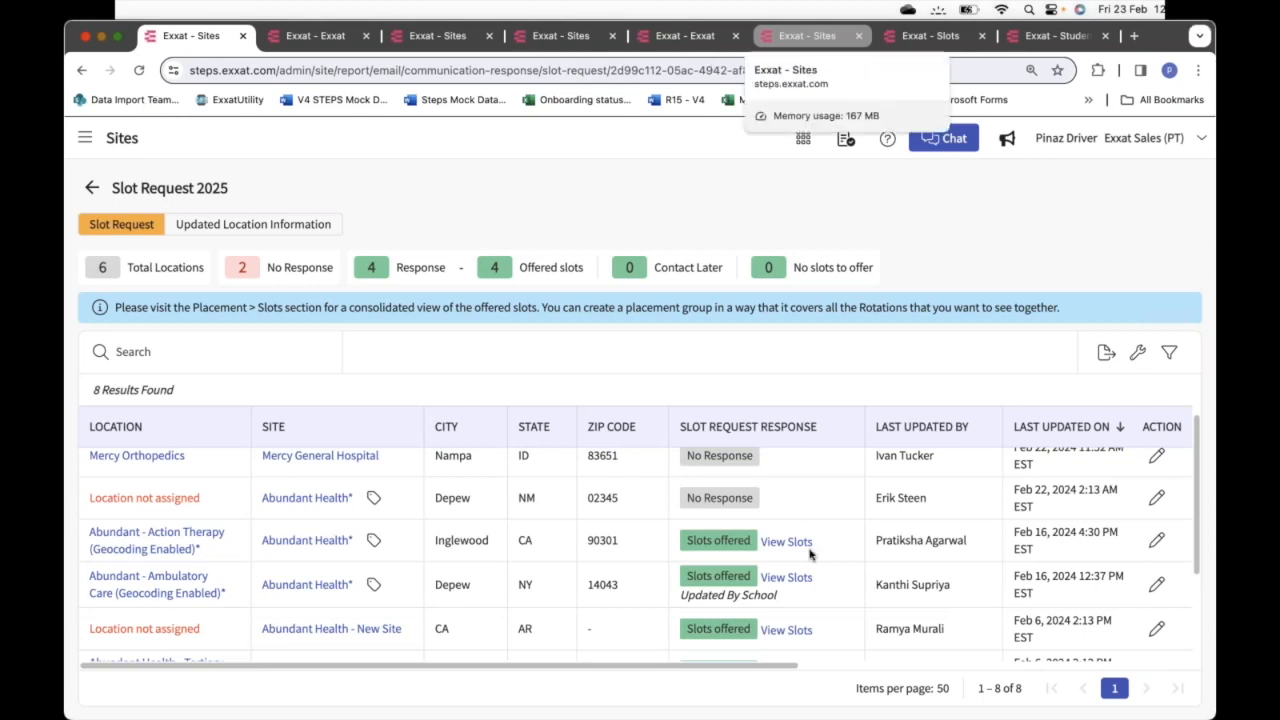
scroll(798, 570, down, 2)
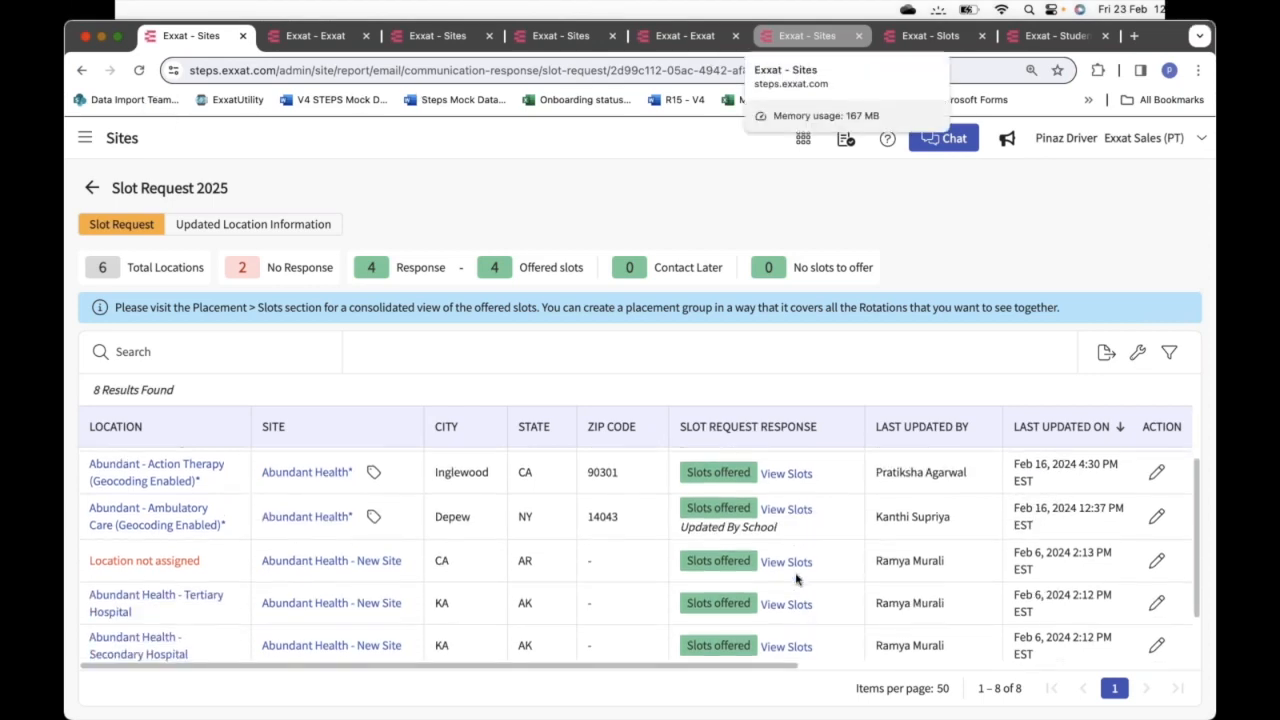
scroll(775, 567, up, 3)
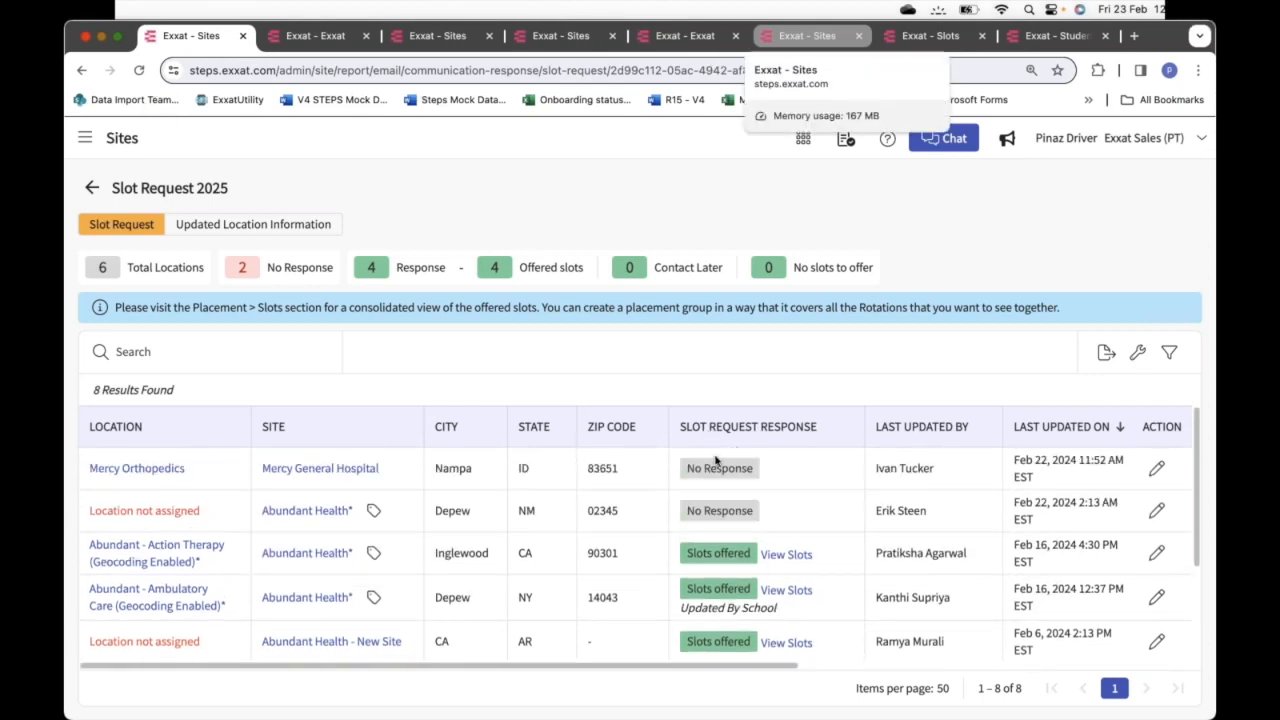
scroll(833, 492, down, 3)
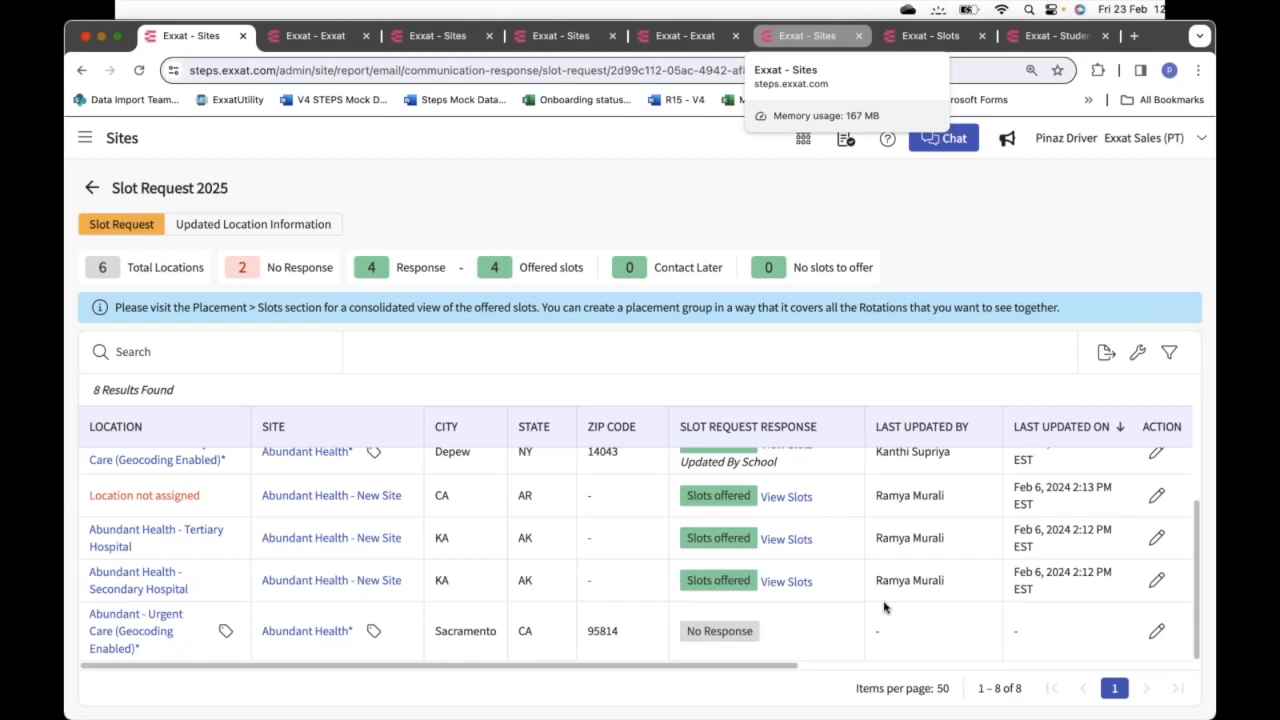
scroll(884, 607, right, 3)
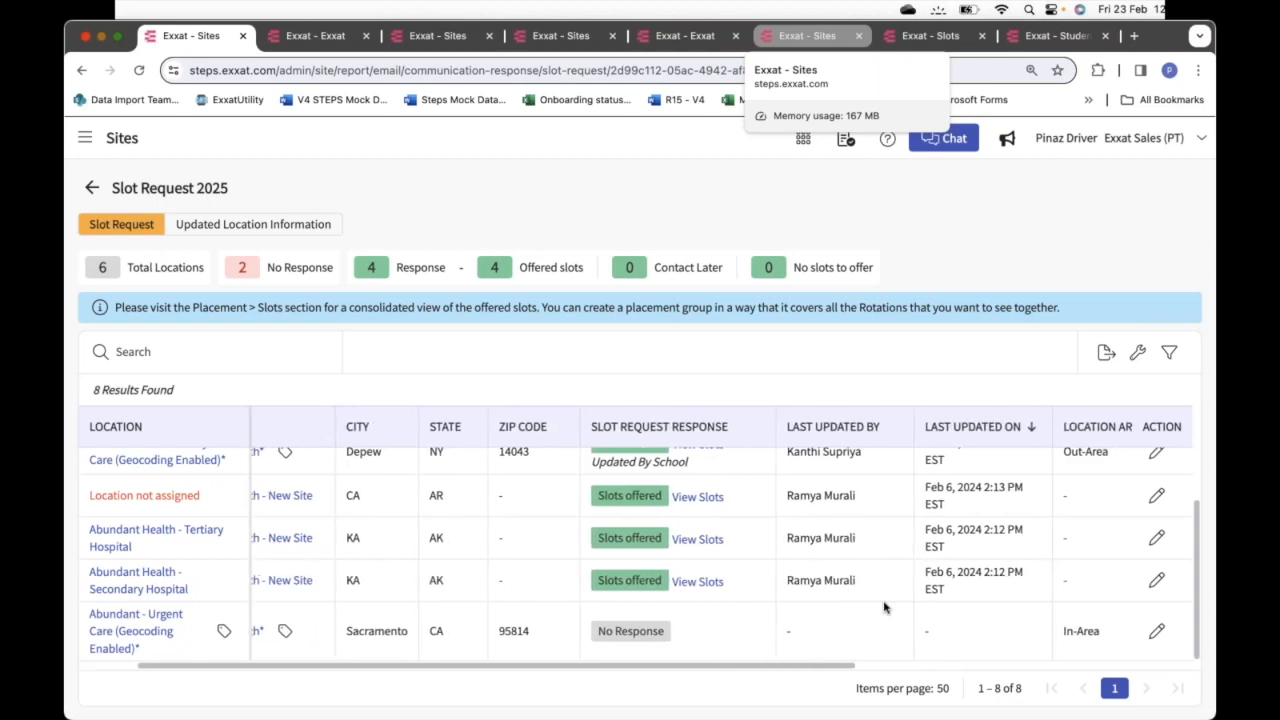
scroll(884, 607, left, 3)
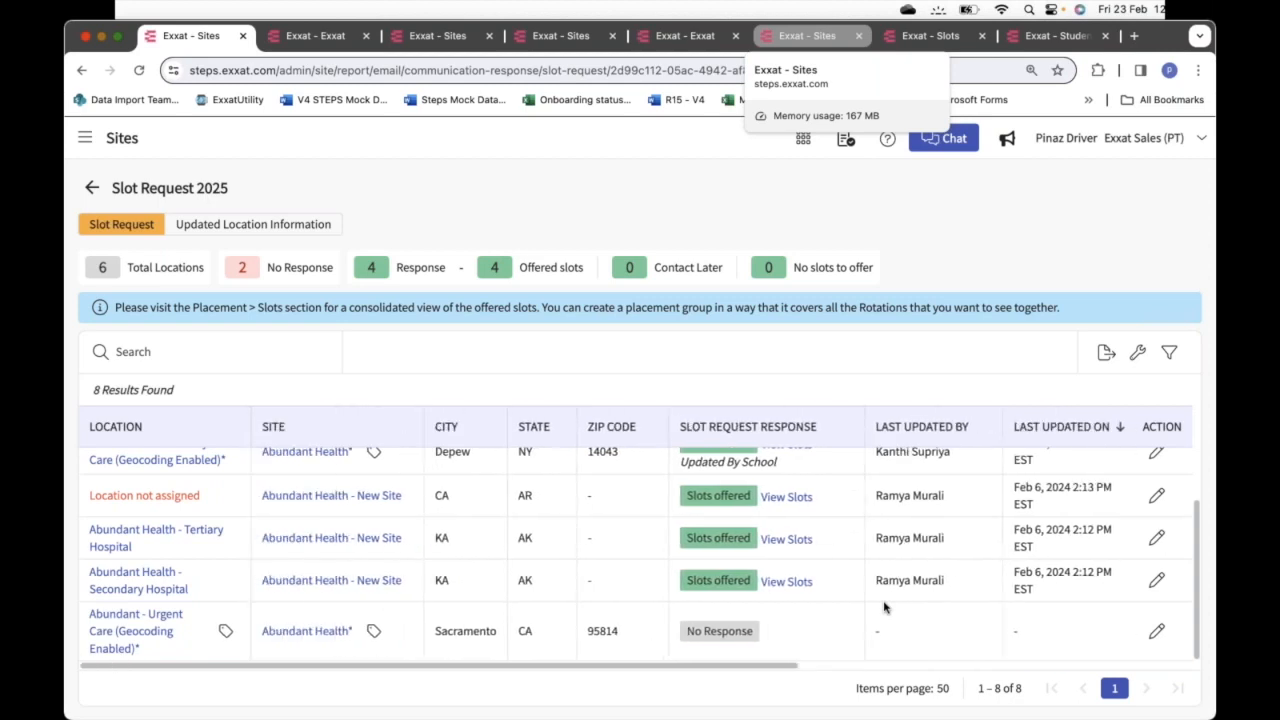
click(788, 498)
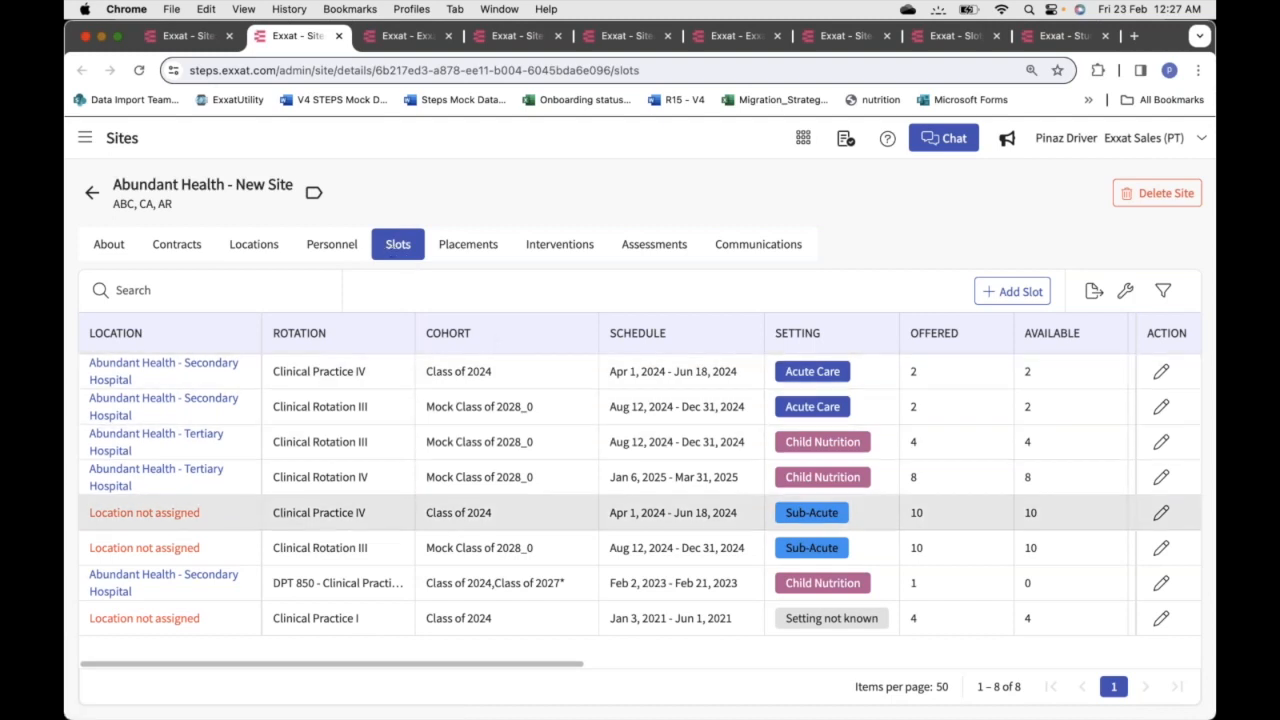
scroll(523, 620, right, 5)
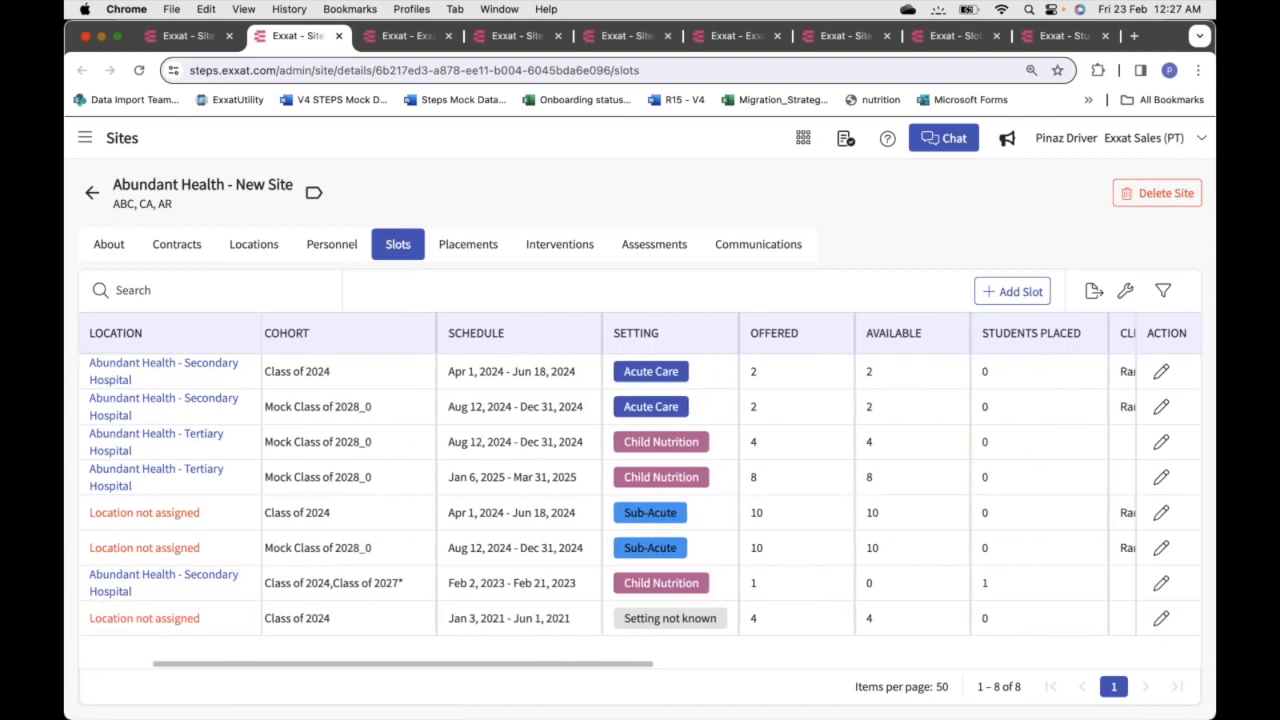
scroll(523, 620, left, 5)
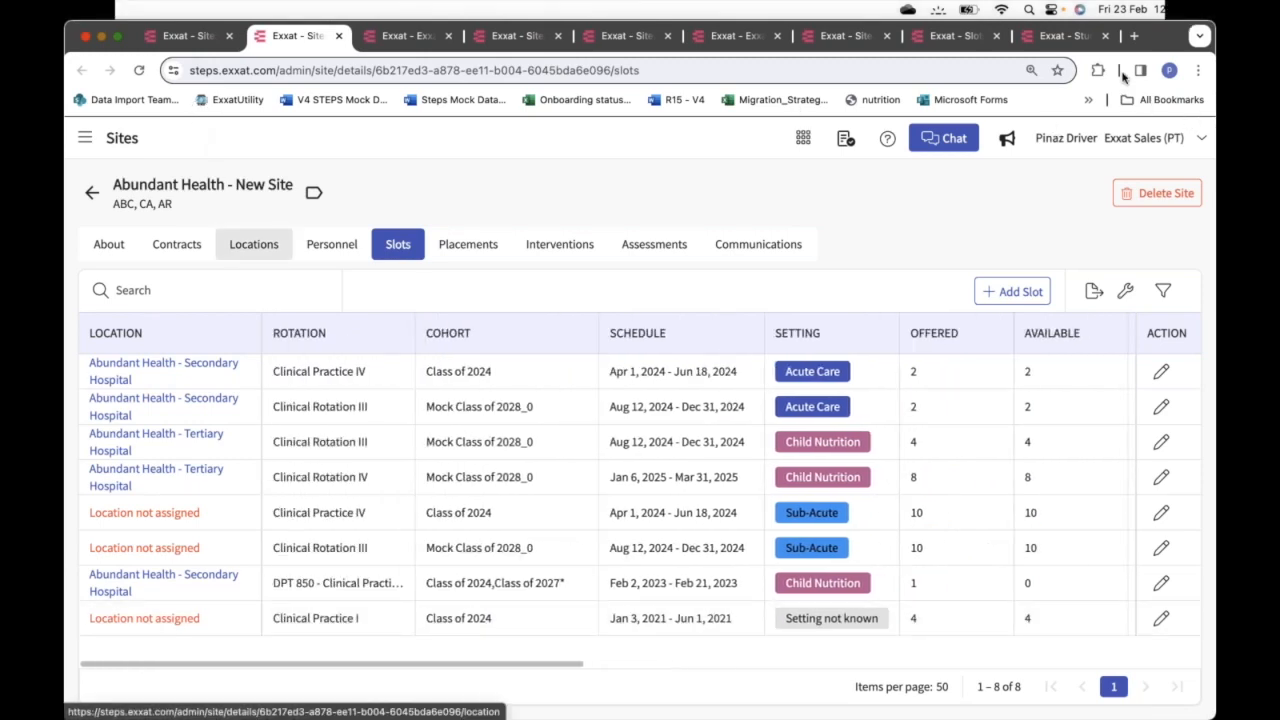
Show the Manage Request Response view for Abundant Health - Secondary Hospital's slots
click(255, 248)
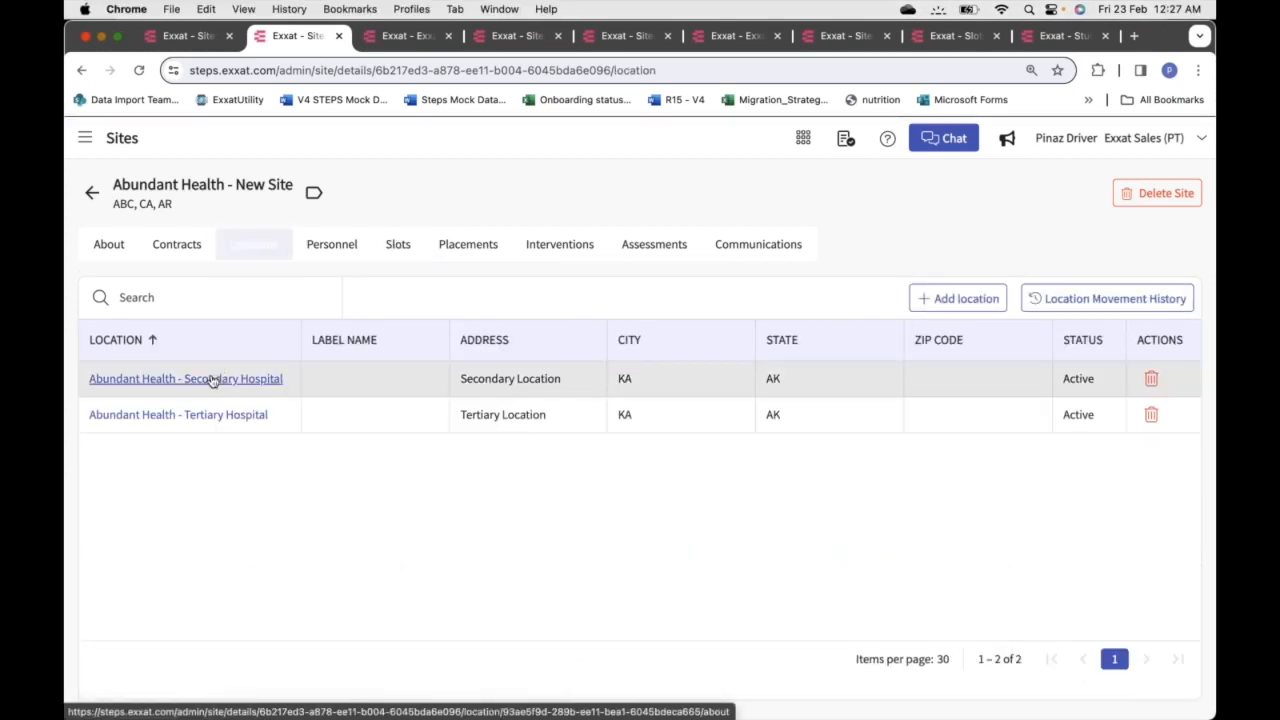
click(213, 379)
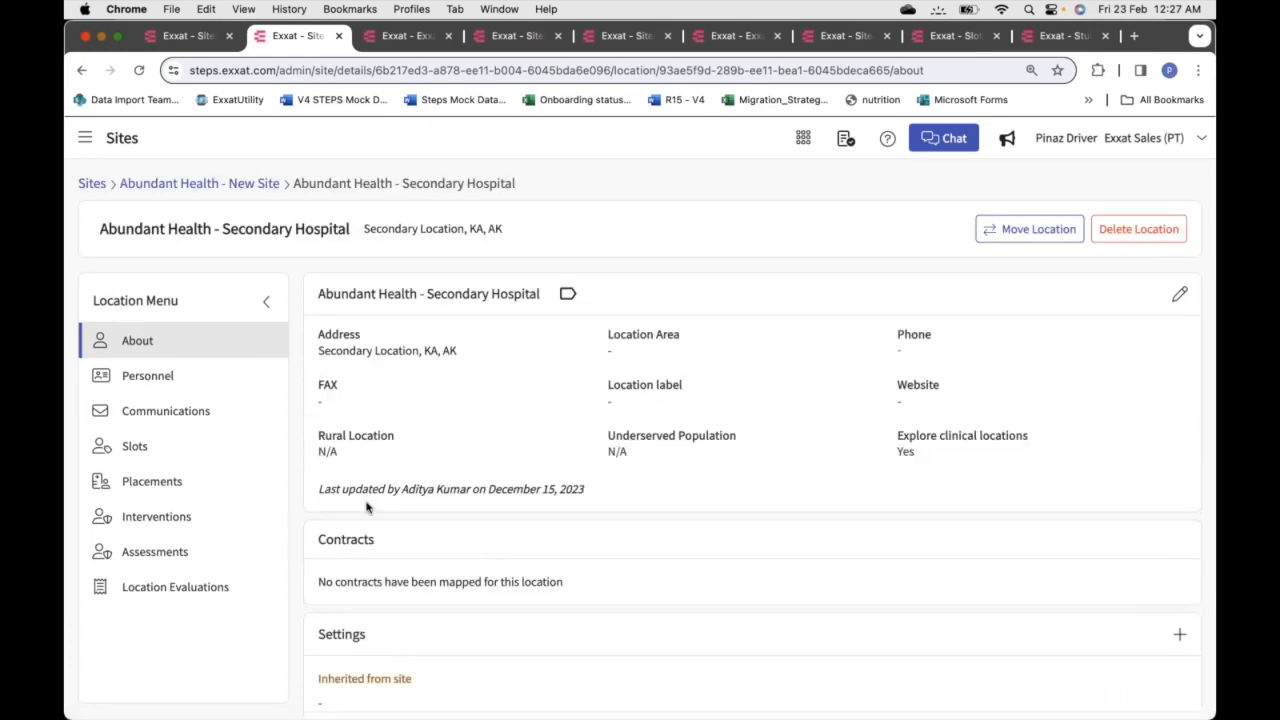
click(166, 448)
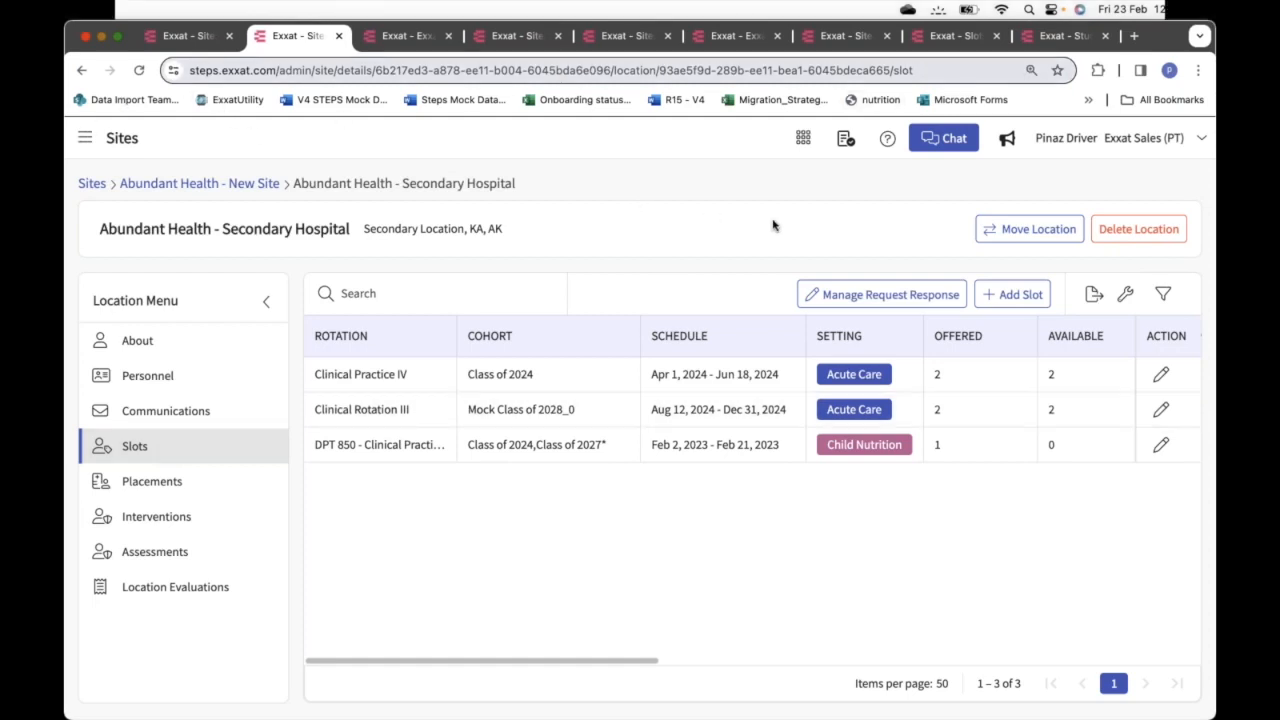
click(886, 294)
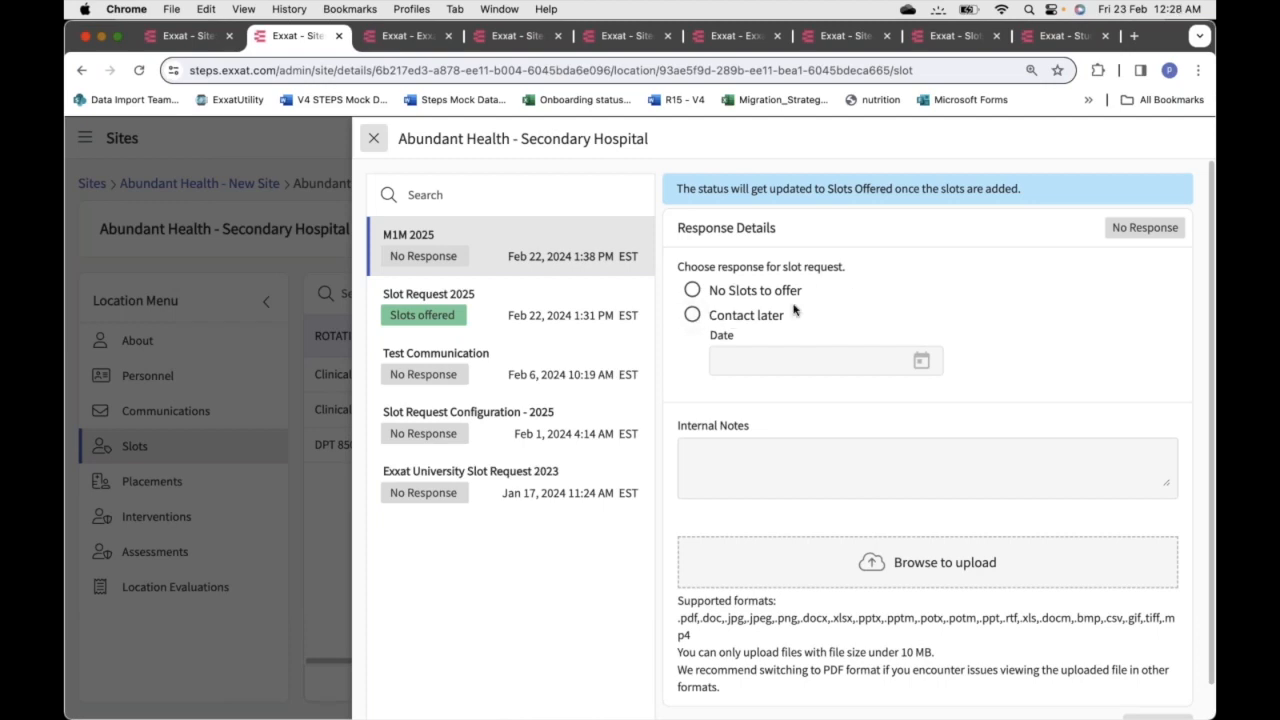
Answer the M1M 2025 request with Contact later and begin an internal note
click(922, 362)
click(692, 315)
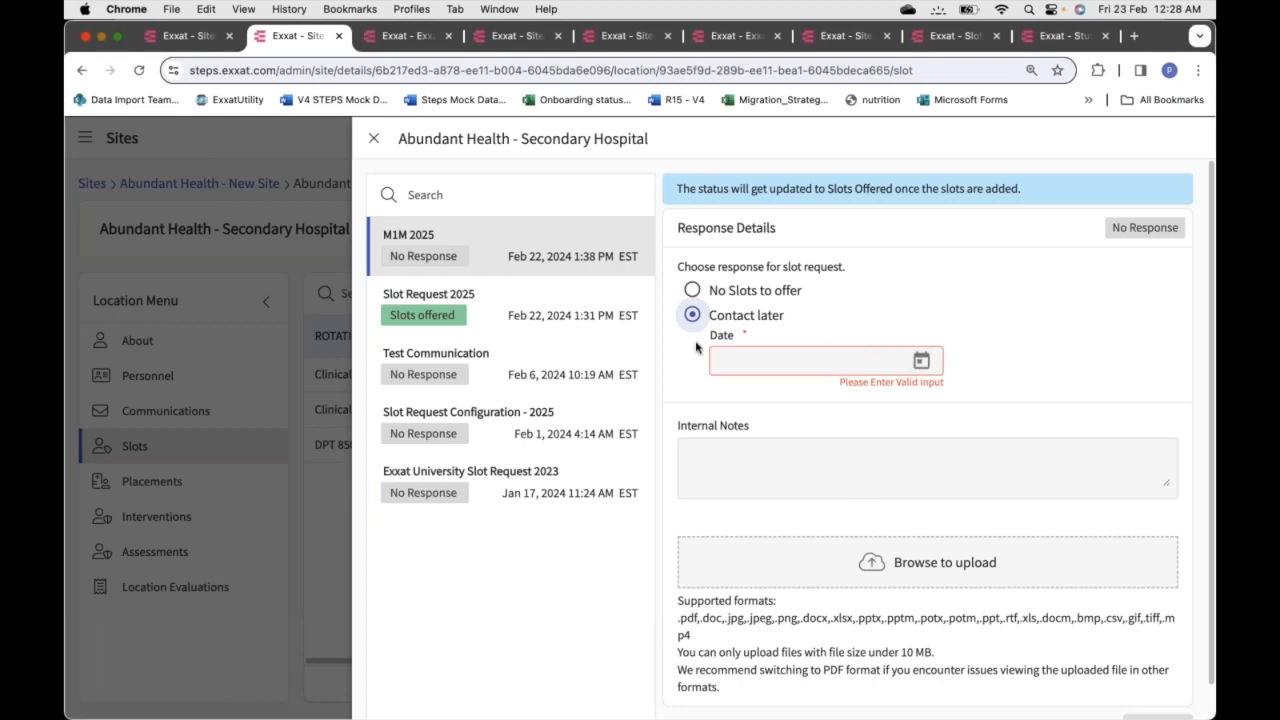
click(876, 306)
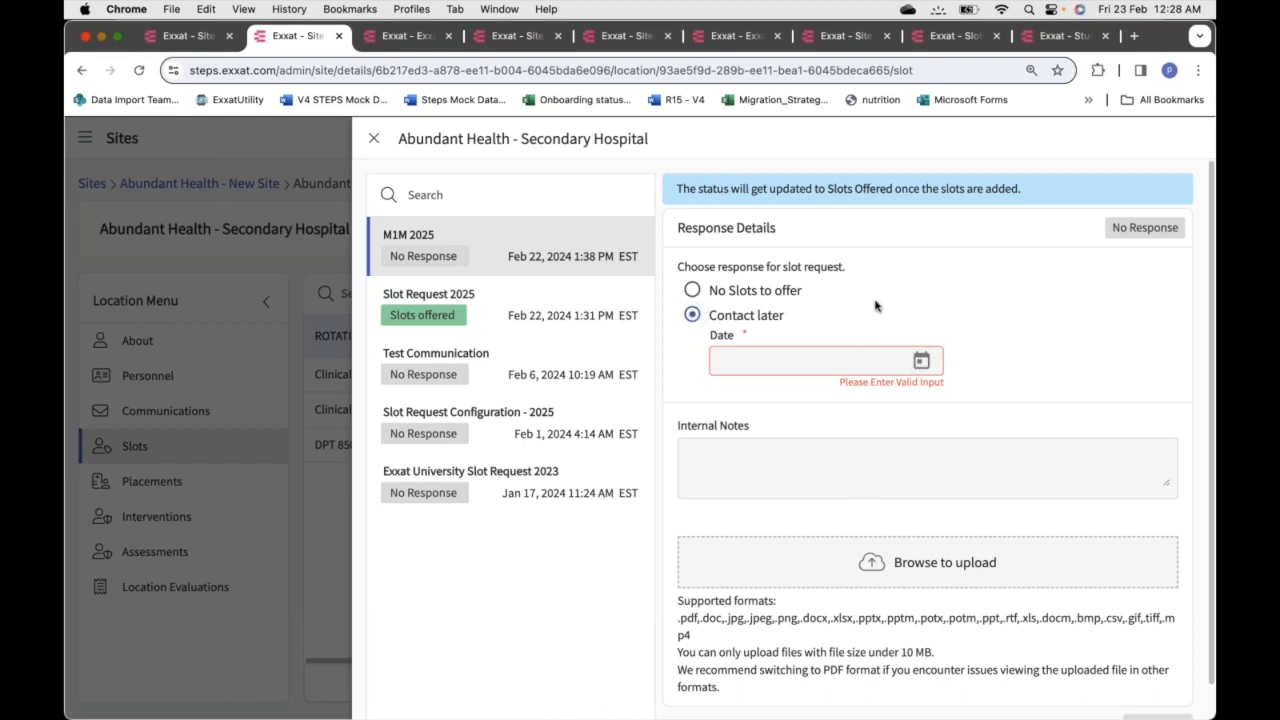
click(896, 479)
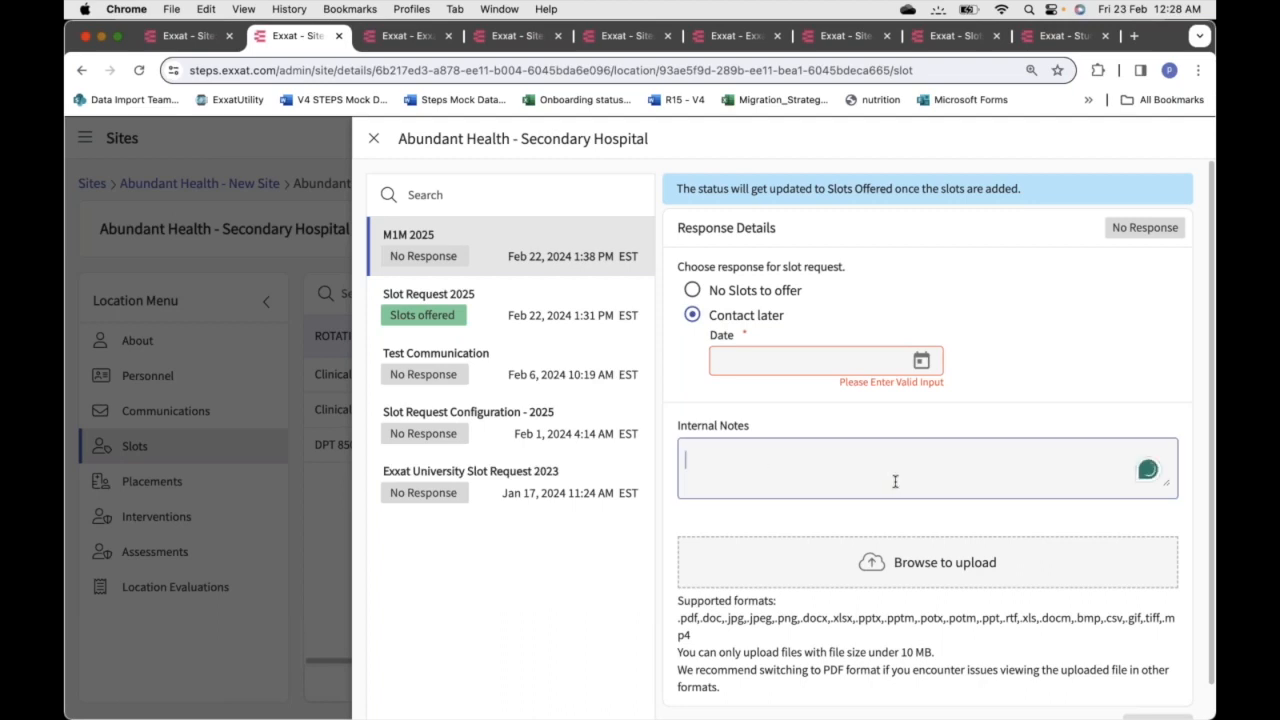
scroll(897, 482, down, 1)
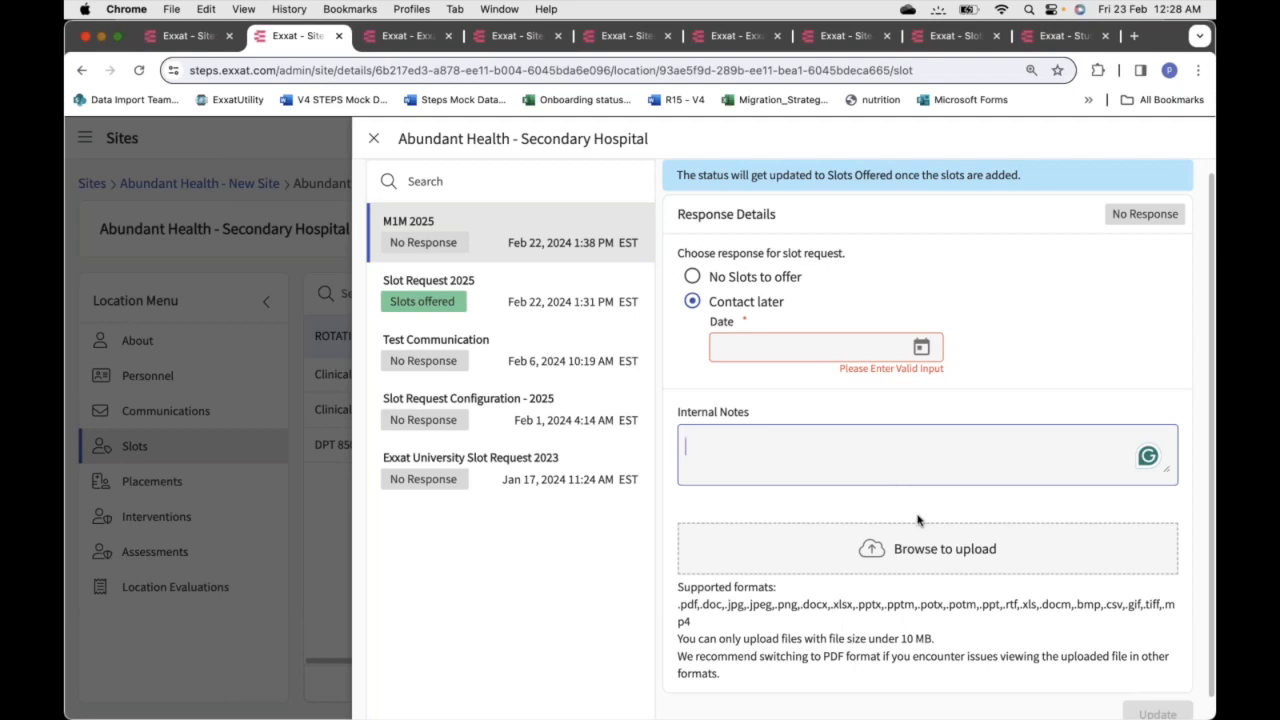
scroll(918, 520, up, 1)
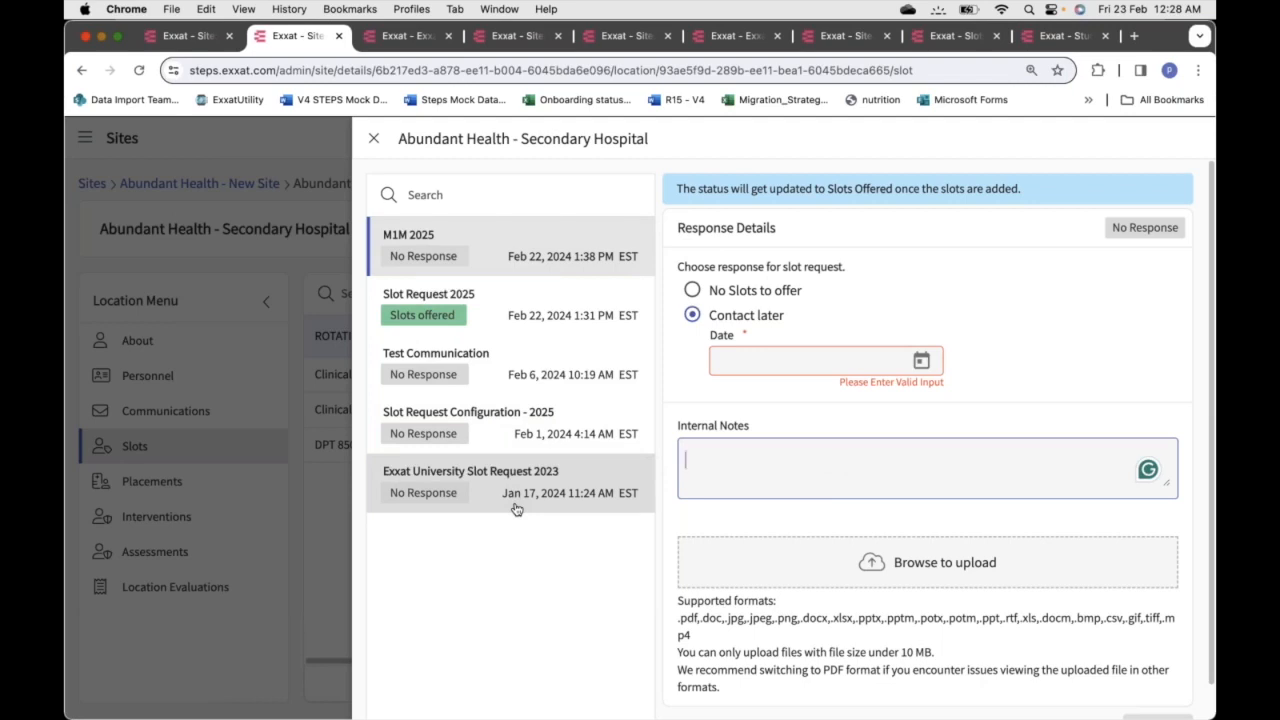
Leave the responses panel, discarding the unsaved M1M 2025 answer, and start adding a slot
click(531, 296)
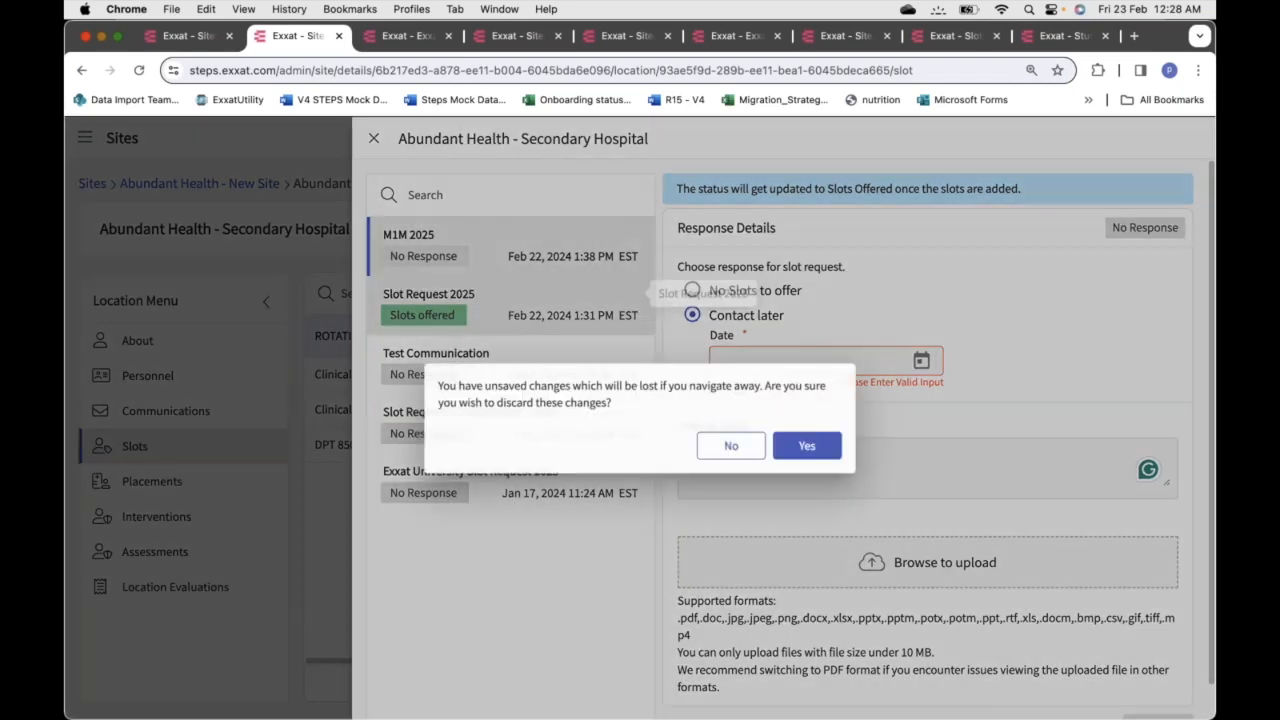
click(716, 448)
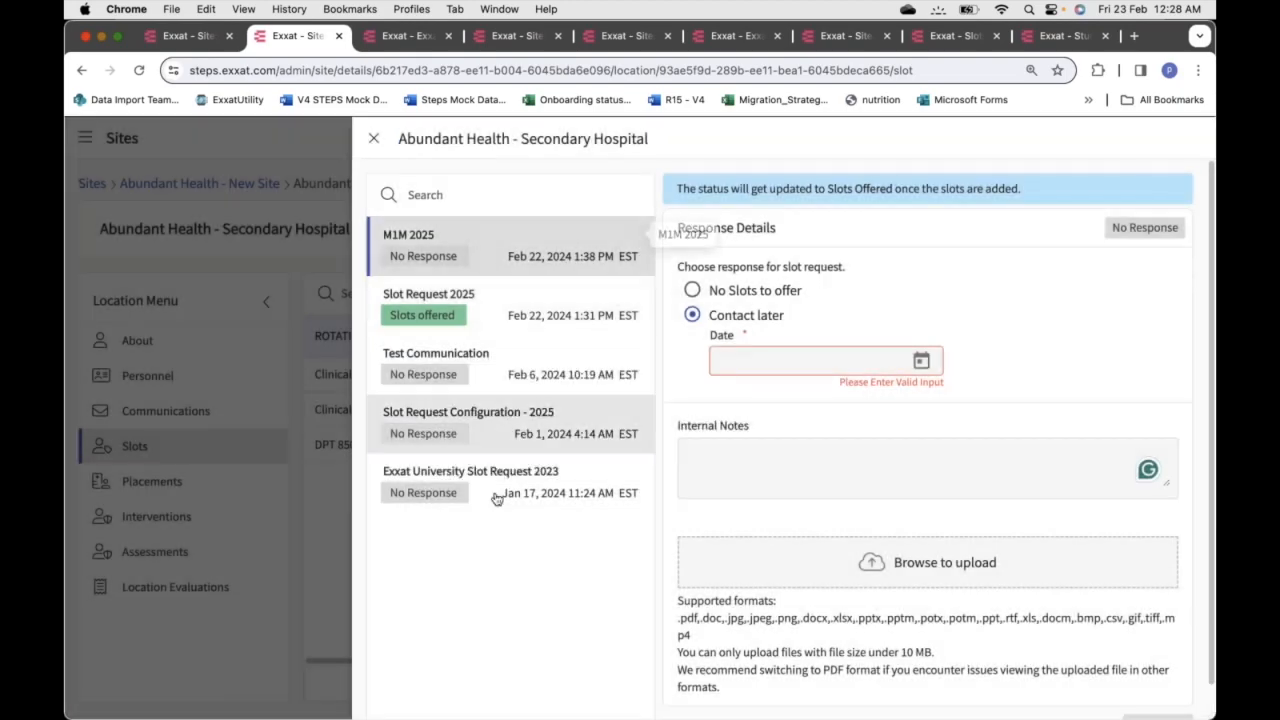
click(373, 139)
click(818, 447)
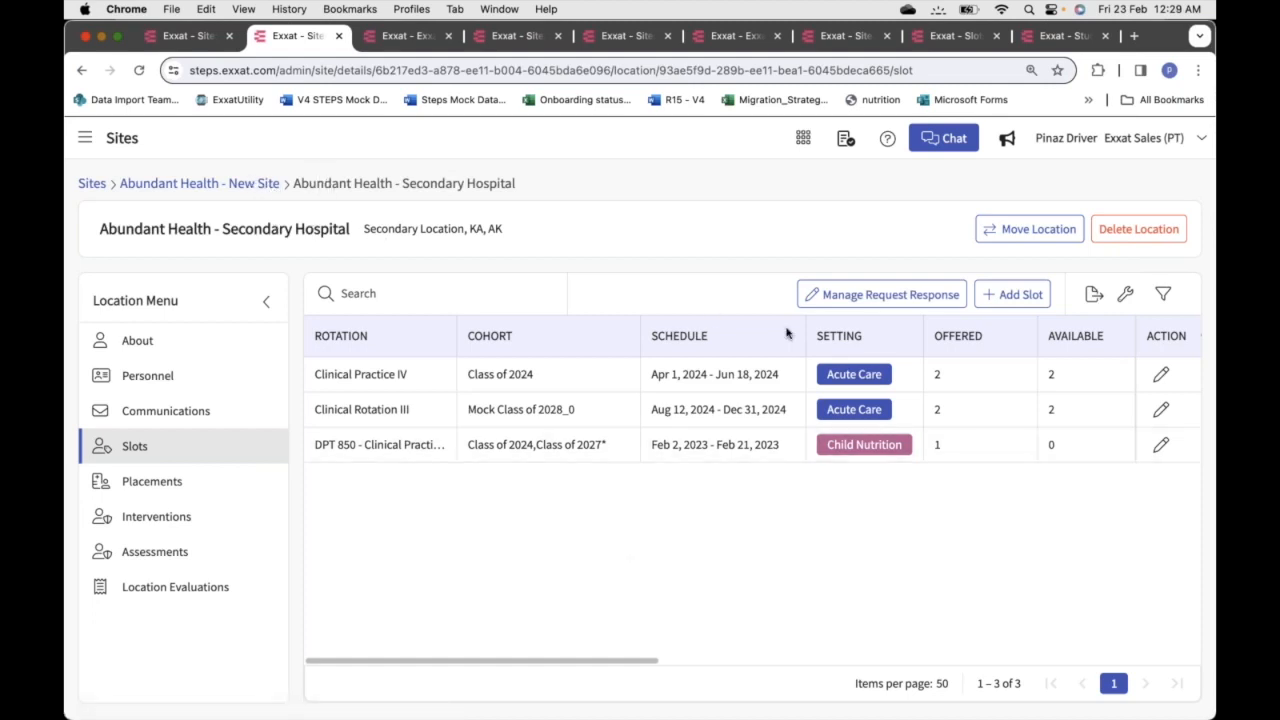
click(1013, 294)
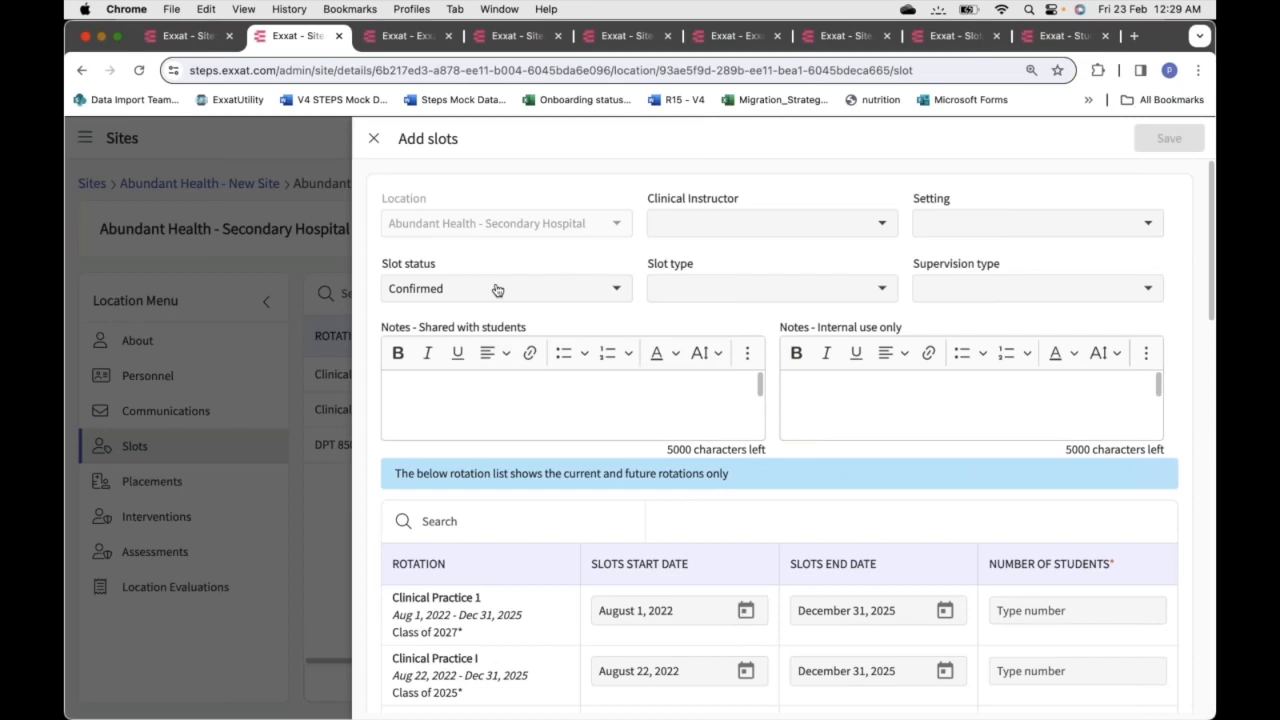
Review the Clinical Instructor choices and rotation list, then close Add slots without saving
click(715, 222)
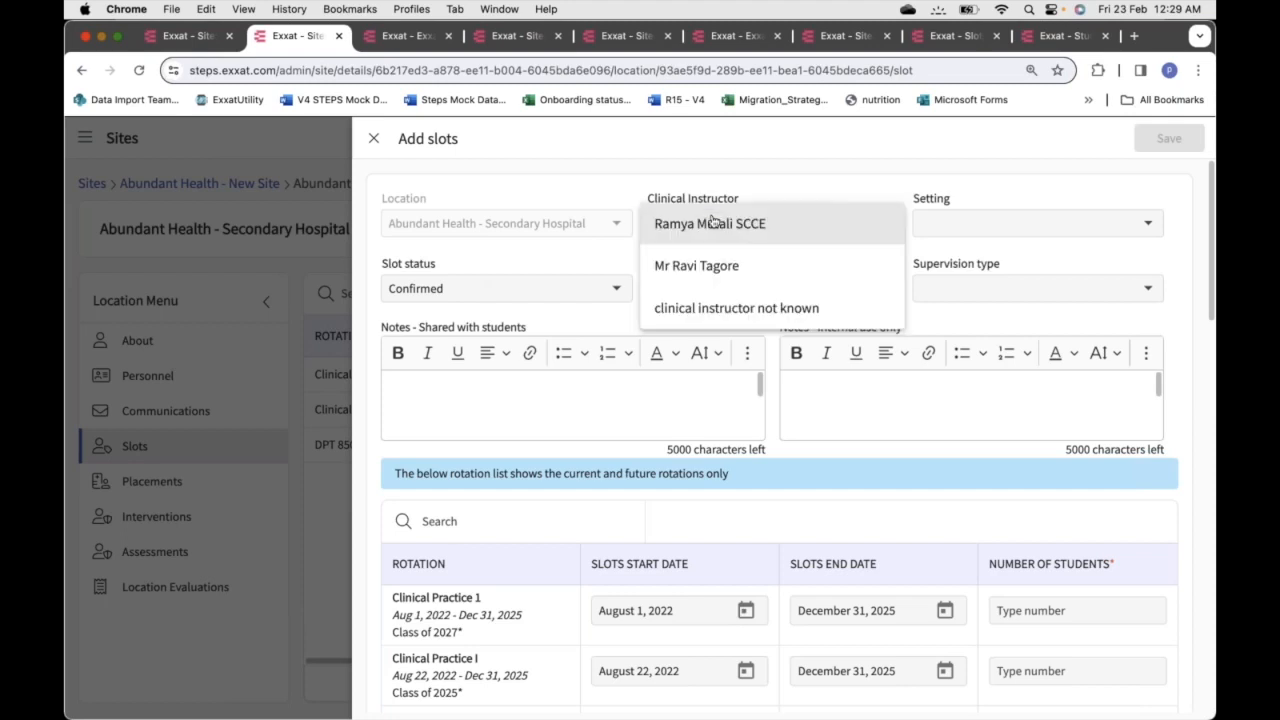
click(938, 168)
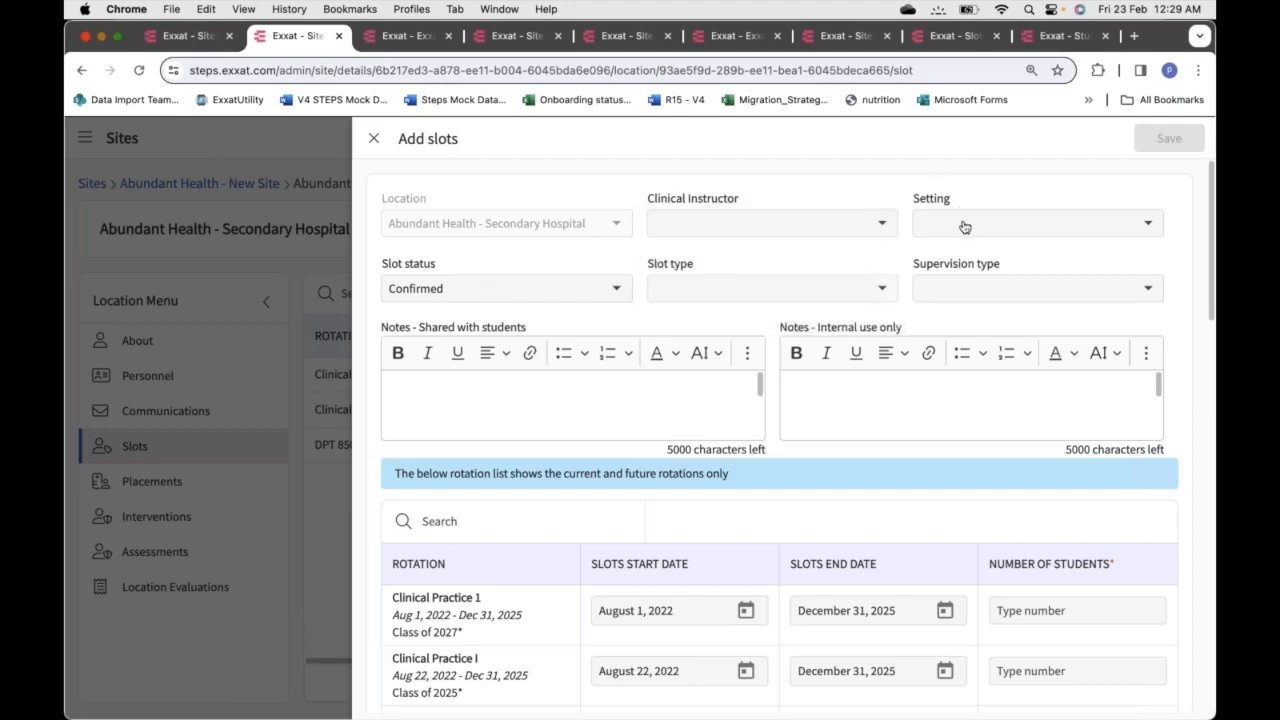
scroll(963, 302, down, 3)
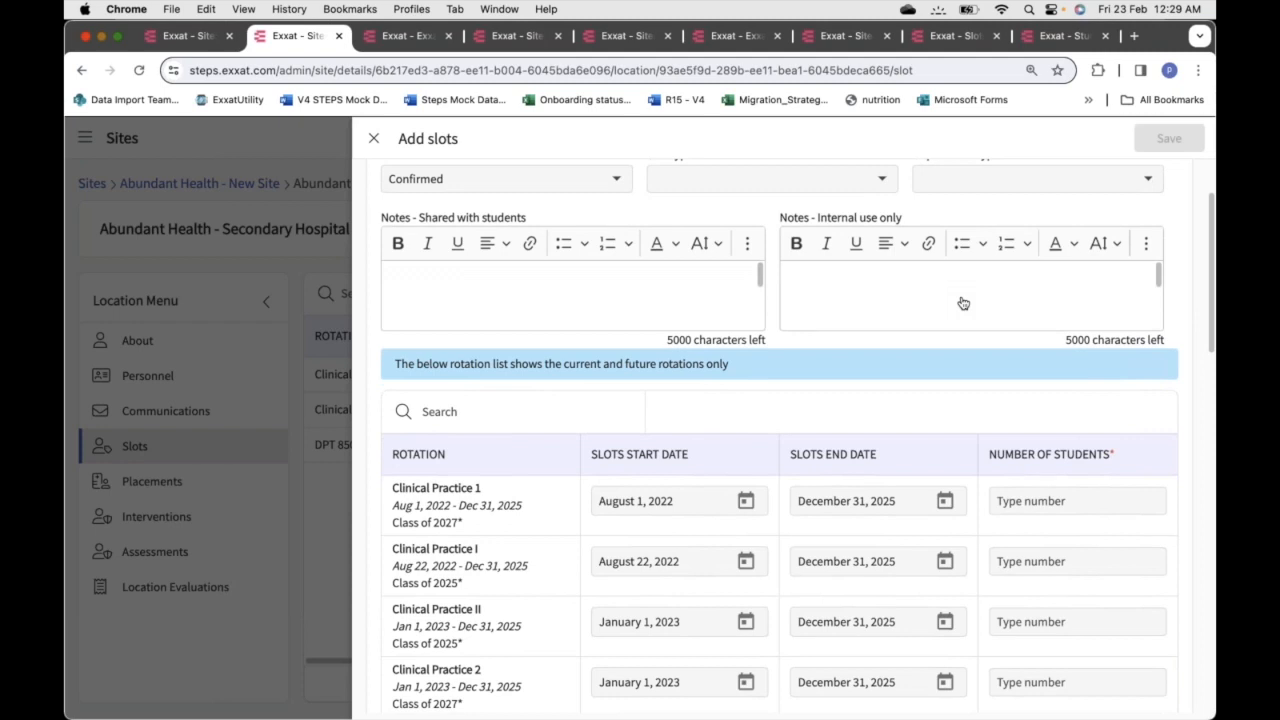
scroll(963, 302, down, 3)
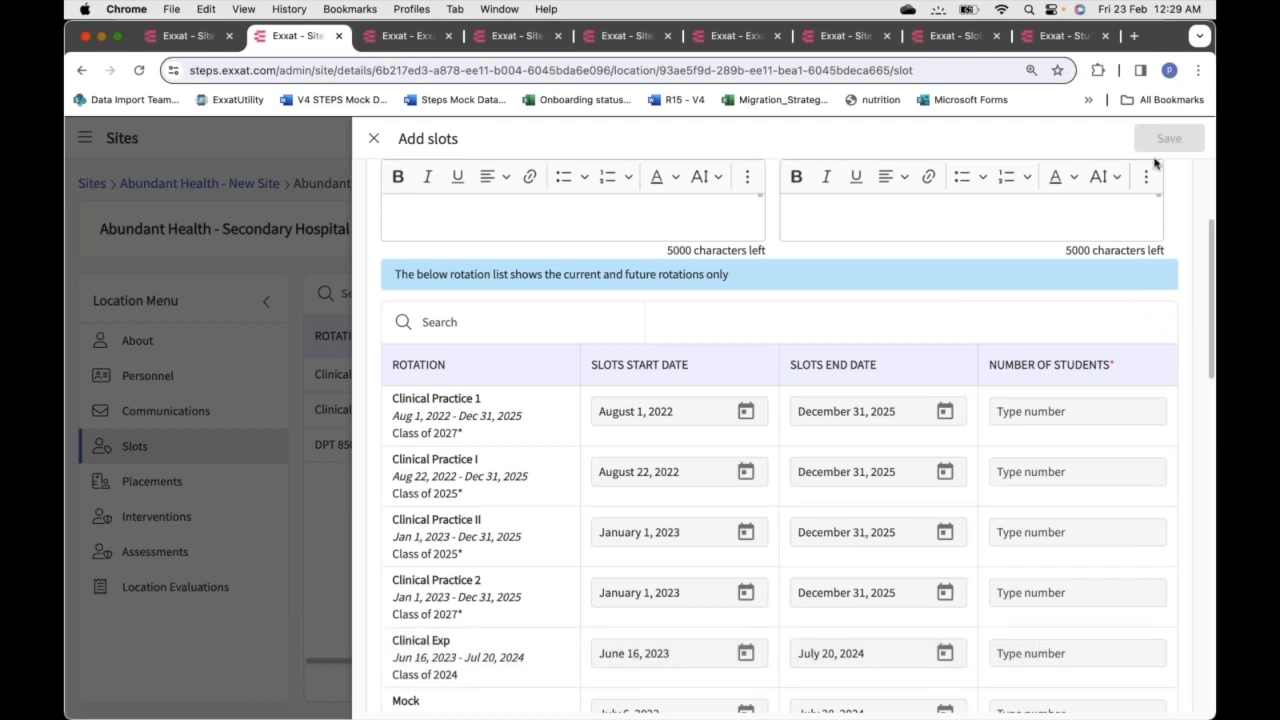
scroll(865, 451, down, 5)
scroll(865, 451, down, 6)
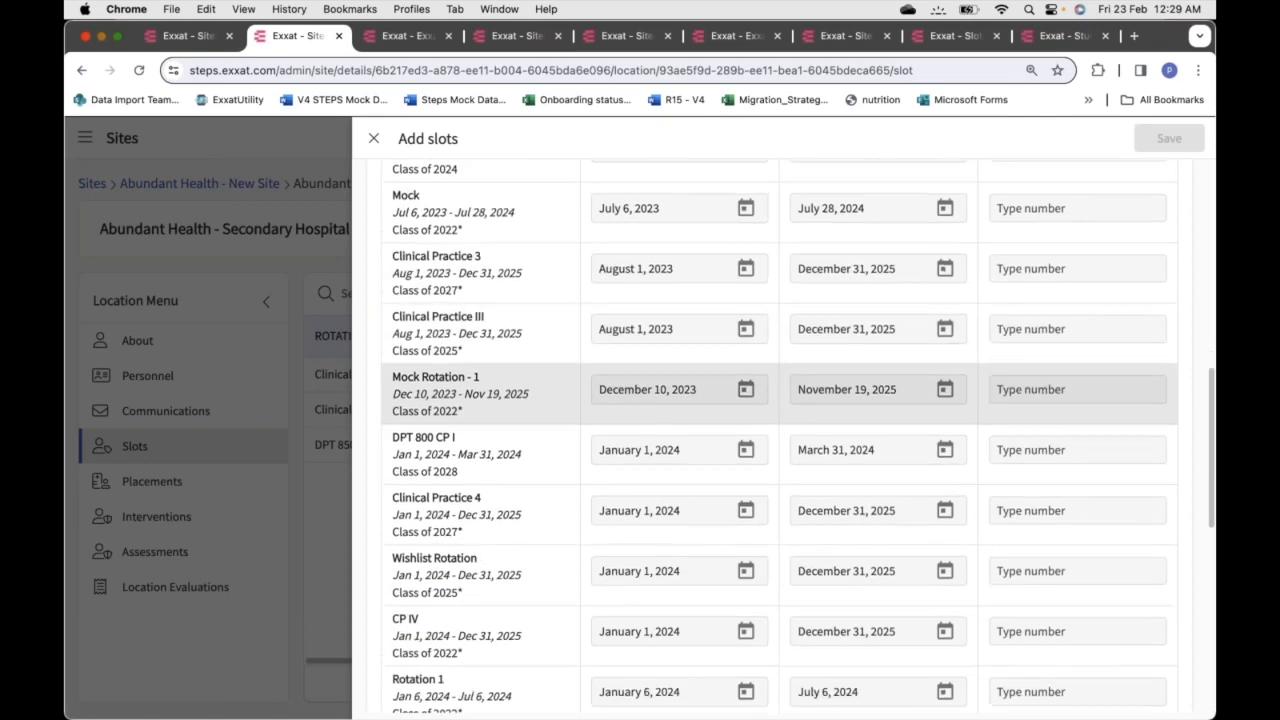
scroll(480, 395, down, 1)
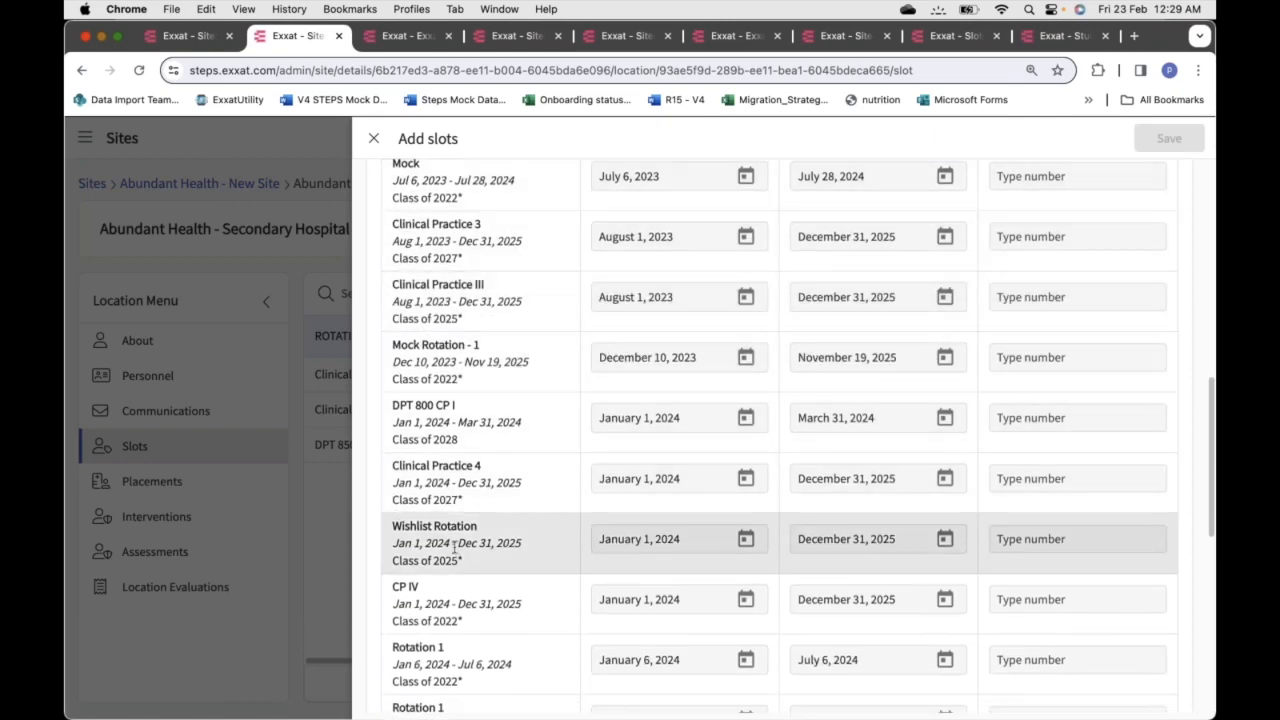
scroll(455, 545, down, 2)
scroll(455, 545, up, 11)
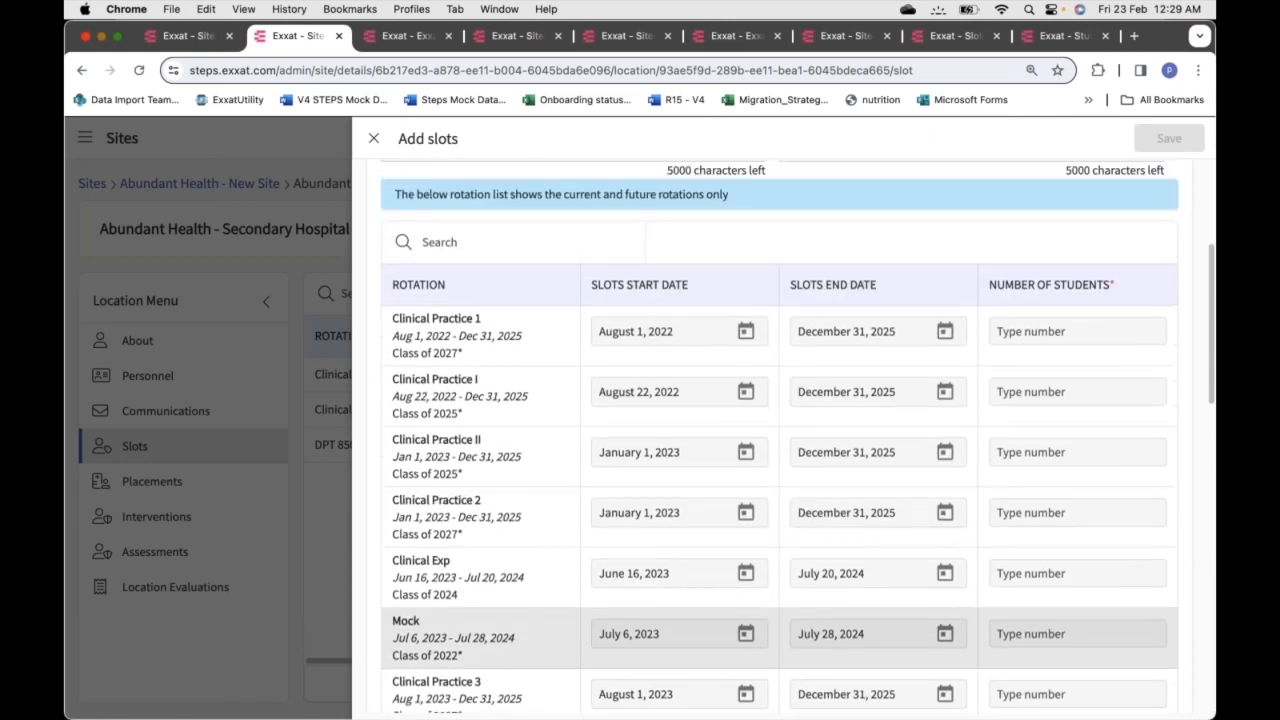
scroll(780, 600, up, 2)
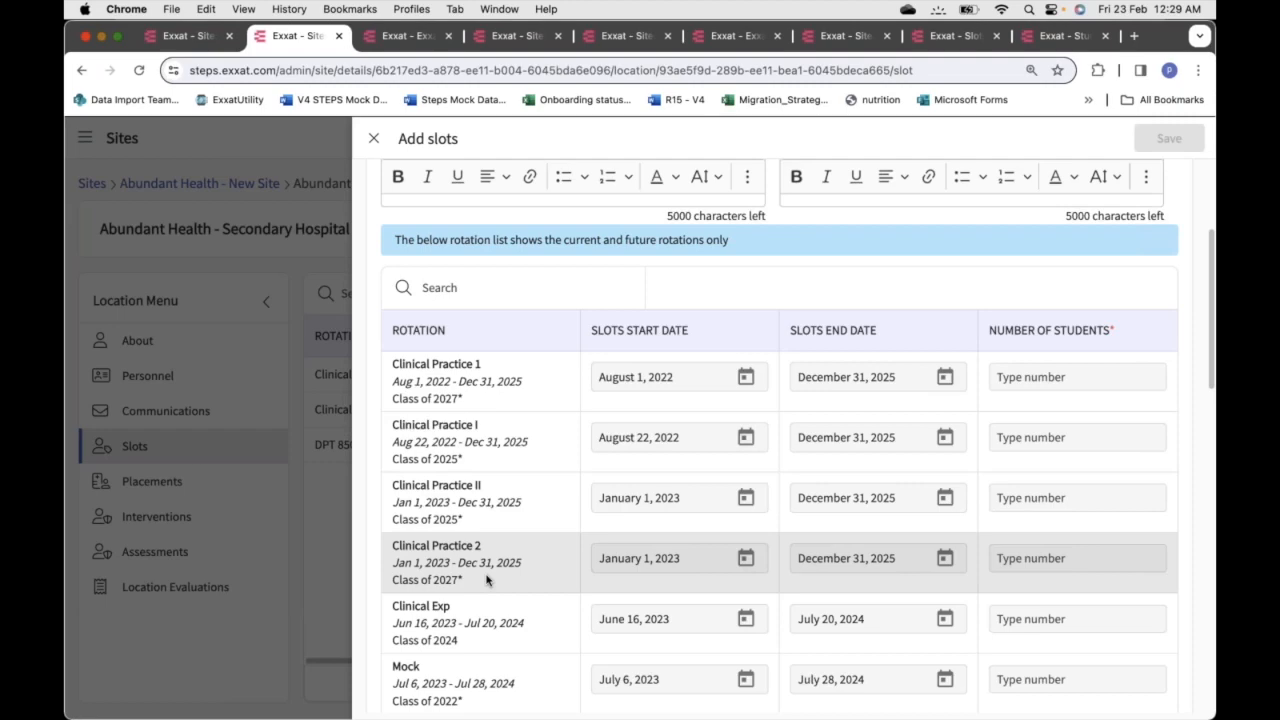
click(373, 138)
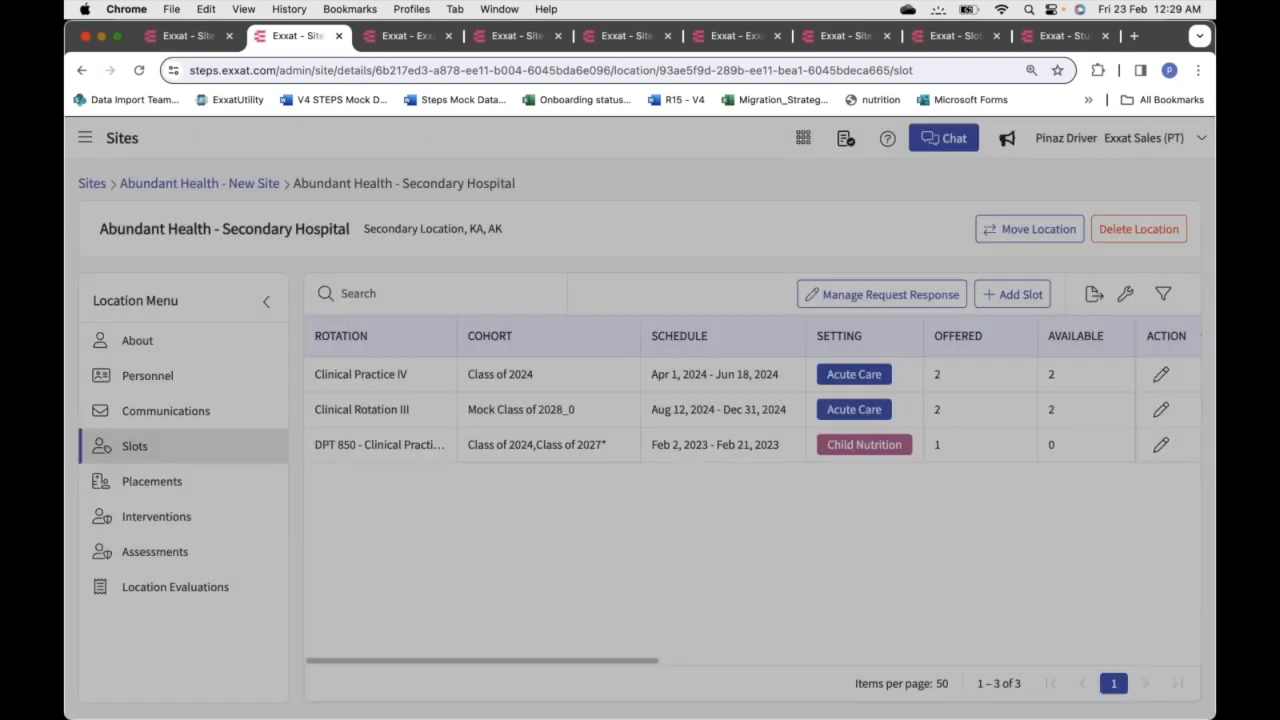
Return to Slot Request 2025 and show its Updated Location Information response from Abundant - Action Therapy
click(195, 36)
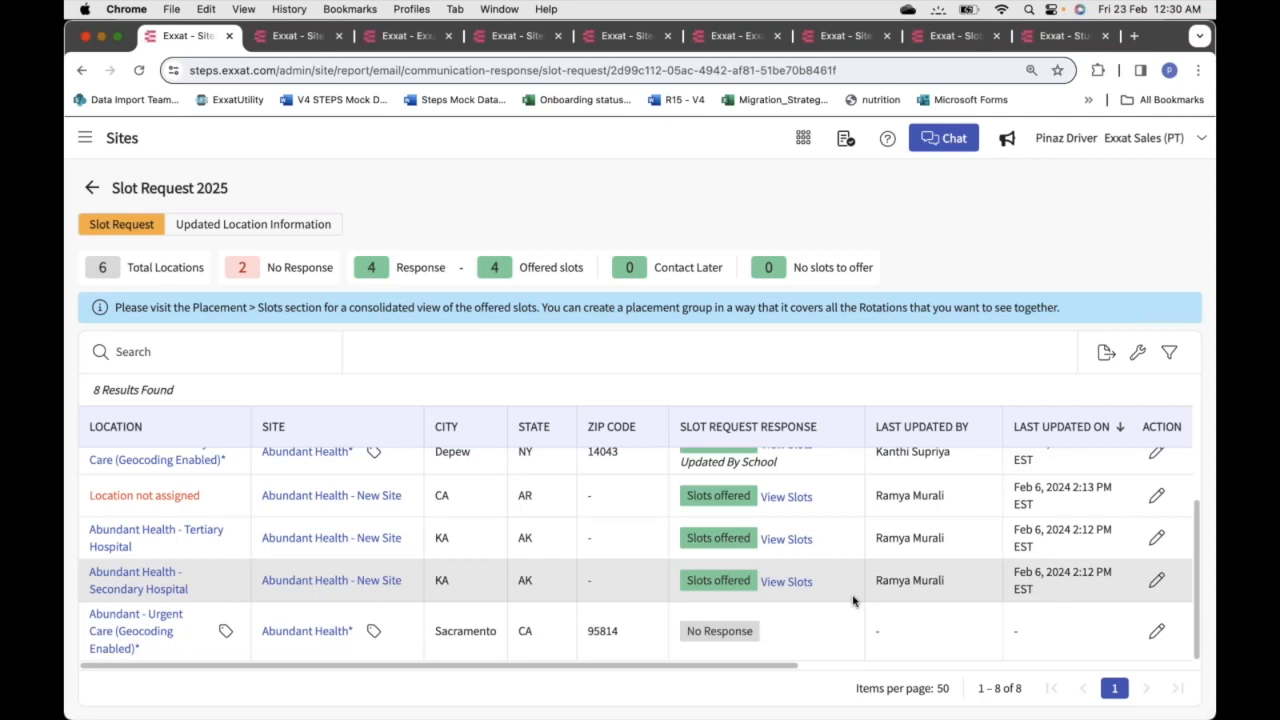
scroll(853, 600, up, 3)
click(289, 224)
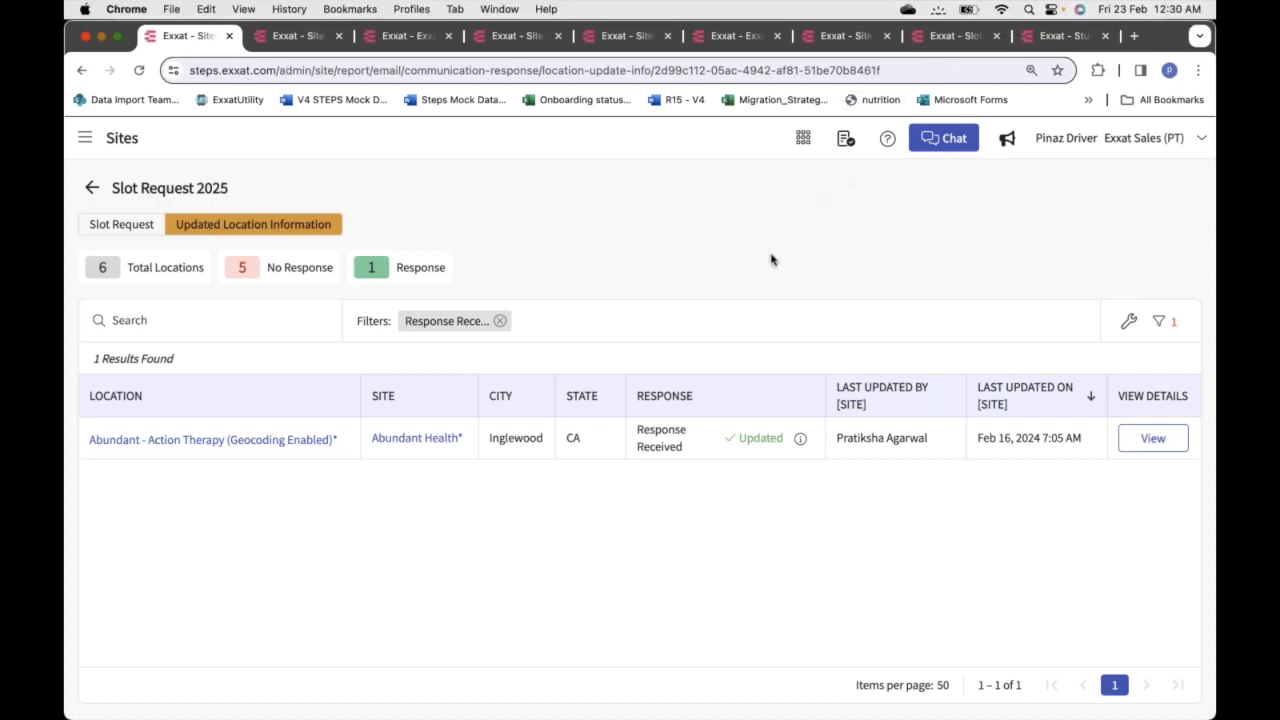
click(1153, 438)
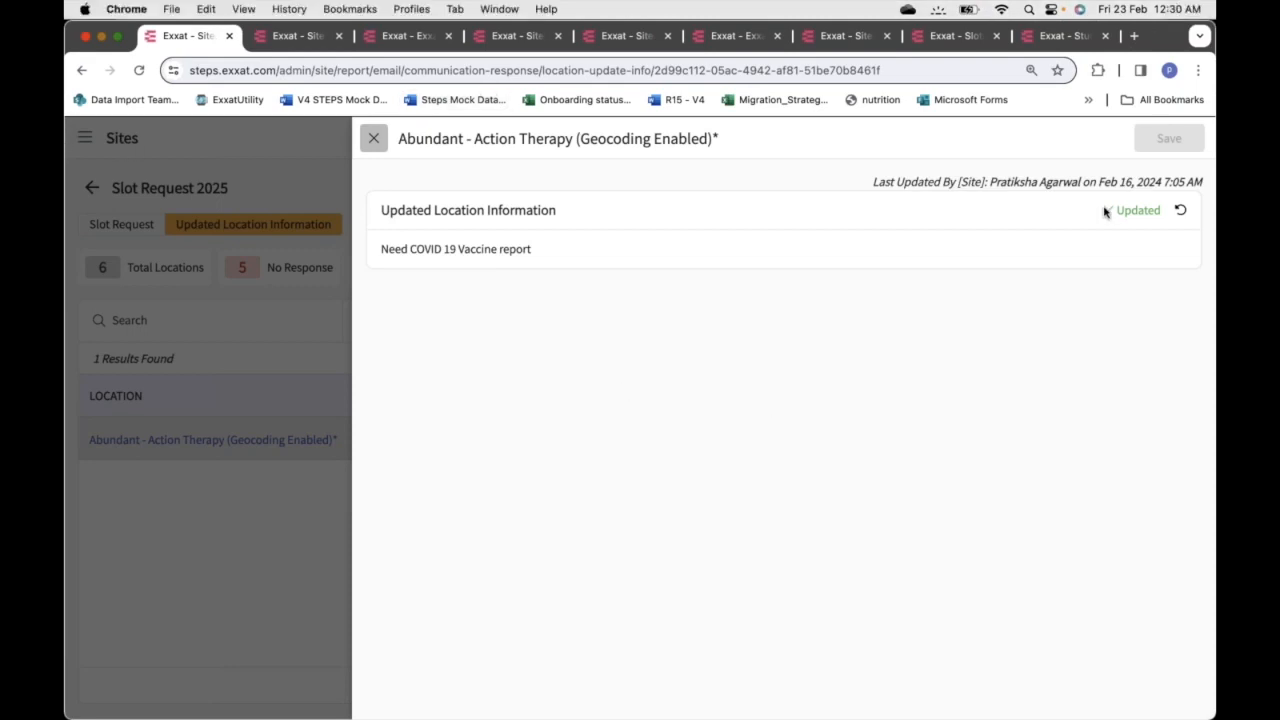
click(1181, 210)
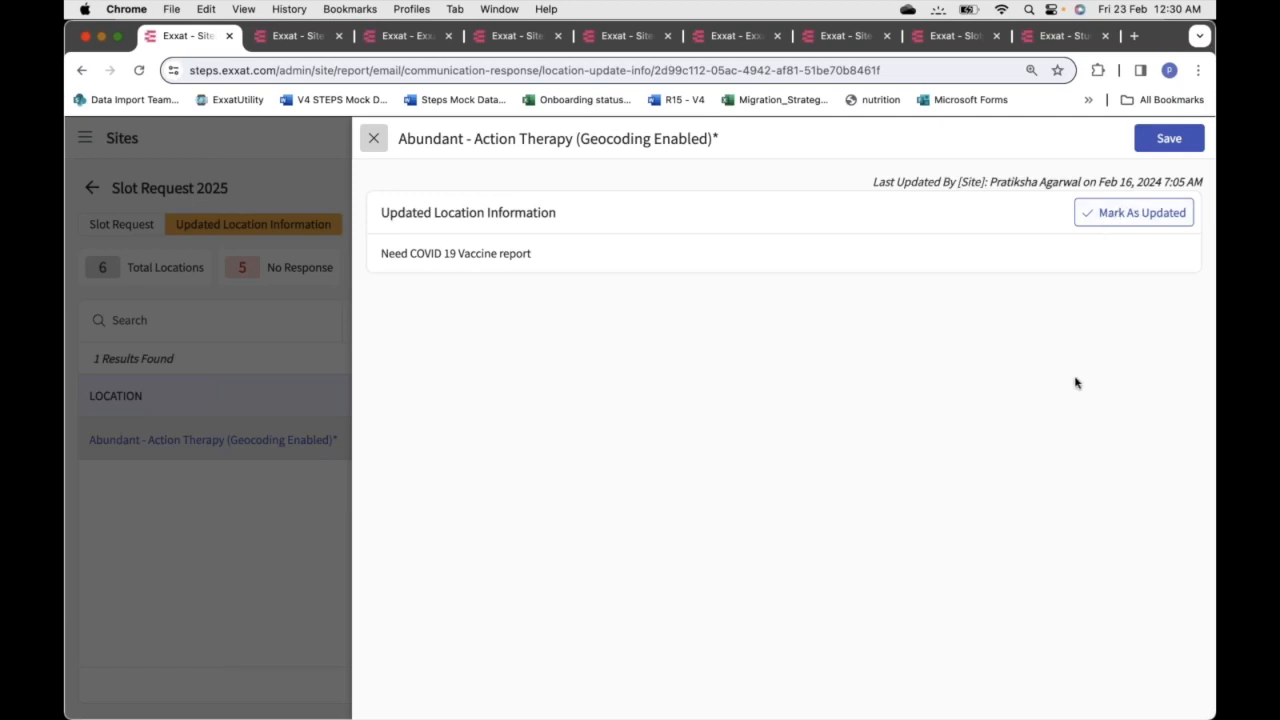
click(1114, 212)
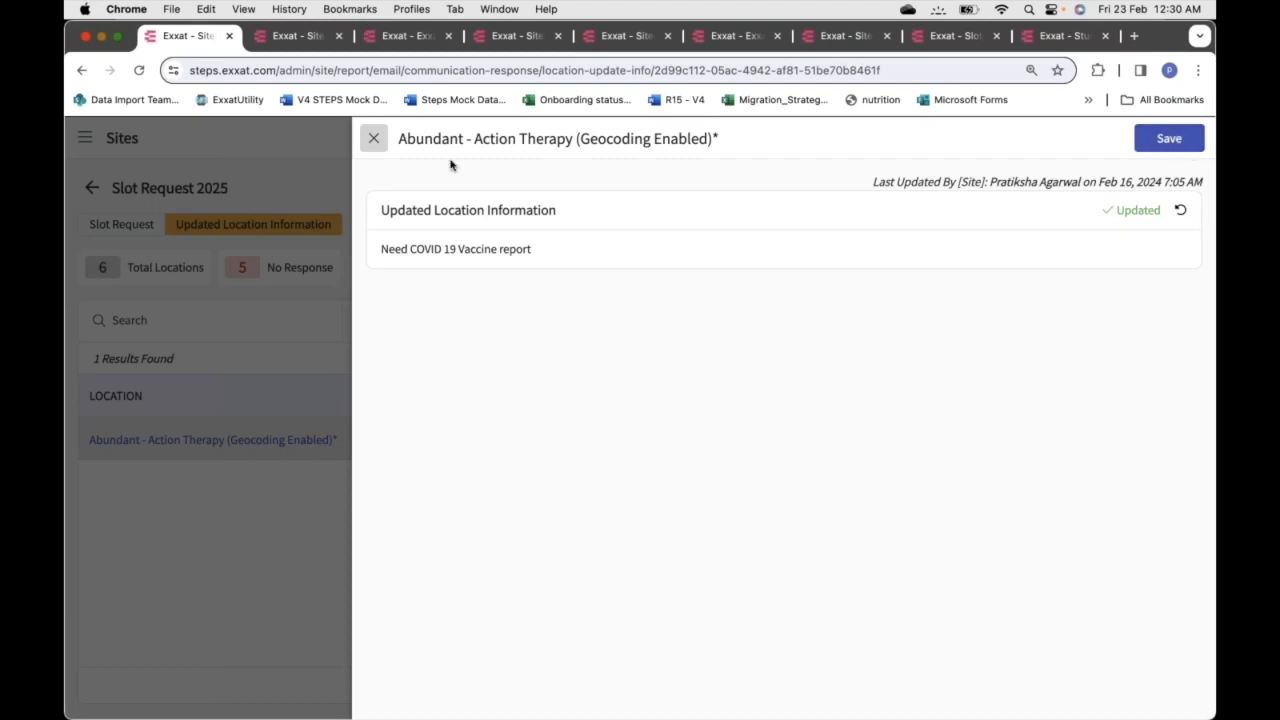
click(373, 138)
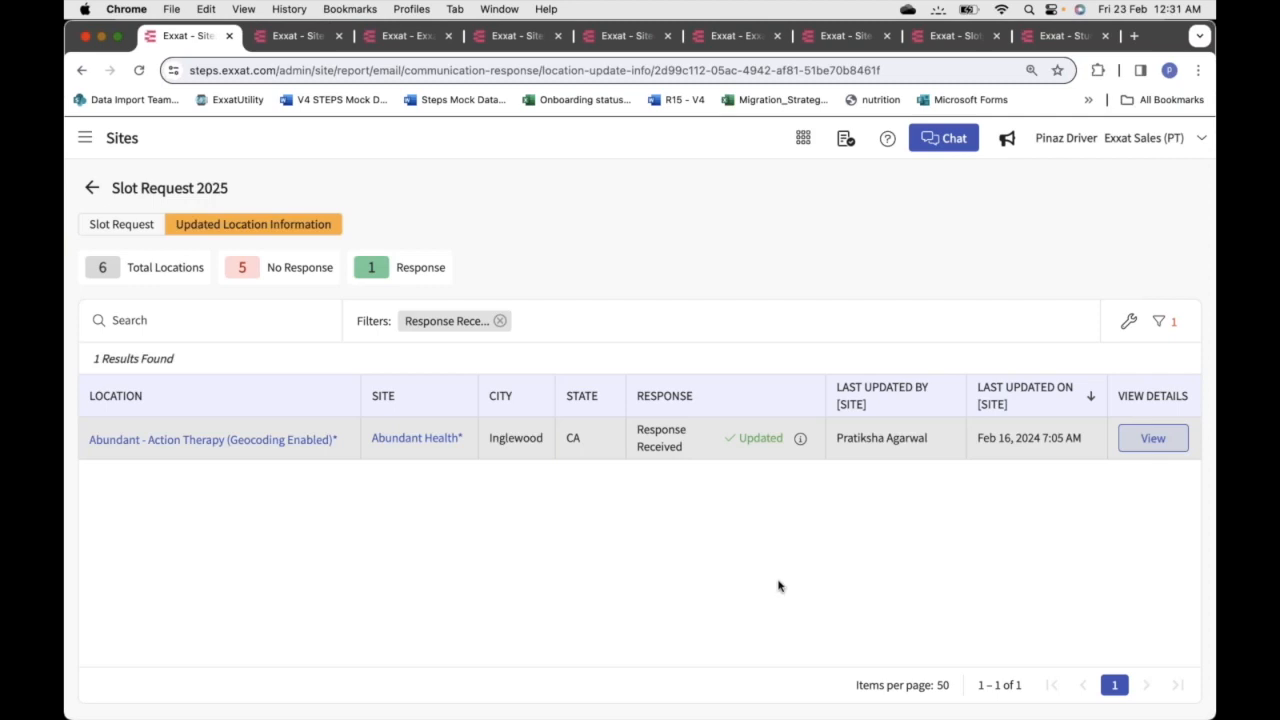
Open the left navigation drawer from the Slot Request 2025 Updated Location Information page
mouse_move(800, 442)
click(87, 138)
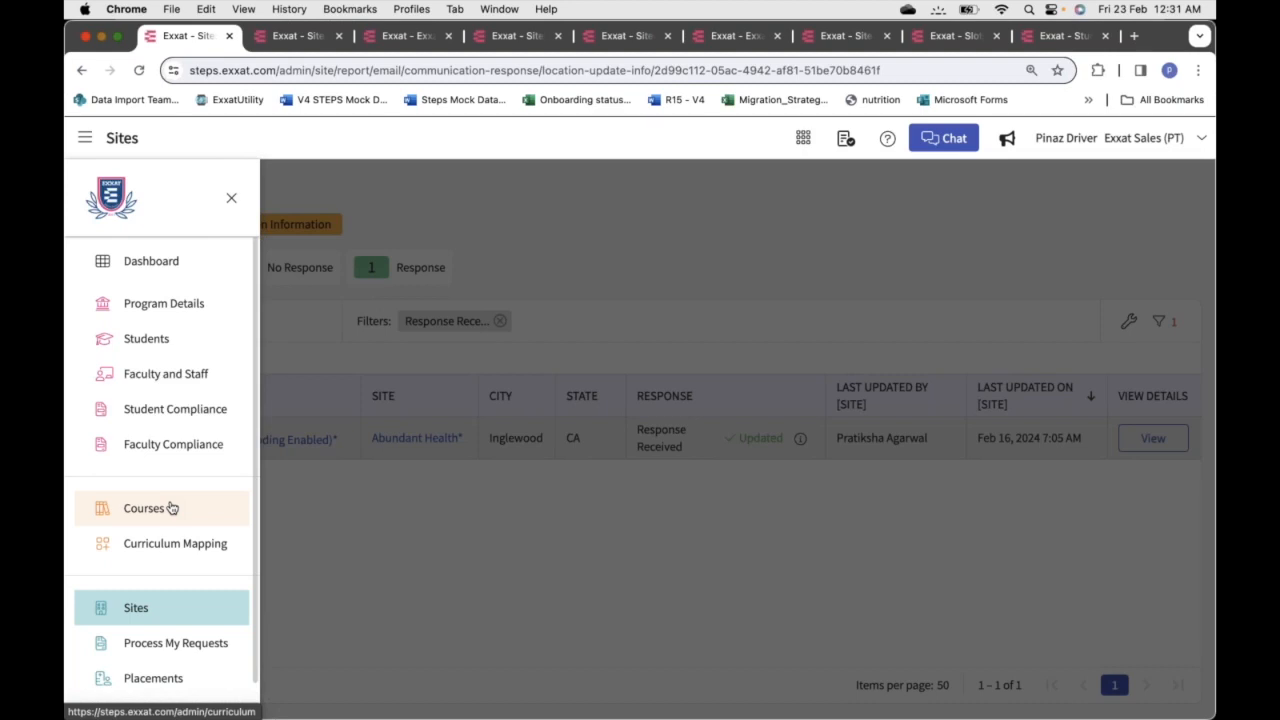
Close the navigation drawer and all leftover browser tabs, leaving the 63-slot Class of 2024 list
click(387, 238)
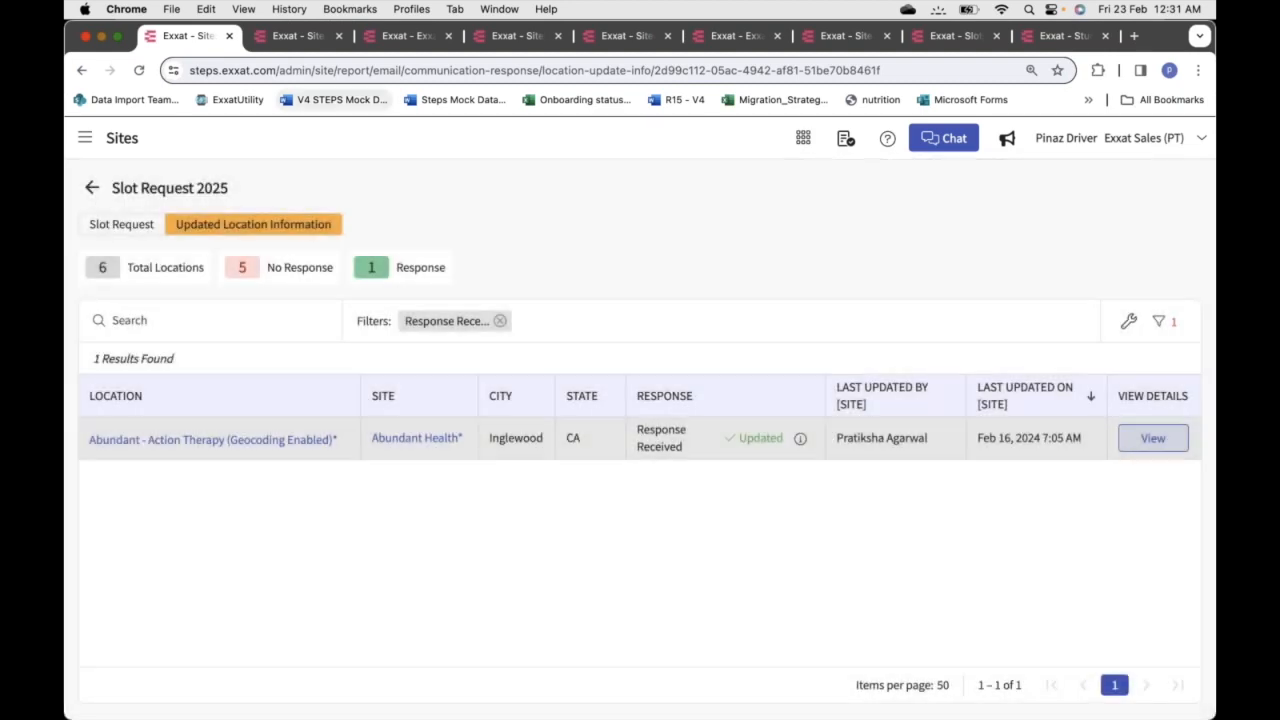
click(337, 40)
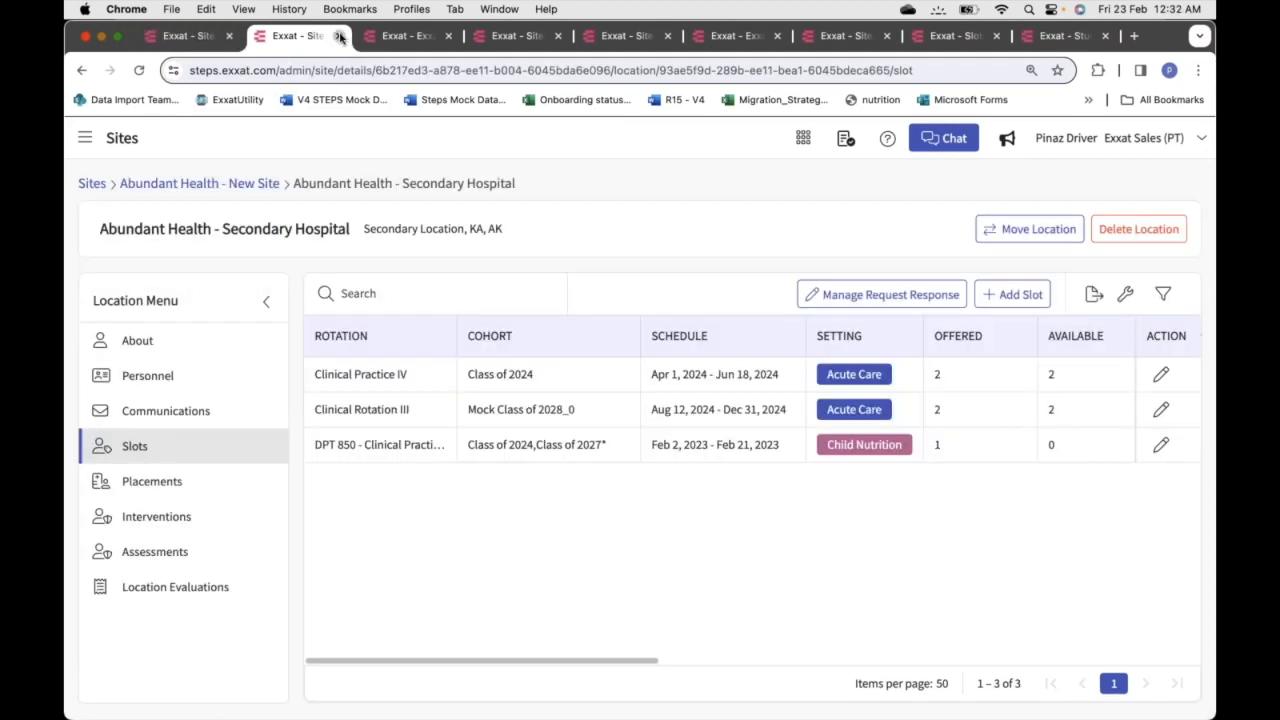
click(340, 37)
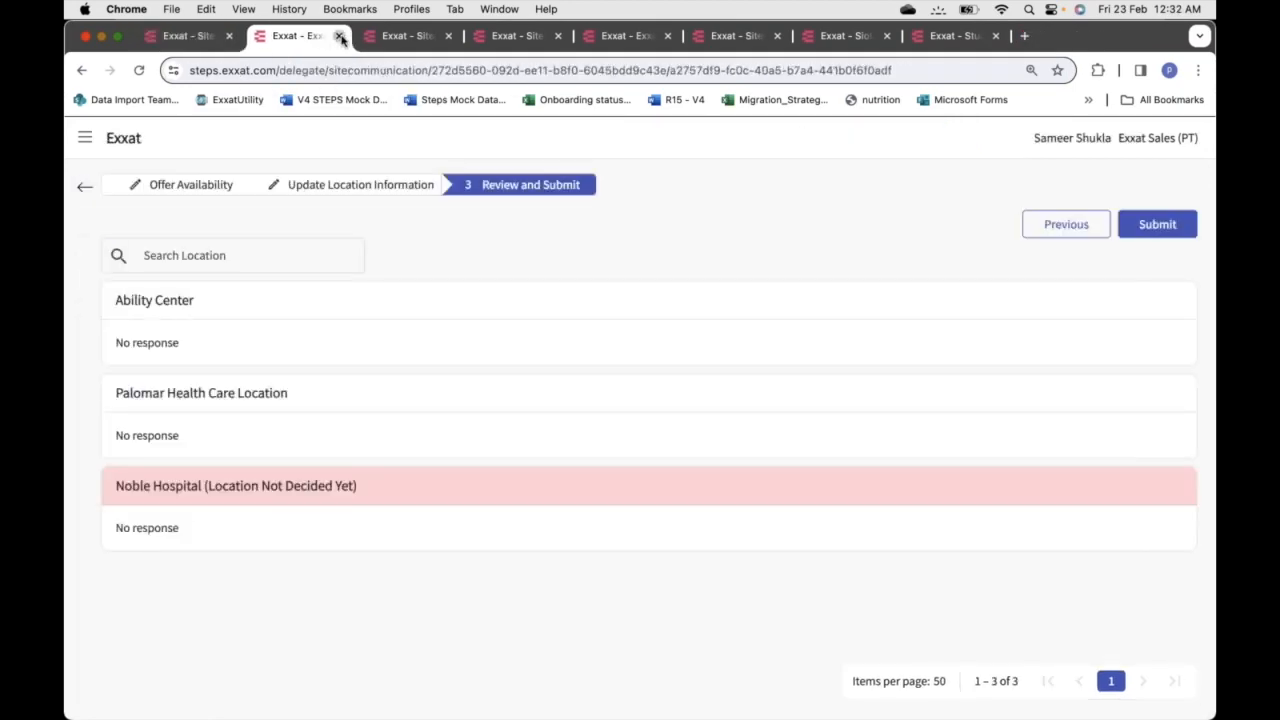
click(340, 37)
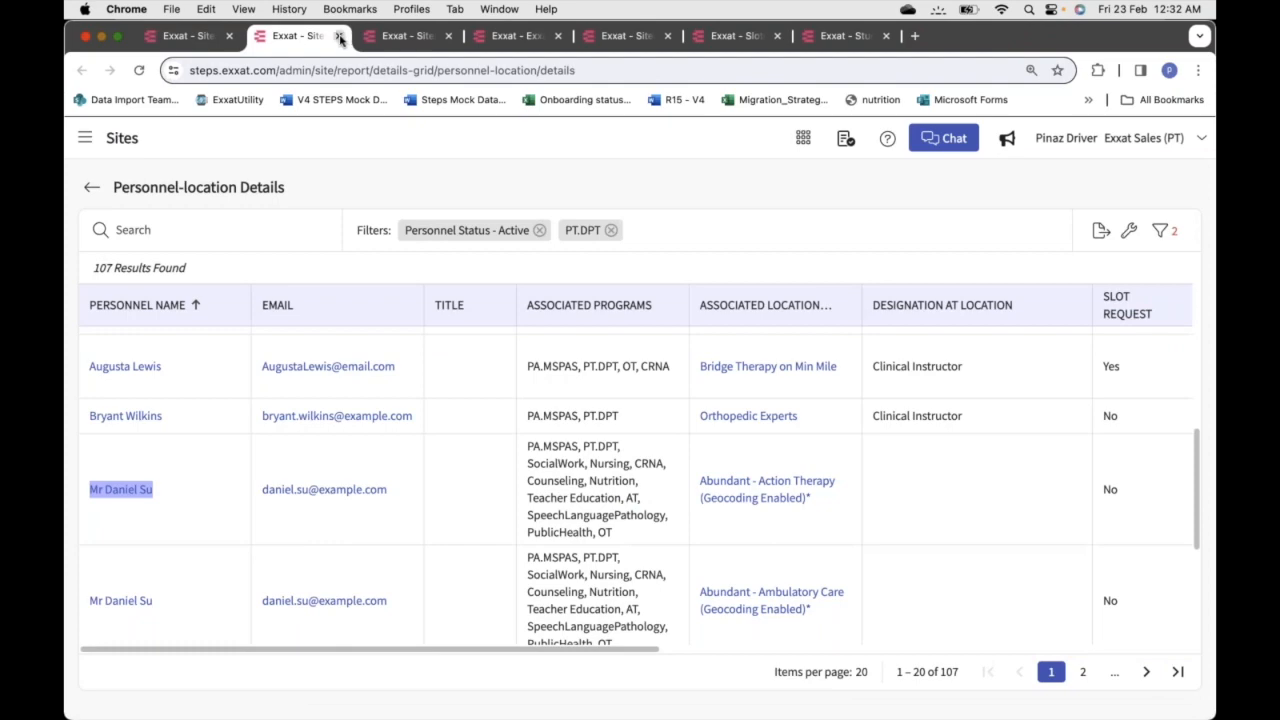
click(340, 37)
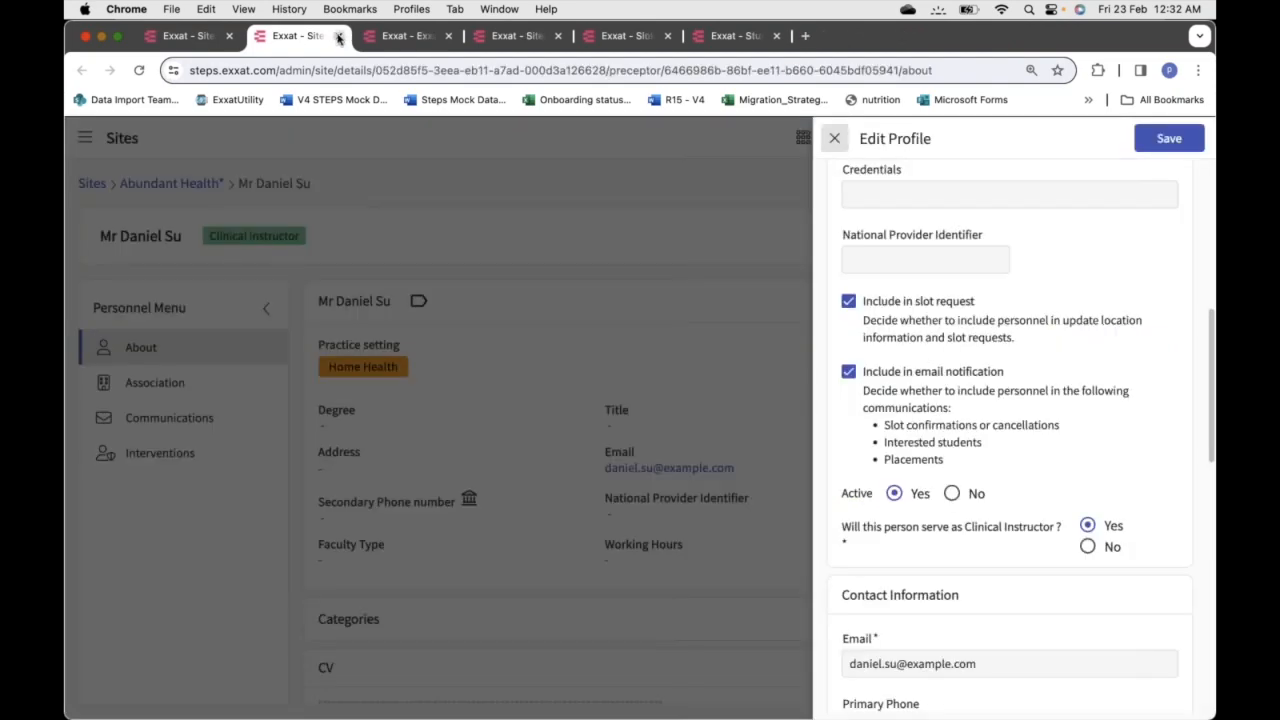
click(340, 37)
click(339, 38)
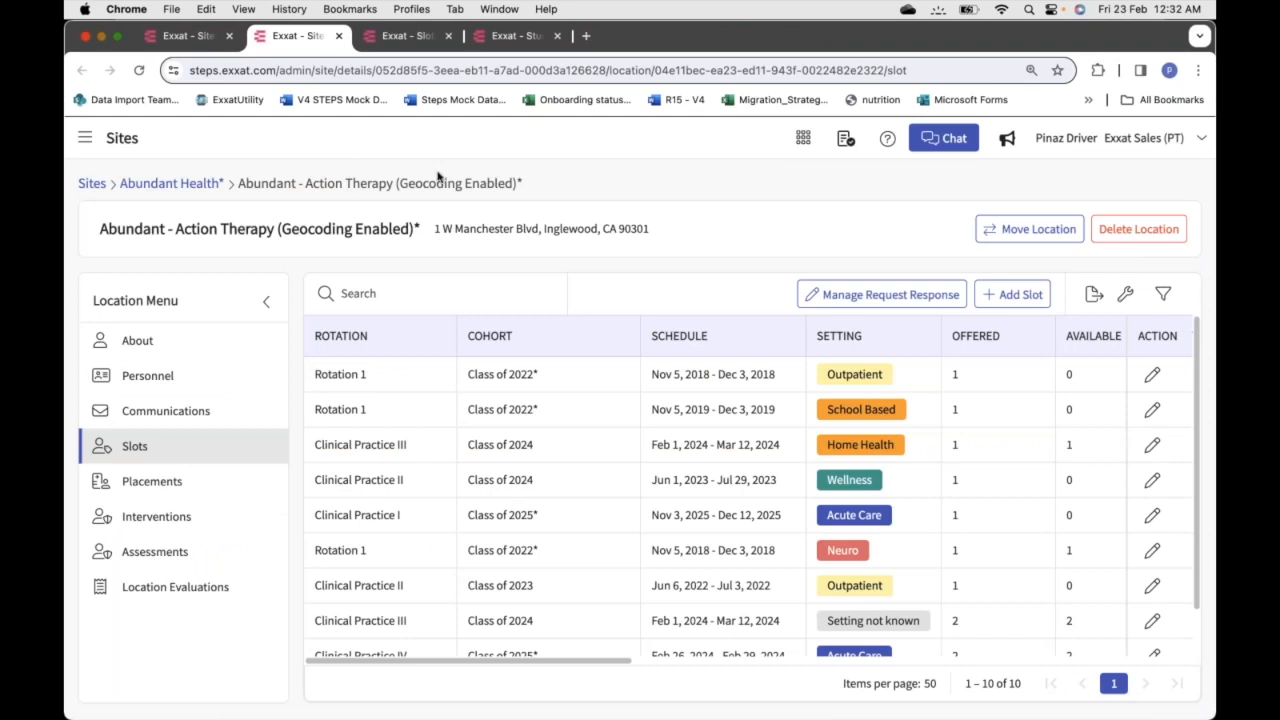
click(500, 36)
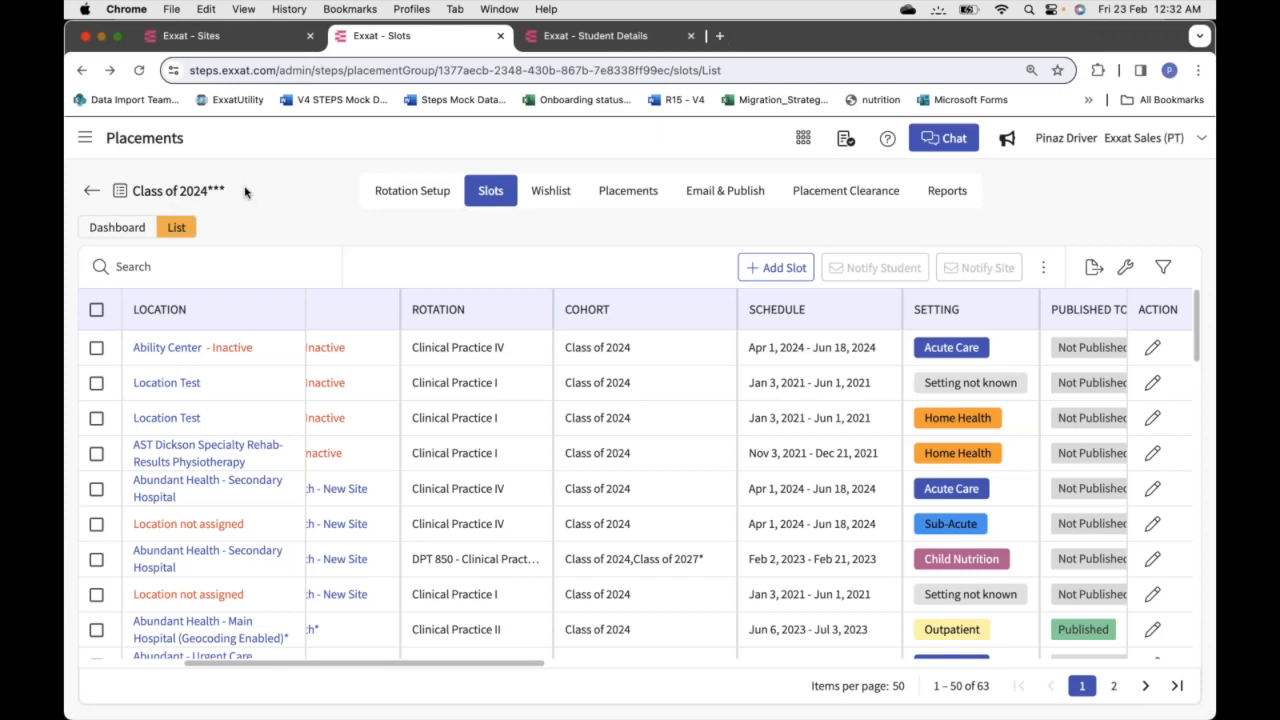
Switch the Class of 2024 Slots page to Dashboard view, charting 115 slots by setting and rotation
click(85, 137)
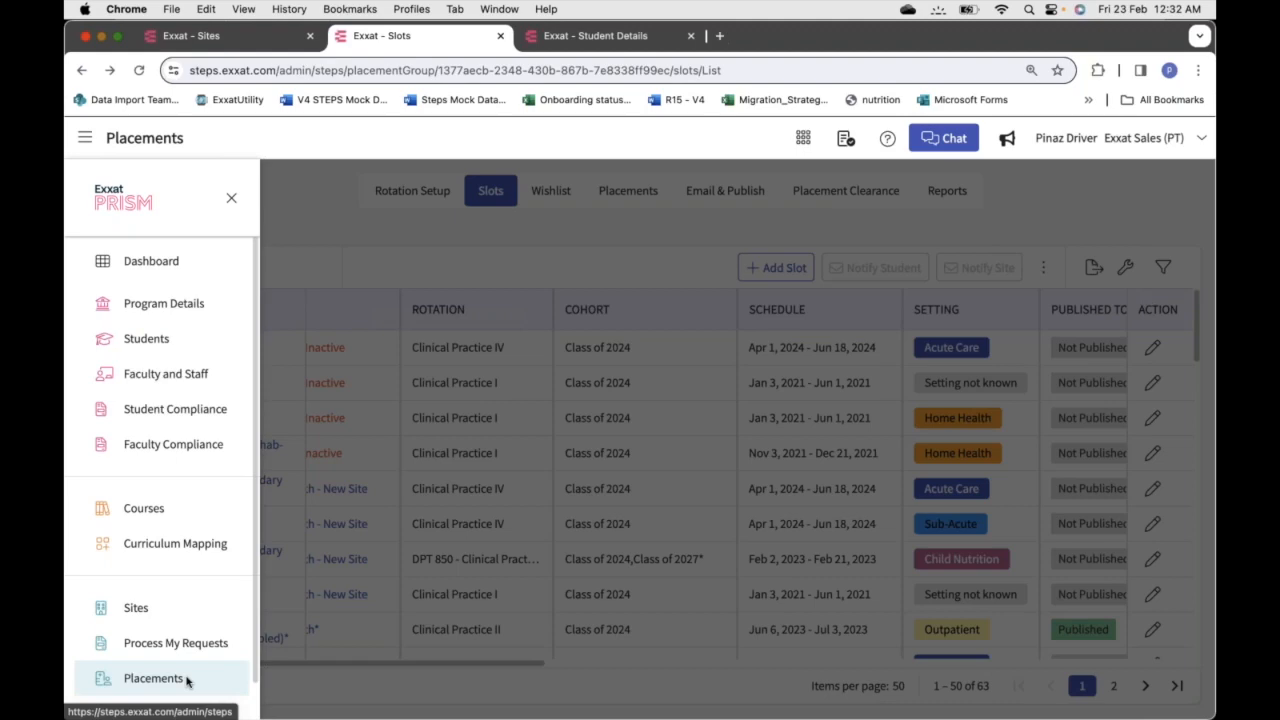
click(344, 229)
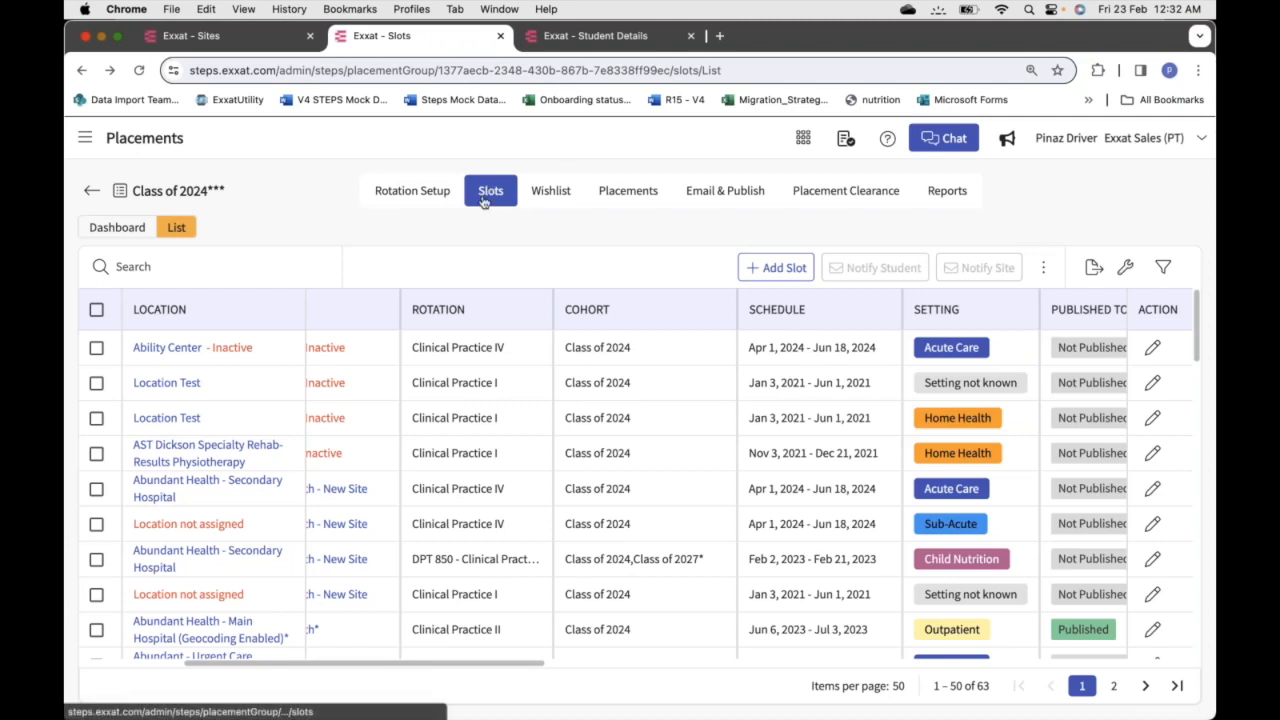
click(108, 236)
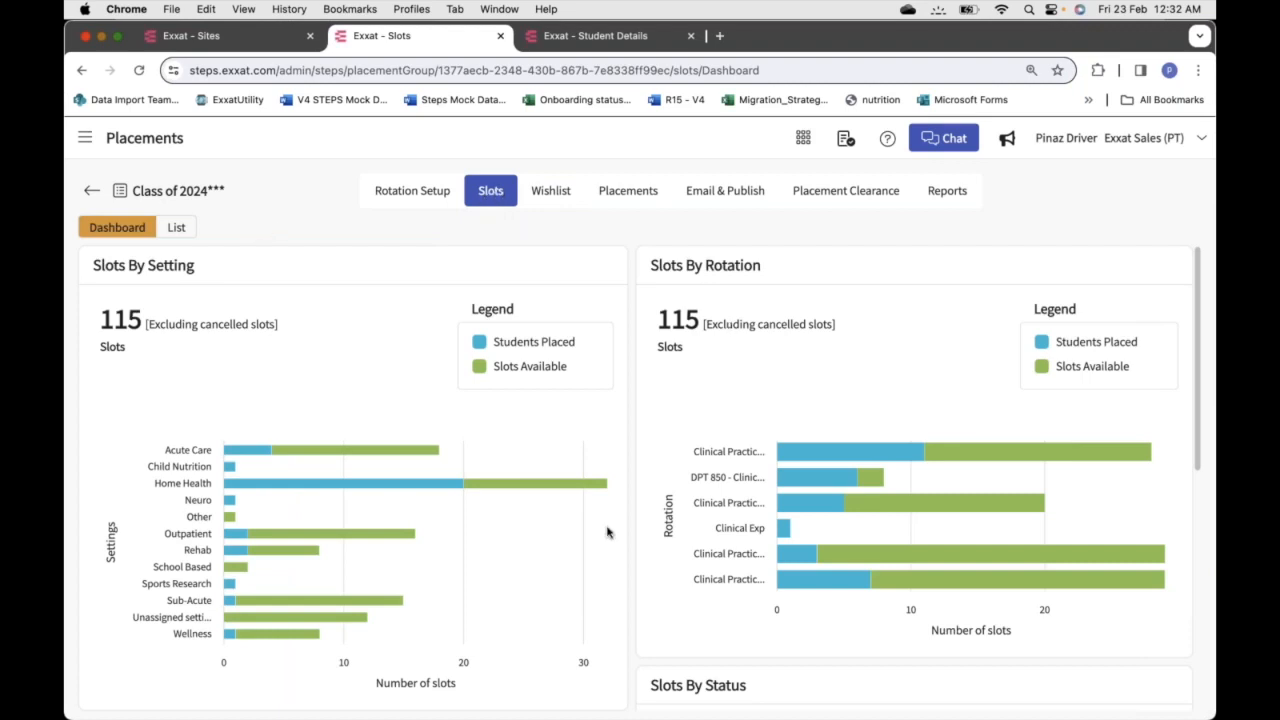
scroll(607, 532, down, 1)
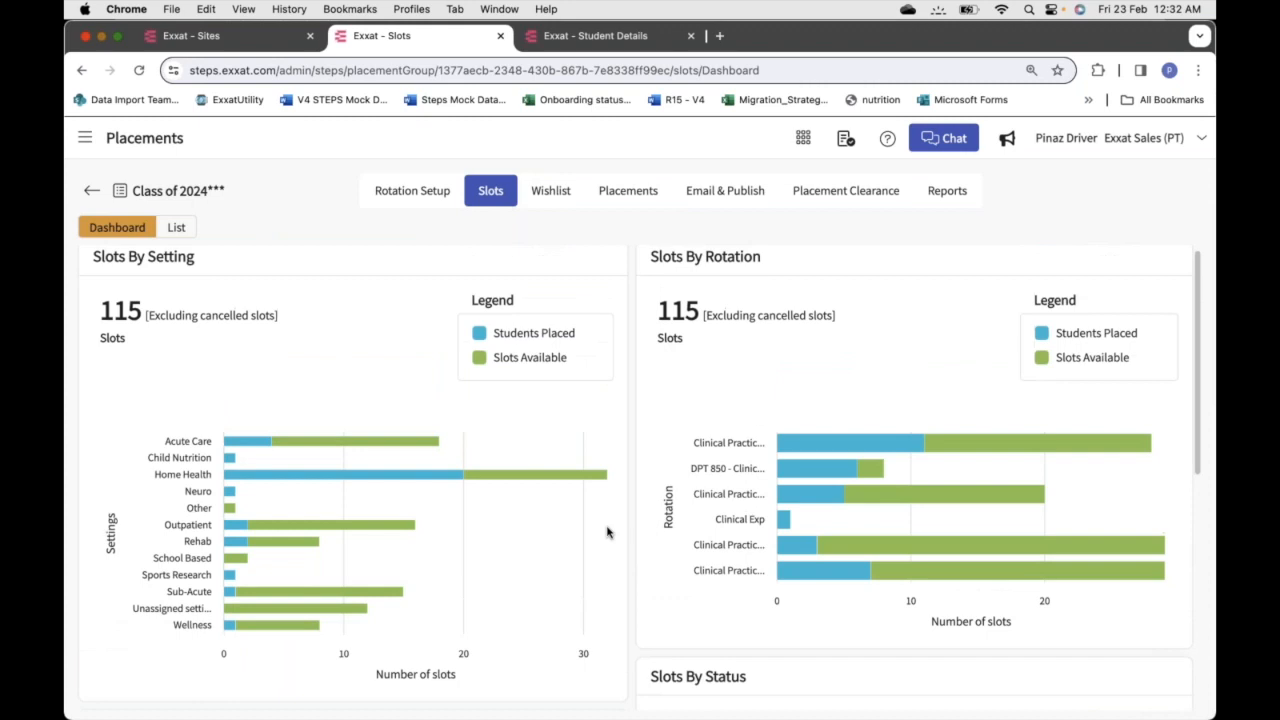
Scan the slot charts, then list the 55 Confirmed slots from the Slots By Status pie
mouse_move(242, 447)
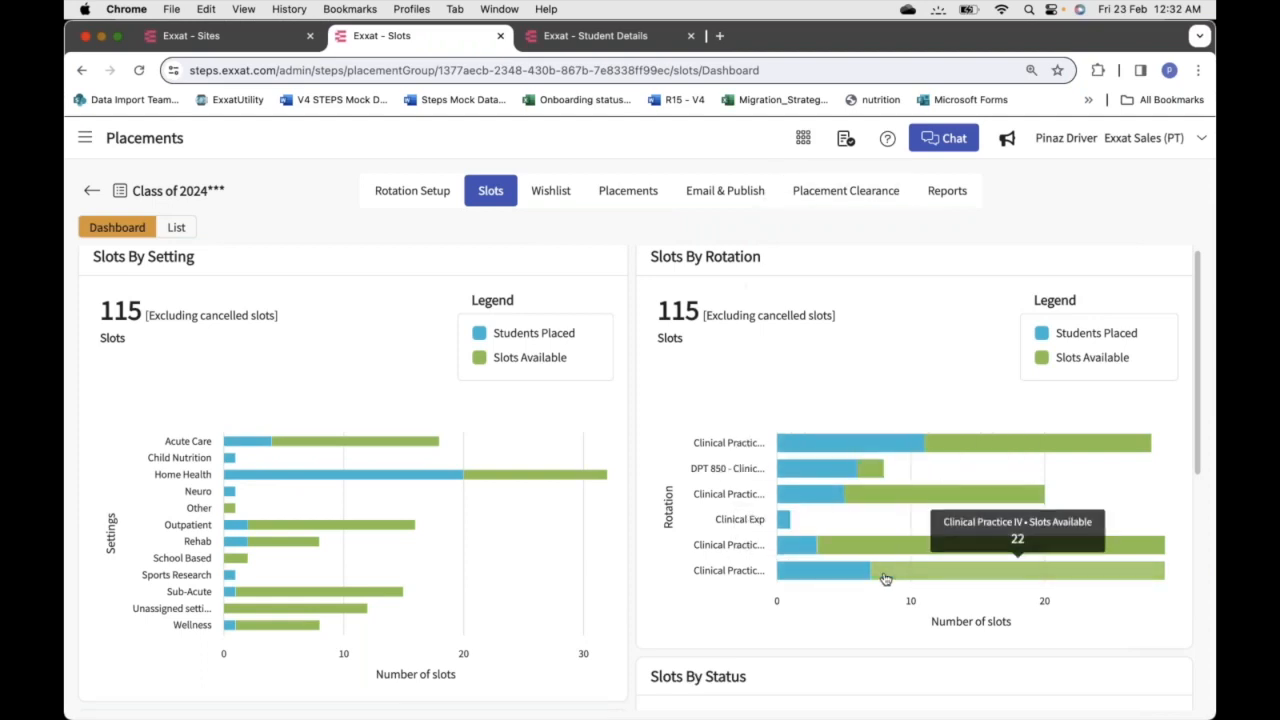
scroll(885, 578, down, 2)
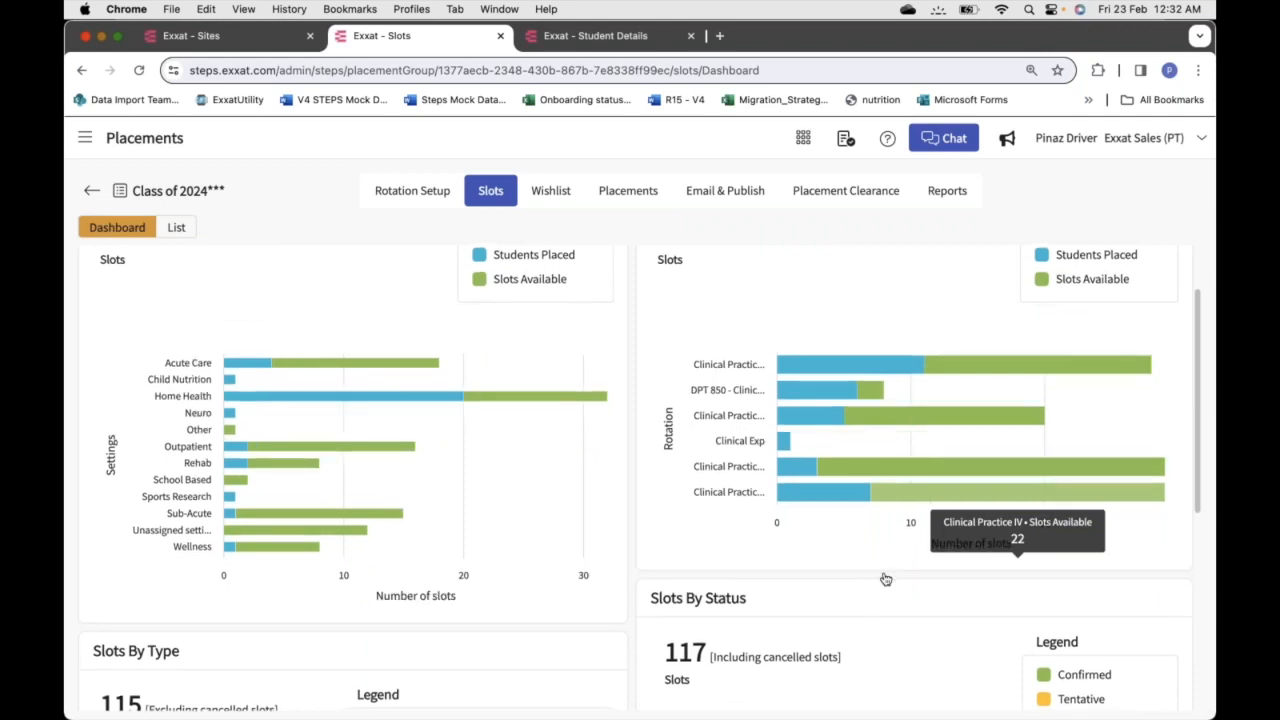
scroll(885, 578, down, 3)
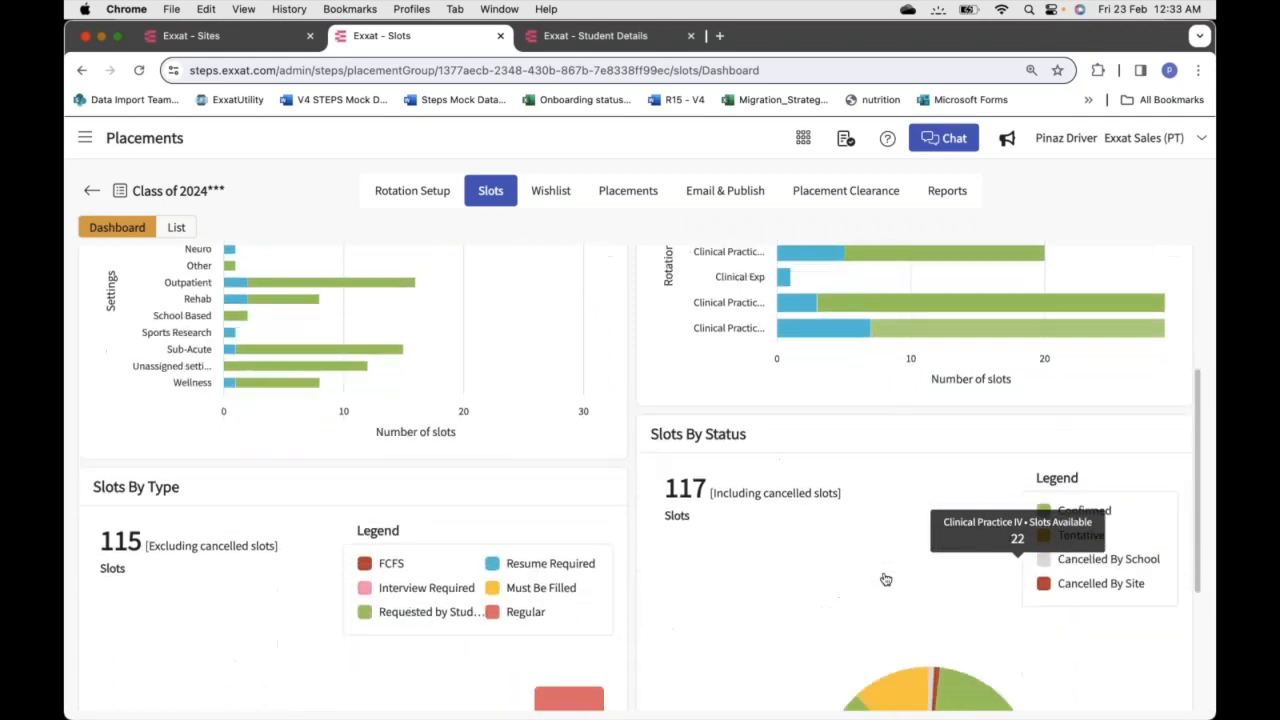
scroll(885, 578, down, 2)
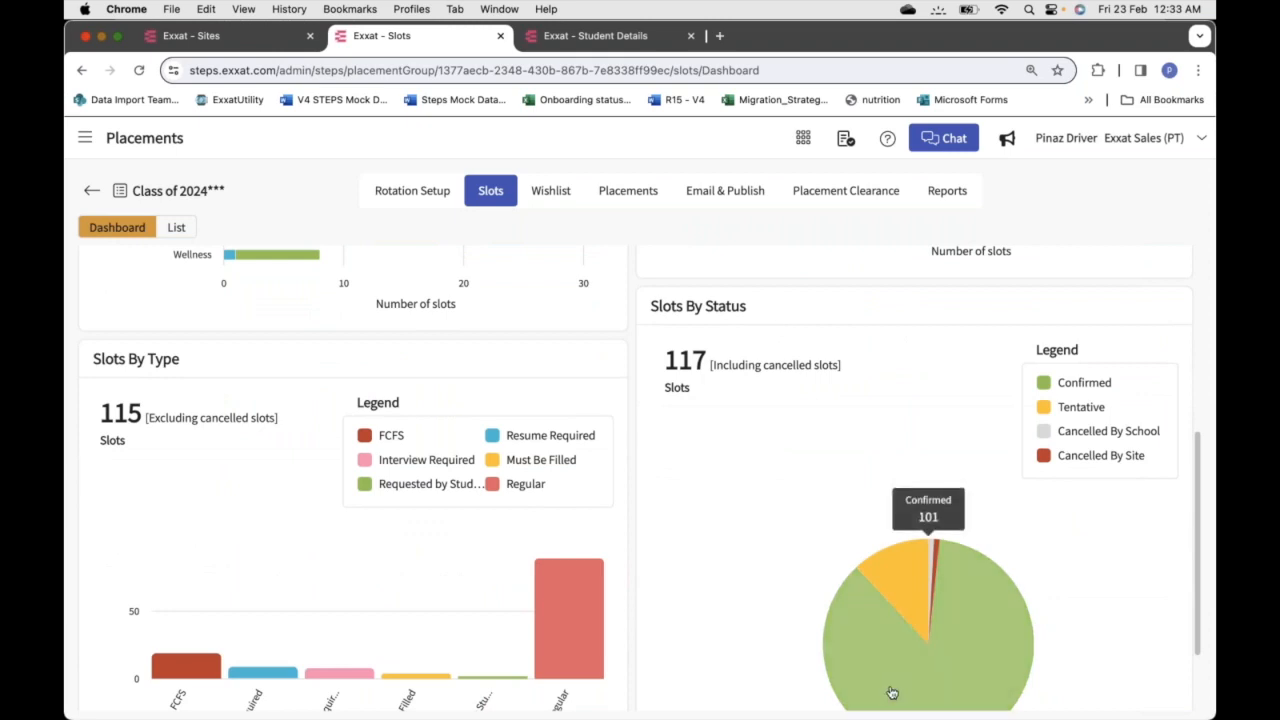
scroll(712, 541, up, 3)
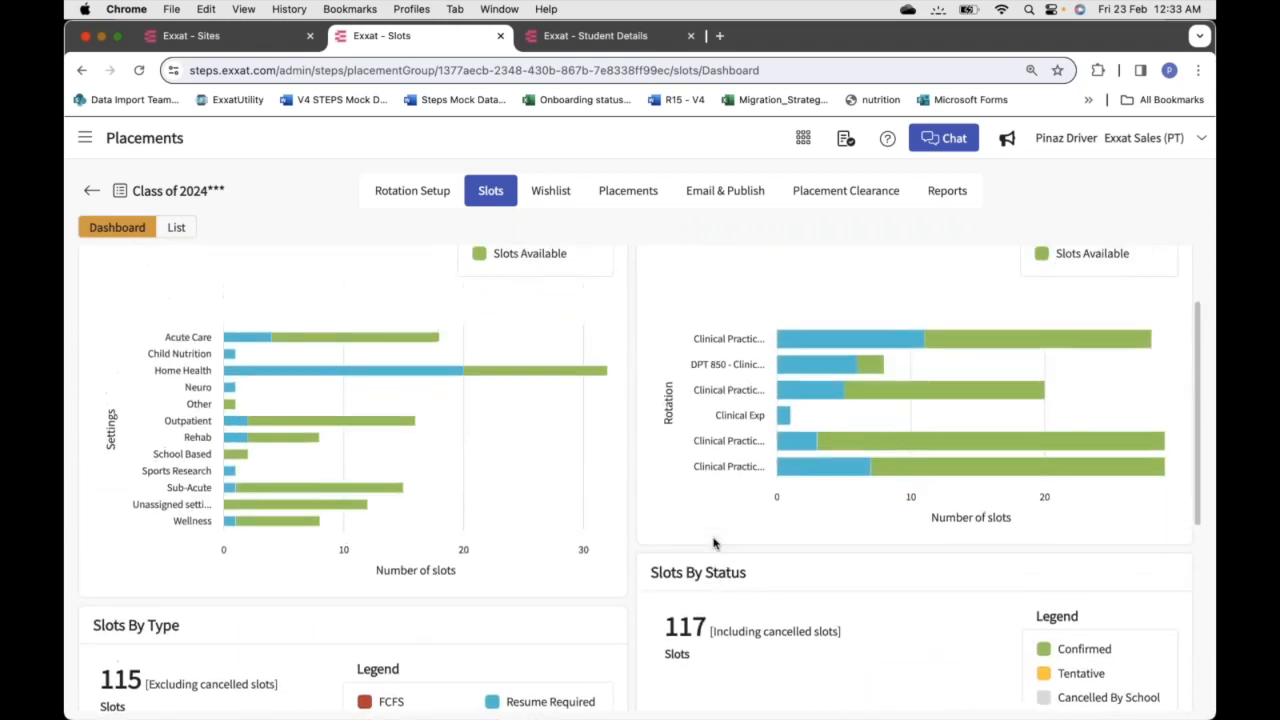
scroll(714, 542, down, 3)
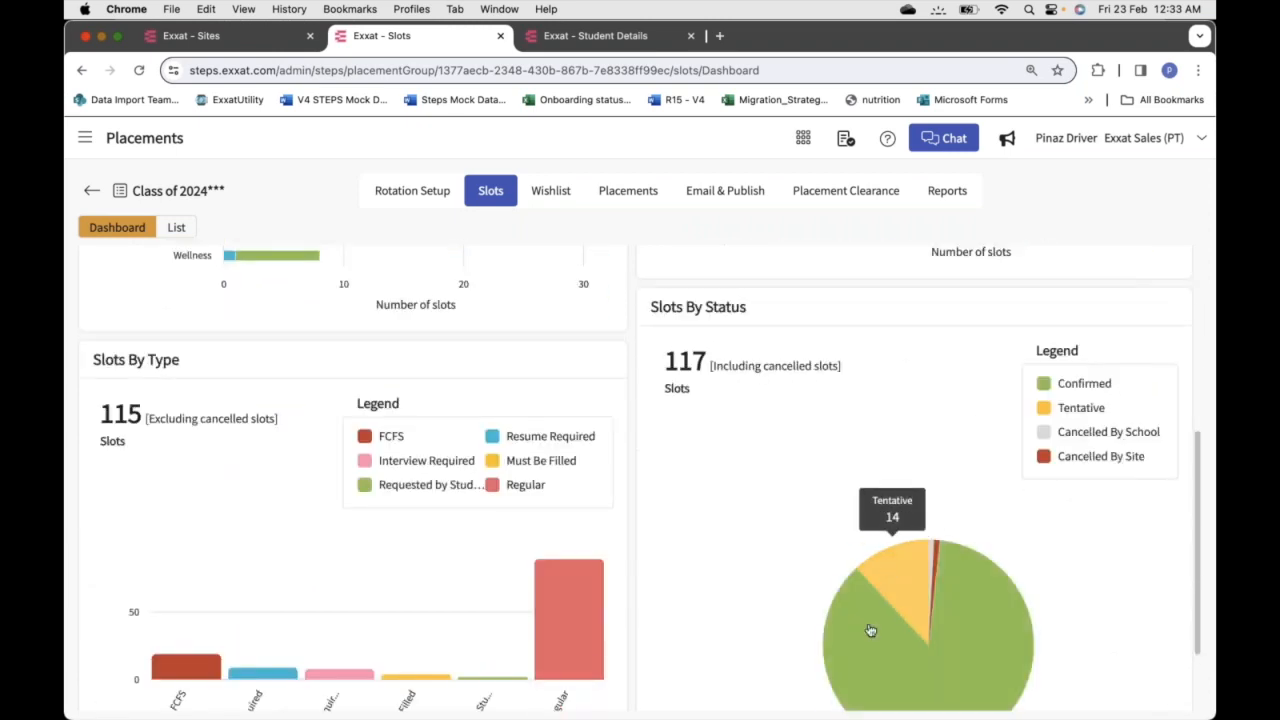
click(869, 641)
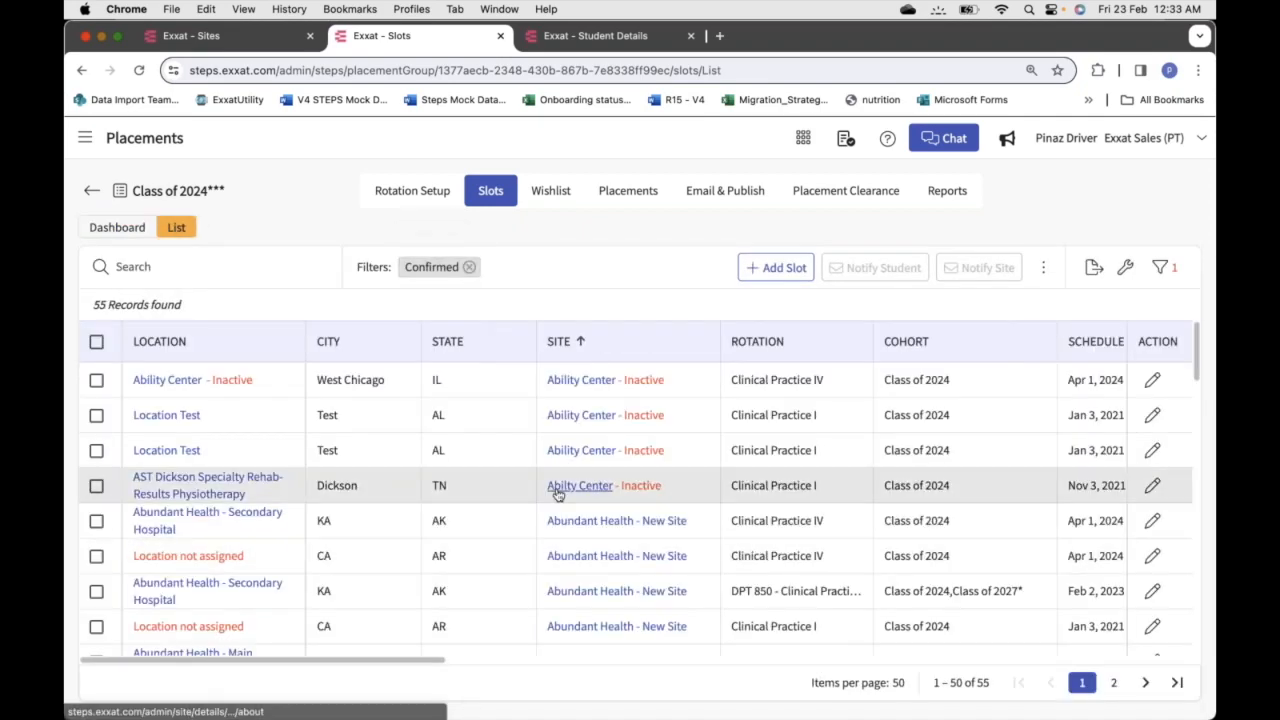
scroll(557, 493, down, 10)
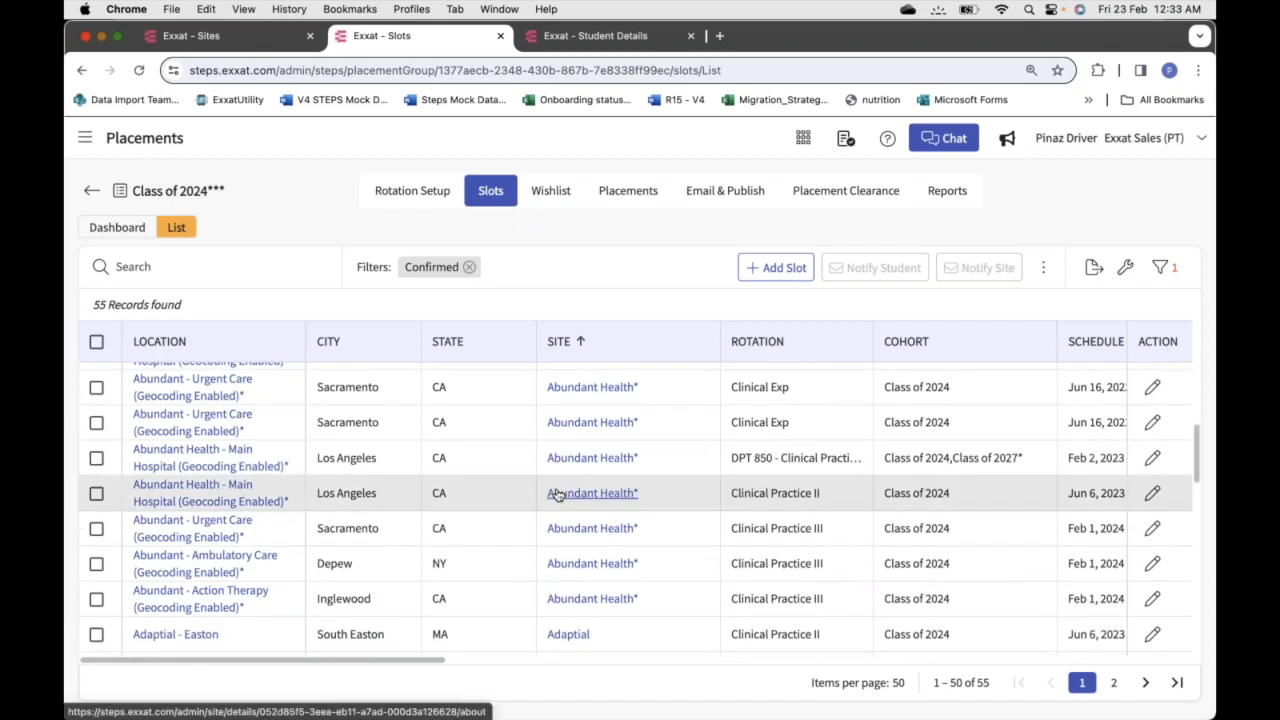
click(470, 268)
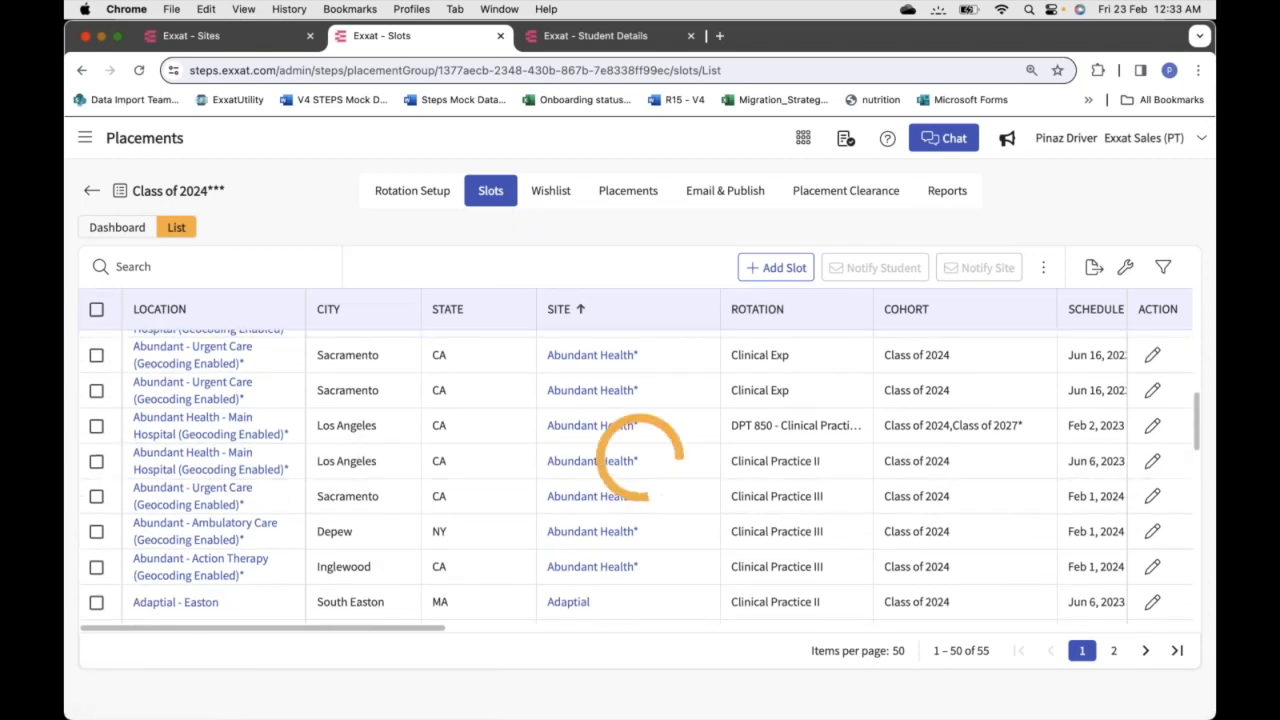
click(126, 230)
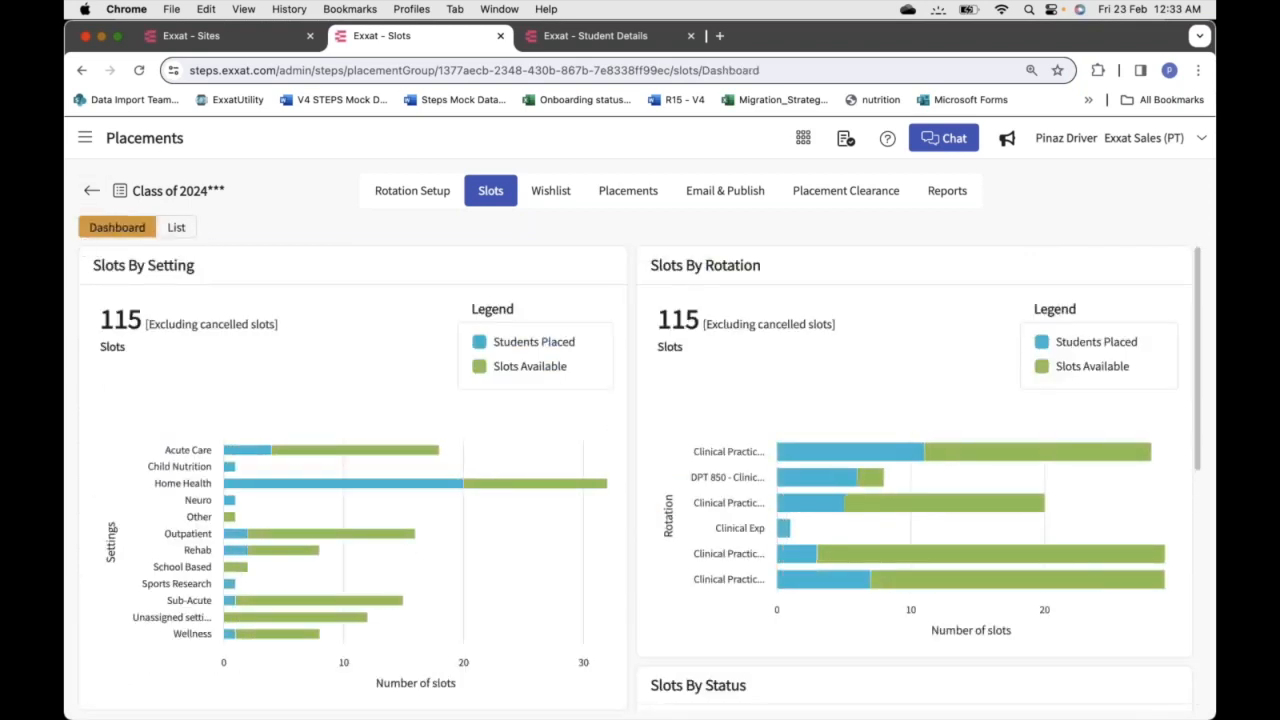
click(177, 228)
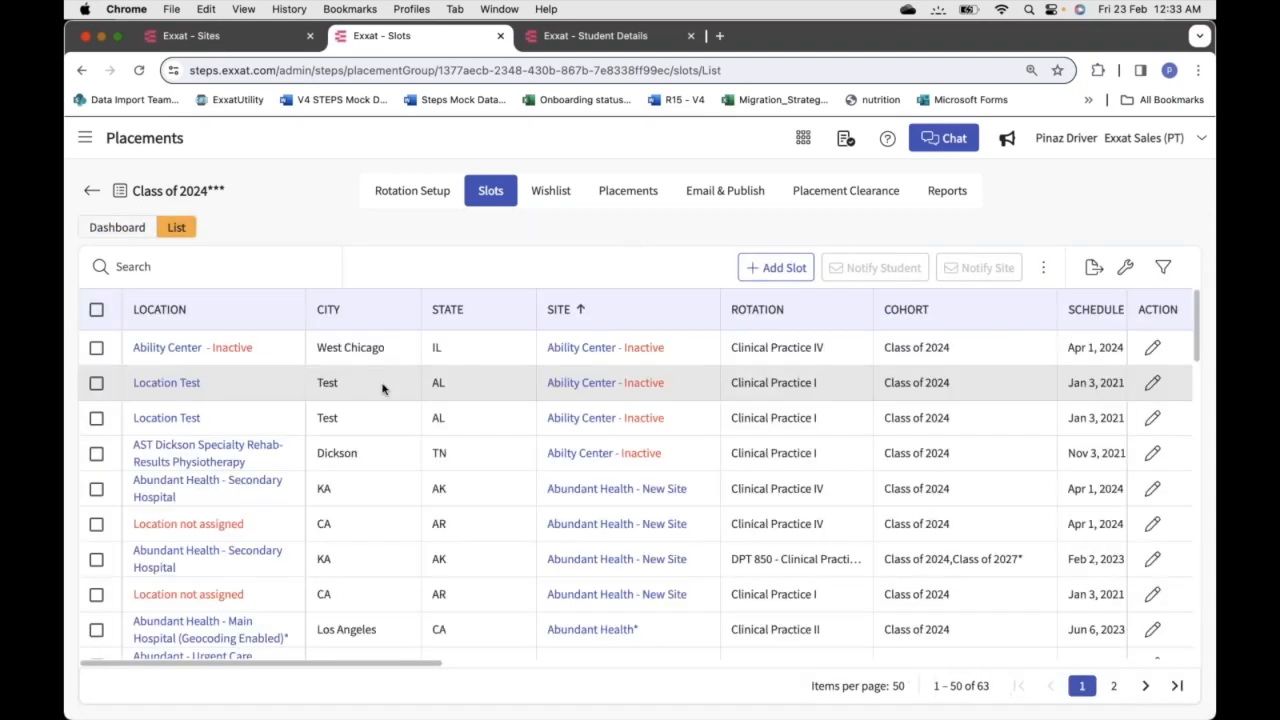
scroll(383, 388, down, 8)
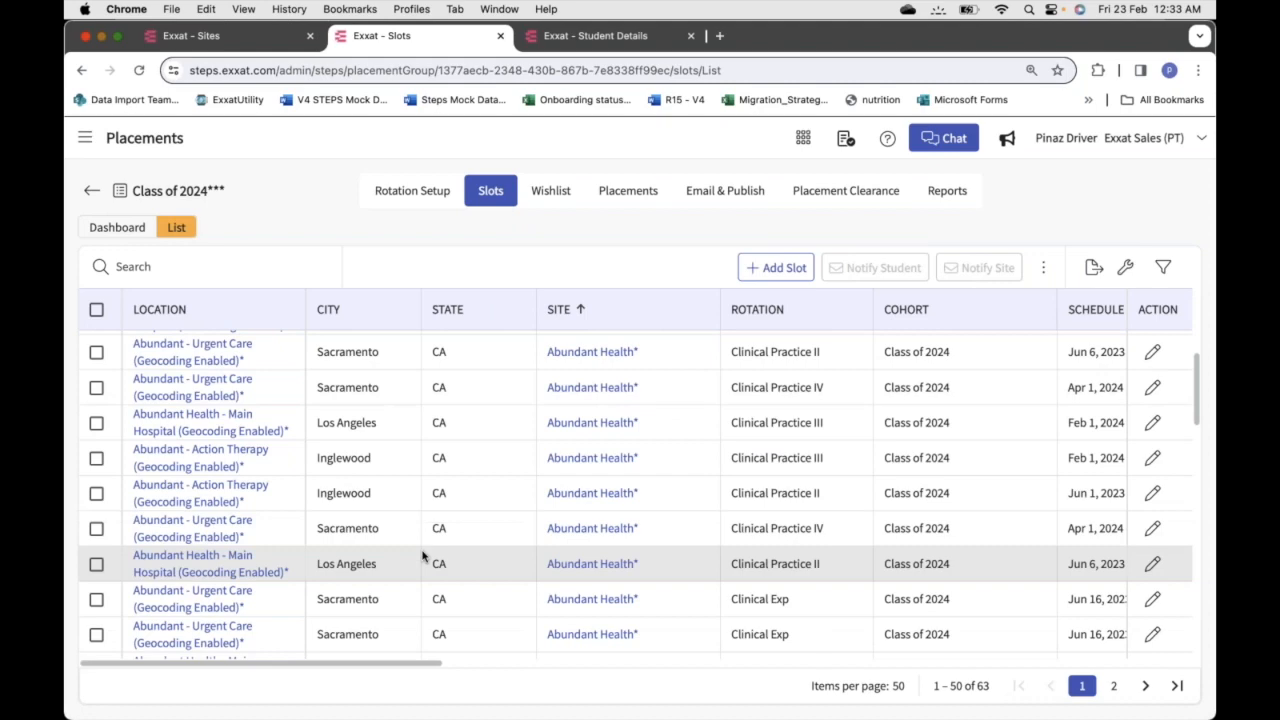
scroll(422, 556, down, 3)
scroll(422, 556, down, 5)
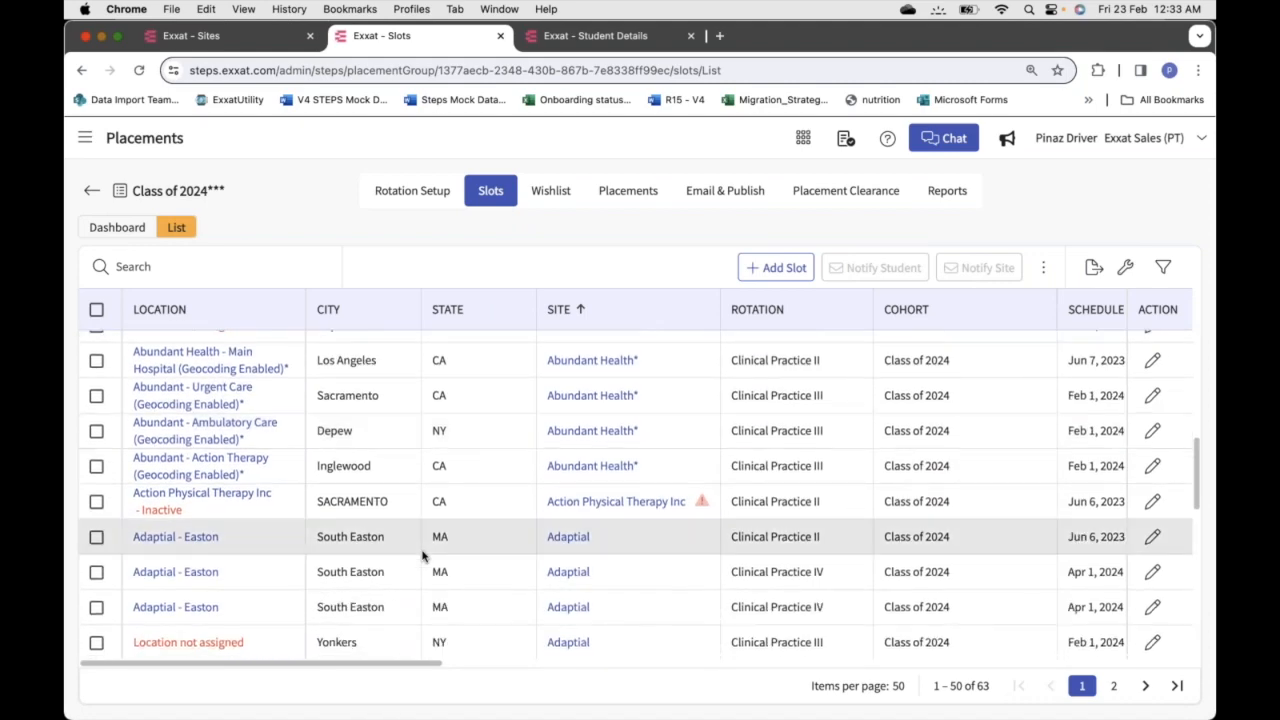
scroll(422, 556, down, 2)
scroll(422, 556, down, 3)
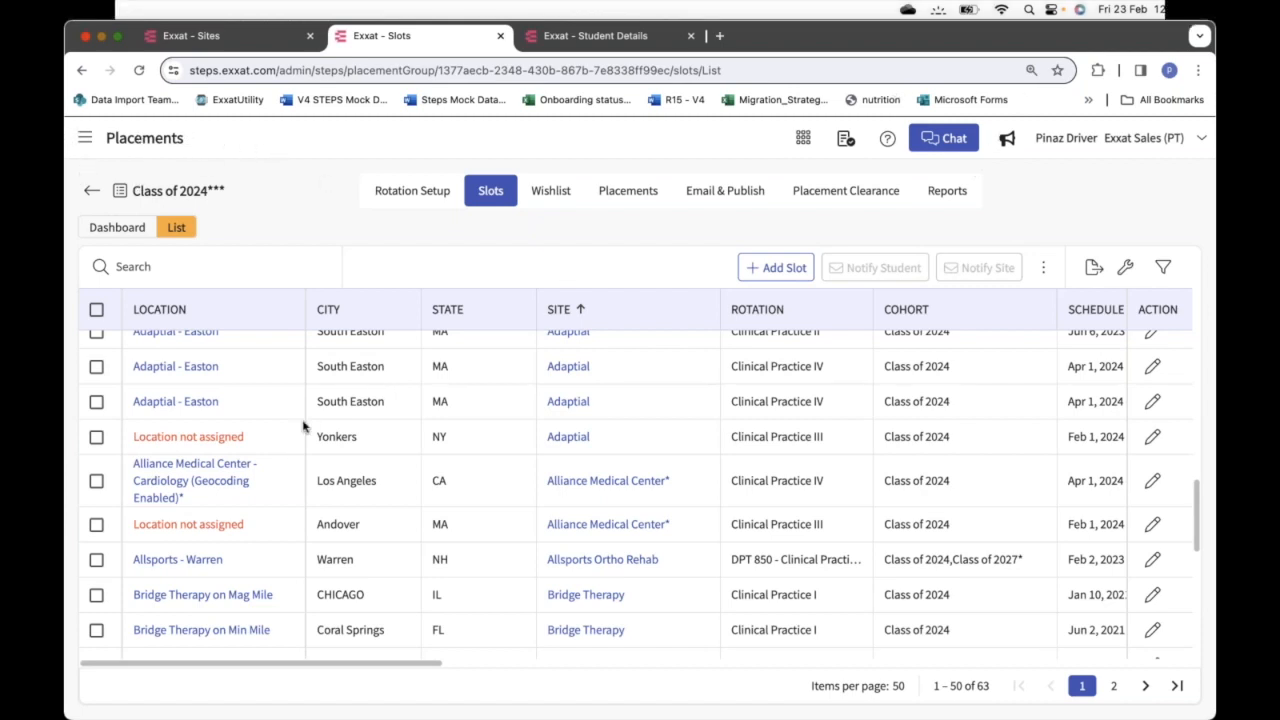
click(1153, 439)
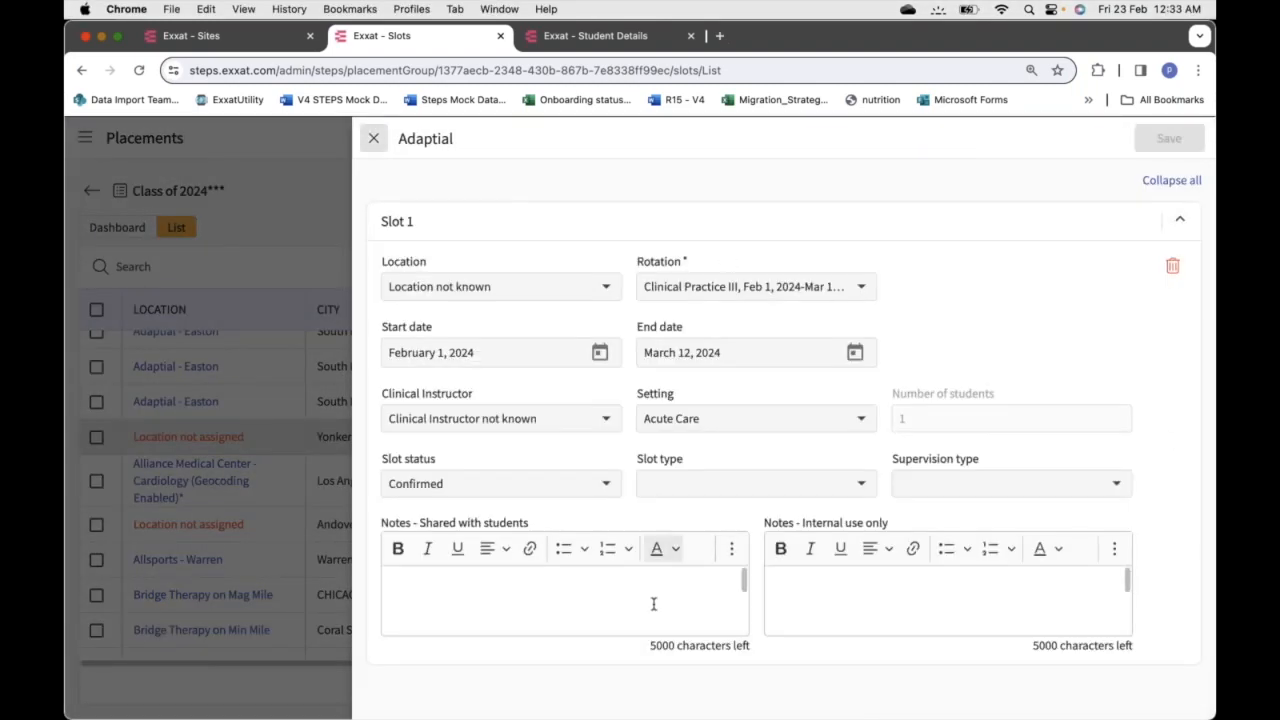
scroll(869, 626, down, 2)
click(560, 286)
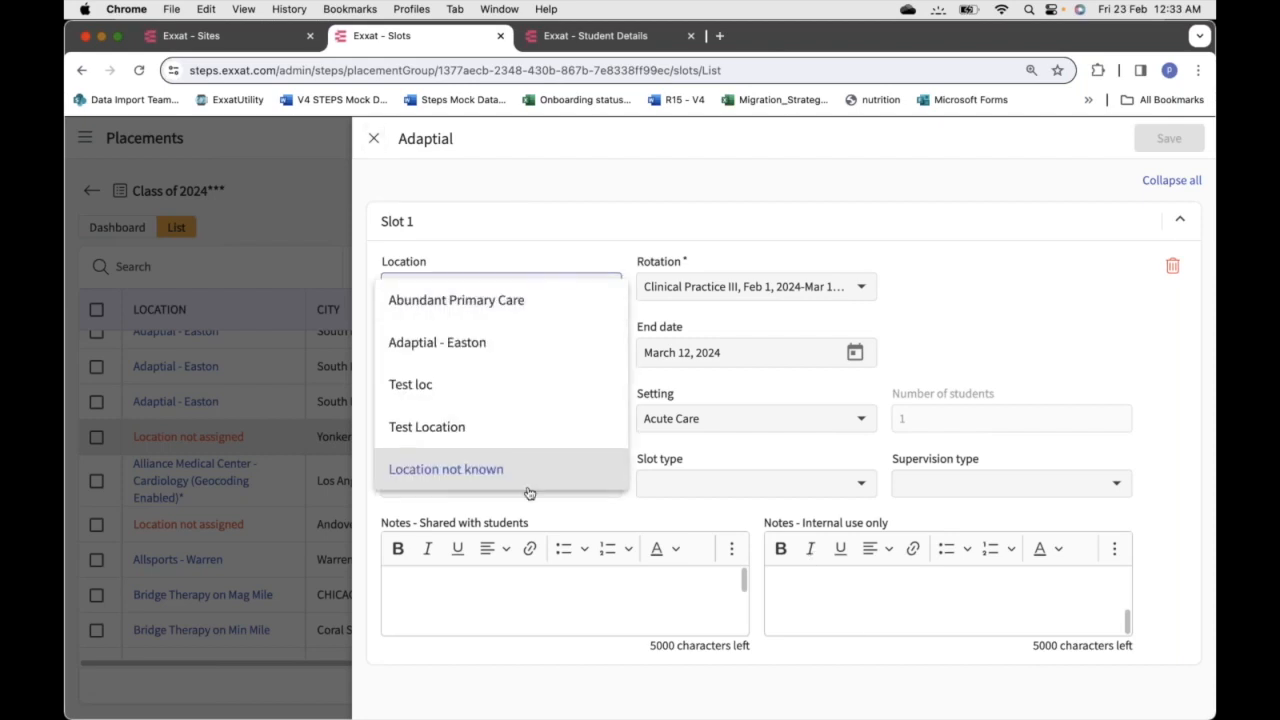
click(594, 166)
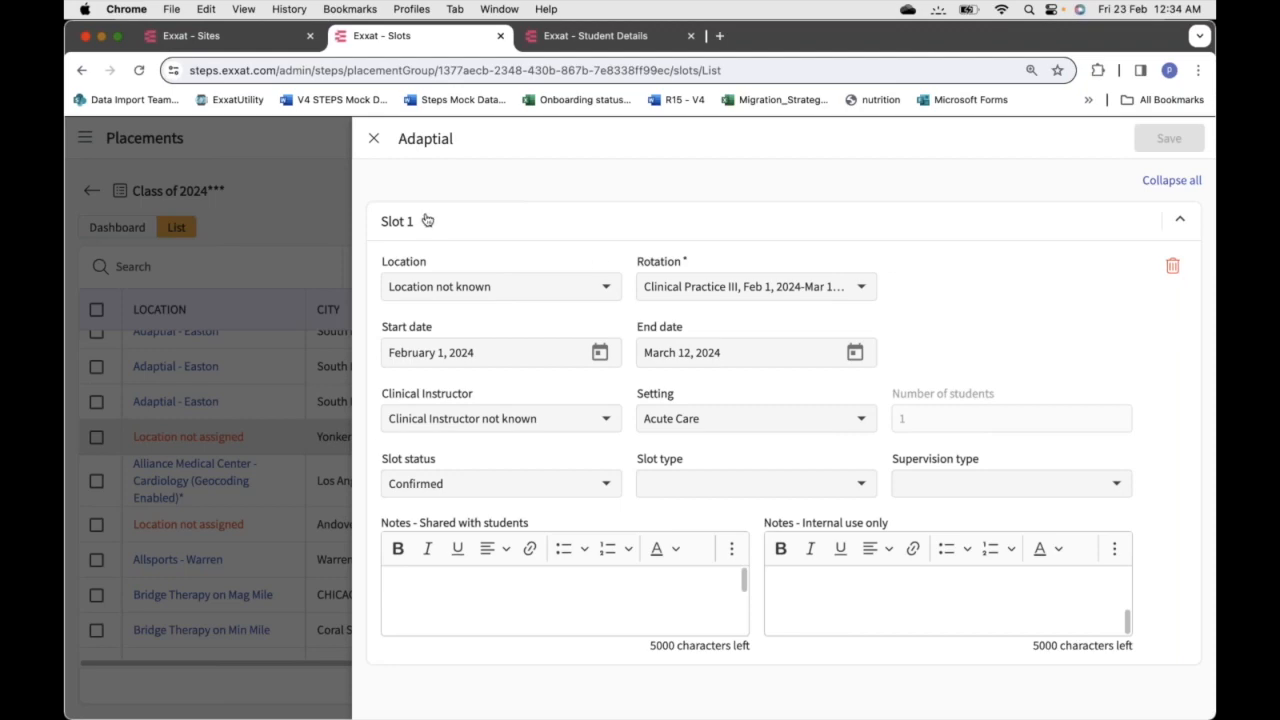
click(375, 140)
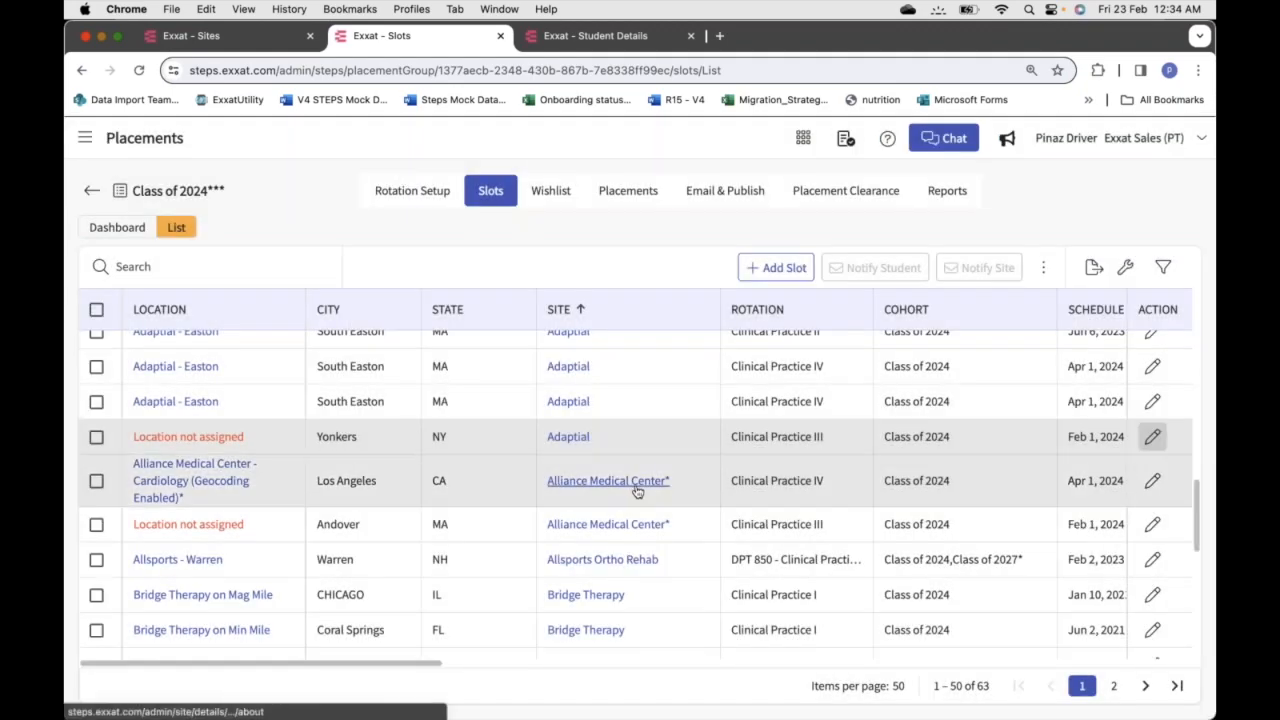
Start adding a Bridge Therapy slot and move on to its slot details
click(778, 268)
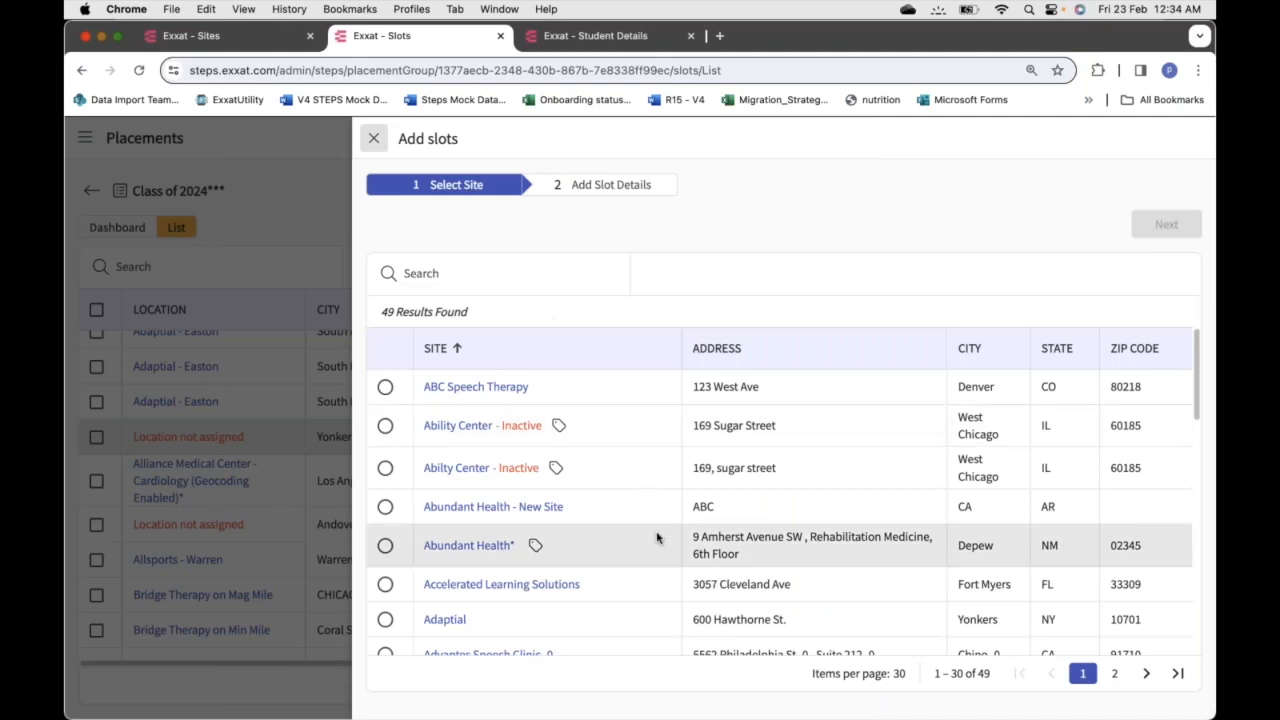
scroll(656, 538, down, 3)
scroll(656, 538, down, 5)
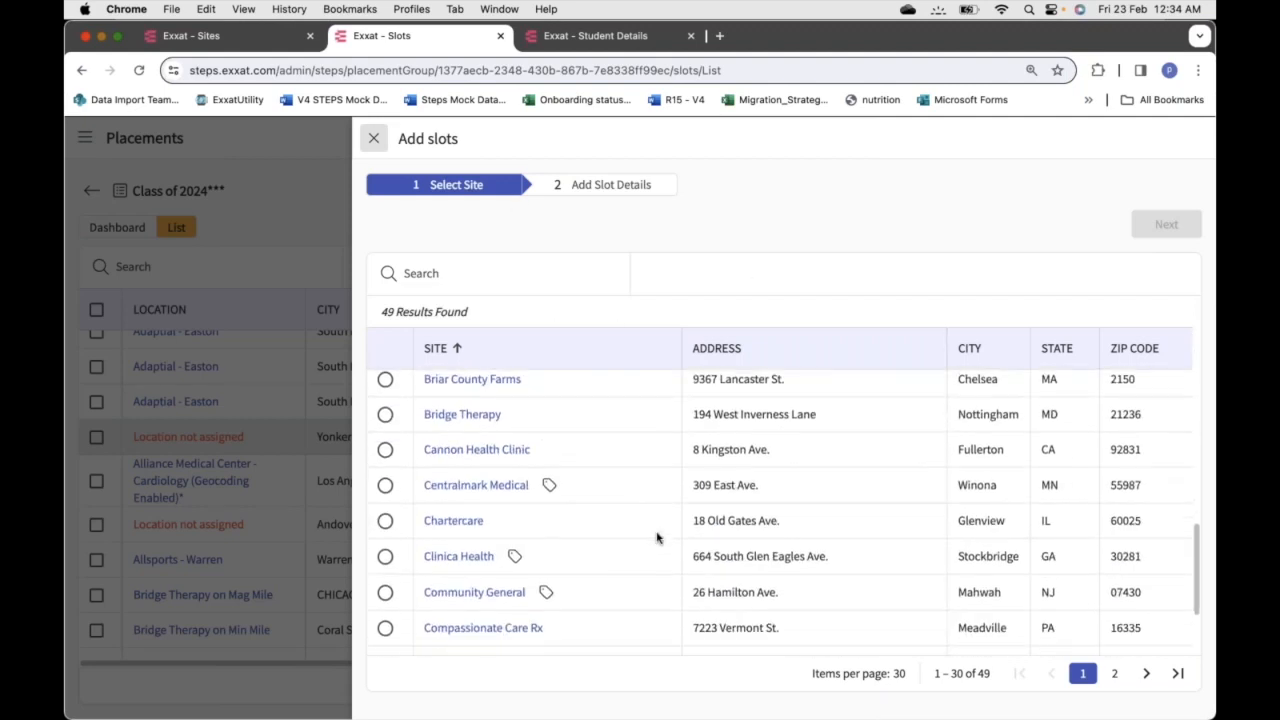
scroll(656, 538, up, 1)
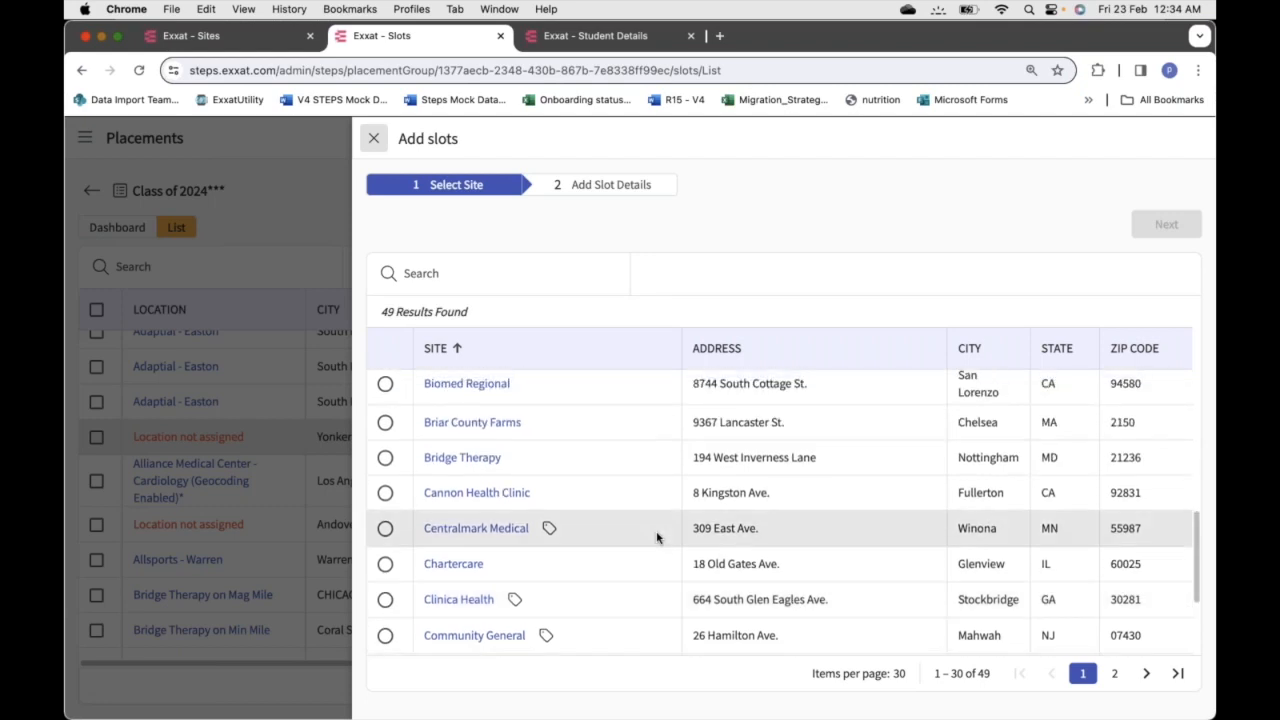
click(386, 459)
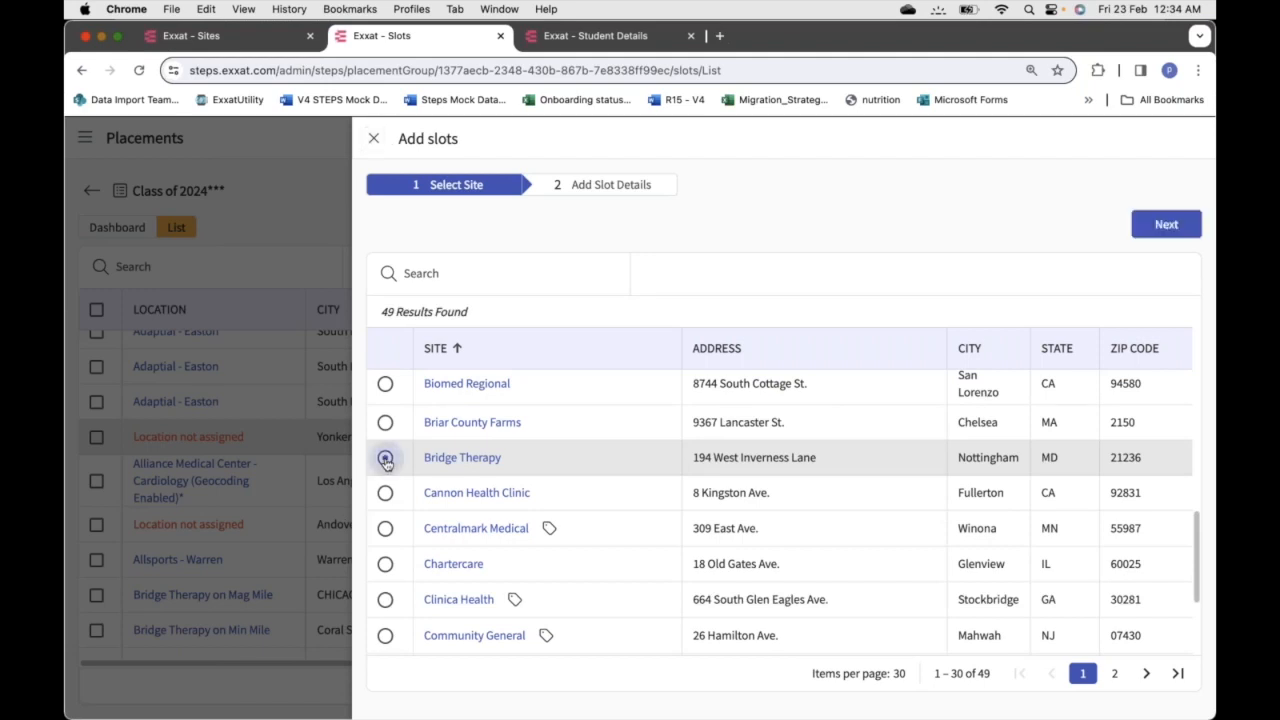
click(1166, 224)
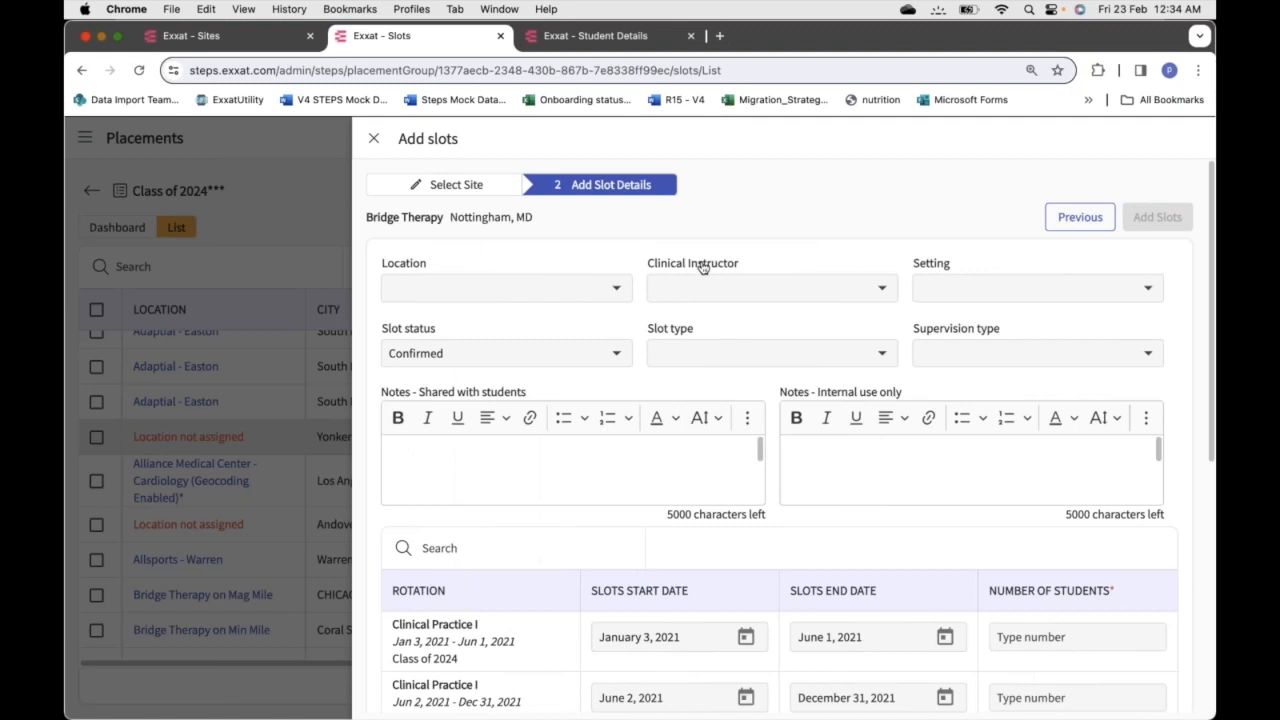
scroll(703, 267, down, 1)
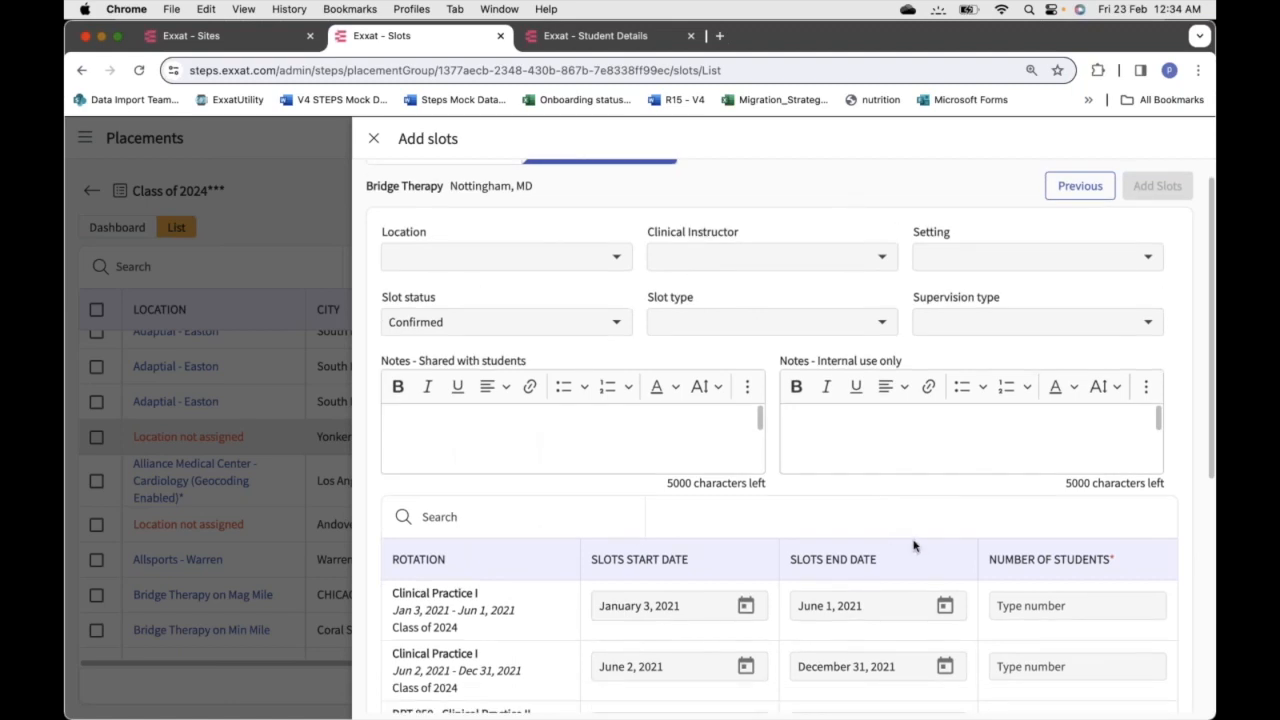
scroll(913, 545, down, 2)
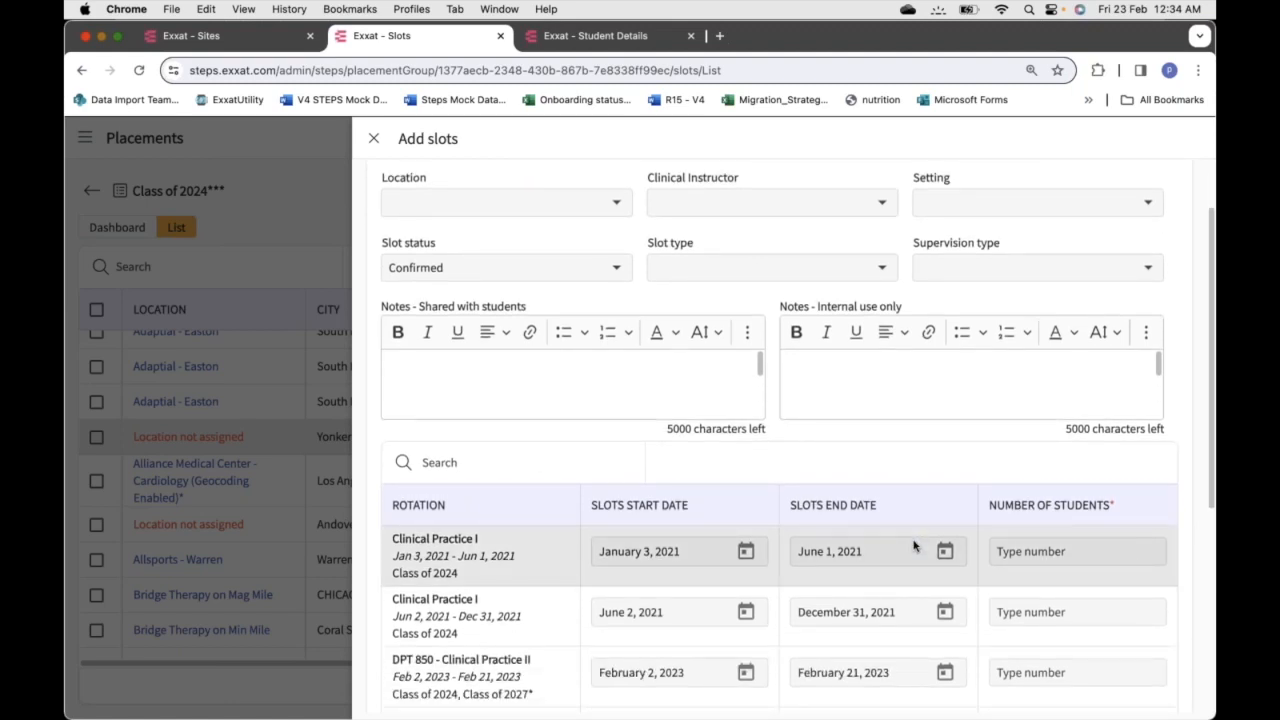
scroll(913, 545, up, 3)
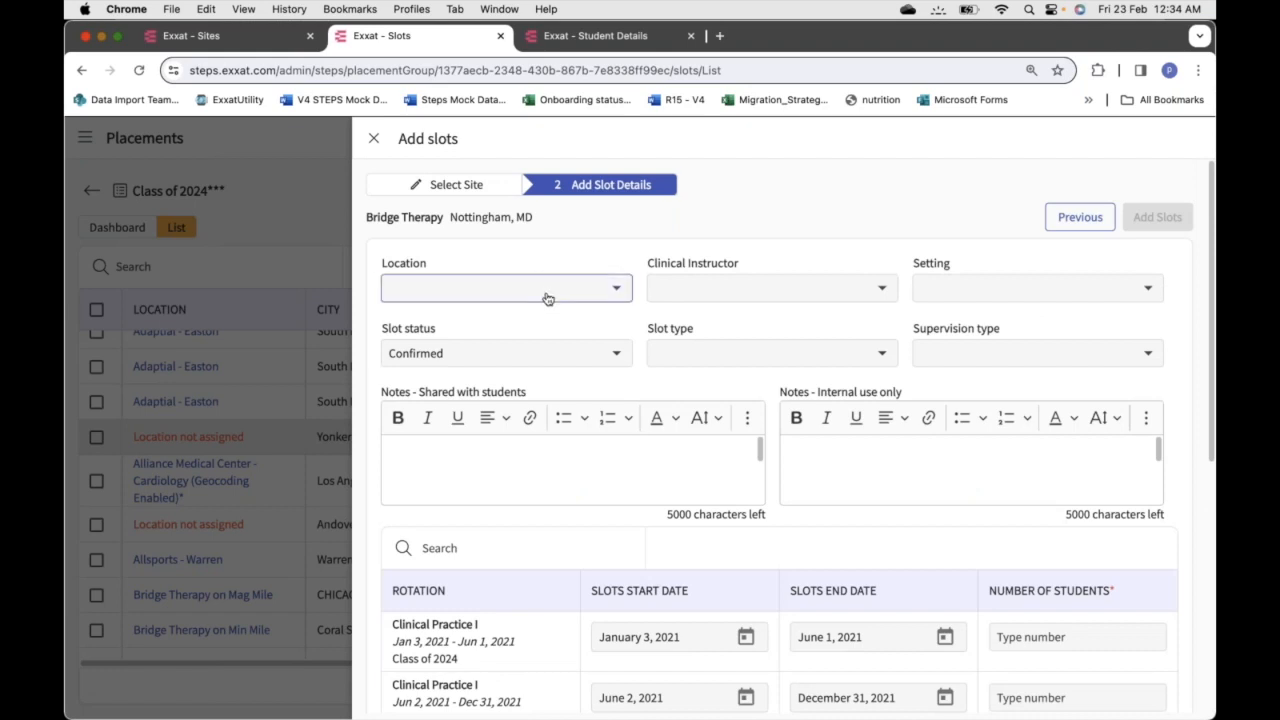
Cancel the Bridge Therapy slot without a location and select an Adaptial - Easton Clinical Practice IV slot
click(548, 295)
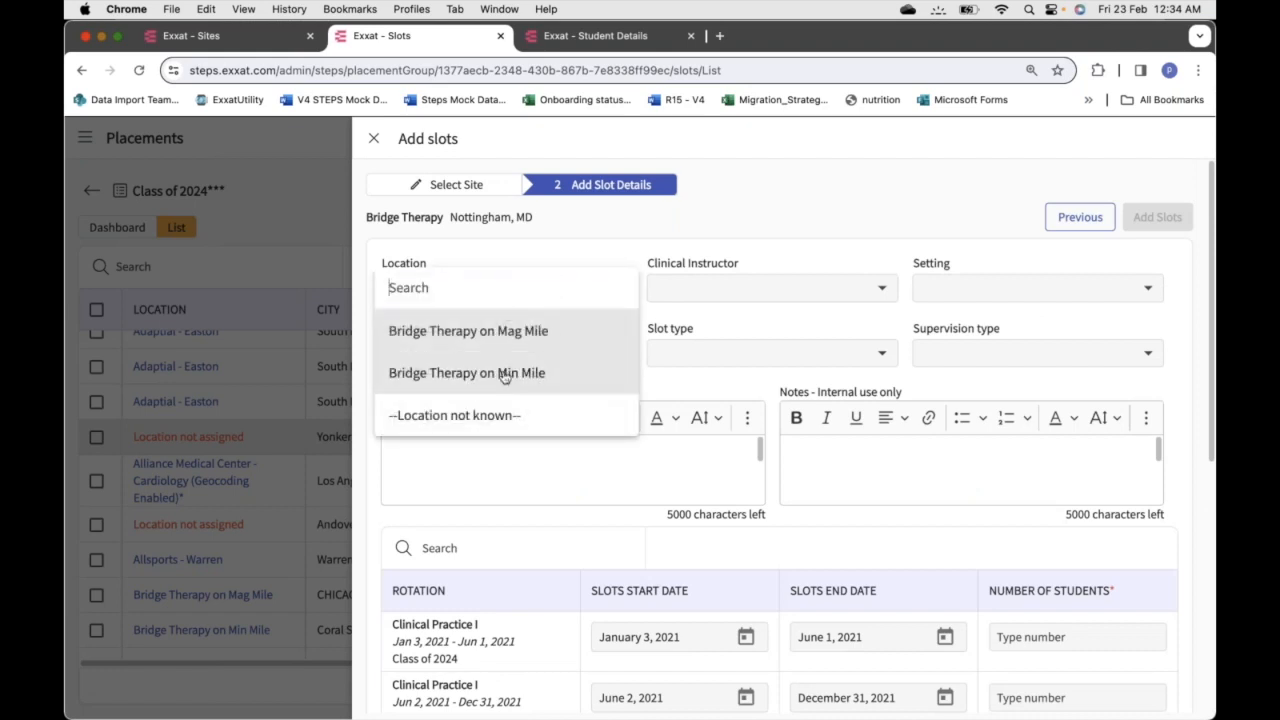
click(720, 228)
scroll(900, 450, down, 2)
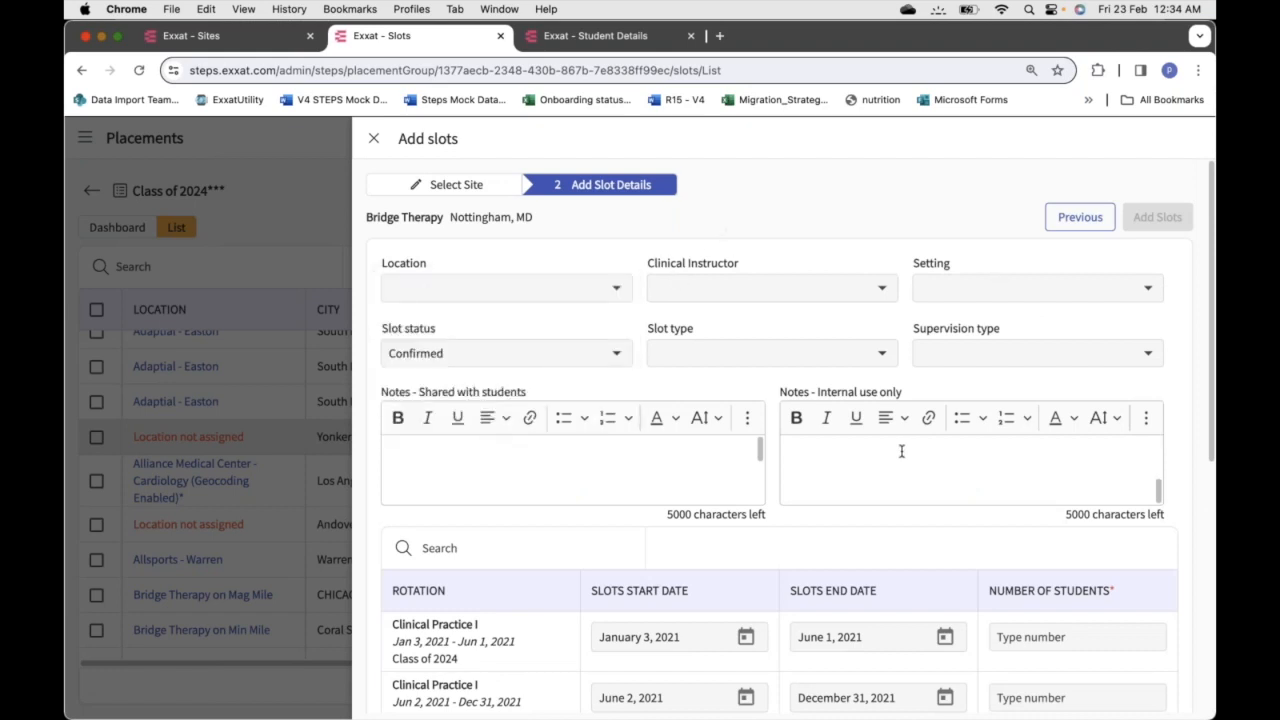
scroll(871, 529, down, 5)
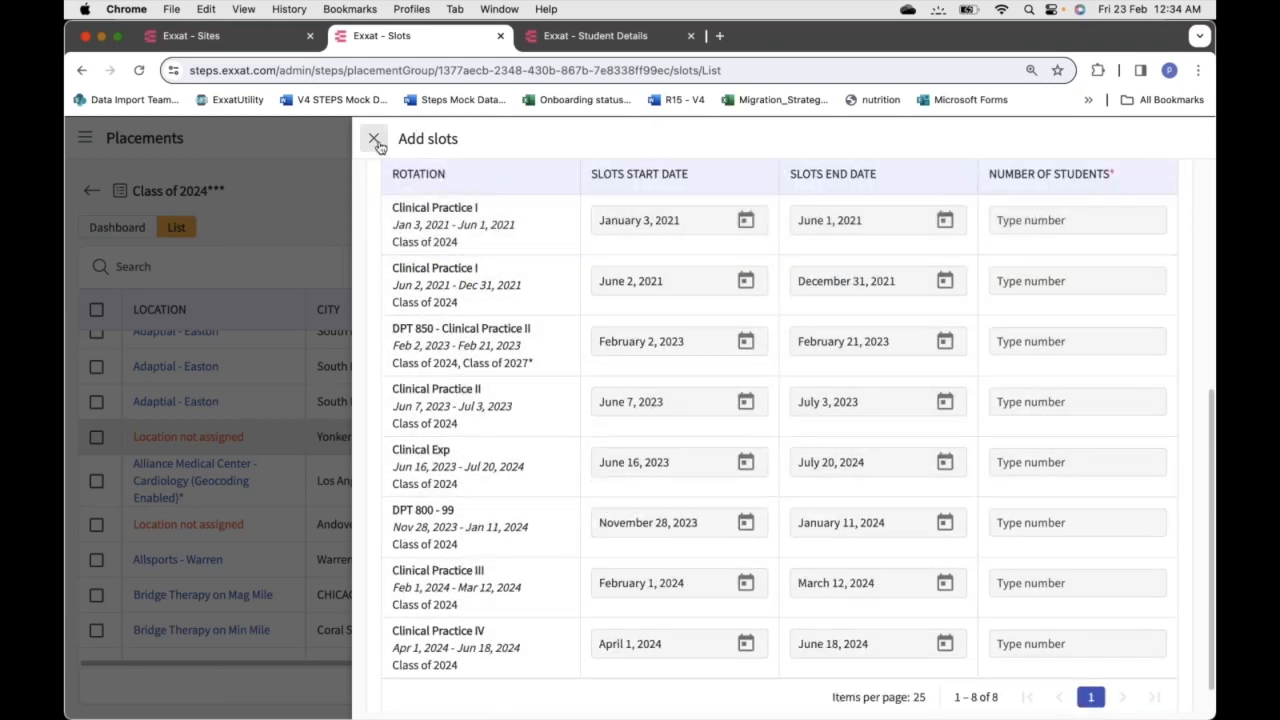
click(374, 140)
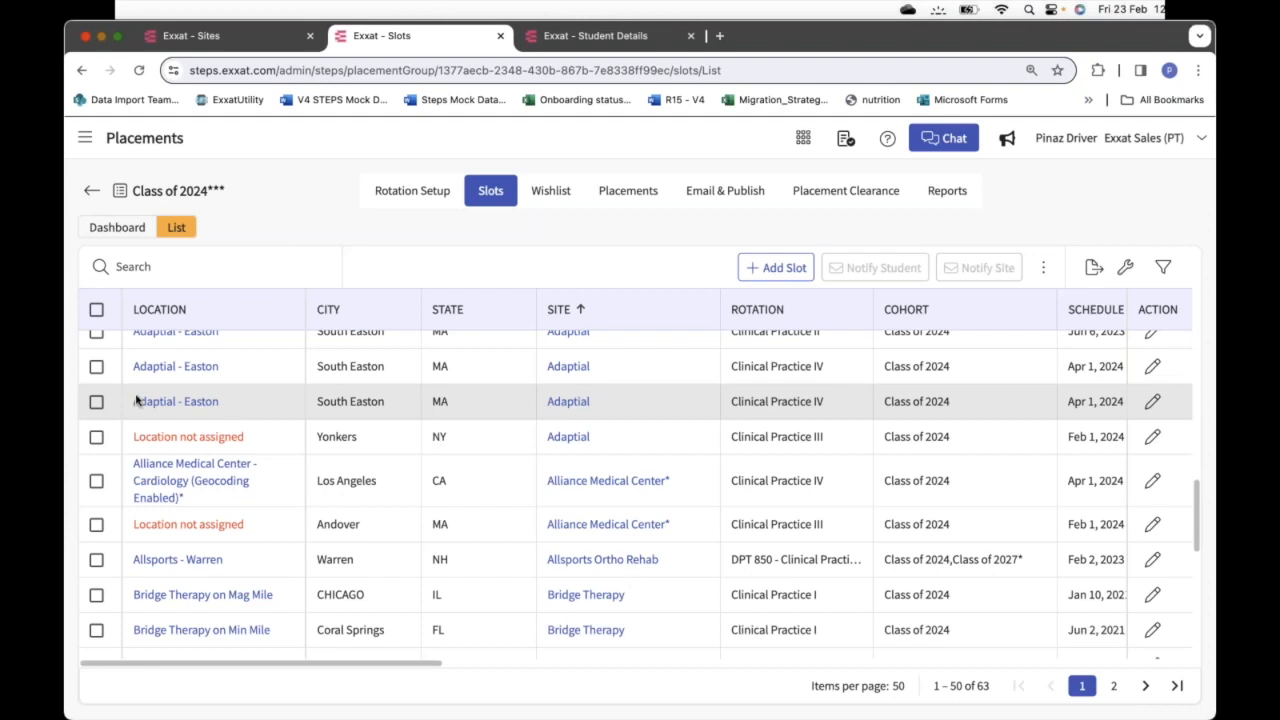
click(96, 366)
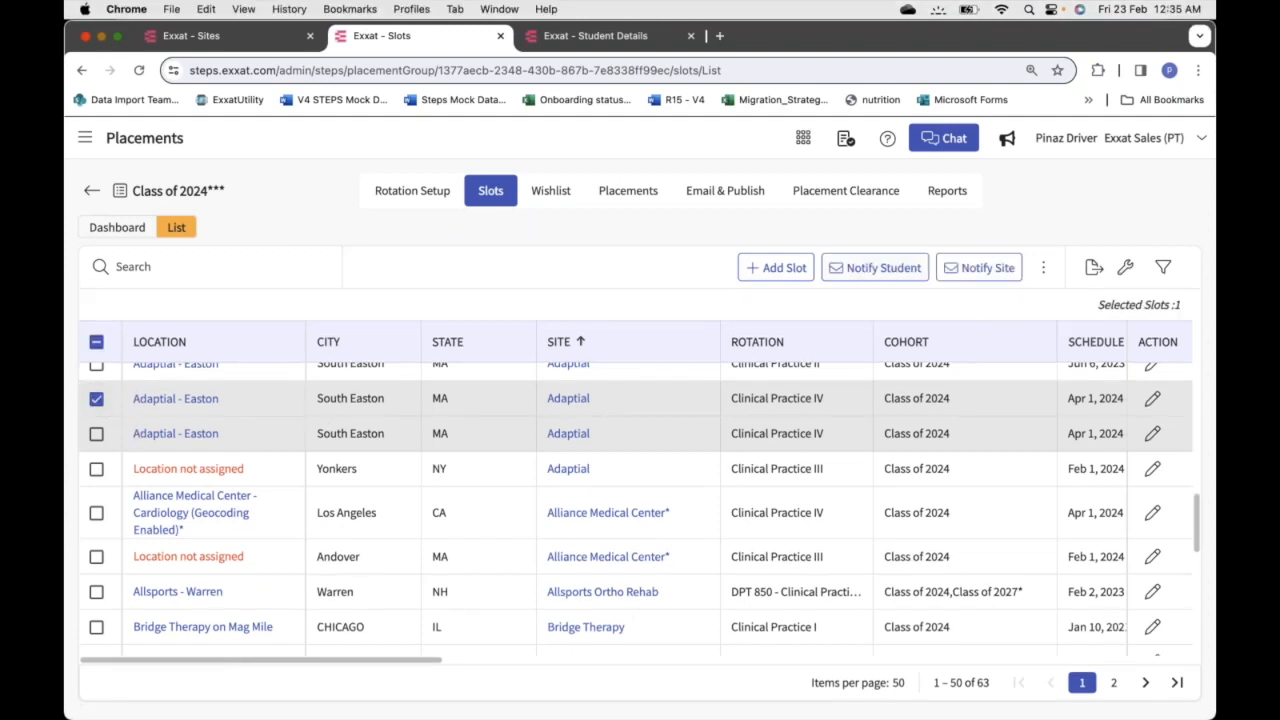
Start notifying students of the selected slot and review the 7 recipients
click(884, 268)
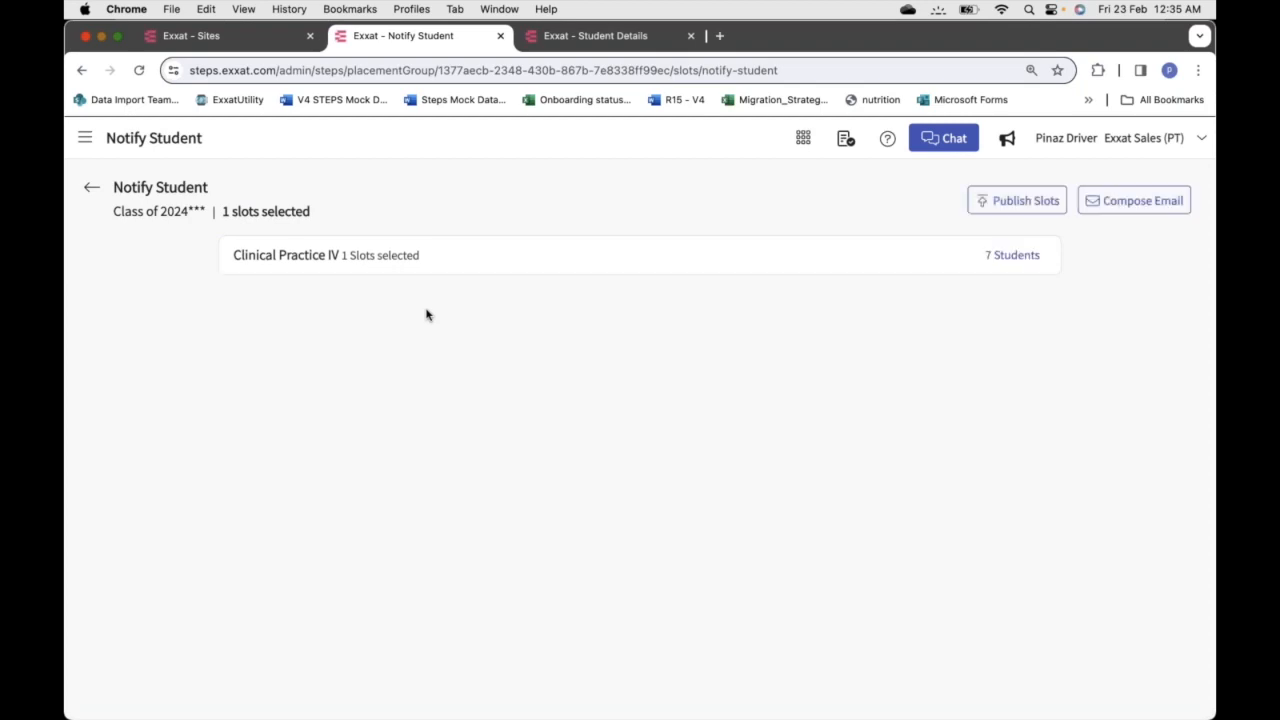
click(1013, 256)
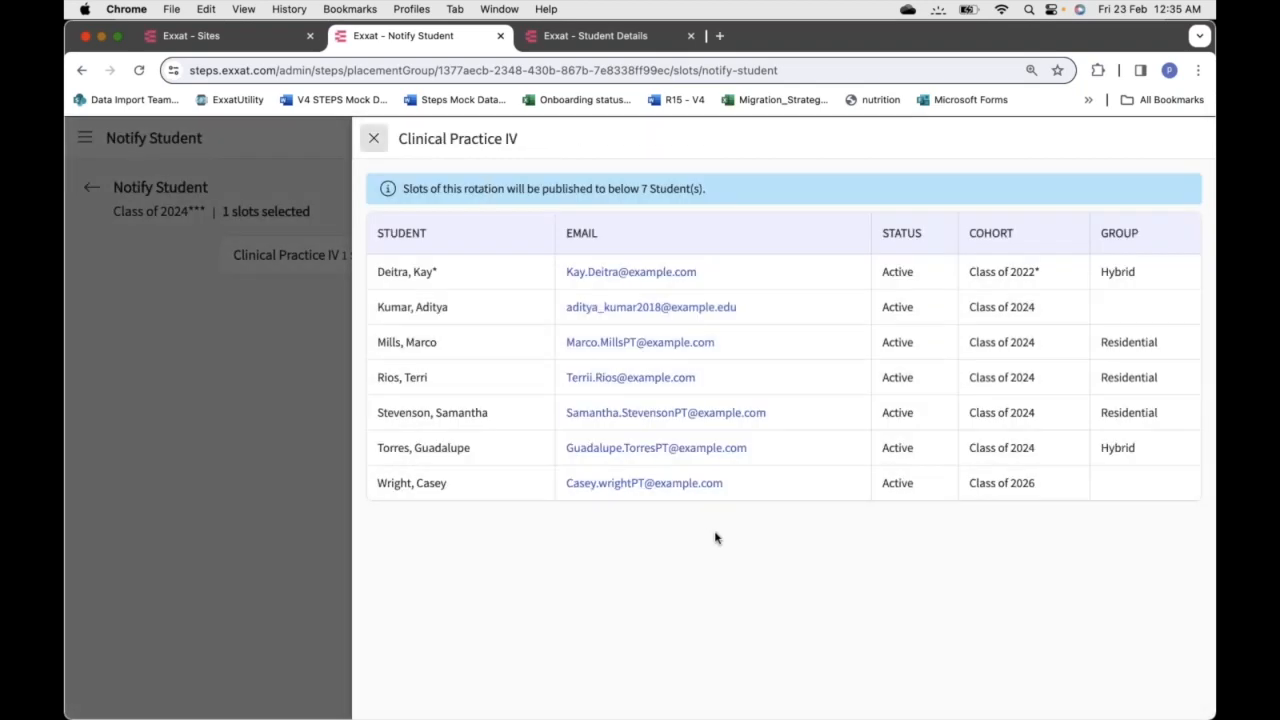
click(373, 138)
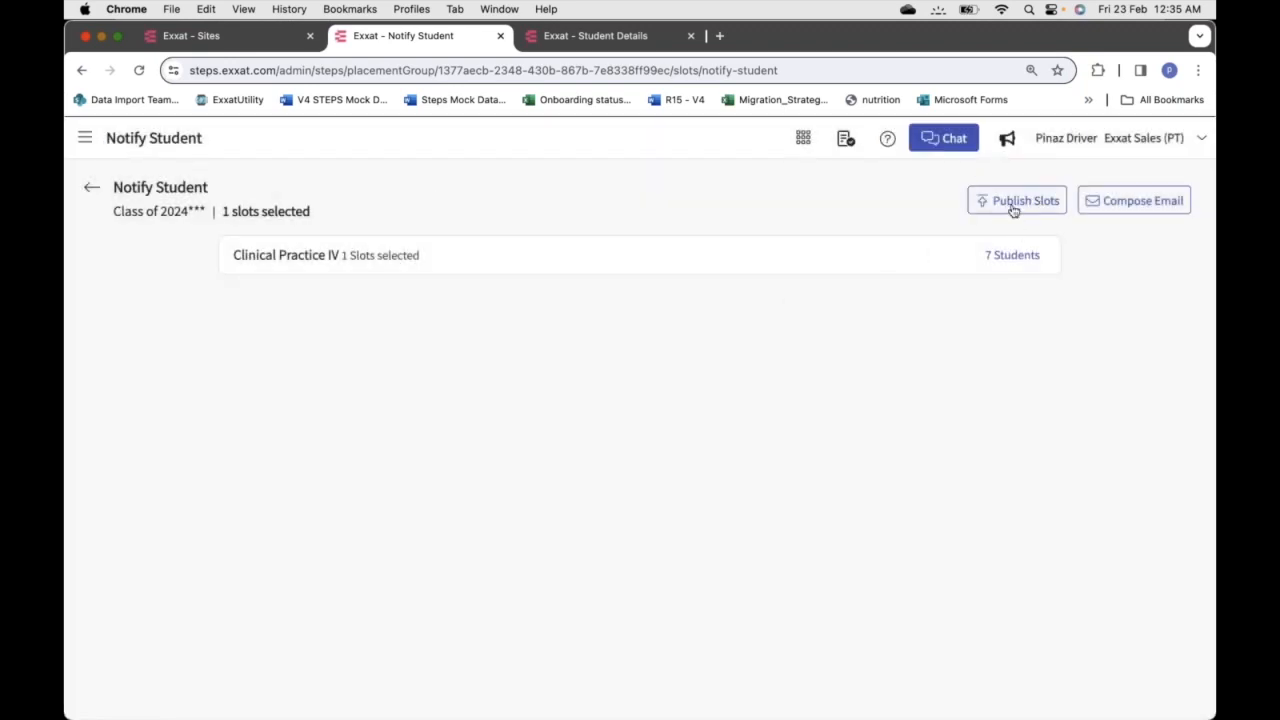
Draft a slot email to a single student, reach the template step, then close it unsent
click(1146, 202)
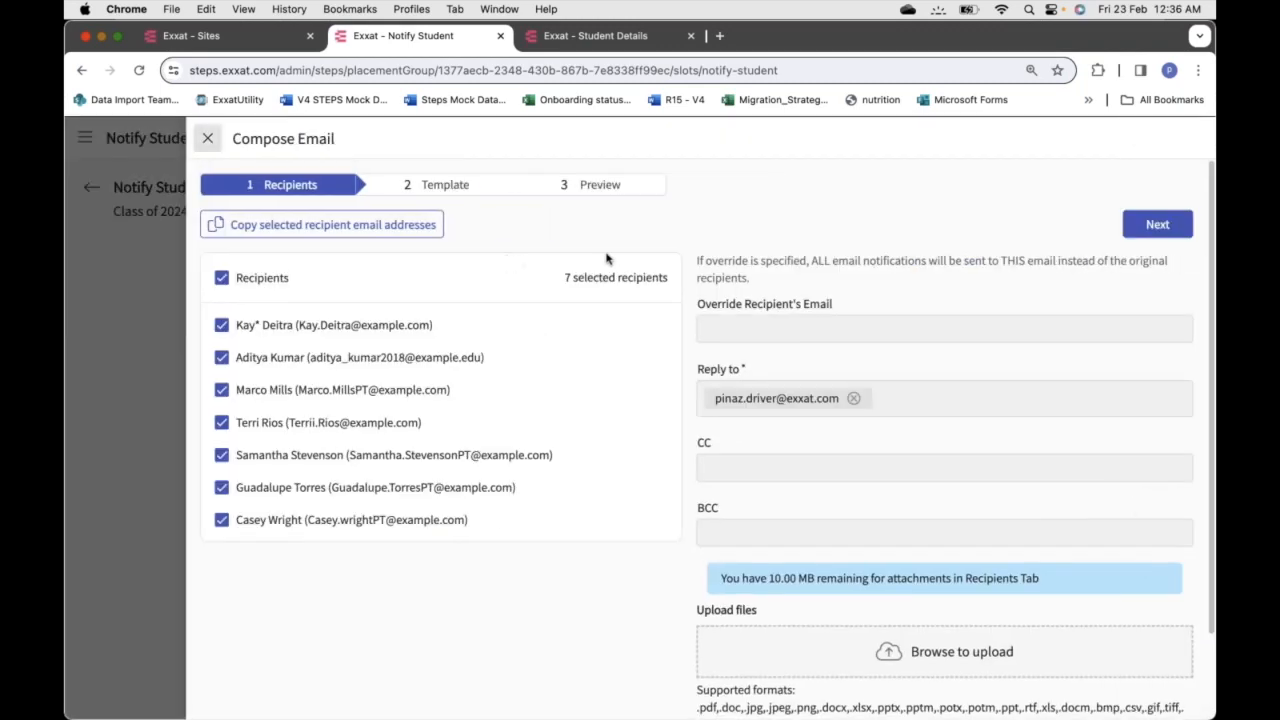
click(115, 278)
click(115, 325)
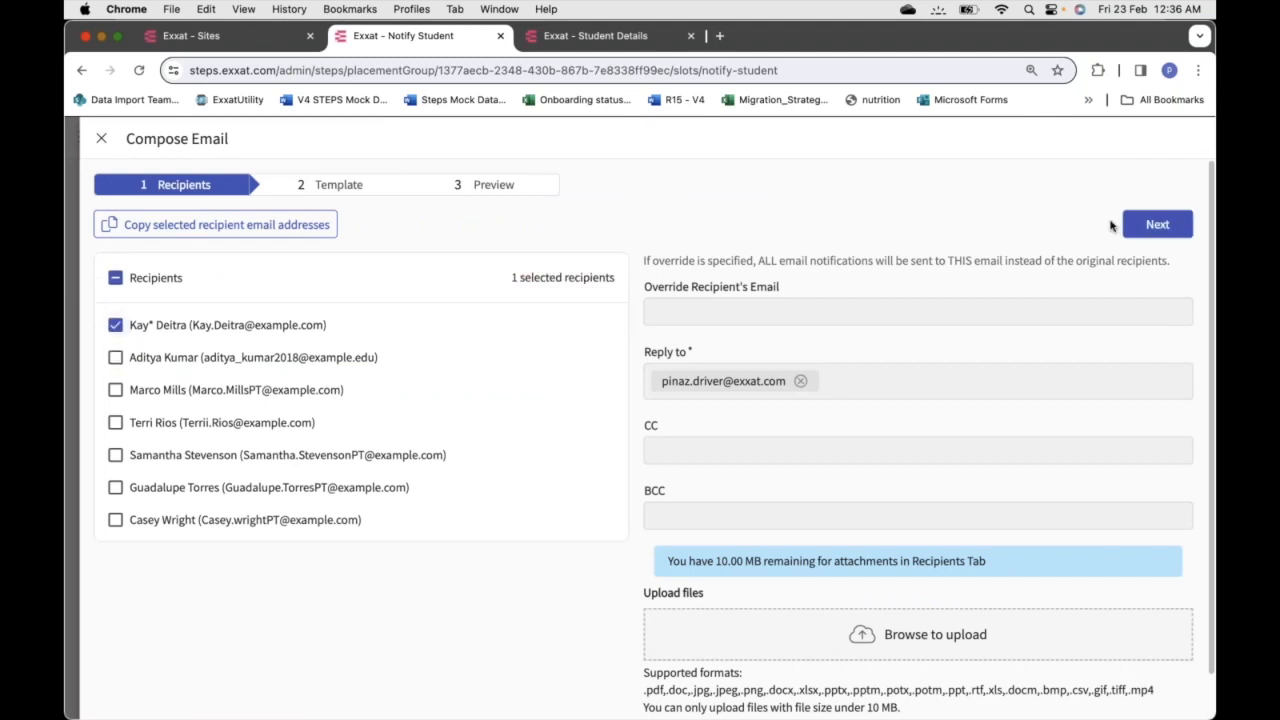
click(1157, 225)
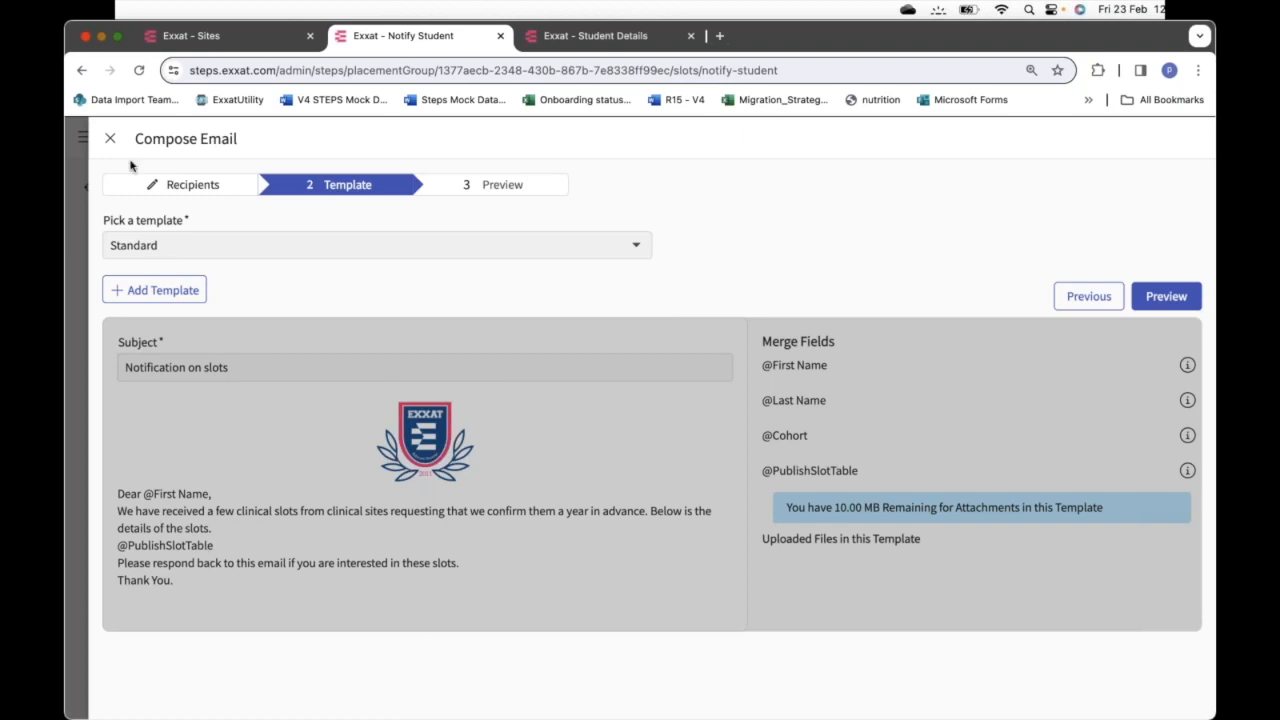
click(110, 140)
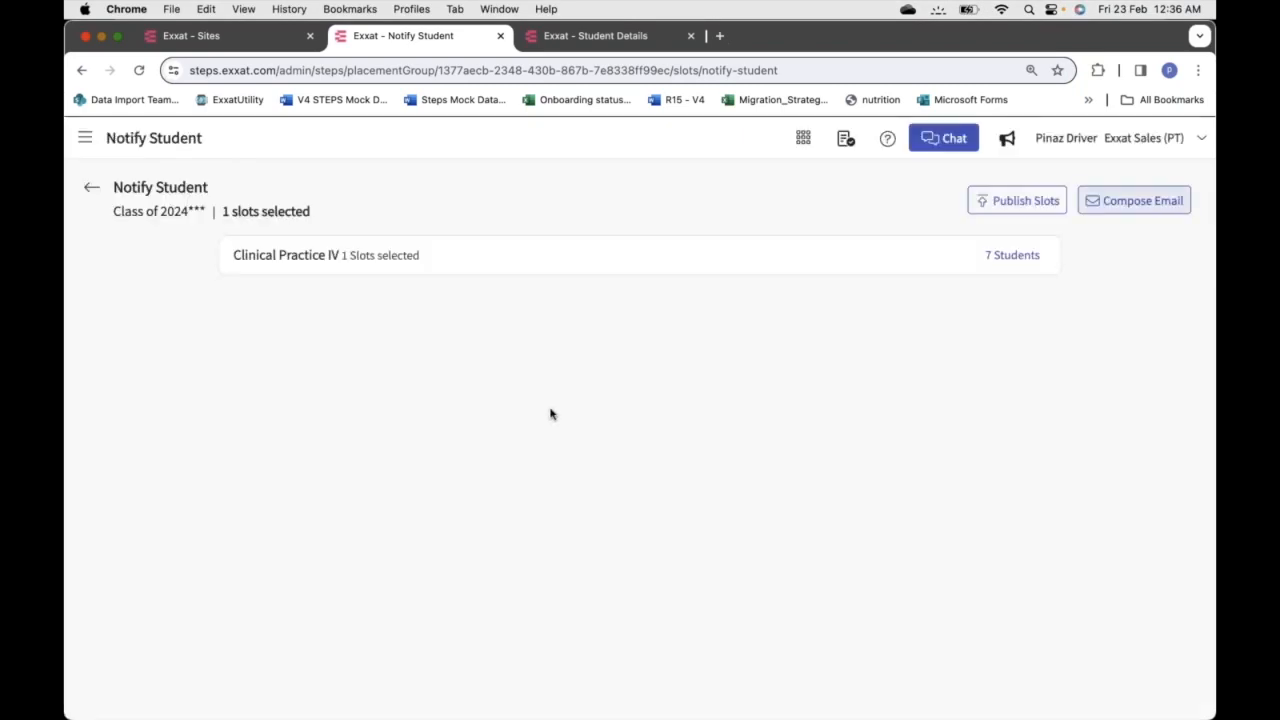
Return to the Class of 2024 slots list and bring up the student's PRISM dashboard in Safari
click(93, 190)
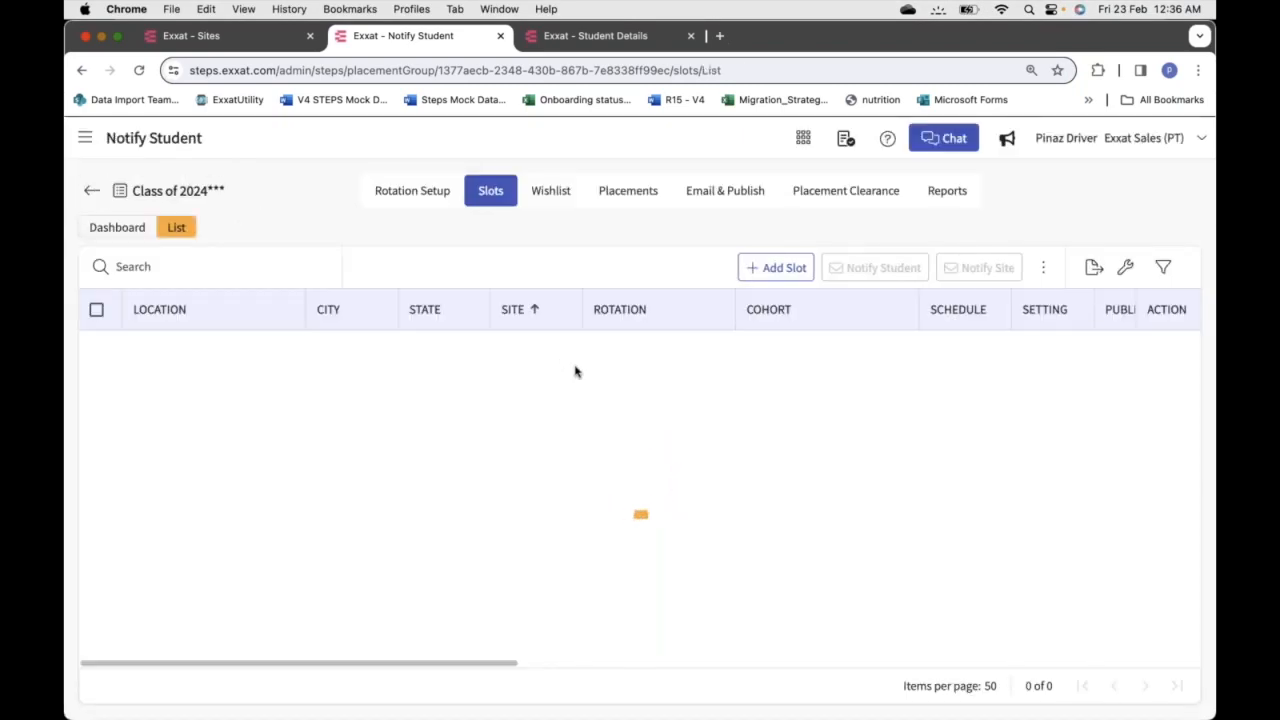
scroll(575, 371, down, 5)
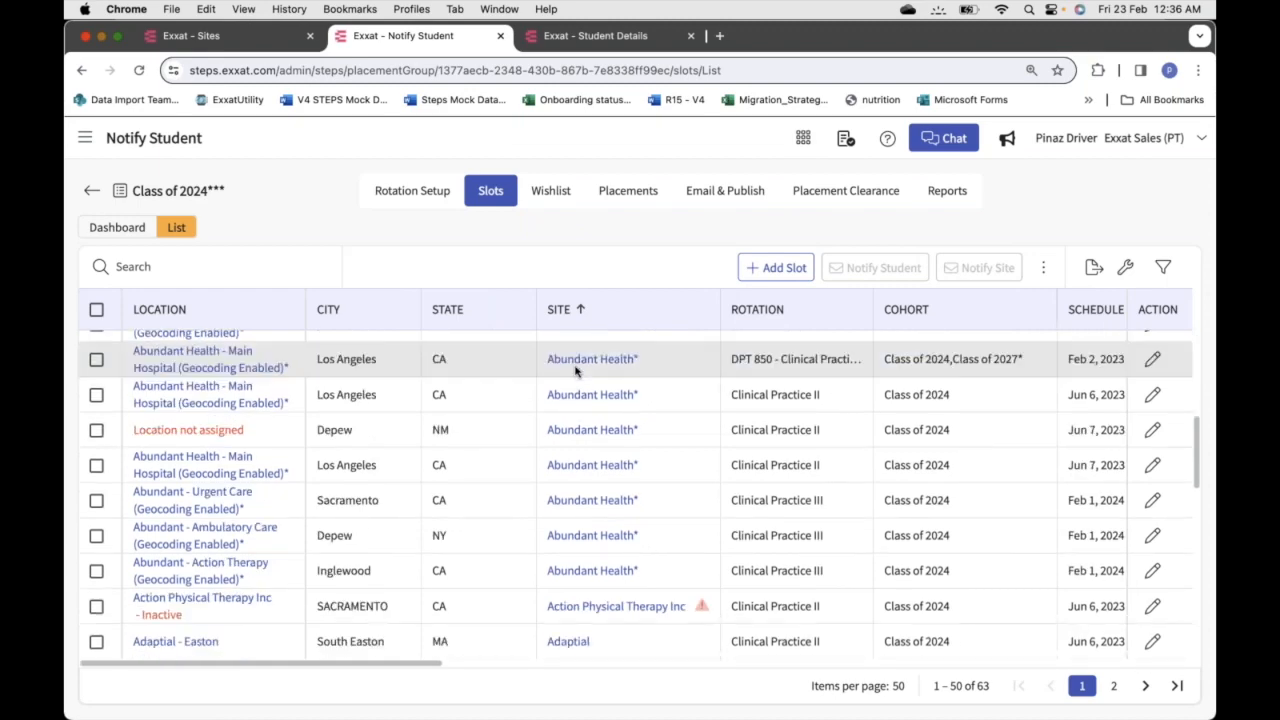
key(super+Tab)
key(super+Tab)
key(super+Tab)
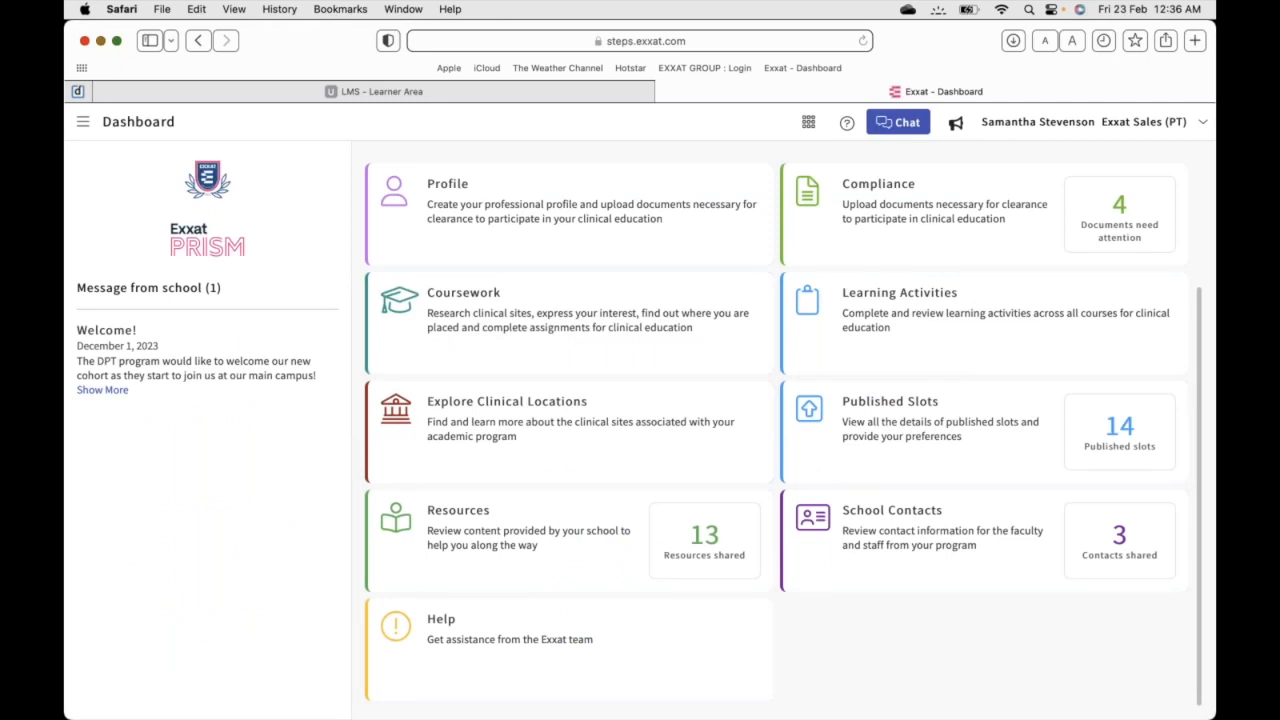
Open the student's Published Slots page and scroll through its 14 slots
click(973, 436)
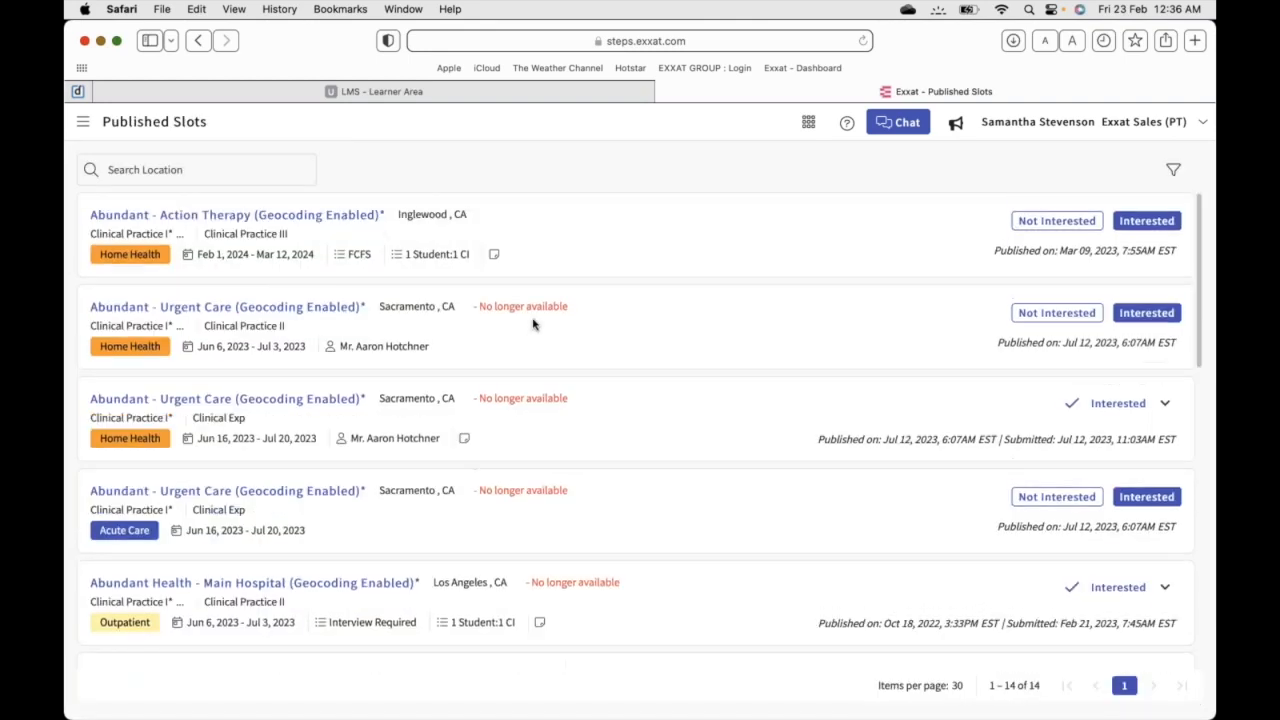
scroll(305, 443, down, 3)
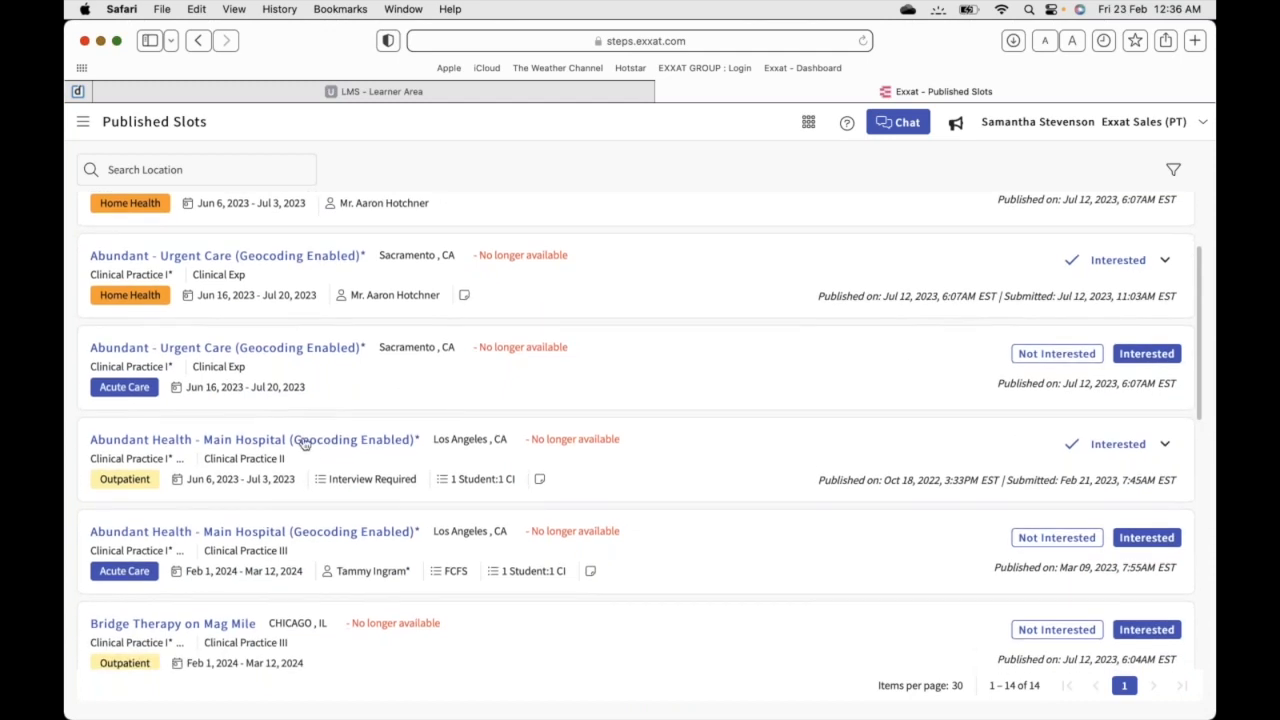
scroll(305, 443, down, 3)
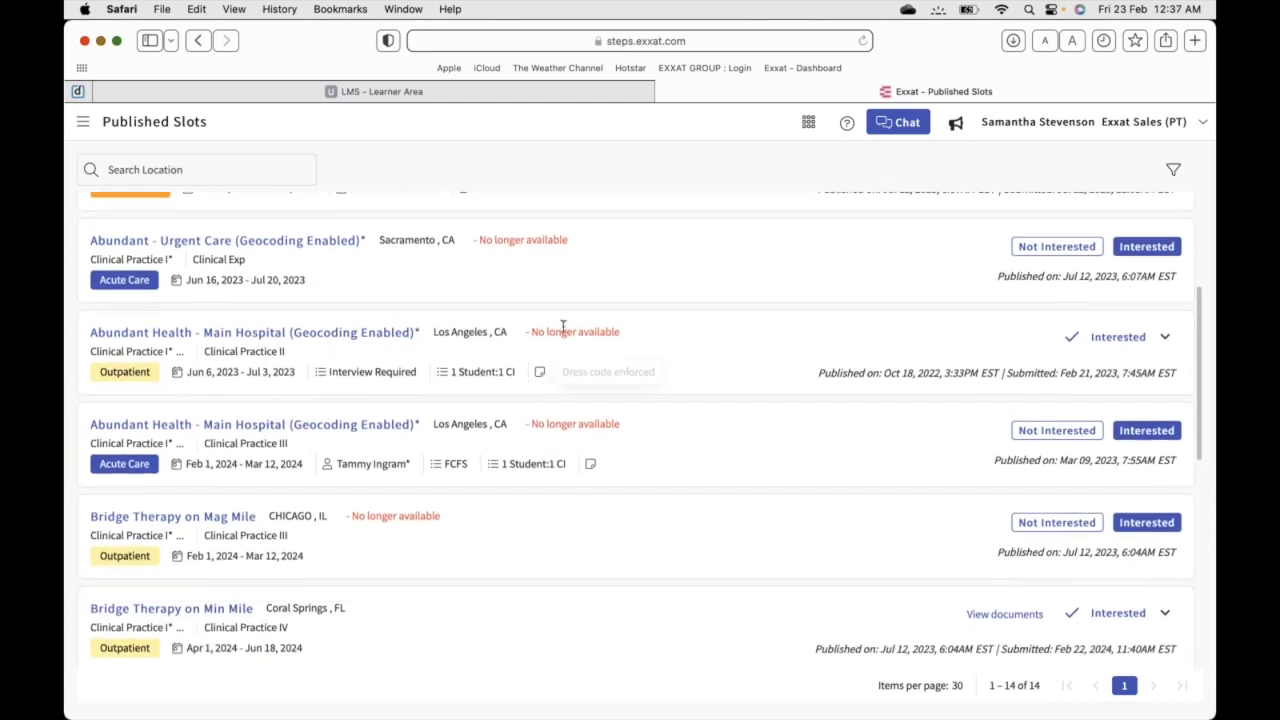
scroll(627, 393, down, 2)
scroll(629, 395, down, 2)
scroll(629, 395, down, 6)
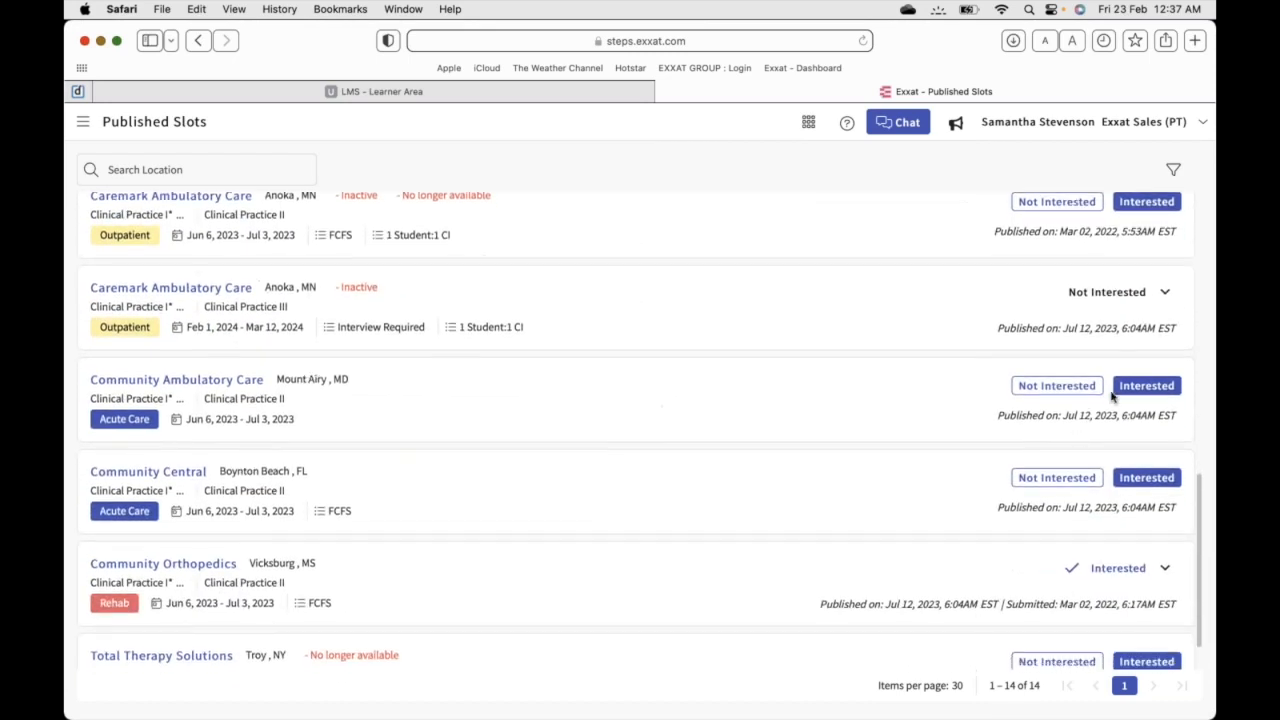
Cancel an interest submission for Community Ambulatory Care and switch back to the administrator's Chrome
click(1147, 390)
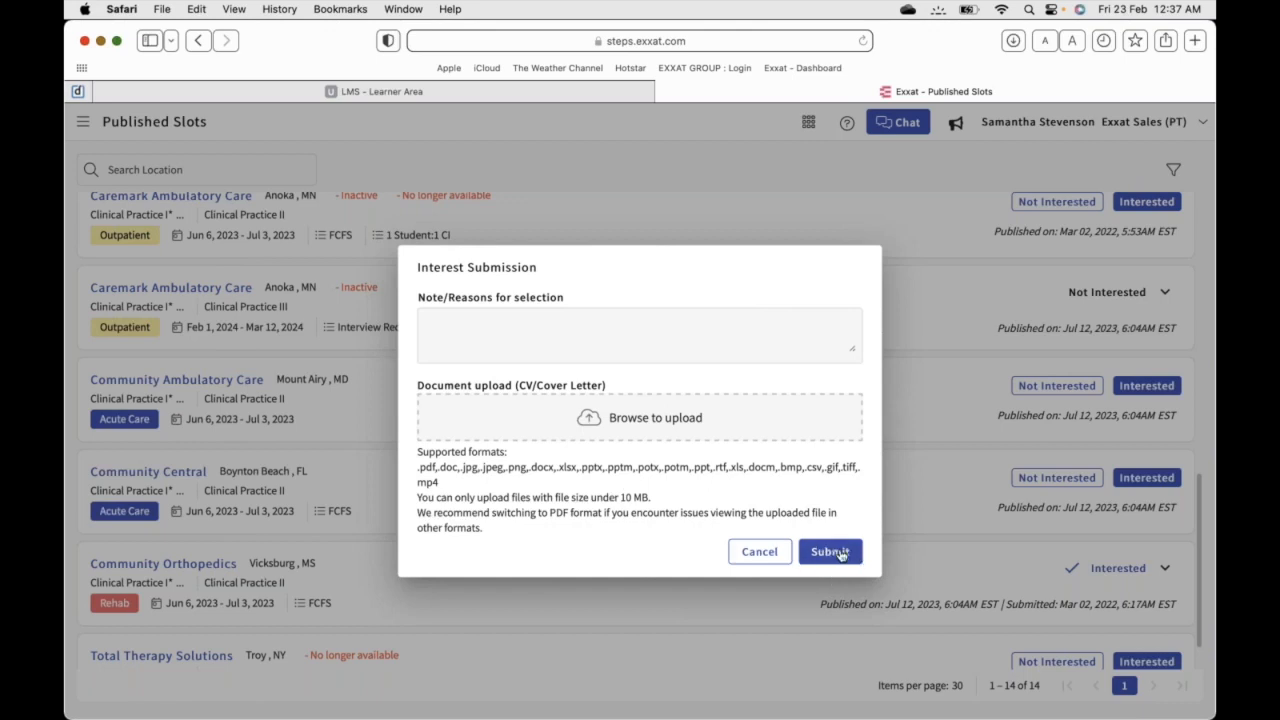
click(757, 552)
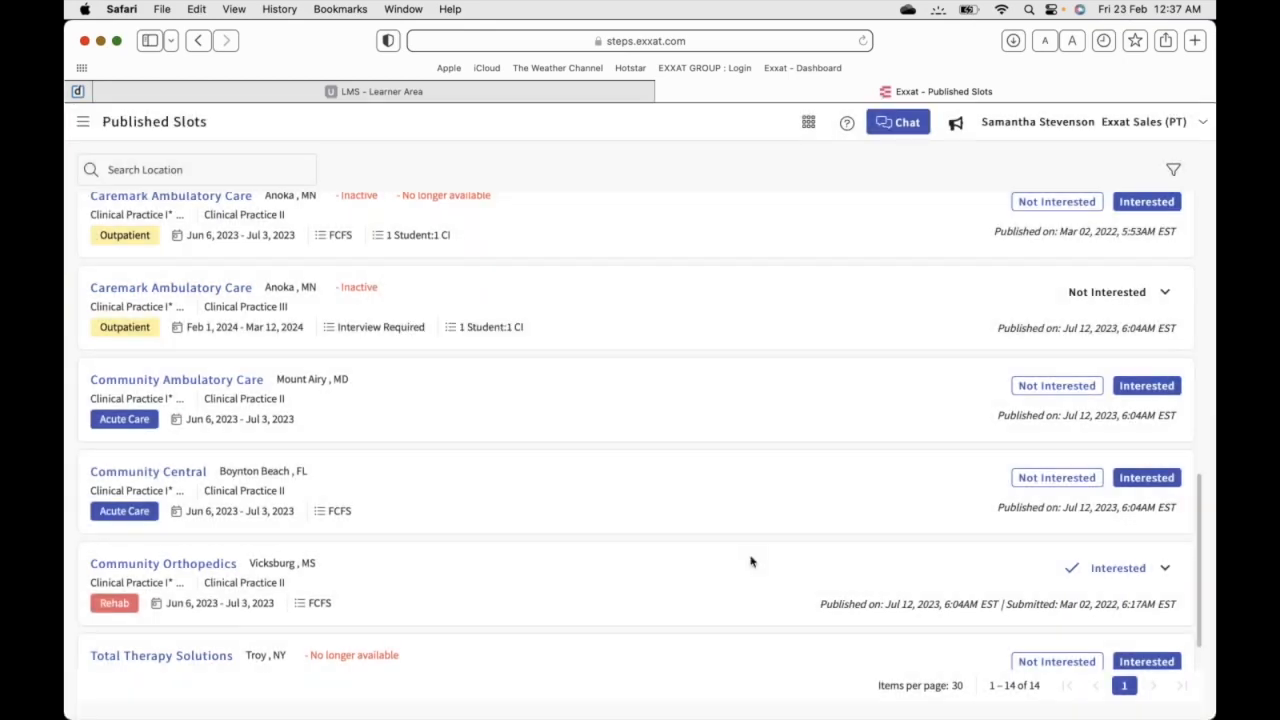
key(super+Tab)
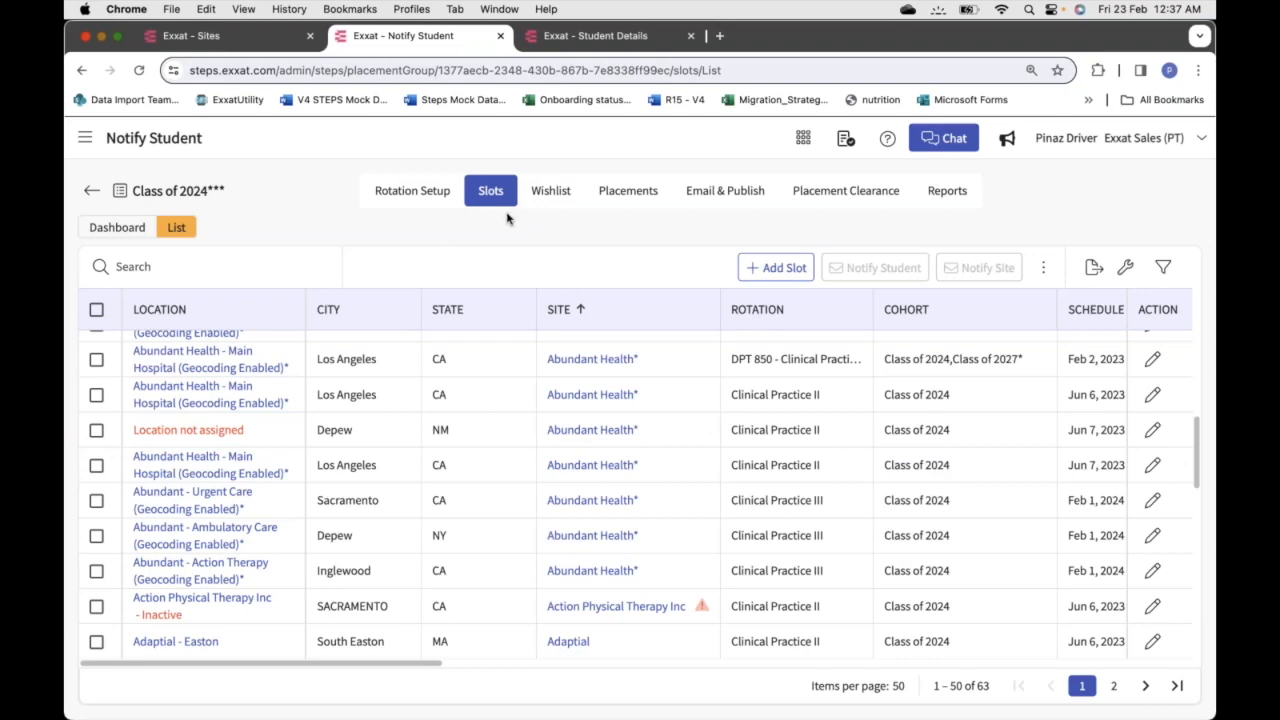
scroll(541, 508, right, 10)
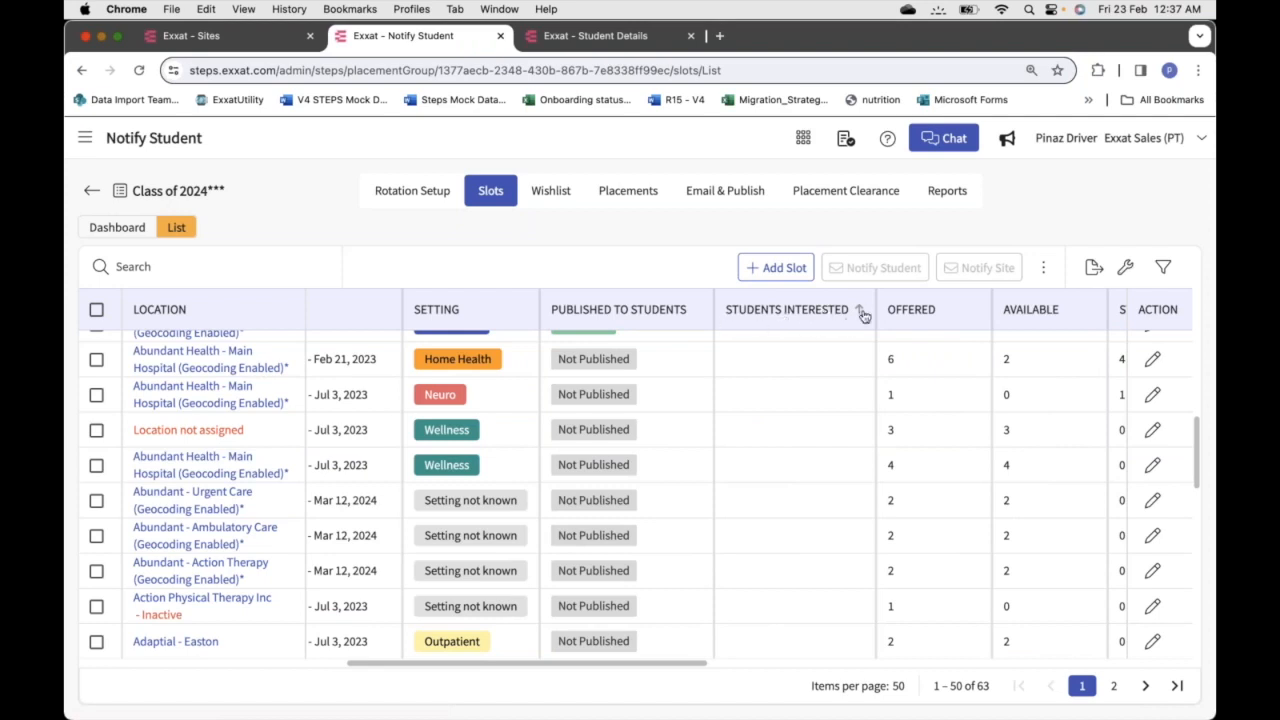
click(859, 311)
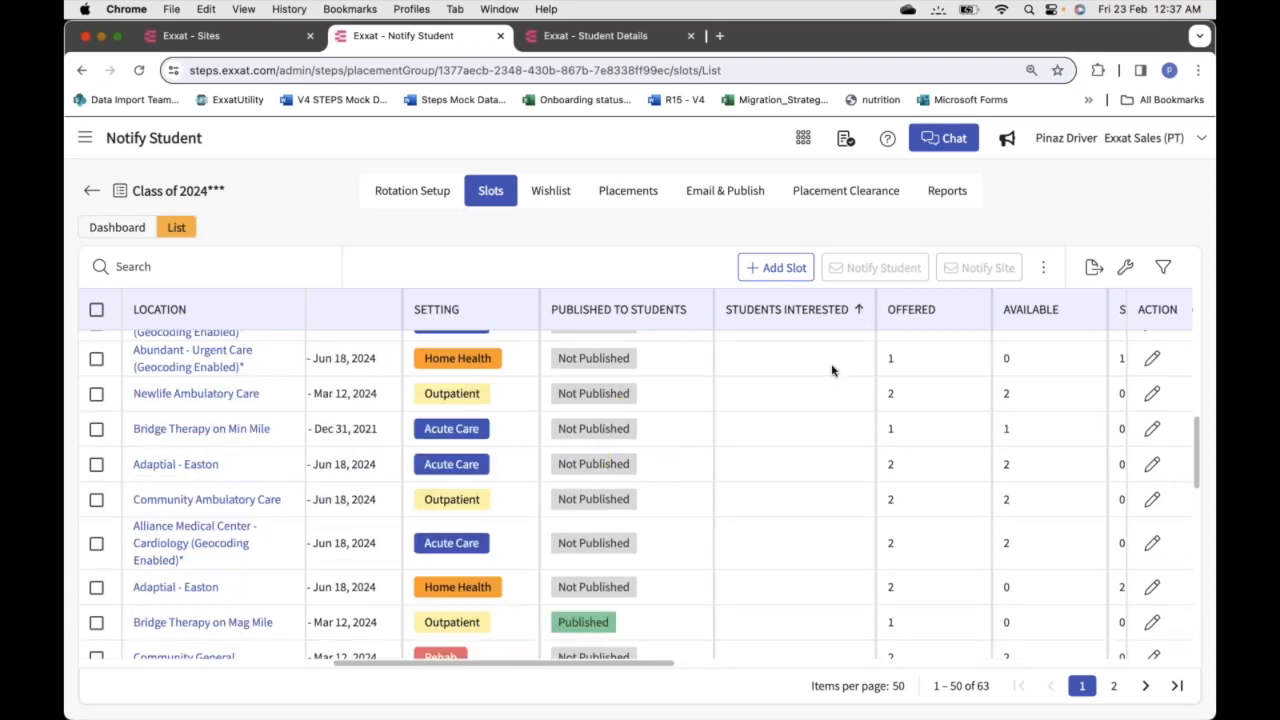
click(861, 311)
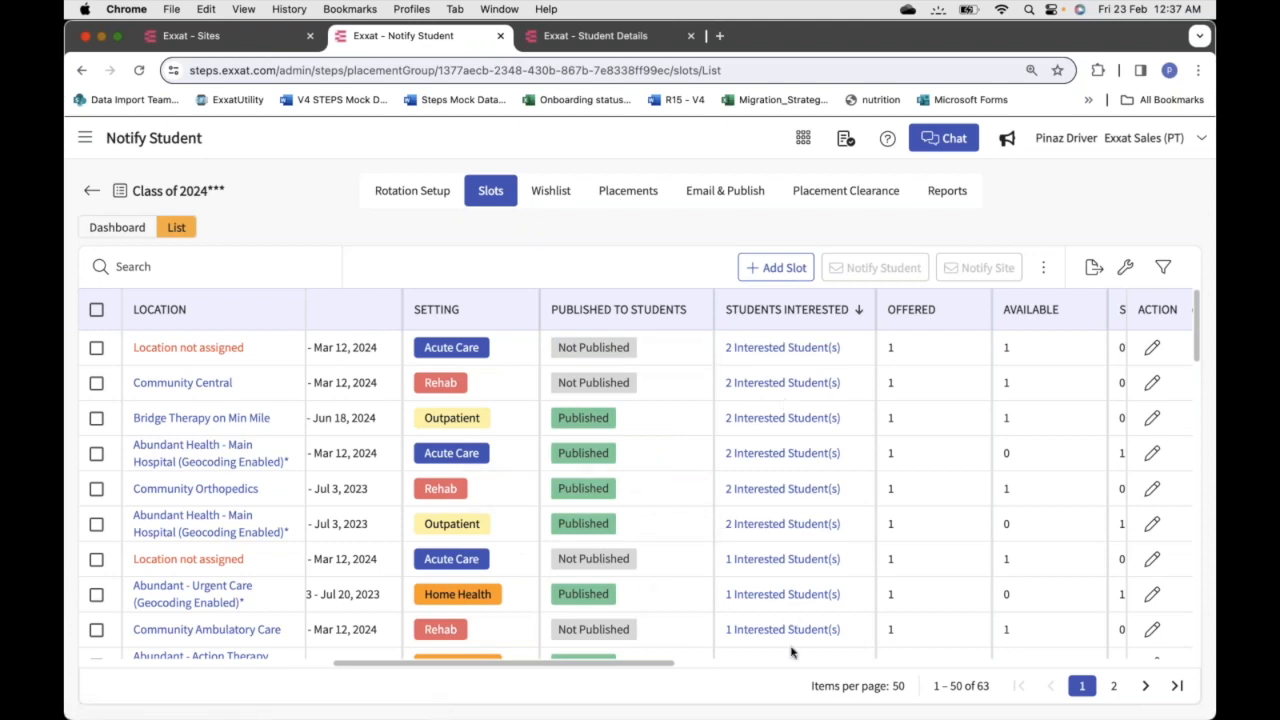
mouse_move(789, 419)
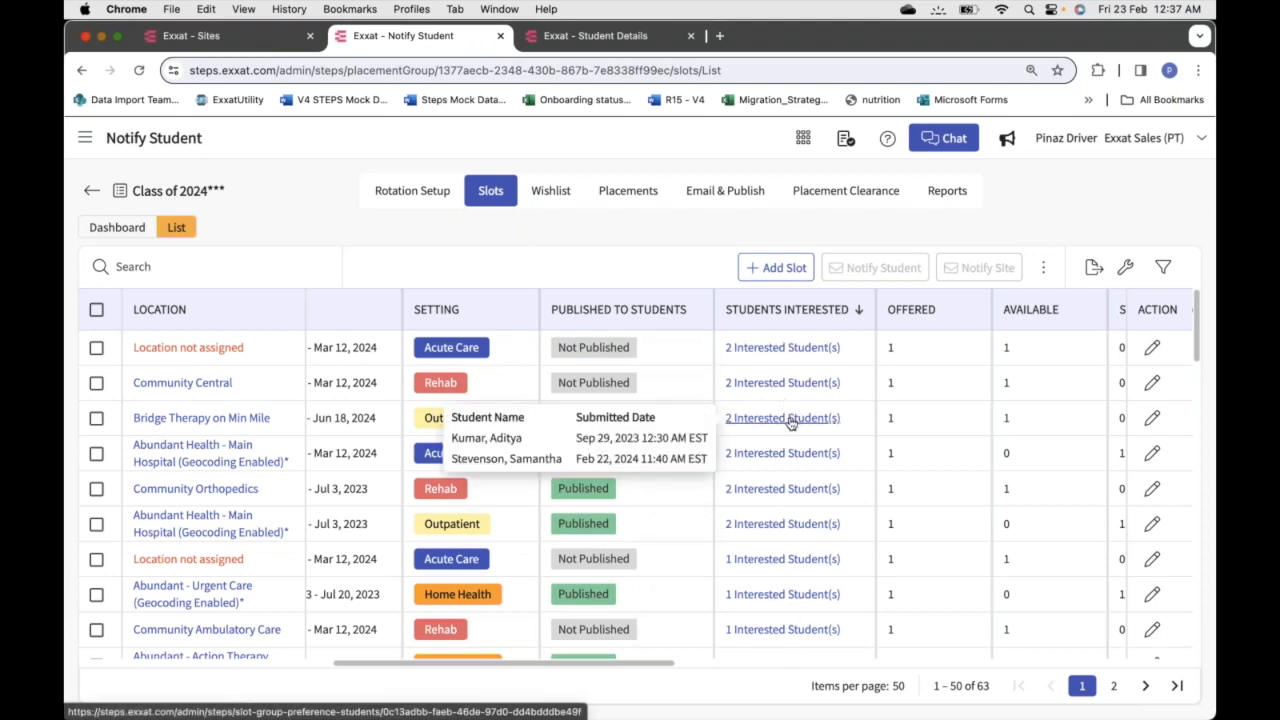
mouse_move(785, 389)
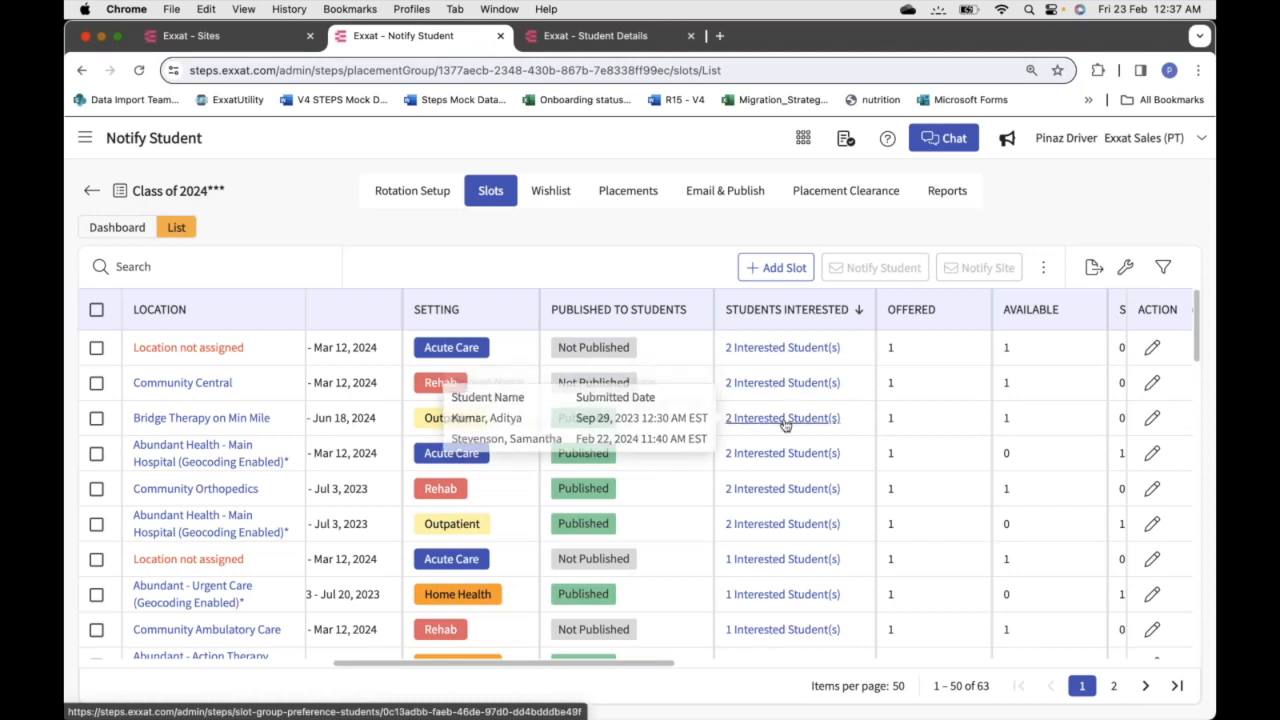
click(784, 420)
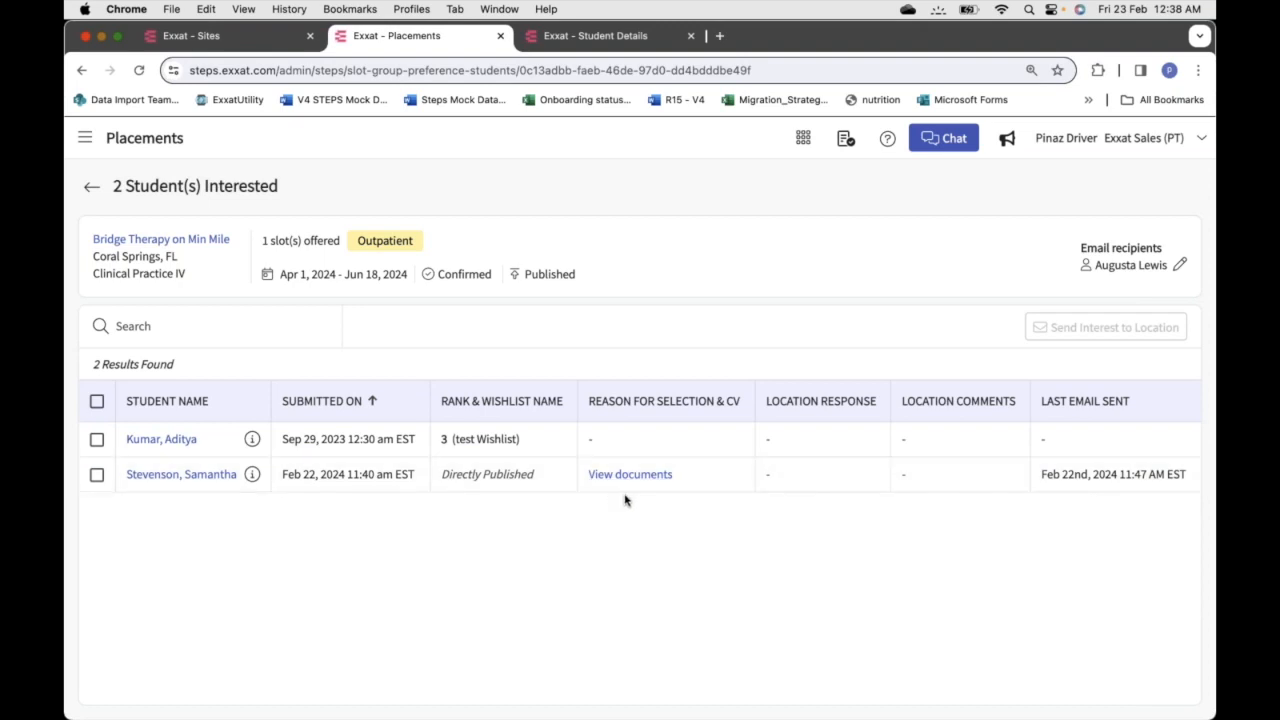
Draft a Send Interest to Location email for both students, then view the site's Student Details page
click(96, 439)
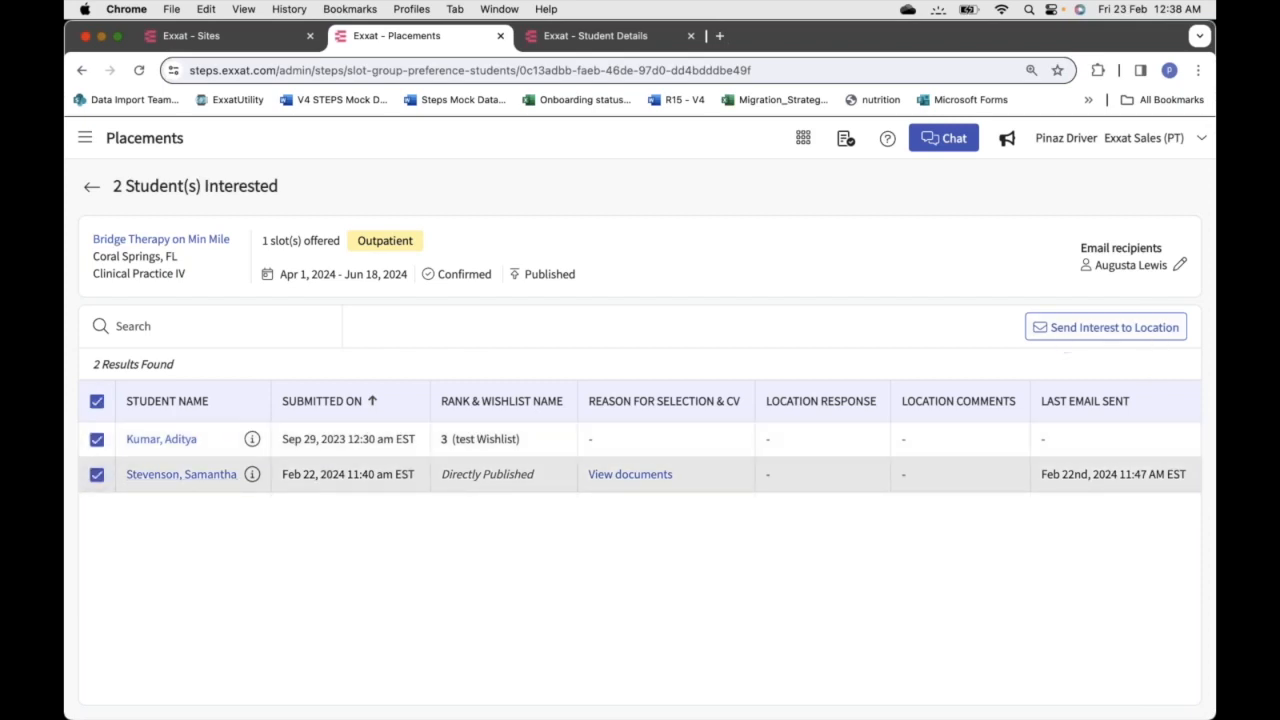
click(1111, 329)
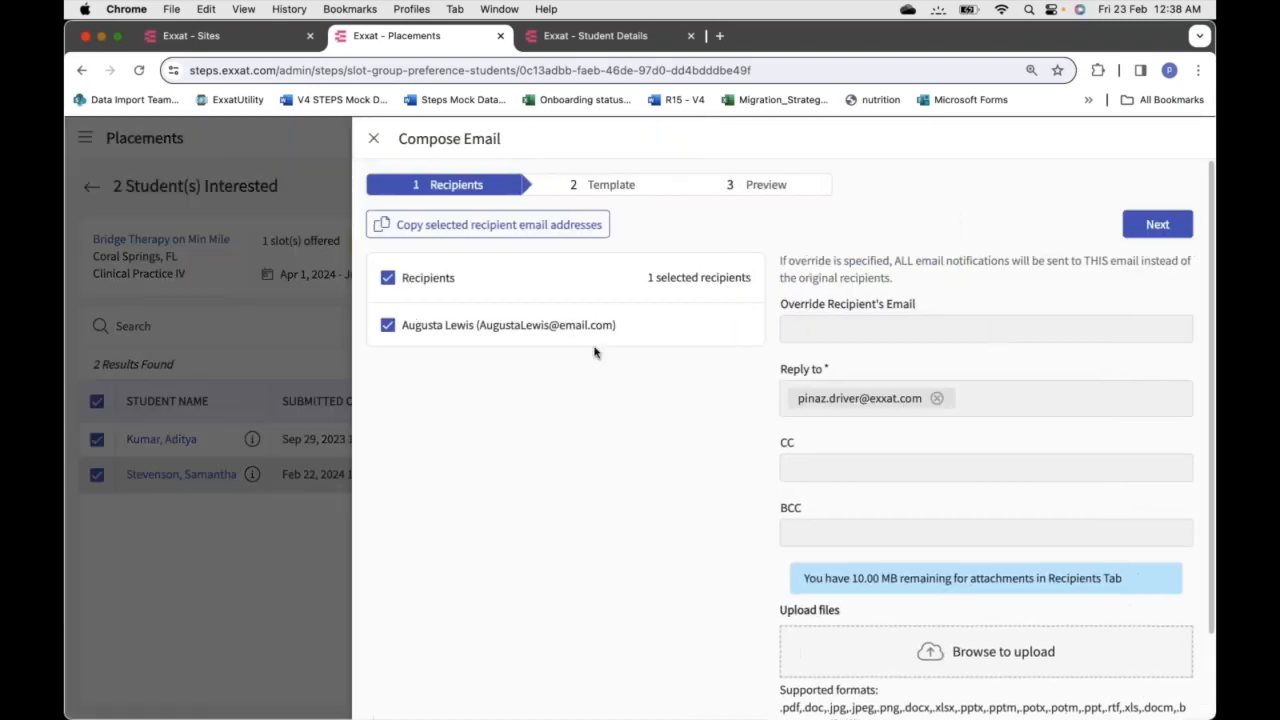
click(1165, 229)
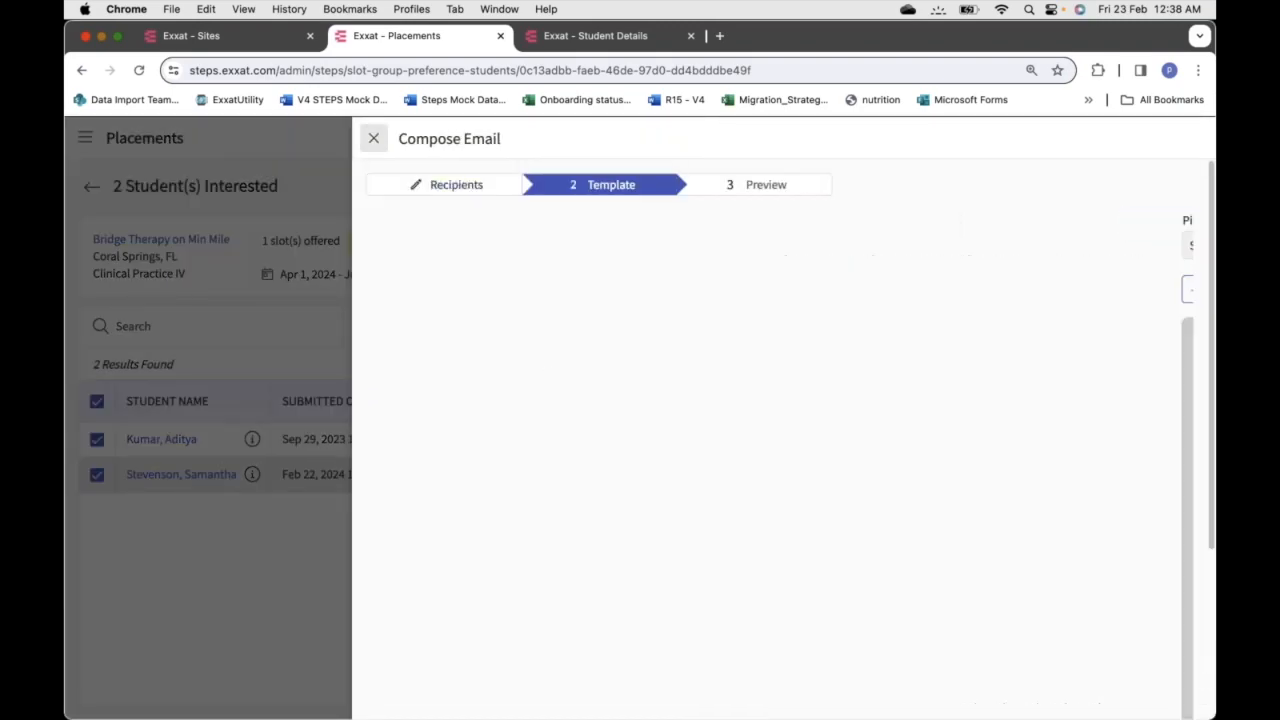
scroll(775, 447, down, 3)
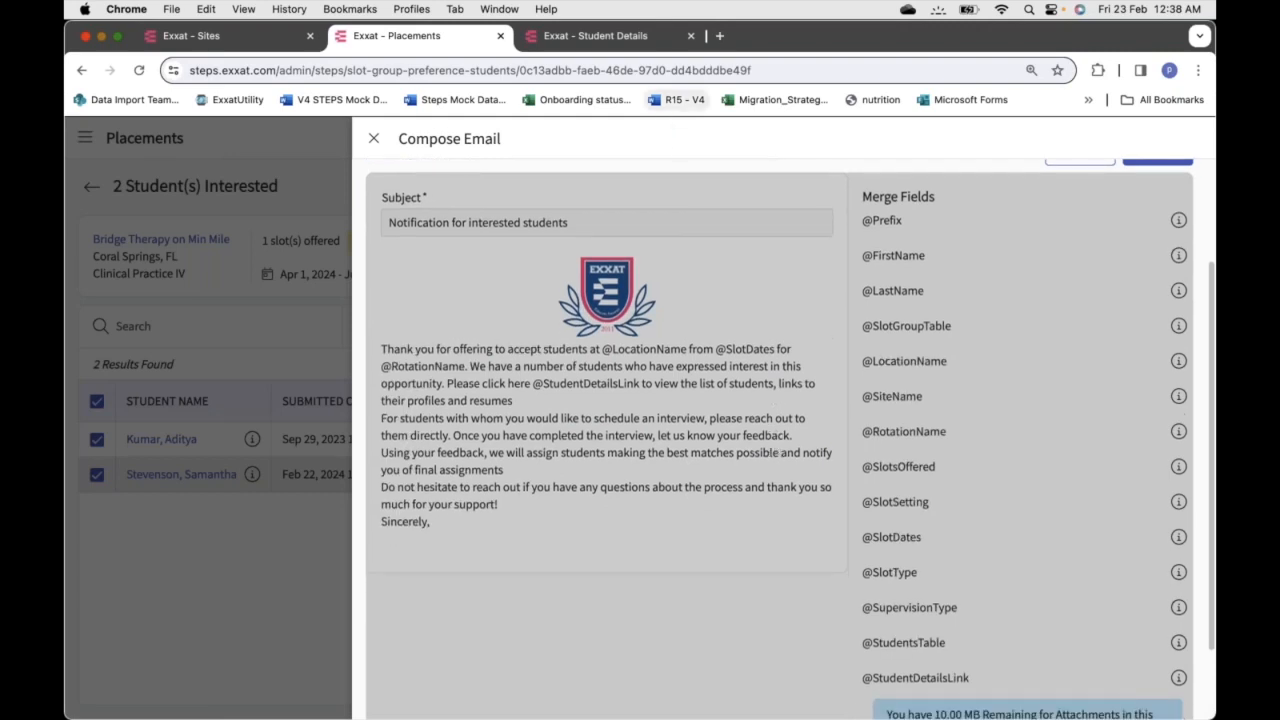
click(617, 37)
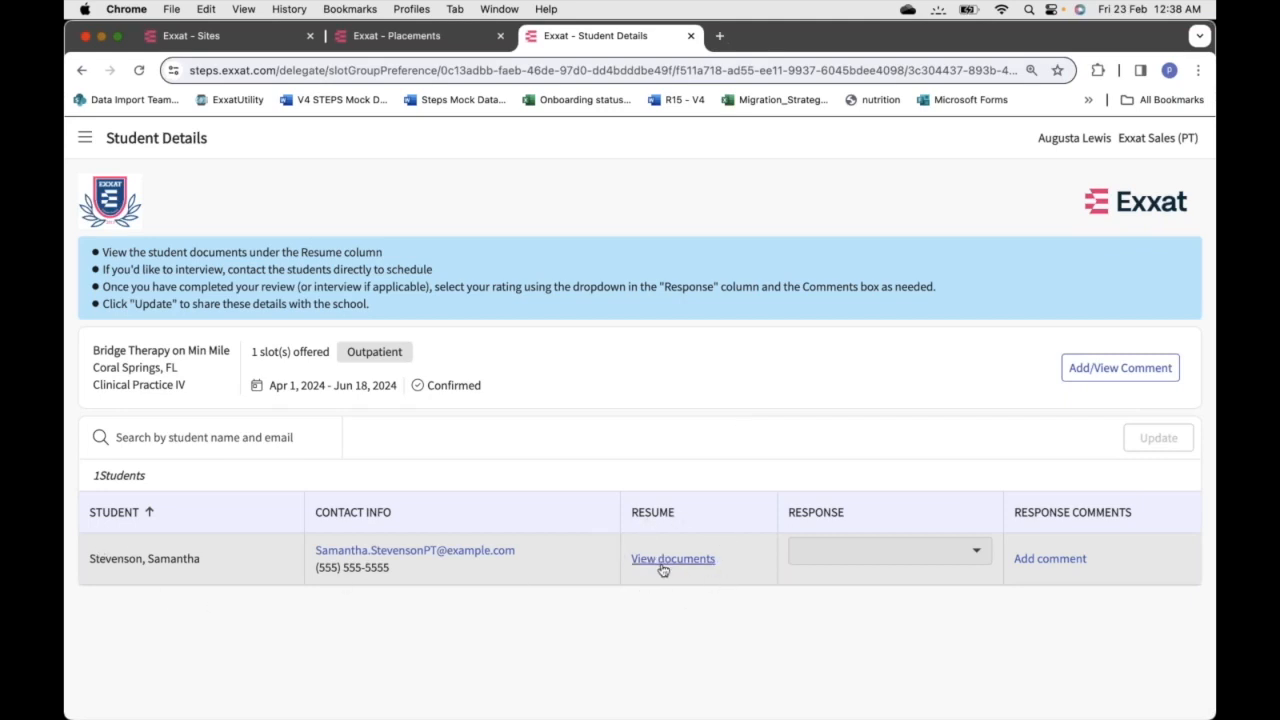
Check the site's Response options, discard the interest email, and return to the 63-slot list
click(871, 558)
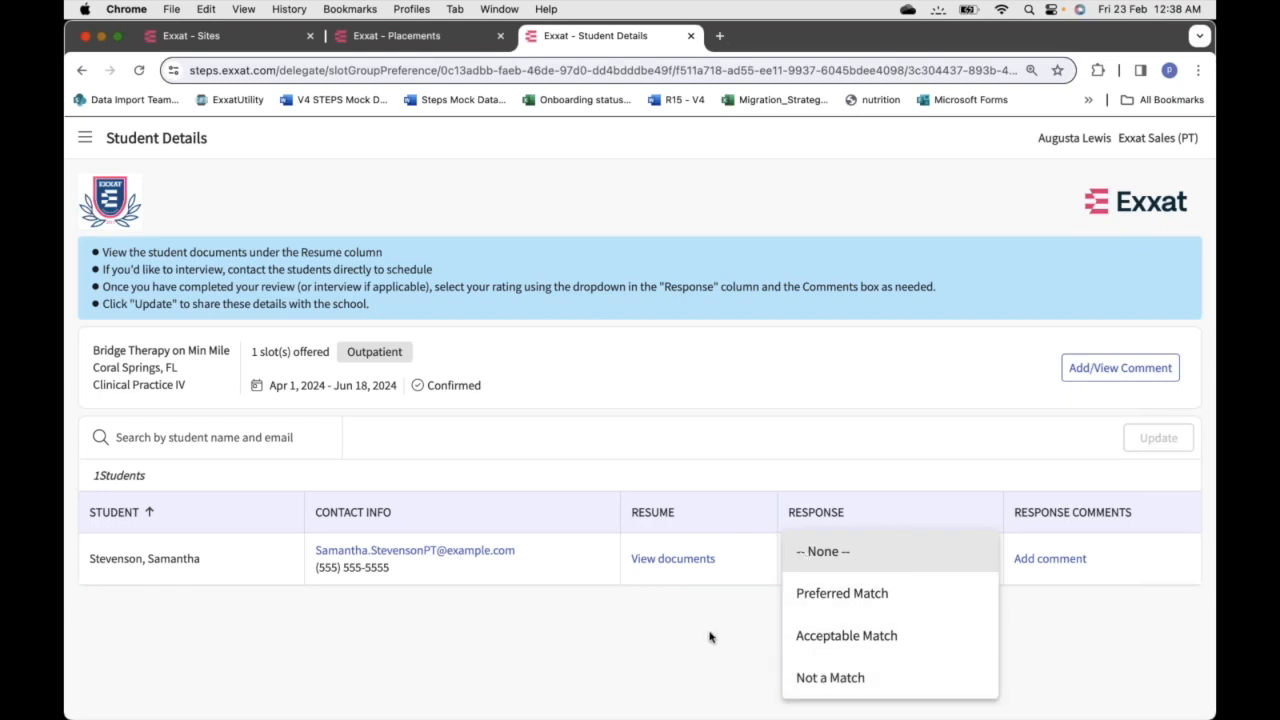
click(408, 35)
click(371, 134)
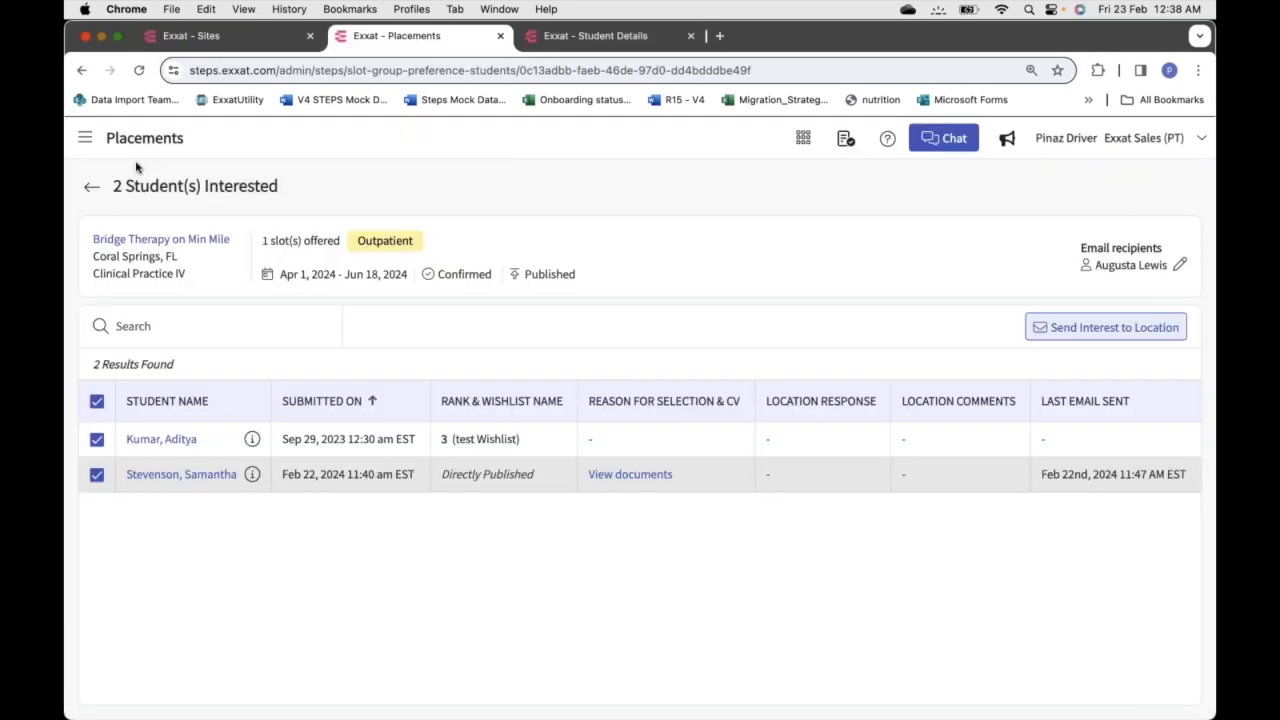
click(91, 186)
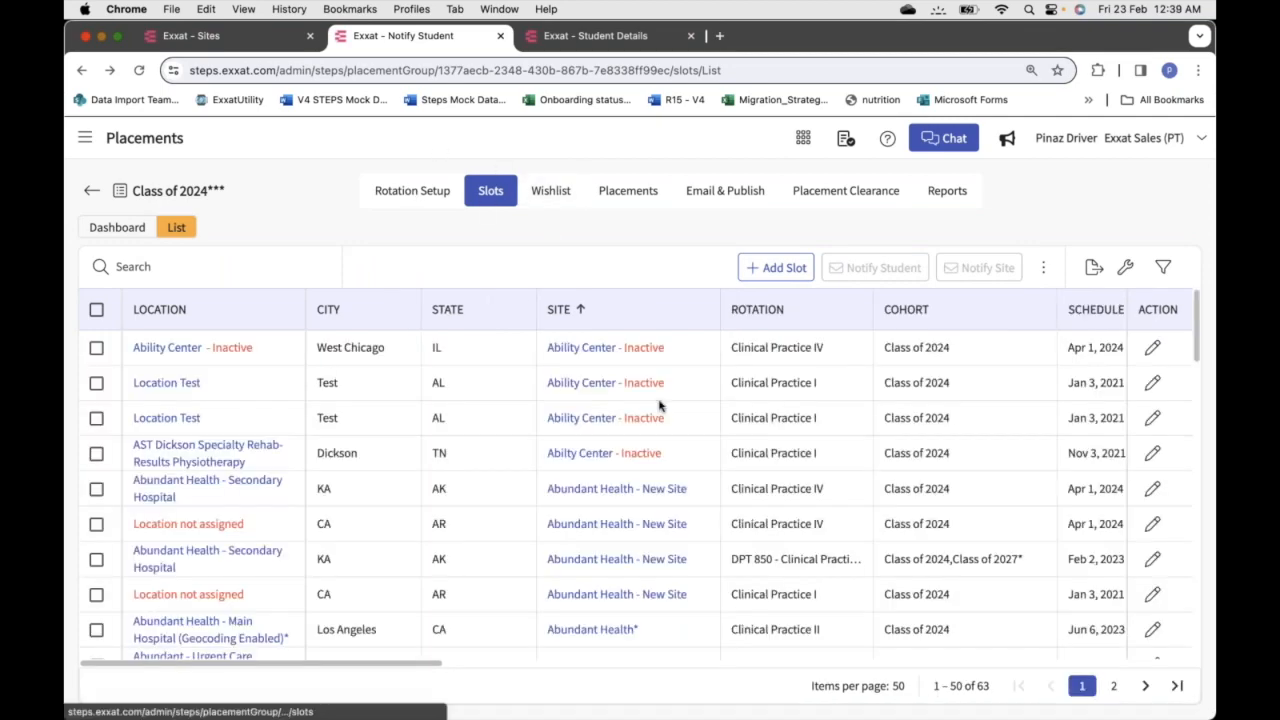
Open Abundant Health - Main Hospital's 2 interested students (Preferred, Acceptable Match), then switch to PowerPoint
scroll(962, 537, right, 10)
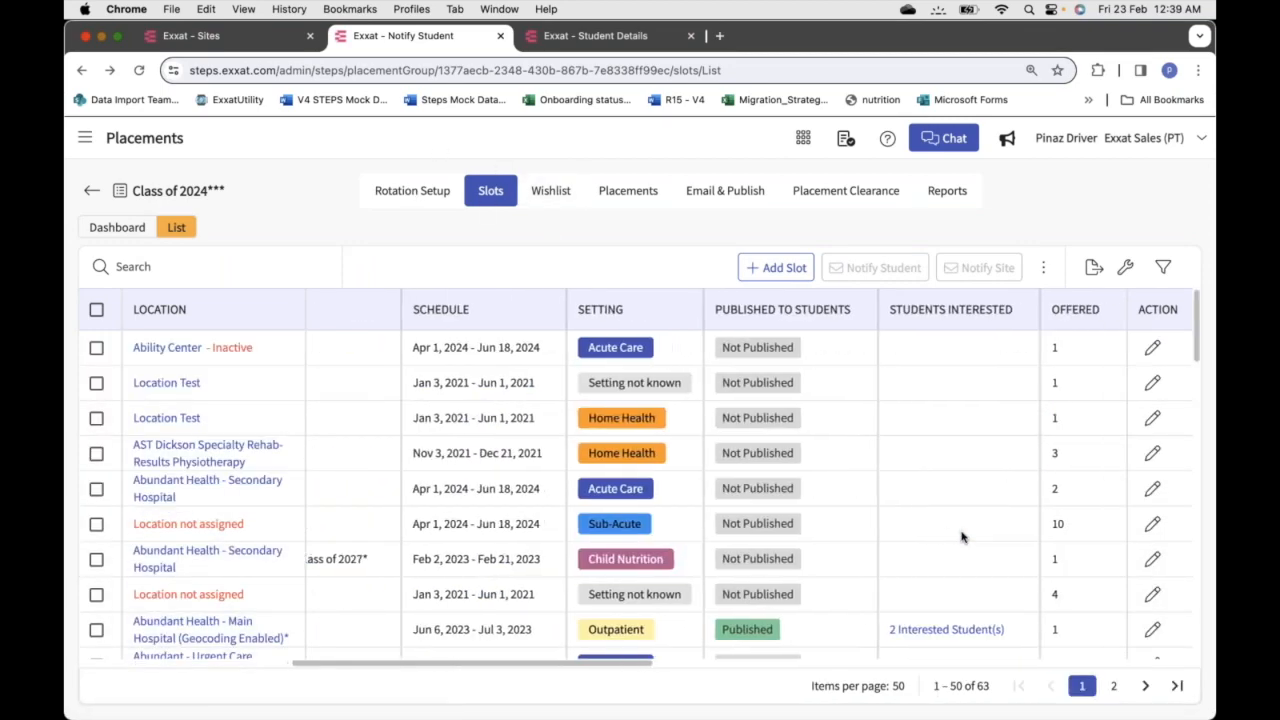
scroll(962, 537, down, 5)
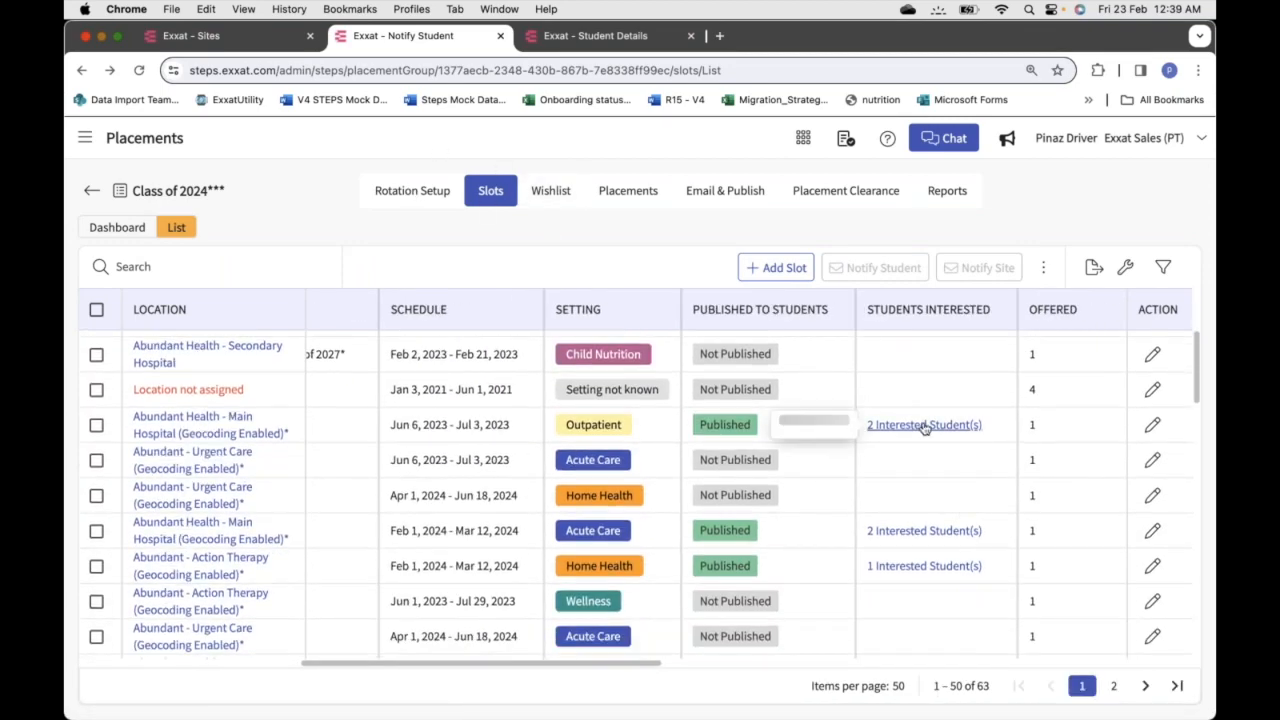
click(924, 425)
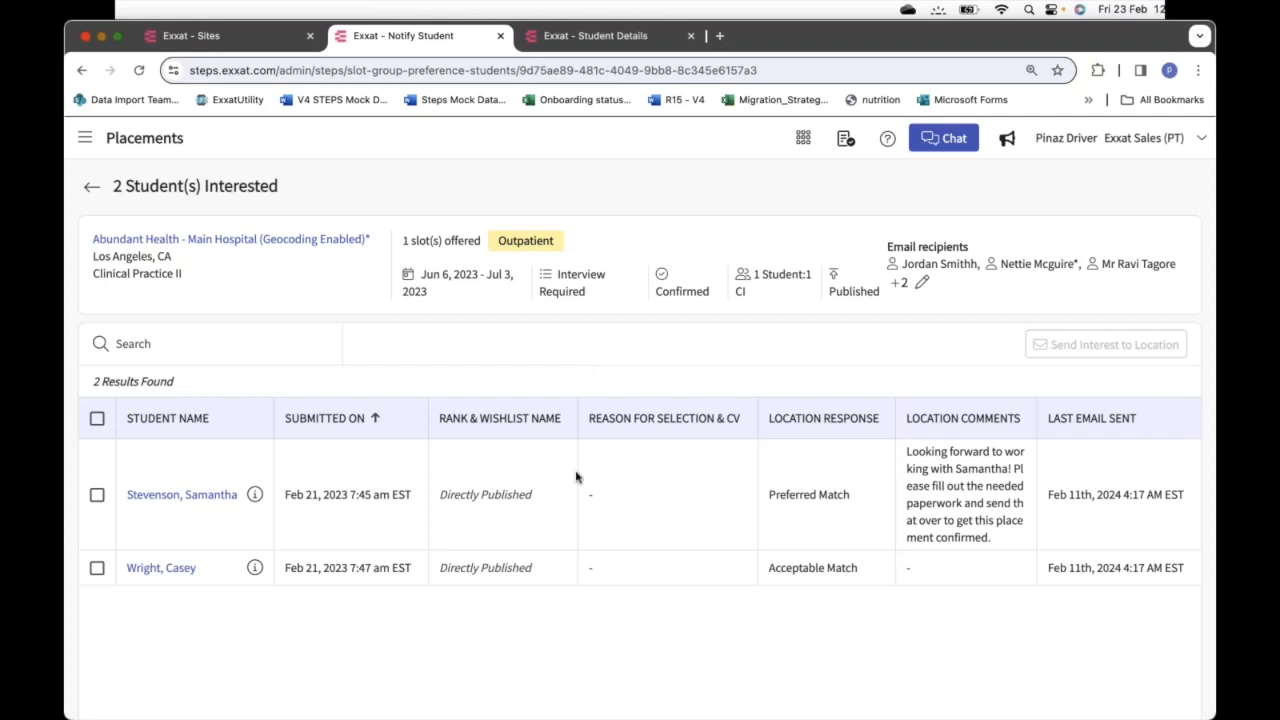
mouse_move(640, 712)
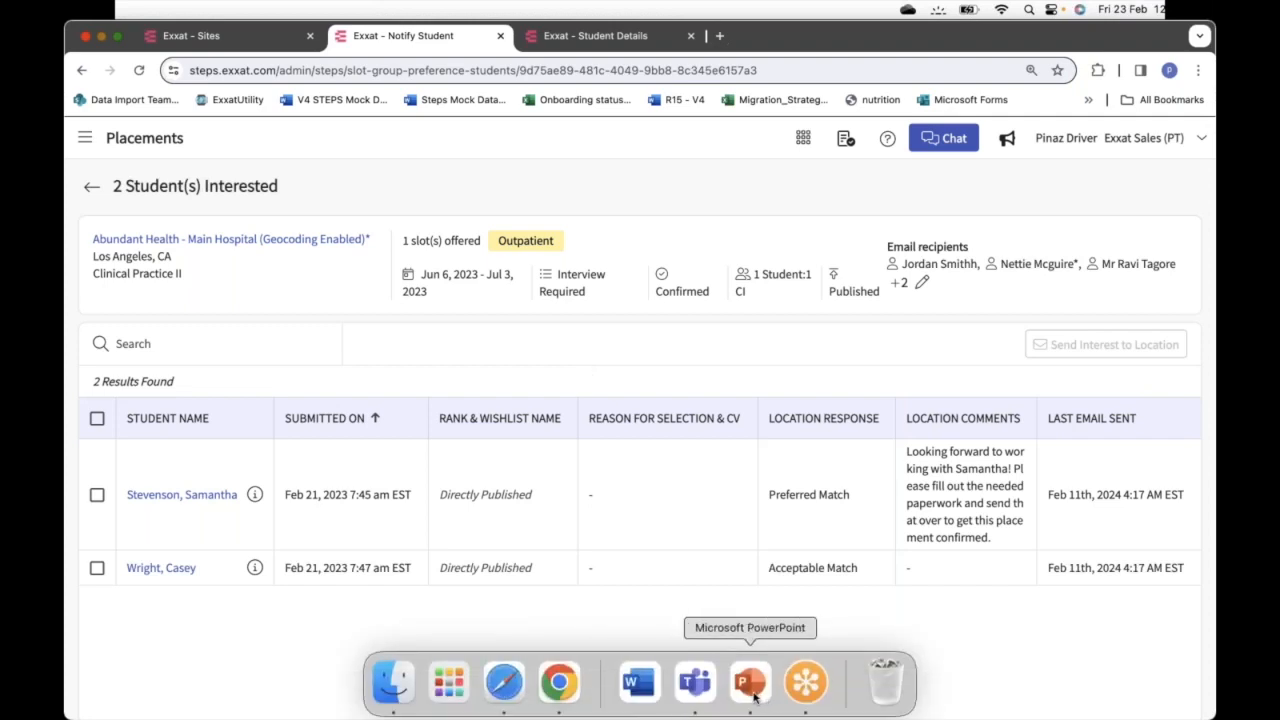
key(super+Tab)
key(super+Tab)
key(super+Tab)
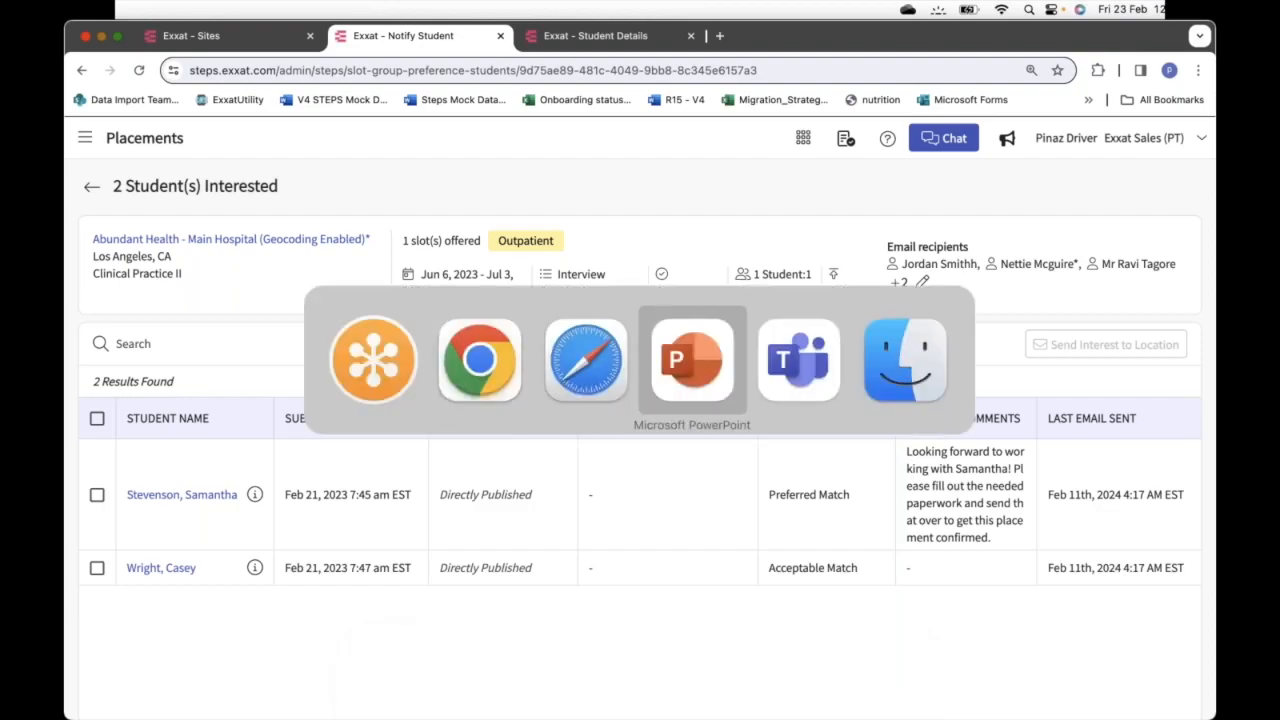